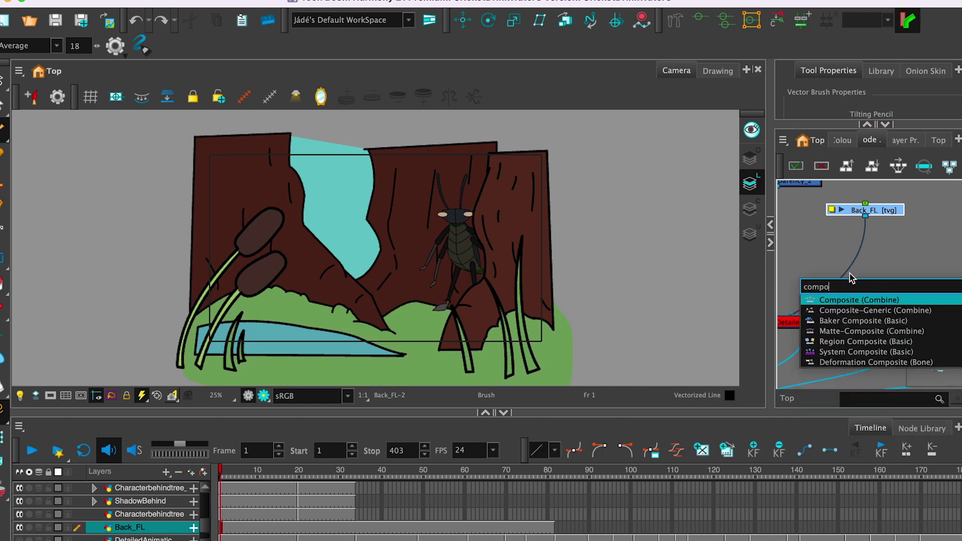
# Add a Composite node and a Colour-Art node for the Back_FL drawing and arrange them in the node network.
pyautogui.press('Return')
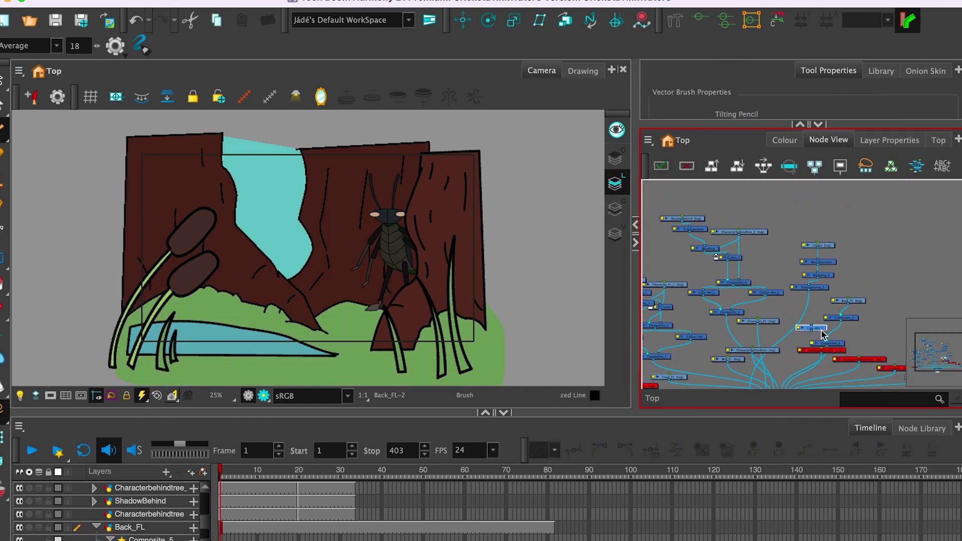
pyautogui.write('colou')
pyautogui.doubleClick(855, 391)
pyautogui.moveTo(830, 339); pyautogui.dragTo(869, 334)
pyautogui.moveTo(857, 301); pyautogui.dragTo(887, 281)
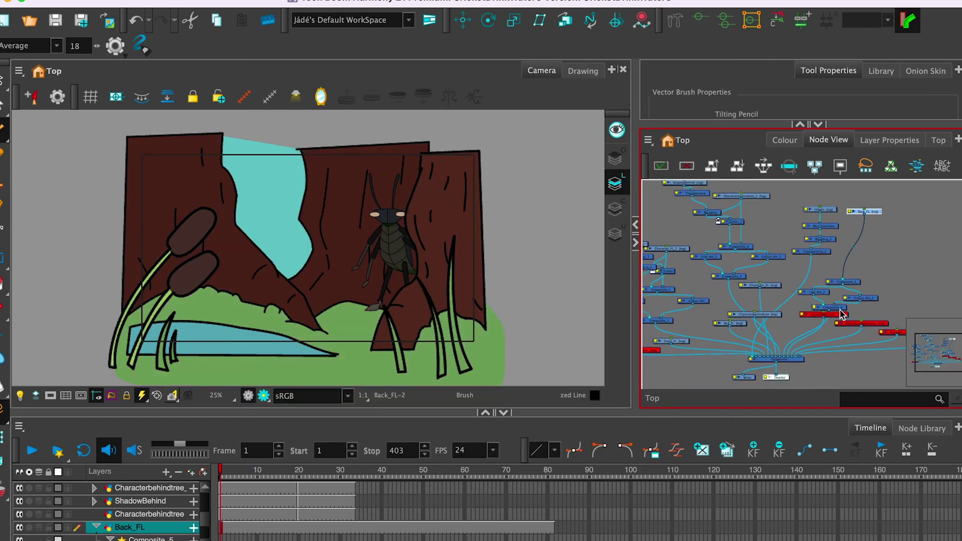
pyautogui.moveTo(846, 344)
pyautogui.mouseDown()
pyautogui.moveTo(847, 308)
pyautogui.moveTo(843, 335)
pyautogui.mouseUp()
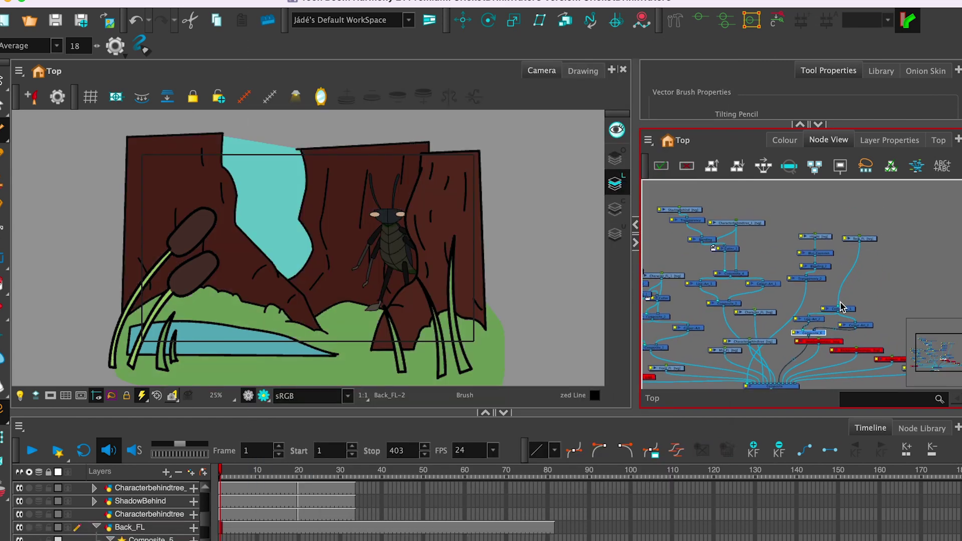
# Add a Cutter node beneath Back_FL, connect it to the drawing and the composite, and position the nodes.
pyautogui.moveTo(860, 239); pyautogui.dragTo(887, 247)
pyautogui.press('Return')
pyautogui.write('ci')
pyautogui.moveTo(839, 306)
pyautogui.mouseDown()
pyautogui.moveTo(843, 283)
pyautogui.moveTo(873, 282)
pyautogui.moveTo(857, 275)
pyautogui.moveTo(843, 306)
pyautogui.mouseUp()
pyautogui.press('BackSpace')
pyautogui.write('ut')
pyautogui.doubleClick(848, 301)
pyautogui.moveTo(878, 278); pyautogui.dragTo(857, 279)
# Add a drawing layer named colorinBack_FL and place its node above the Cutter.
pyautogui.click(886, 246)
pyautogui.click(190, 471)
pyautogui.write('color')
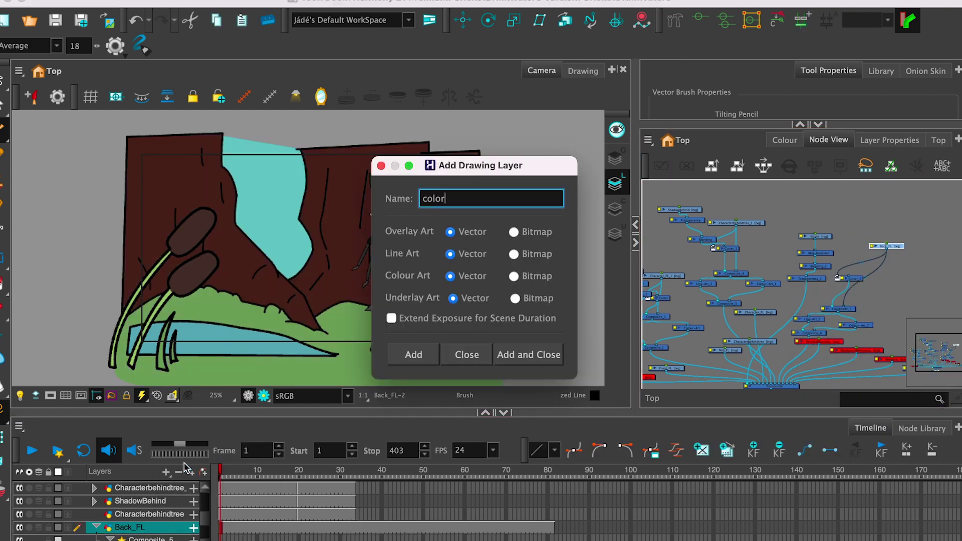
pyautogui.click(528, 355)
pyautogui.moveTo(840, 239); pyautogui.dragTo(855, 276)
# Choose the NewScene palette and the Pencil tool, and isolate Back_FL for drawing on its Colour Art.
pyautogui.click(785, 140)
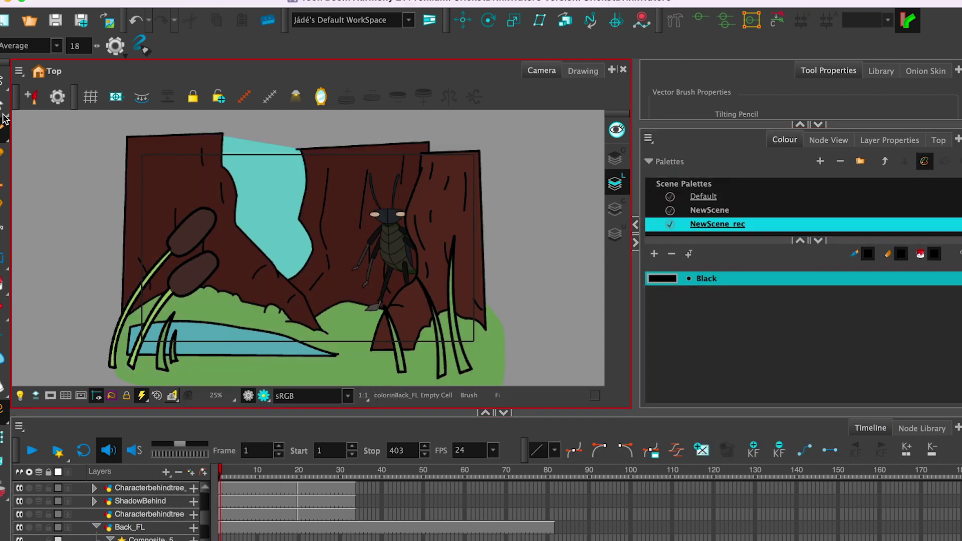
pyautogui.click(709, 211)
pyautogui.moveTo(961, 311); pyautogui.dragTo(961, 392)
pyautogui.click(2, 153)
pyautogui.click(29, 528)
pyautogui.click(616, 208)
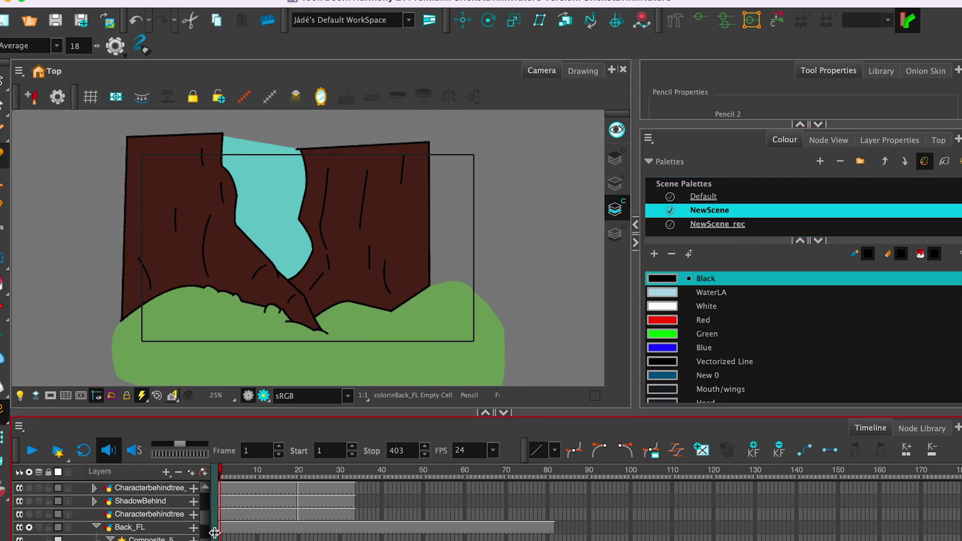
pyautogui.click(220, 528)
pyautogui.moveTo(311, 278); pyautogui.dragTo(343, 338)
pyautogui.press('super+z')
# Add two reddish-brown bark swatches, New 0 and New 1, to the NewScene palette.
pyautogui.click(711, 292)
pyautogui.click(654, 254)
pyautogui.doubleClick(662, 389)
pyautogui.click(528, 224)
pyautogui.click(417, 281)
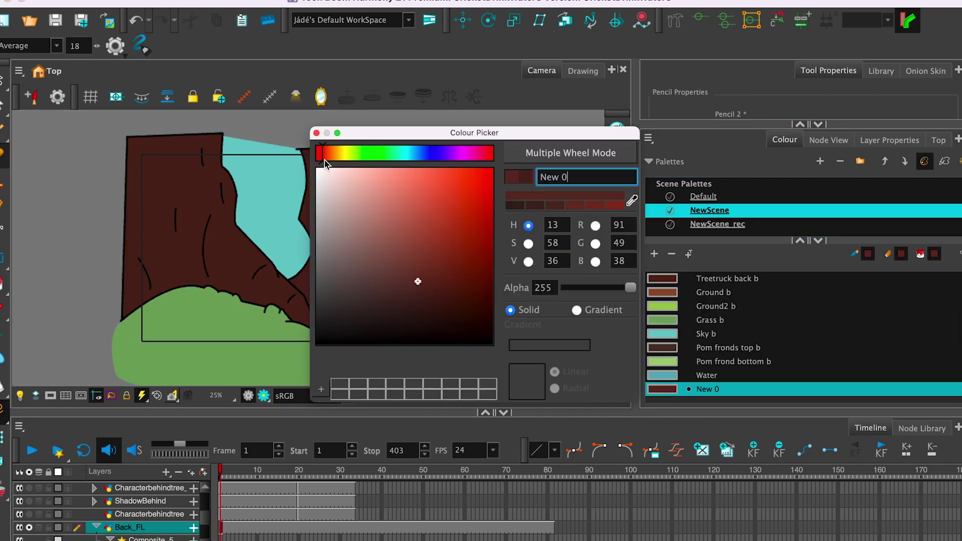
pyautogui.click(318, 133)
pyautogui.click(654, 254)
pyautogui.doubleClick(661, 388)
pyautogui.click(318, 133)
# Show all layers again, turn the pencil stabilizer off, and undo the test stroke on the trunk.
pyautogui.click(29, 472)
pyautogui.moveTo(330, 167); pyautogui.dragTo(323, 223)
pyautogui.click(57, 45)
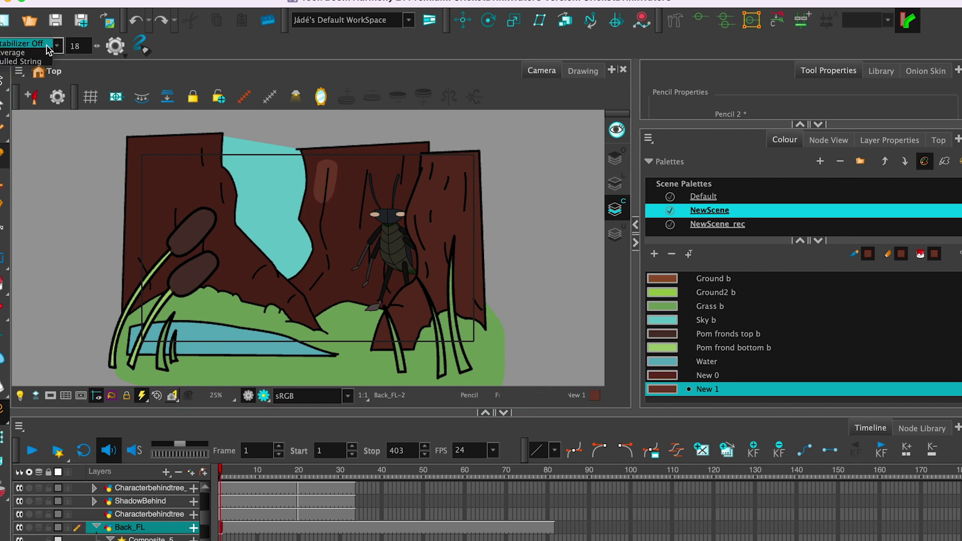
pyautogui.click(47, 46)
pyautogui.press('super+z')
# Paint lighter bark strokes over both back tree trunks with the New 1 swatch.
pyautogui.moveTo(319, 162)
pyautogui.mouseDown()
pyautogui.moveTo(315, 223)
pyautogui.moveTo(325, 265)
pyautogui.mouseUp()
pyautogui.moveTo(306, 285); pyautogui.dragTo(365, 251)
pyautogui.moveTo(378, 145); pyautogui.dragTo(357, 260)
pyautogui.moveTo(401, 149); pyautogui.dragTo(384, 200)
pyautogui.moveTo(193, 150); pyautogui.dragTo(191, 208)
pyautogui.moveTo(200, 245)
pyautogui.mouseDown()
pyautogui.moveTo(232, 279)
pyautogui.moveTo(305, 321)
pyautogui.mouseUp()
pyautogui.moveTo(182, 143); pyautogui.dragTo(158, 270)
pyautogui.moveTo(140, 163); pyautogui.dragTo(135, 288)
pyautogui.moveTo(314, 204); pyautogui.dragTo(313, 166)
# Paint darker bark strokes along the back tree trunks with the New 0 swatch.
pyautogui.click(707, 376)
pyautogui.moveTo(371, 188)
pyautogui.mouseDown()
pyautogui.moveTo(370, 261)
pyautogui.moveTo(315, 298)
pyautogui.mouseUp()
pyautogui.moveTo(396, 160); pyautogui.dragTo(386, 203)
pyautogui.moveTo(354, 210); pyautogui.dragTo(347, 258)
pyautogui.moveTo(360, 151); pyautogui.dragTo(352, 200)
pyautogui.moveTo(198, 138); pyautogui.dragTo(194, 215)
pyautogui.moveTo(221, 251); pyautogui.dragTo(276, 295)
pyautogui.moveTo(275, 296); pyautogui.dragTo(306, 320)
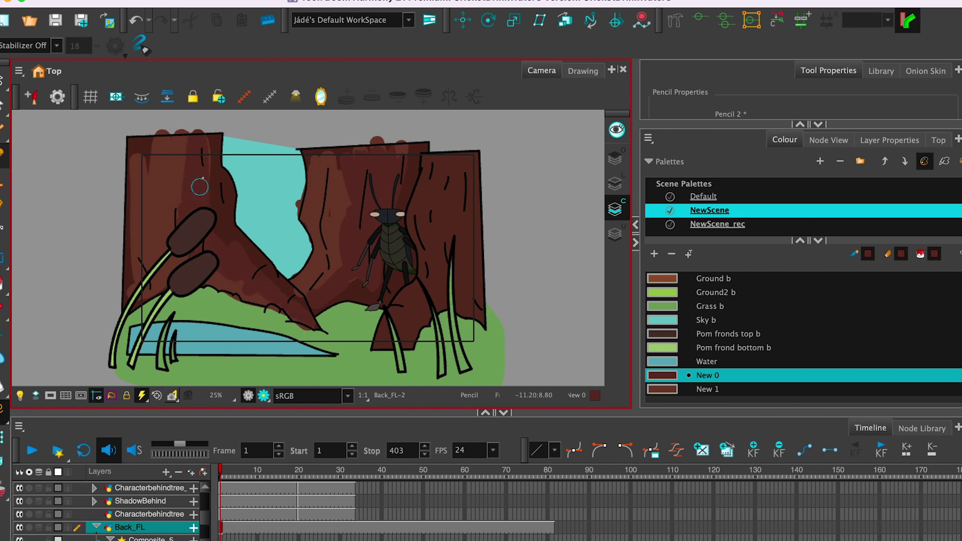
# Sample the trunk's base colour and touch up the bark shading near the trunk's upper edge.
pyautogui.keyDown('alt'); pyautogui.click(231, 217); pyautogui.keyUp('alt')
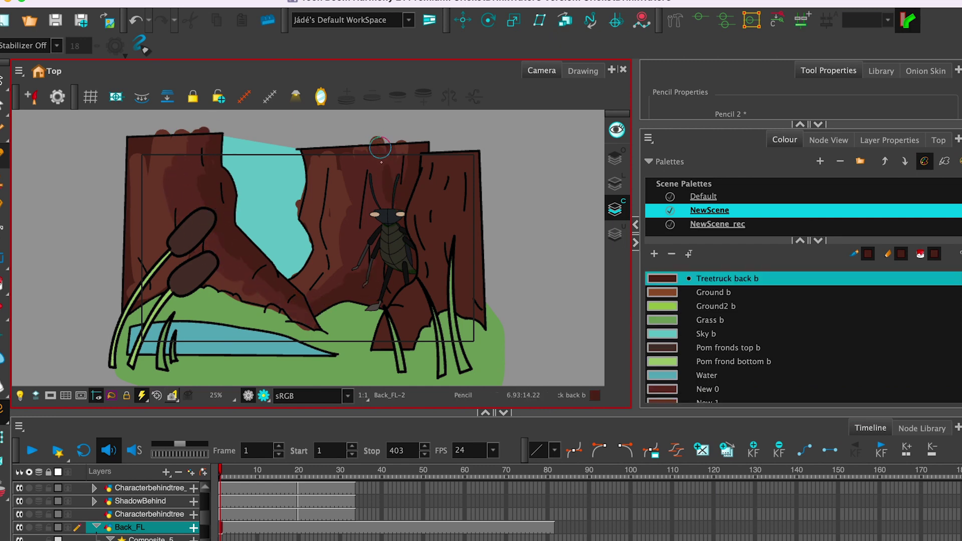
pyautogui.moveTo(408, 144); pyautogui.dragTo(408, 185)
pyautogui.keyDown('alt'); pyautogui.click(360, 215); pyautogui.keyUp('alt')
# Isolate Back_FL and paint lighter green patches over the grassy hills using colours sampled from the drawing.
pyautogui.keyDown('alt'); pyautogui.click(229, 284); pyautogui.keyUp('alt')
pyautogui.moveTo(223, 309)
pyautogui.mouseDown()
pyautogui.moveTo(258, 316)
pyautogui.moveTo(213, 296)
pyautogui.mouseUp()
pyautogui.moveTo(283, 324)
pyautogui.mouseDown()
pyautogui.moveTo(239, 292)
pyautogui.moveTo(160, 325)
pyautogui.moveTo(290, 340)
pyautogui.mouseUp()
pyautogui.click(29, 528)
pyautogui.moveTo(331, 317); pyautogui.dragTo(398, 333)
pyautogui.moveTo(453, 292)
pyautogui.mouseDown()
pyautogui.moveTo(421, 327)
pyautogui.moveTo(471, 317)
pyautogui.mouseUp()
pyautogui.keyDown('alt'); pyautogui.click(213, 342); pyautogui.keyUp('alt')
pyautogui.moveTo(215, 316)
pyautogui.mouseDown()
pyautogui.moveTo(256, 331)
pyautogui.moveTo(168, 337)
pyautogui.moveTo(254, 329)
pyautogui.mouseUp()
pyautogui.keyDown('alt'); pyautogui.click(195, 289); pyautogui.keyUp('alt')
pyautogui.keyDown('alt'); pyautogui.click(226, 328); pyautogui.keyUp('alt')
pyautogui.keyDown('alt'); pyautogui.click(241, 309); pyautogui.keyUp('alt')
# Add a darker sky-blue swatch, New 2, to the NewScene palette.
pyautogui.click(678, 365)
pyautogui.click(653, 254)
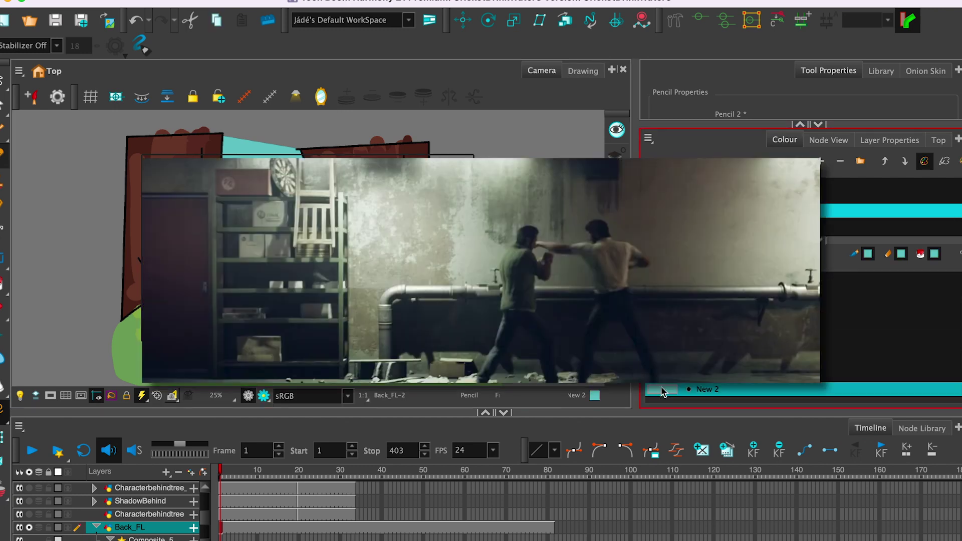
pyautogui.doubleClick(661, 390)
pyautogui.click(317, 133)
# Paint darker blue strokes across the upper sky between the tree trunks, sampling sky colours as needed.
pyautogui.moveTo(233, 144); pyautogui.dragTo(296, 150)
pyautogui.keyDown('alt'); pyautogui.click(271, 220); pyautogui.keyUp('alt')
pyautogui.keyDown('alt'); pyautogui.click(261, 168); pyautogui.keyUp('alt')
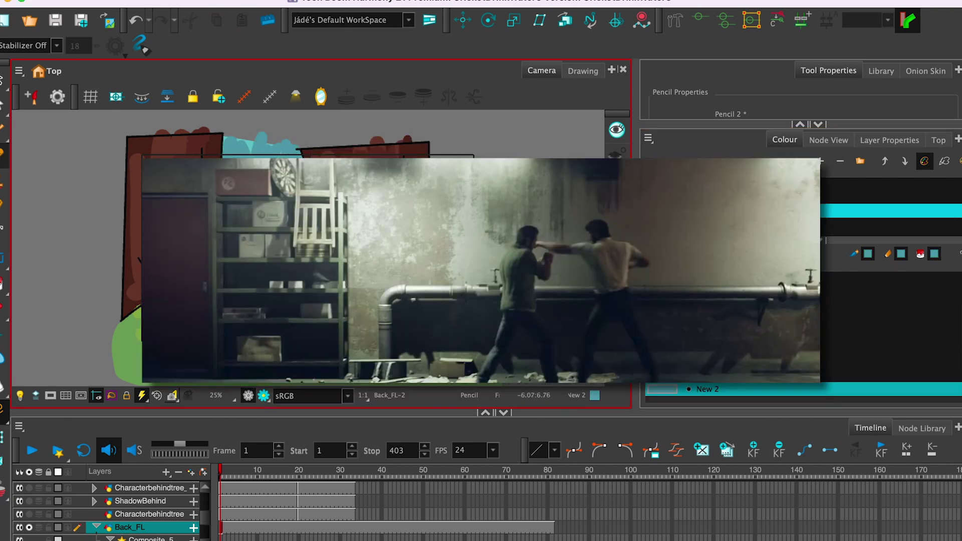
pyautogui.keyDown('alt'); pyautogui.click(270, 226); pyautogui.keyUp('alt')
pyautogui.moveTo(245, 175)
pyautogui.mouseDown()
pyautogui.moveTo(296, 186)
pyautogui.moveTo(245, 203)
pyautogui.mouseUp()
pyautogui.moveTo(299, 178); pyautogui.dragTo(286, 198)
# Add a lighter sky-blue swatch, New 3, and sample the light colour in the sky between the trunks.
pyautogui.click(662, 306)
pyautogui.click(654, 254)
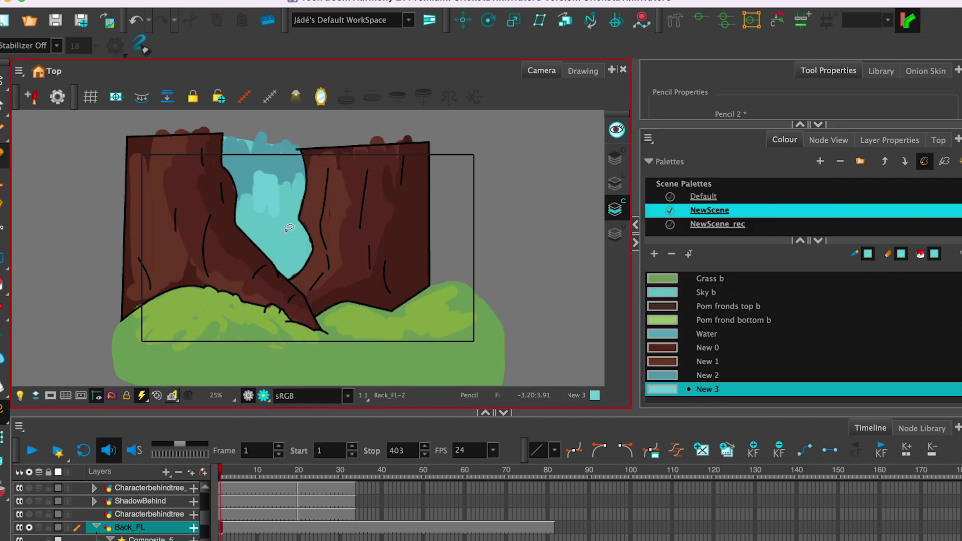
pyautogui.keyDown('alt'); pyautogui.click(270, 205); pyautogui.keyUp('alt')
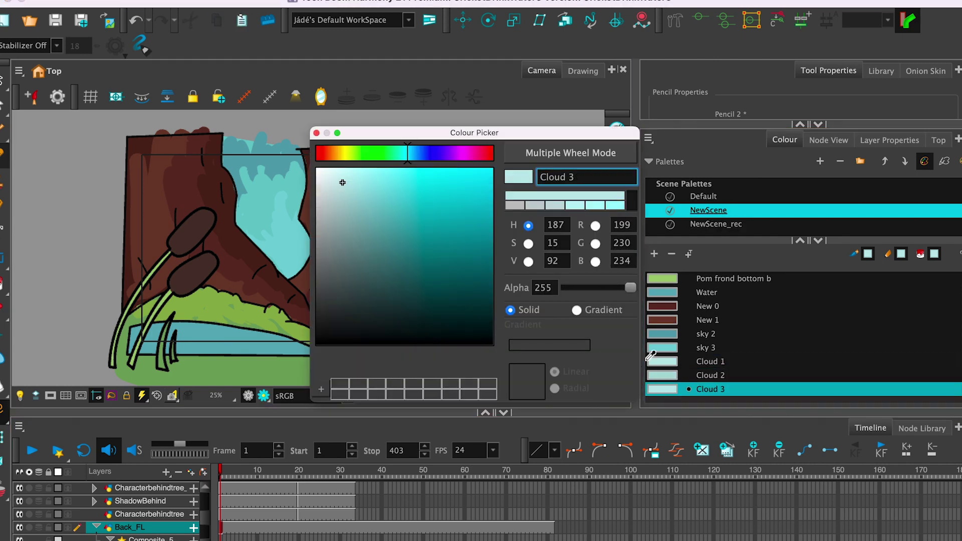
# Set the Cloud 3 swatch to H 188, S 22, V 80 and make Cloud 1 the active colour.
pyautogui.moveTo(342, 182); pyautogui.dragTo(355, 204)
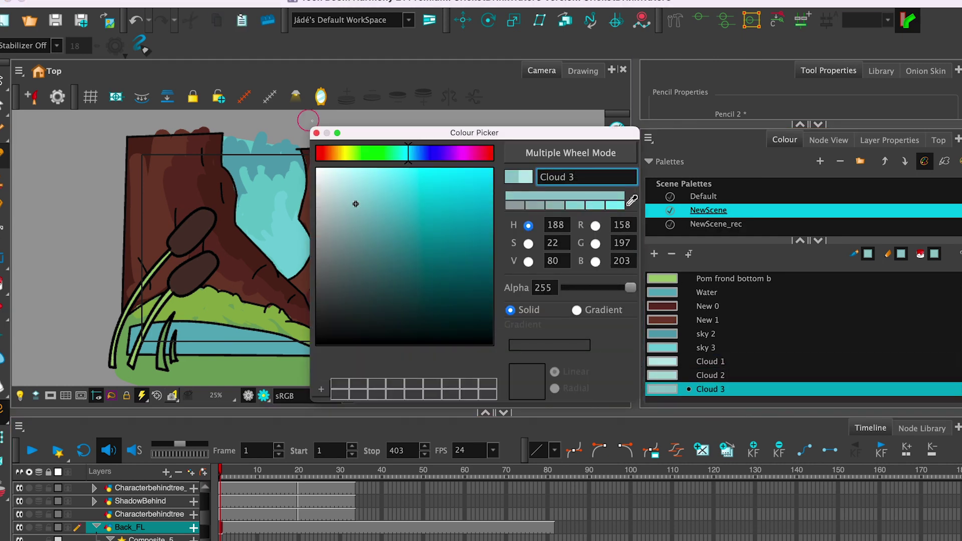
pyautogui.click(316, 133)
pyautogui.click(711, 361)
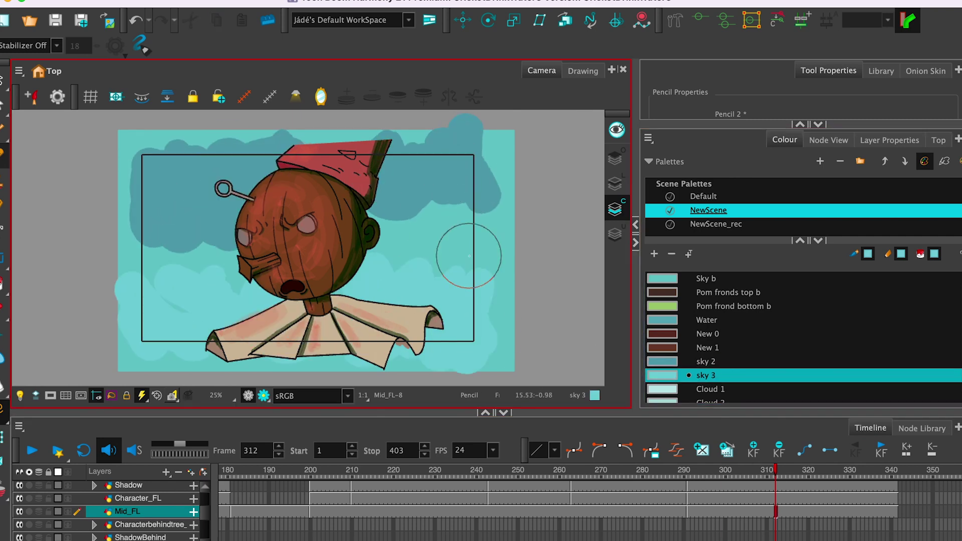
# Pick the Sky b and sky 2 swatches for touching up the sky behind the puppet on Mid_FL.
pyautogui.click(706, 279)
pyautogui.click(706, 362)
pyautogui.click(264, 395)
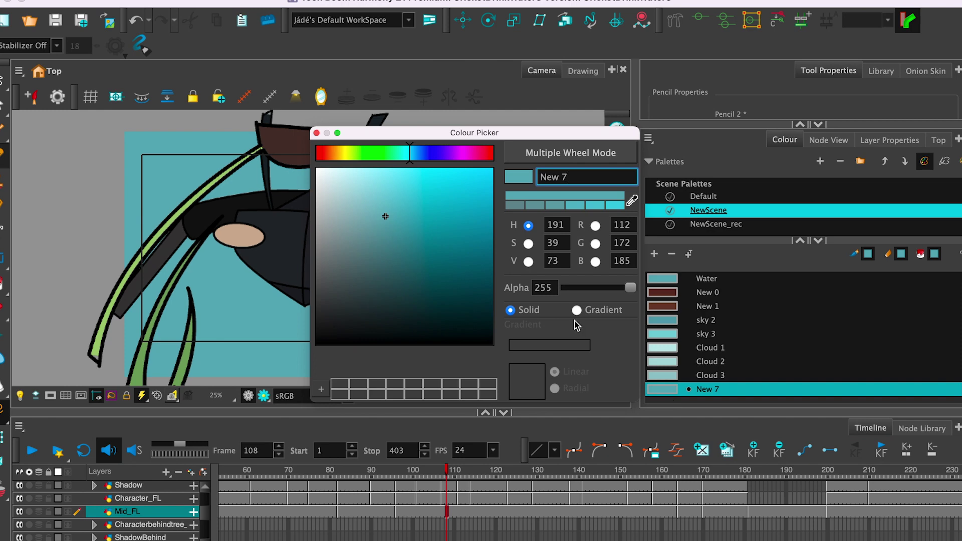
# Set the new swatch to H 185, S 36, V 81 and name it Water1.
pyautogui.moveTo(386, 217); pyautogui.dragTo(381, 202)
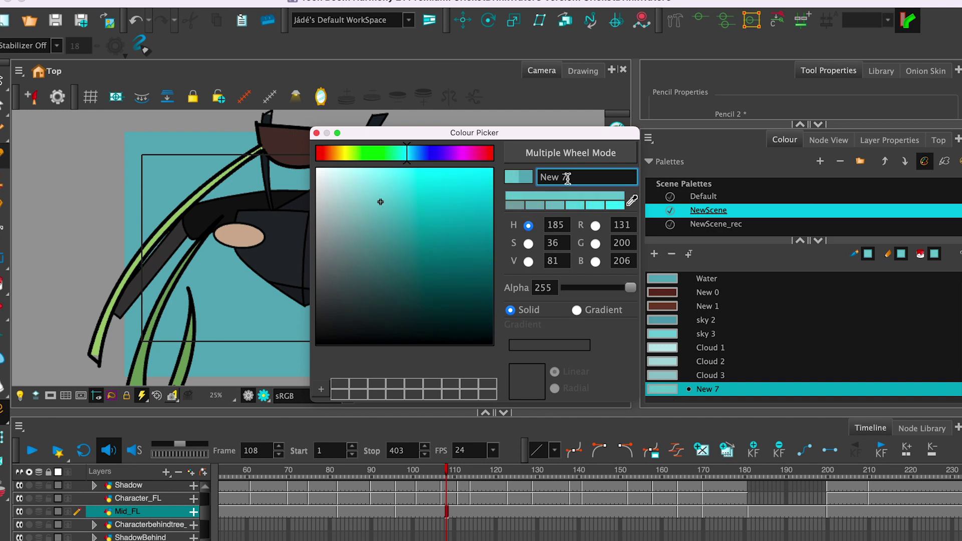
pyautogui.tripleClick(567, 177)
pyautogui.write('Water1')
pyautogui.click(316, 133)
# Add another water swatch to the palette and name it Water2.
pyautogui.click(654, 254)
pyautogui.doubleClick(662, 389)
pyautogui.write('Water2')
pyautogui.click(316, 133)
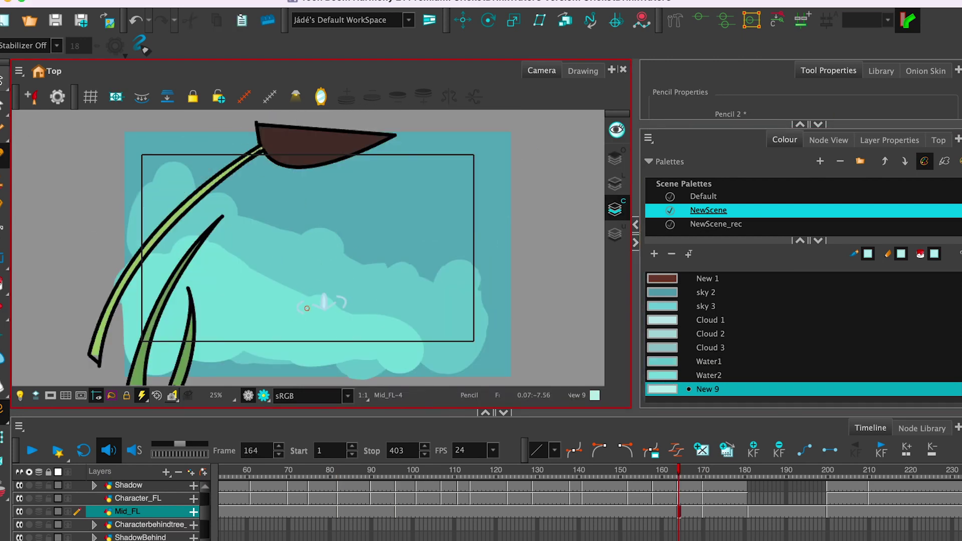
# Save the scene and undo the last stroke on the water background.
pyautogui.press('super+s')
pyautogui.press('super+z')
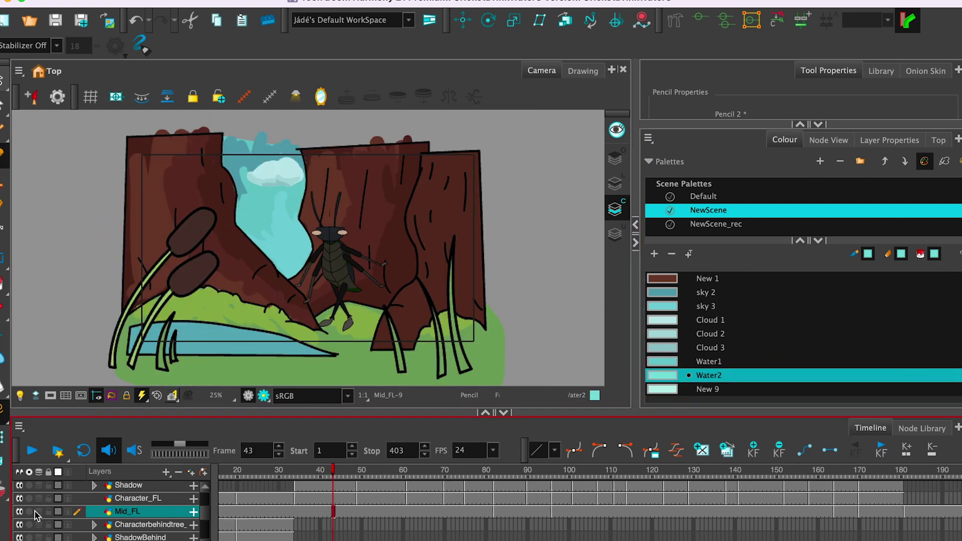
# Paint bark shading along the edge of the nearer tree trunk on Mid_FL at frame 43.
pyautogui.click(373, 225)
pyautogui.click(376, 220)
pyautogui.press('super+z')
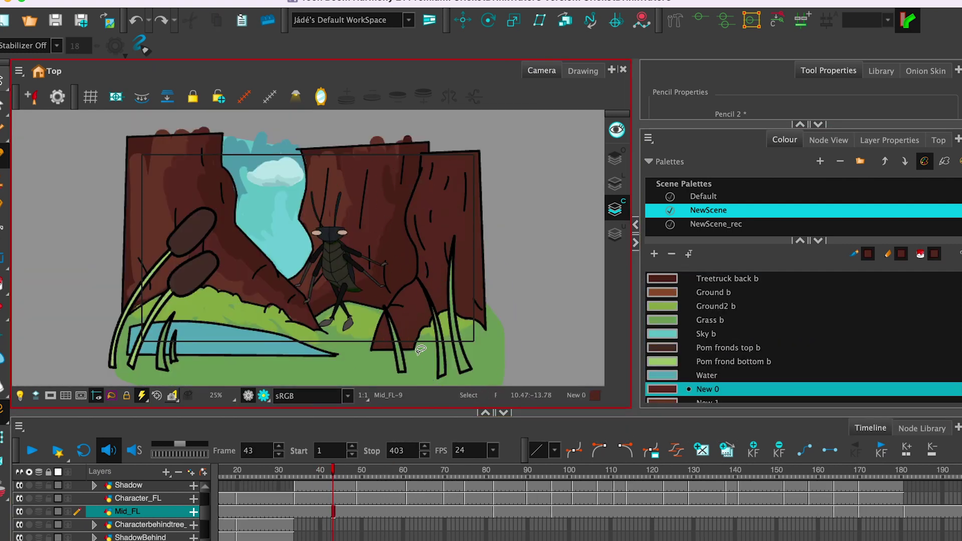
pyautogui.click(346, 196)
pyautogui.moveTo(428, 161); pyautogui.dragTo(415, 206)
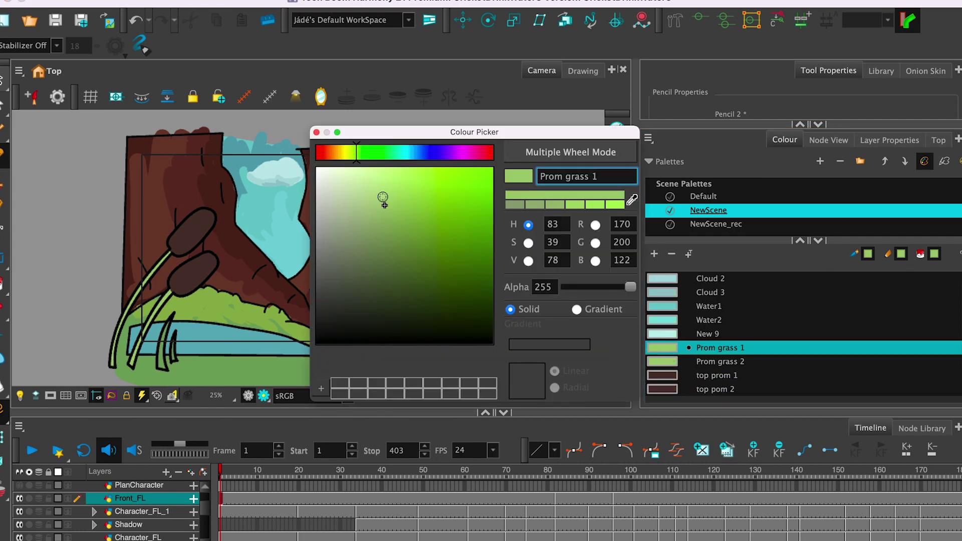
# Set Prom grass 1 to H 92, S 44, V 73 and shift Prom grass 2 to a yellower green.
pyautogui.moveTo(384, 205); pyautogui.dragTo(394, 214)
pyautogui.click(362, 152)
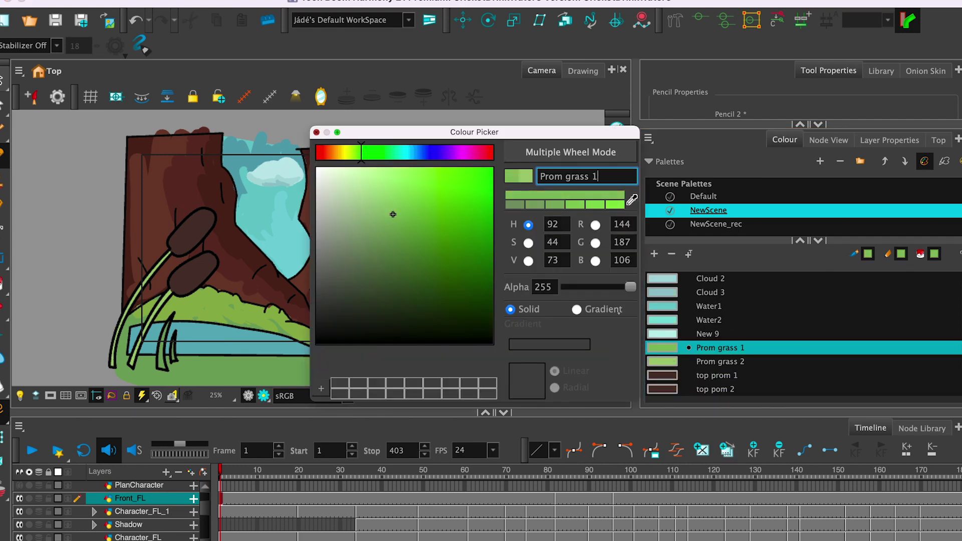
pyautogui.doubleClick(663, 362)
pyautogui.click(353, 153)
pyautogui.click(317, 132)
# Adjust the top prom 1 swatch and set top pom 2 to H 20, S 37, V 36.
pyautogui.doubleClick(662, 375)
pyautogui.click(316, 132)
pyautogui.click(667, 390)
pyautogui.doubleClick(667, 389)
pyautogui.click(382, 279)
pyautogui.click(327, 153)
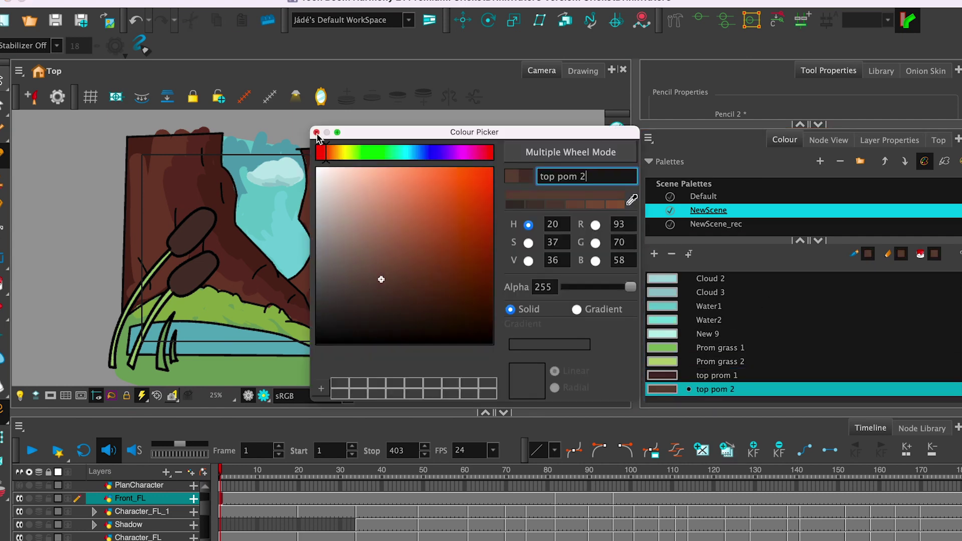
pyautogui.click(316, 134)
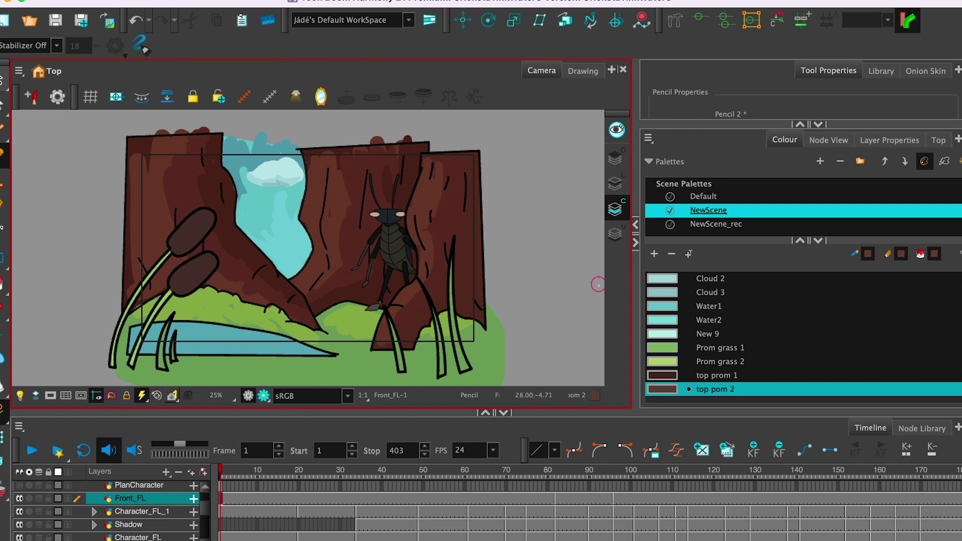
# Shade the two cattail heads on Front_FL with the top prom 1 and top pom 2 browns.
pyautogui.click(666, 376)
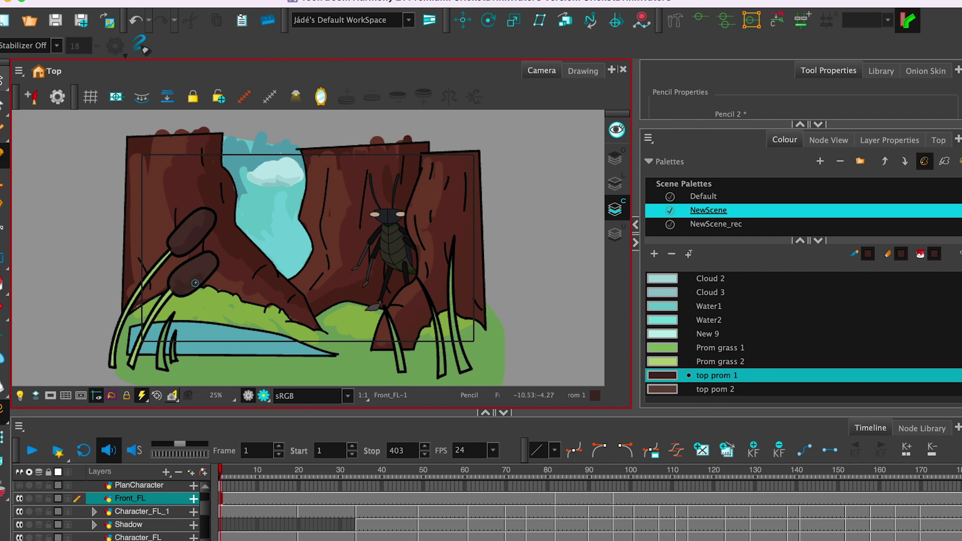
pyautogui.press('super+z')
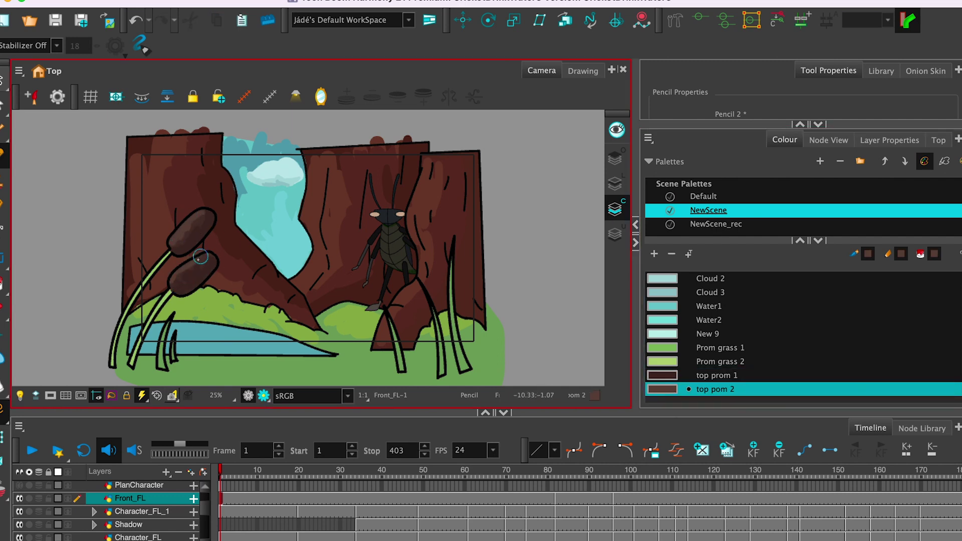
pyautogui.press('d')
pyautogui.click(203, 217)
pyautogui.click(211, 265)
pyautogui.scroll(-5, 721, 351)
# Shade the reed stems and grass blades on Front_FL at frame 1 with Prom grass 2 and Prom grass 1.
pyautogui.click(720, 361)
pyautogui.press('d')
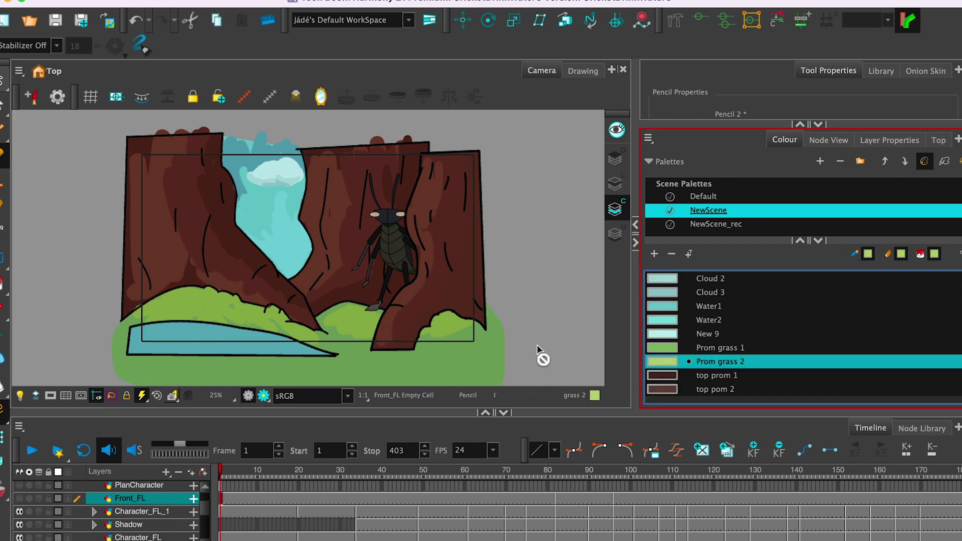
pyautogui.click(123, 309)
pyautogui.press('super+shift+z')
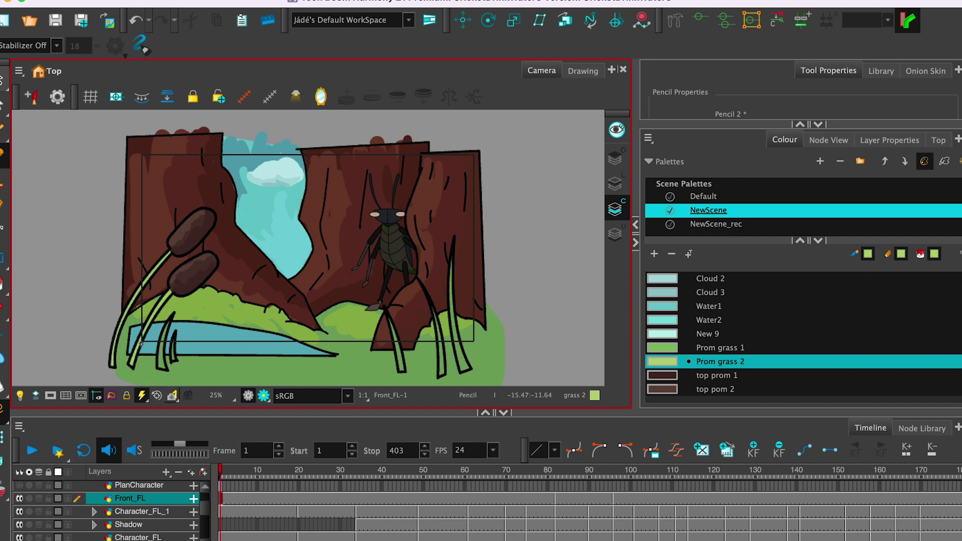
pyautogui.press('super+z')
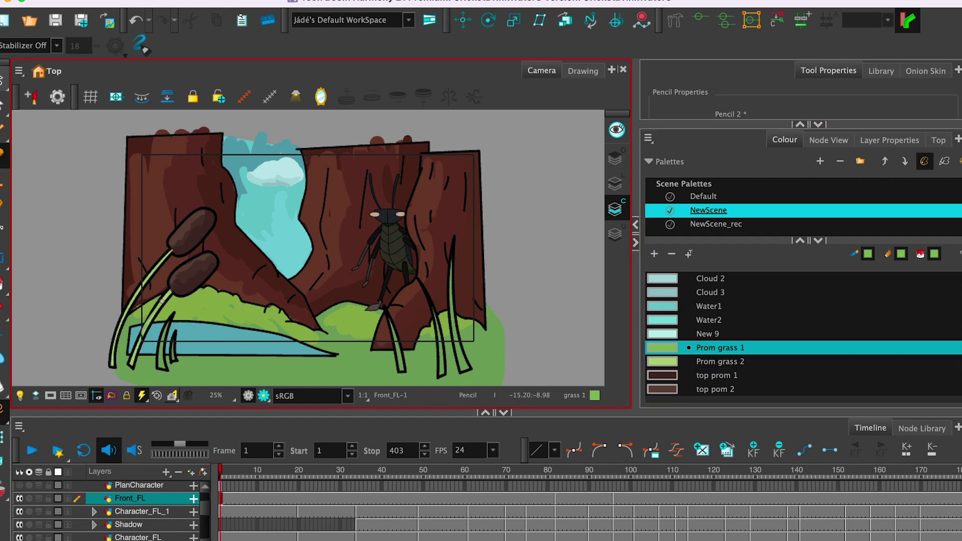
pyautogui.moveTo(439, 355); pyautogui.dragTo(439, 329)
pyautogui.moveTo(402, 357); pyautogui.dragTo(398, 345)
# Shade the reed blades on Front_FL at frame 96 with the grass greens, undoing stray strokes.
pyautogui.press('g')
pyautogui.press('g')
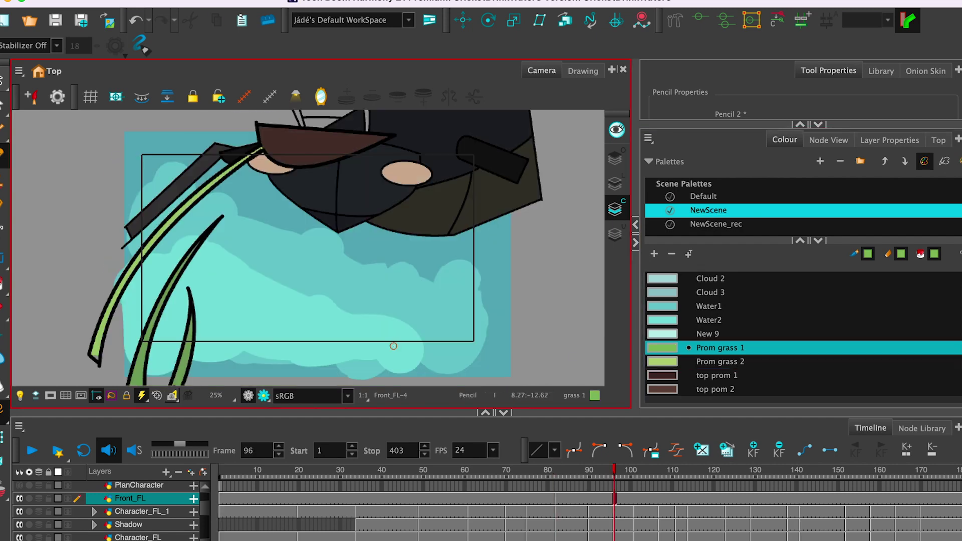
pyautogui.moveTo(211, 321); pyautogui.dragTo(259, 296)
pyautogui.moveTo(230, 348)
pyautogui.mouseDown()
pyautogui.moveTo(236, 306)
pyautogui.moveTo(206, 292)
pyautogui.mouseUp()
pyautogui.click(659, 362)
pyautogui.press('super+z')
pyautogui.press('super+z')
pyautogui.press('super+z')
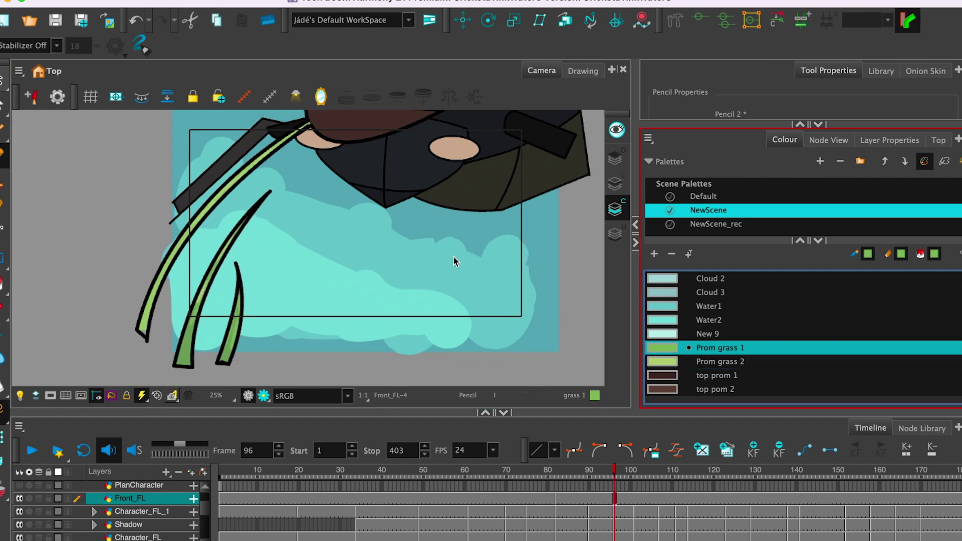
pyautogui.click(32, 451)
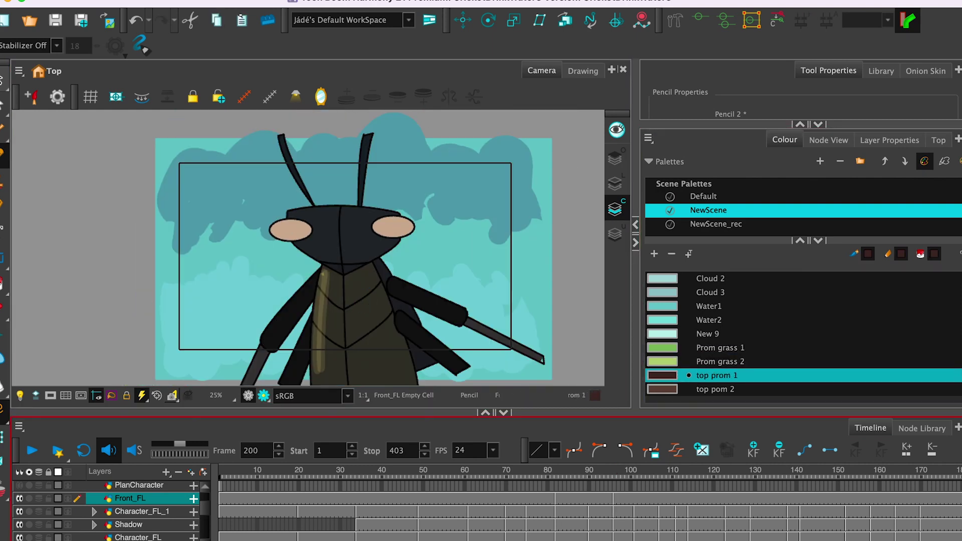
# Choose the Shadow swatch and go to the ShadowBehind layer at frame 34.
pyautogui.scroll(10, 713, 344)
pyautogui.click(657, 363)
pyautogui.press('super+z')
pyautogui.press('super+z')
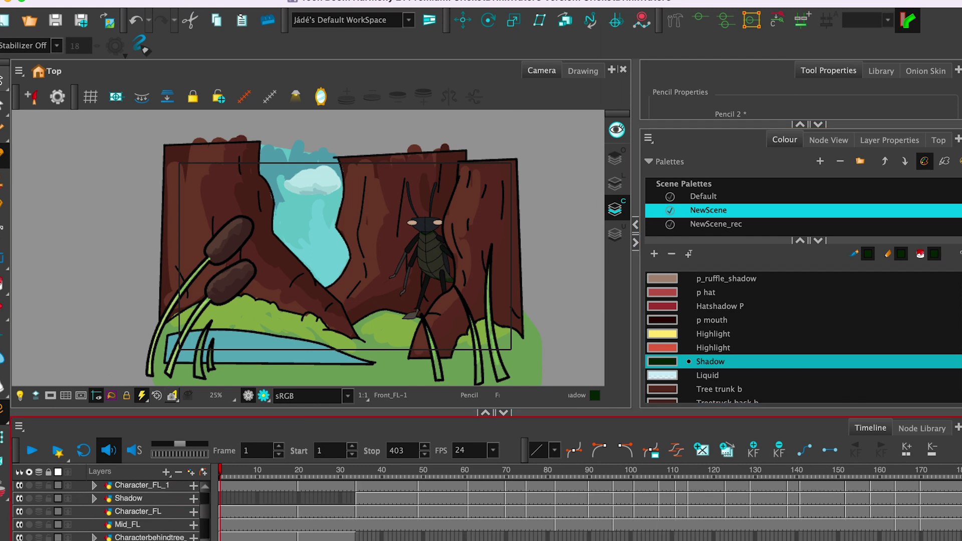
pyautogui.scroll(4, 471, 226)
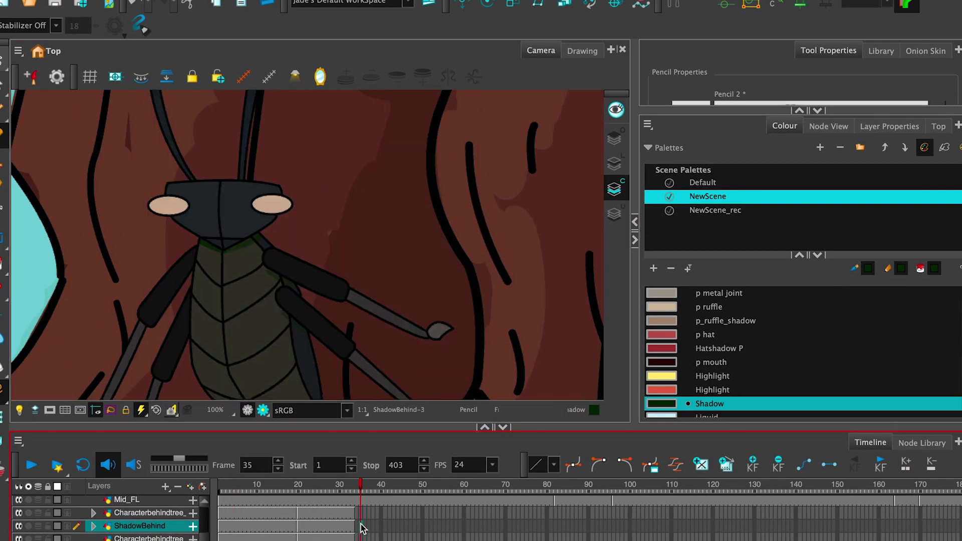
pyautogui.scroll(-4, 321, 236)
pyautogui.click(356, 527)
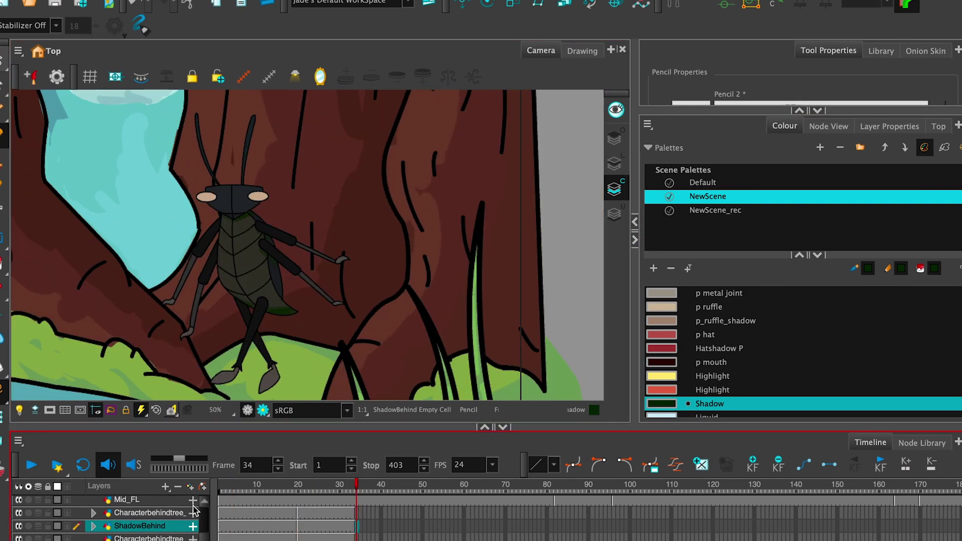
# Shade the insect's neck below the head on the Shadow layer at frame 49 with the Shadow swatch.
pyautogui.scroll(3, 360, 524)
pyautogui.click(369, 514)
pyautogui.scroll(1, 355, 326)
pyautogui.press('f')
pyautogui.press('f')
pyautogui.press('g')
pyautogui.press('g')
pyautogui.scroll(3, 355, 265)
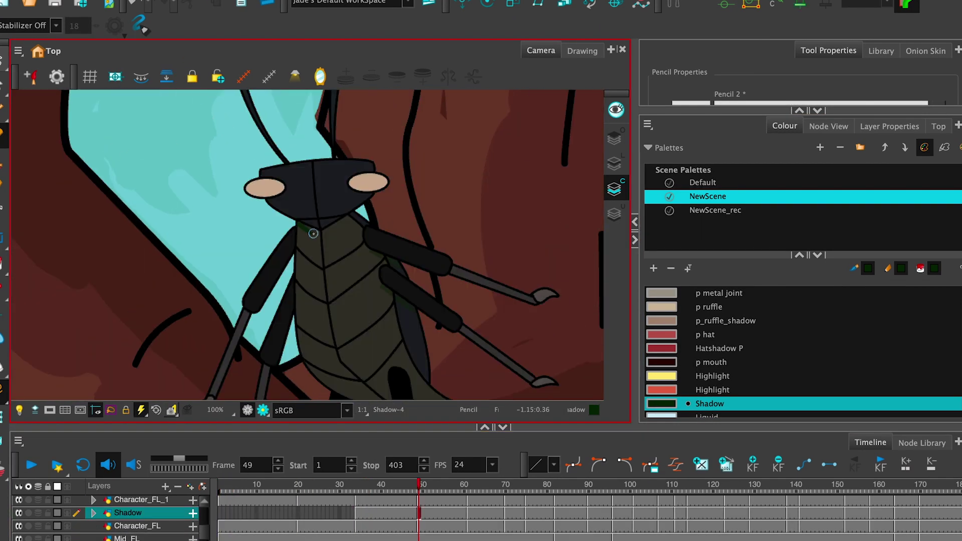
pyautogui.press('super+z')
pyautogui.moveTo(335, 231); pyautogui.dragTo(362, 219)
# Shade the lower edge of the insect's abdomen on the Shadow layer at frame 75.
pyautogui.press('g')
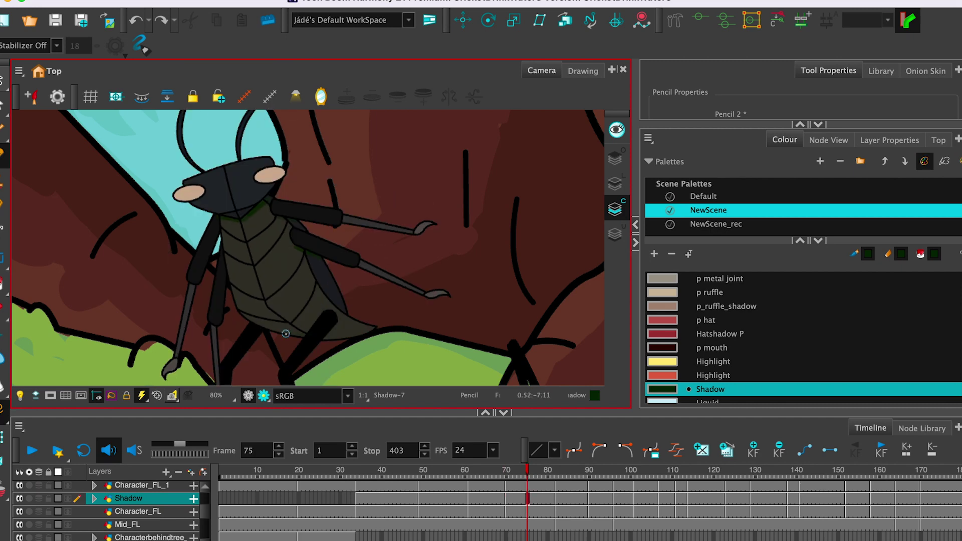
pyautogui.moveTo(286, 333); pyautogui.dragTo(353, 332)
pyautogui.scroll(-3, 357, 295)
# Shade the lower edge of the insect's head on Shadow at frame 82 and advance to frame 90.
pyautogui.press('g')
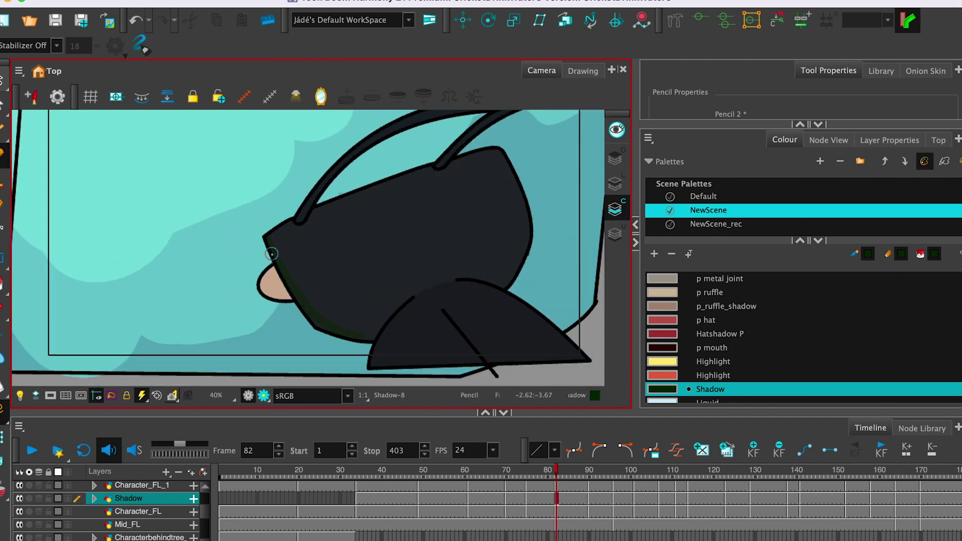
pyautogui.press('.')
pyautogui.press('.')
pyautogui.press('.')
pyautogui.press('.')
pyautogui.press('.')
pyautogui.press('.')
pyautogui.press('.')
pyautogui.press('.')
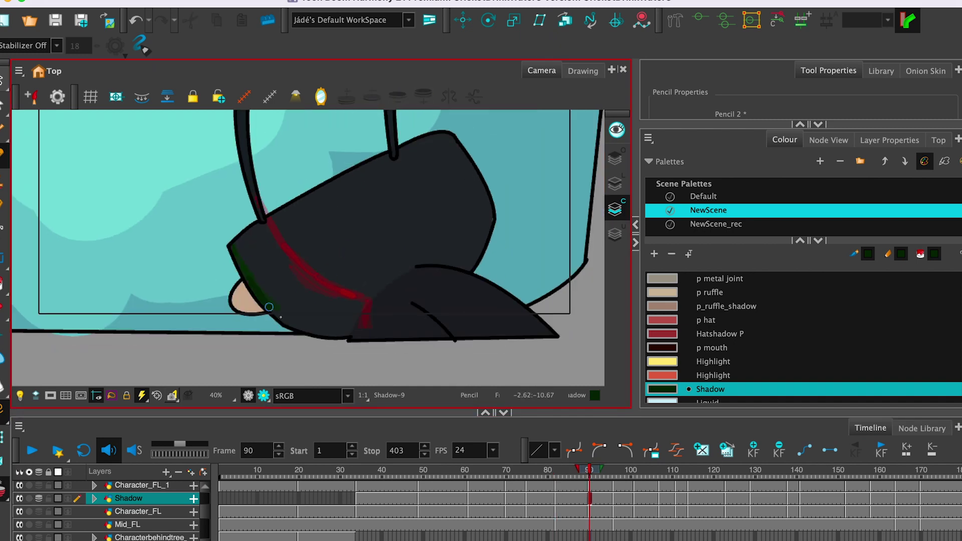
# Shade the head's edge beside the eye on Shadow at frame 90 and advance to frame 96.
pyautogui.press('.')
pyautogui.press('.')
pyautogui.press('.')
pyautogui.press('.')
pyautogui.press('.')
pyautogui.press('.')
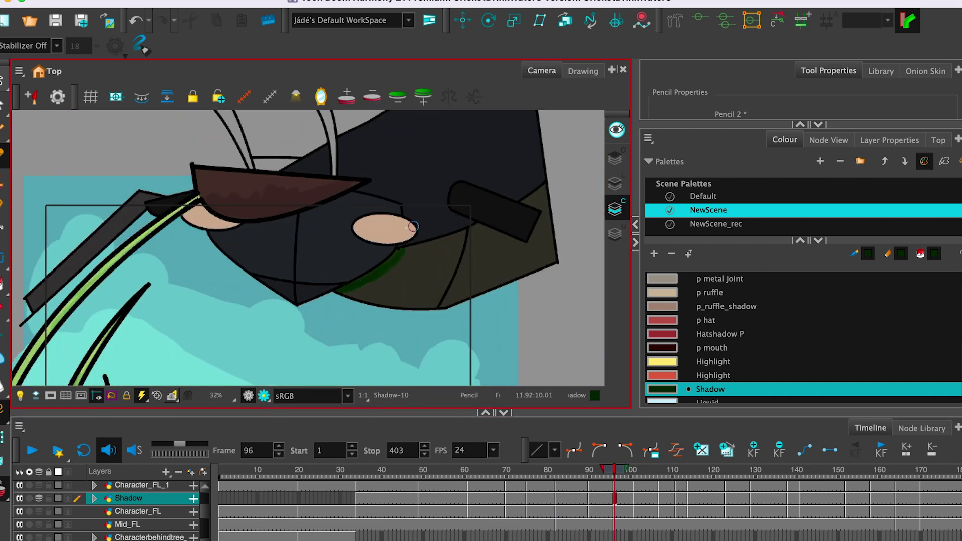
# Shade the abdomen beneath the head at frame 96 and beneath the forelimb in the following Shadow drawings.
pyautogui.press('.')
pyautogui.press('.')
pyautogui.press('.')
pyautogui.press('.')
pyautogui.press('.')
pyautogui.press('f')
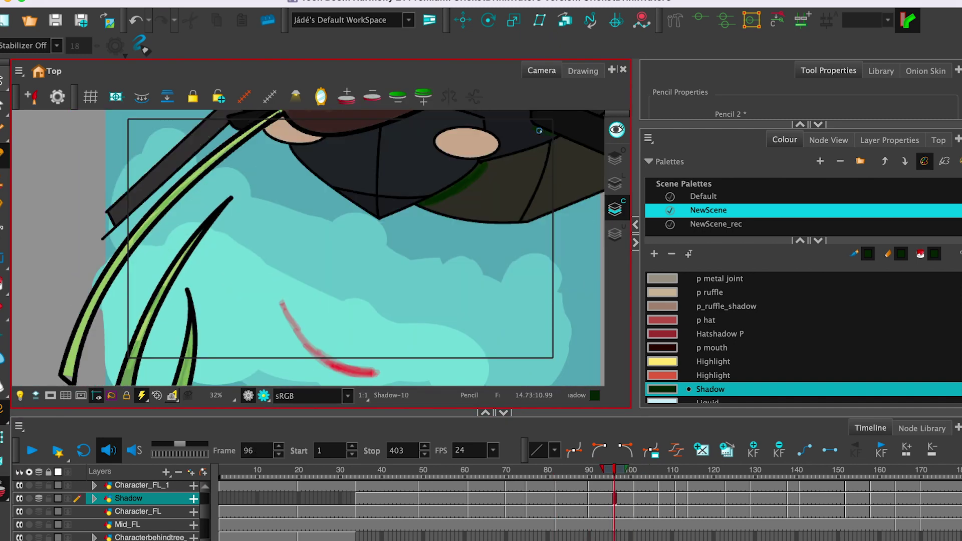
pyautogui.press('g')
pyautogui.moveTo(493, 220); pyautogui.dragTo(564, 251)
# Copy the head and forelimb shadow strokes and paste them into the Shadow drawing at frame 123.
pyautogui.hotkey('alt', 's')
pyautogui.press('super+c')
pyautogui.press('g')
pyautogui.press('g')
pyautogui.press('g')
pyautogui.press('super+v')
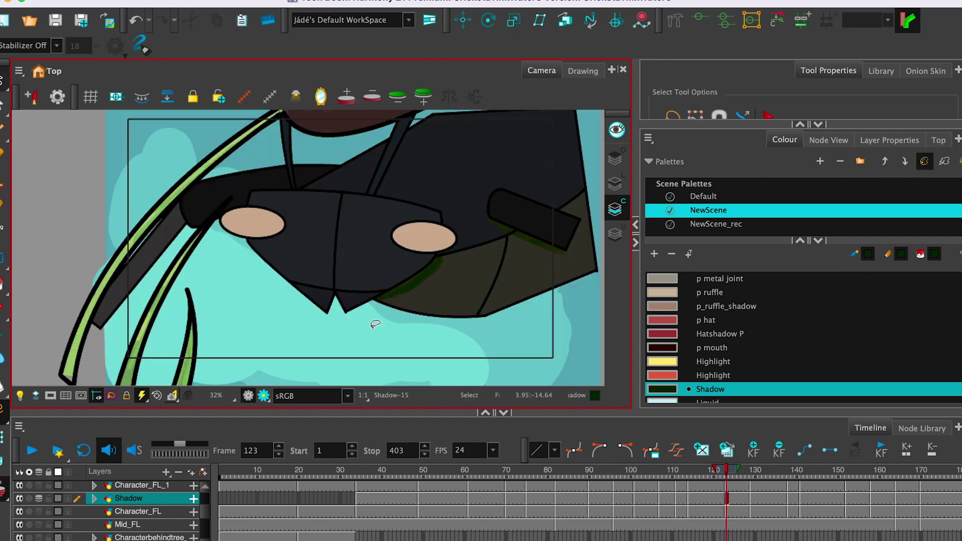
# Continue shading beneath the insect's head on the Shadow layer's drawings from frame 141 through frame 152.
pyautogui.press('.')
pyautogui.press('.')
pyautogui.press('.')
pyautogui.press('.')
pyautogui.press('.')
pyautogui.press('.')
pyautogui.press('.')
pyautogui.press('.')
pyautogui.press('.')
pyautogui.press('.')
pyautogui.press('.')
pyautogui.press('.')
pyautogui.press('.')
pyautogui.press('.')
pyautogui.press('.')
pyautogui.press('.')
pyautogui.press('.')
pyautogui.press('.')
pyautogui.press('.')
pyautogui.press('.')
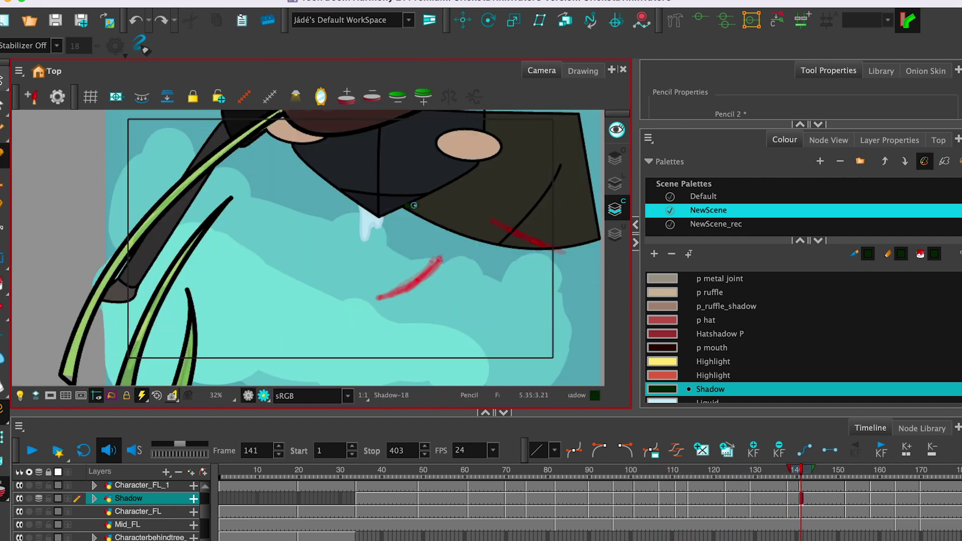
pyautogui.press('.')
pyautogui.press('.')
pyautogui.press('.')
pyautogui.press('.')
pyautogui.press('.')
pyautogui.press('.')
pyautogui.press('.')
pyautogui.press('.')
pyautogui.press('.')
pyautogui.press('.')
pyautogui.press('.')
pyautogui.press('.')
pyautogui.press('.')
pyautogui.press('.')
pyautogui.press('.')
pyautogui.press('.')
pyautogui.press('.')
pyautogui.press('.')
pyautogui.press('.')
pyautogui.press('.')
pyautogui.press('.')
pyautogui.press('.')
pyautogui.press('.')
pyautogui.press('.')
pyautogui.press('.')
pyautogui.press('.')
pyautogui.press('.')
pyautogui.press('.')
pyautogui.press('.')
pyautogui.press('.')
pyautogui.press('.')
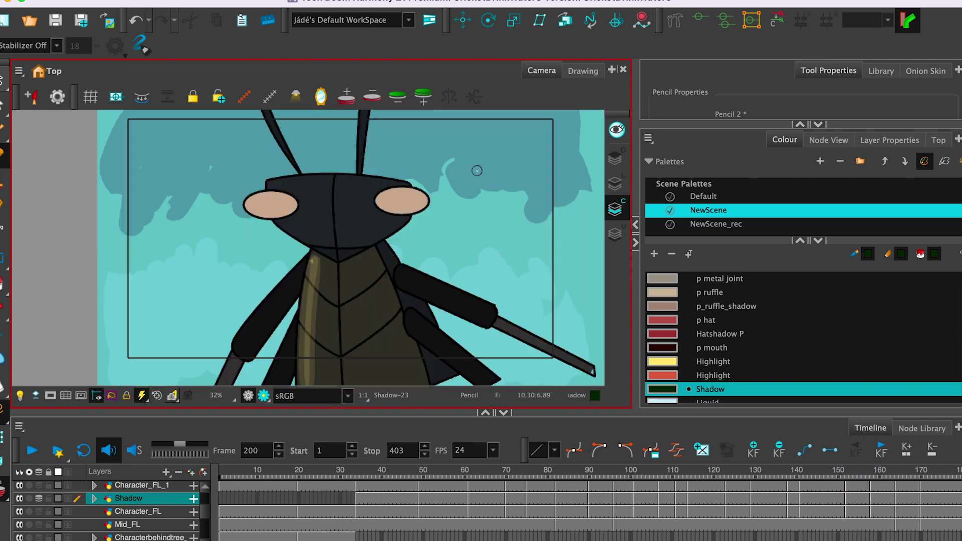
# Shade the insect's neck and beneath its forelimbs on the Shadow layer at frames 200 and 210.
pyautogui.press('.')
pyautogui.press('.')
pyautogui.press('.')
pyautogui.press('.')
pyautogui.press('.')
pyautogui.press('.')
pyautogui.press('.')
pyautogui.press('.')
pyautogui.press('.')
pyautogui.press('.')
pyautogui.press('.')
pyautogui.press('.')
pyautogui.press('.')
pyautogui.press('.')
pyautogui.press('.')
pyautogui.press('.')
pyautogui.press('.')
pyautogui.press('.')
pyautogui.press('.')
pyautogui.press('.')
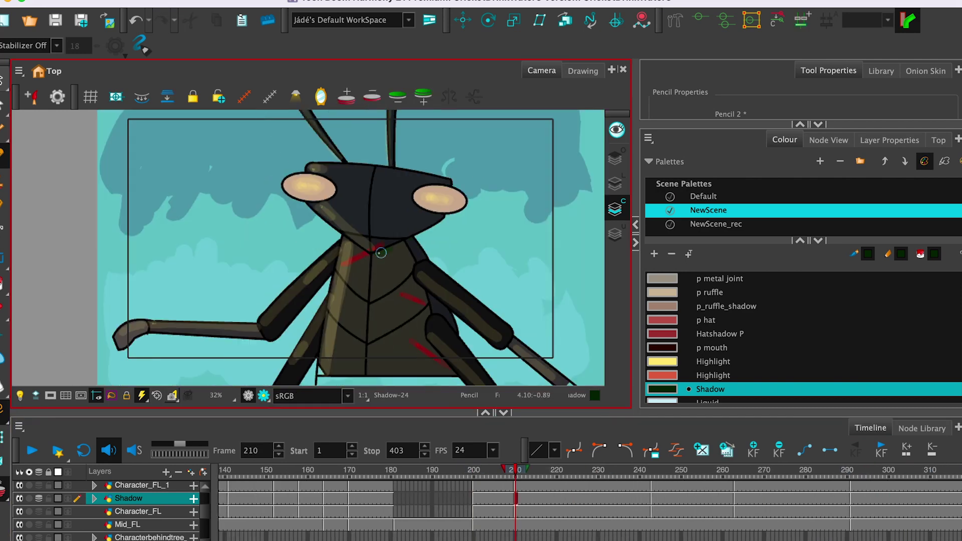
pyautogui.hotkey('alt', 's')
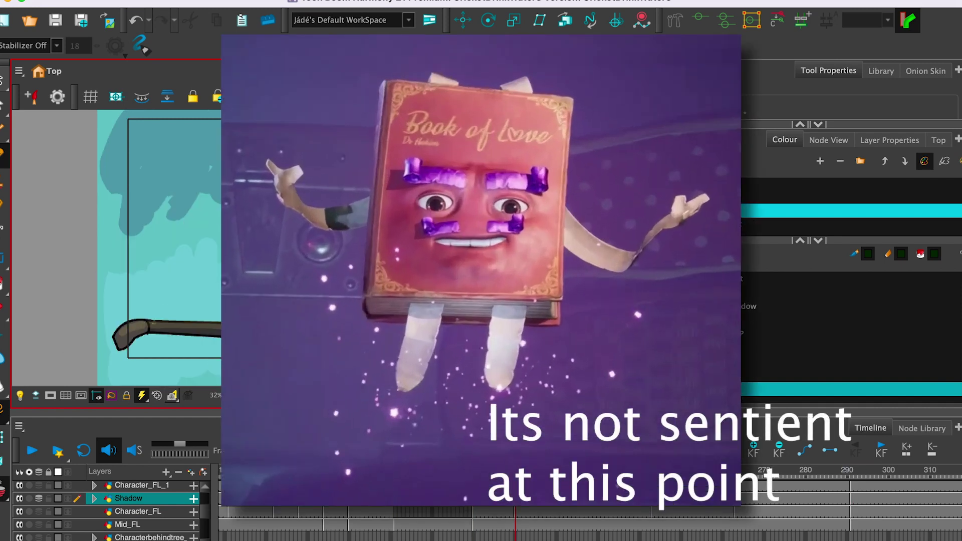
# Choose the yellow Highlight swatch and turn on onion skinning for the Hilight layer.
pyautogui.click(713, 361)
pyautogui.scroll(5, 150, 506)
pyautogui.click(125, 498)
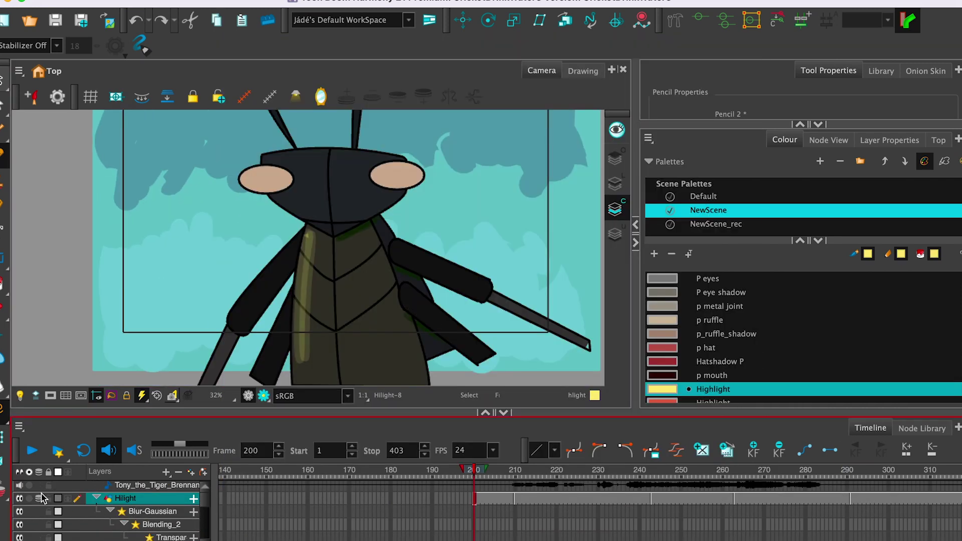
pyautogui.click(40, 500)
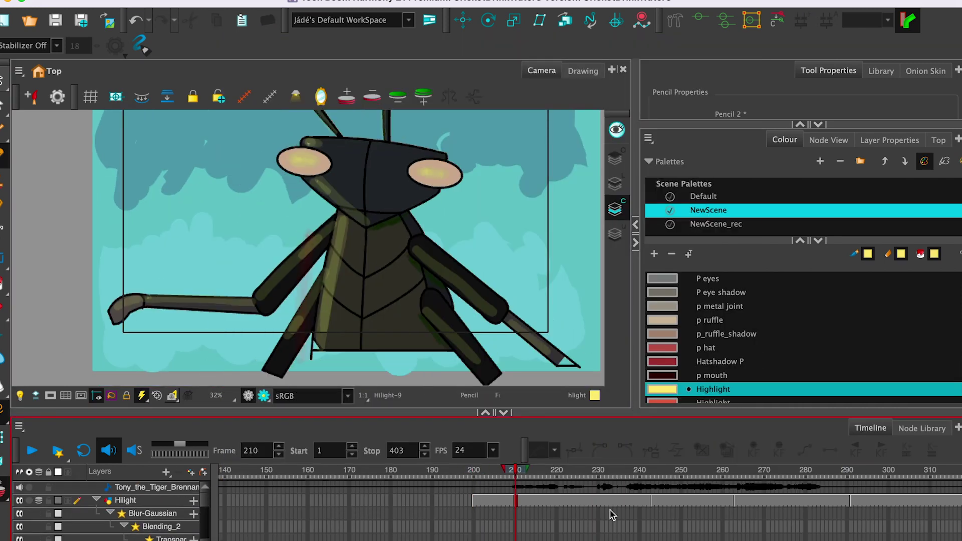
# Paint yellow highlights on the insect's limbs, eyes and head on the Hilight layer at frame 200.
pyautogui.moveTo(415, 317); pyautogui.dragTo(442, 331)
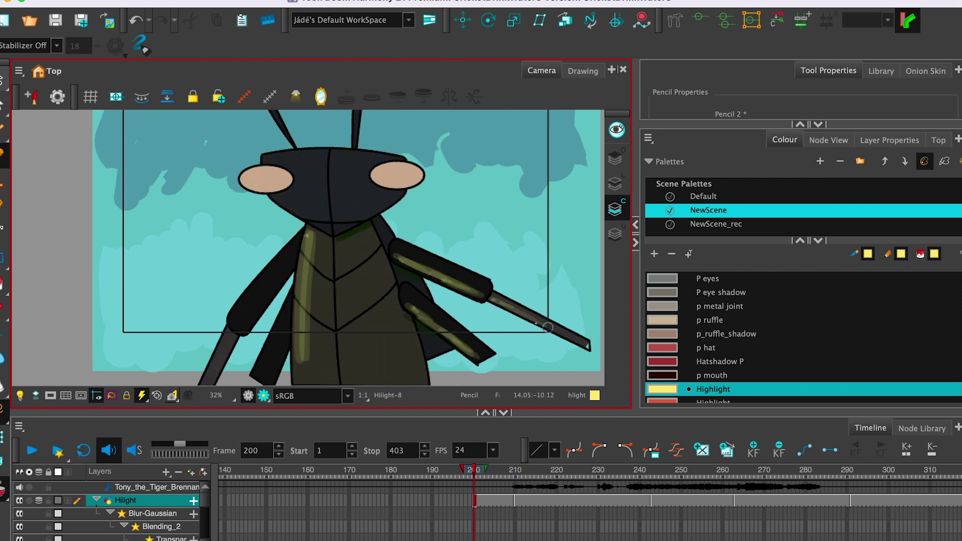
pyautogui.moveTo(548, 328); pyautogui.dragTo(584, 344)
pyautogui.moveTo(380, 175); pyautogui.dragTo(403, 175)
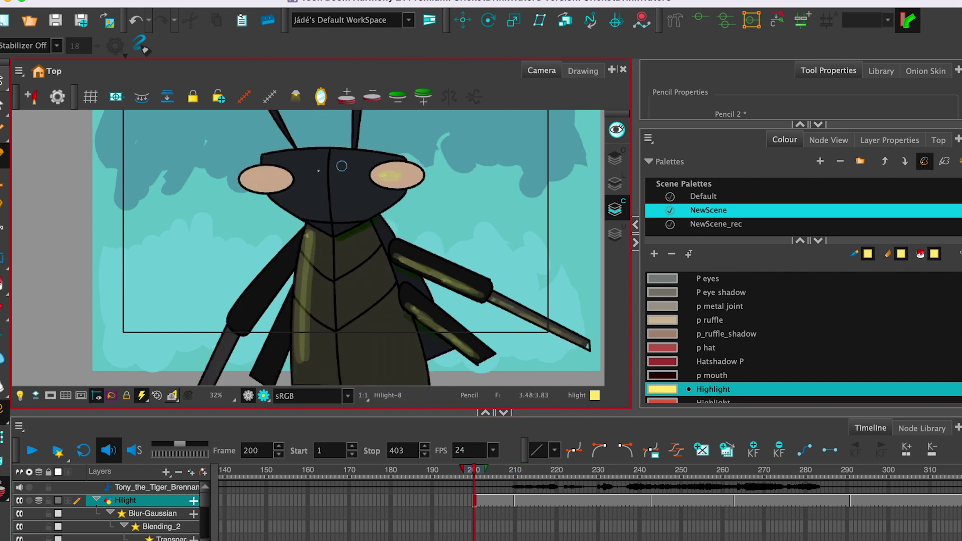
pyautogui.moveTo(251, 179); pyautogui.dragTo(272, 181)
pyautogui.moveTo(238, 315); pyautogui.dragTo(297, 239)
pyautogui.moveTo(233, 339); pyautogui.dragTo(218, 353)
pyautogui.click(272, 338)
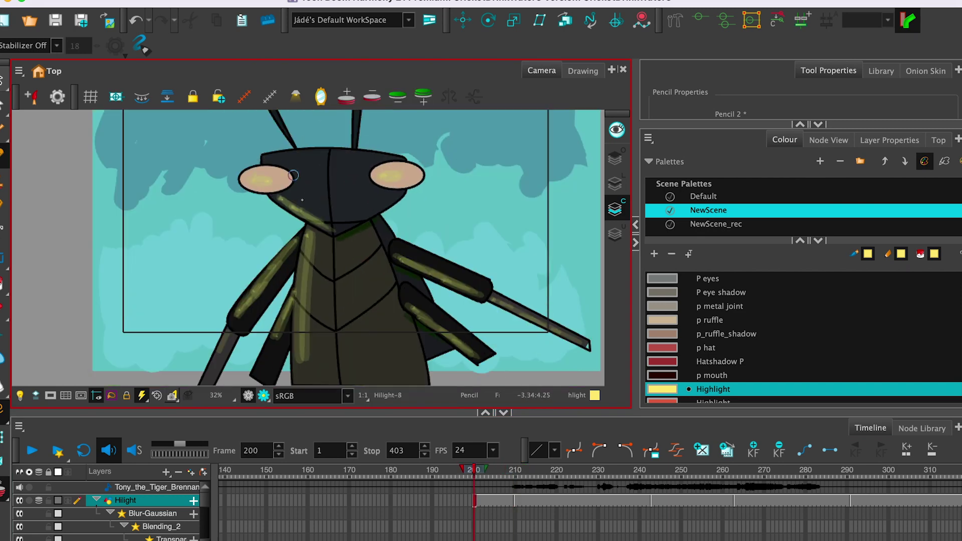
pyautogui.moveTo(329, 180); pyautogui.dragTo(324, 249)
pyautogui.moveTo(256, 157); pyautogui.dragTo(269, 185)
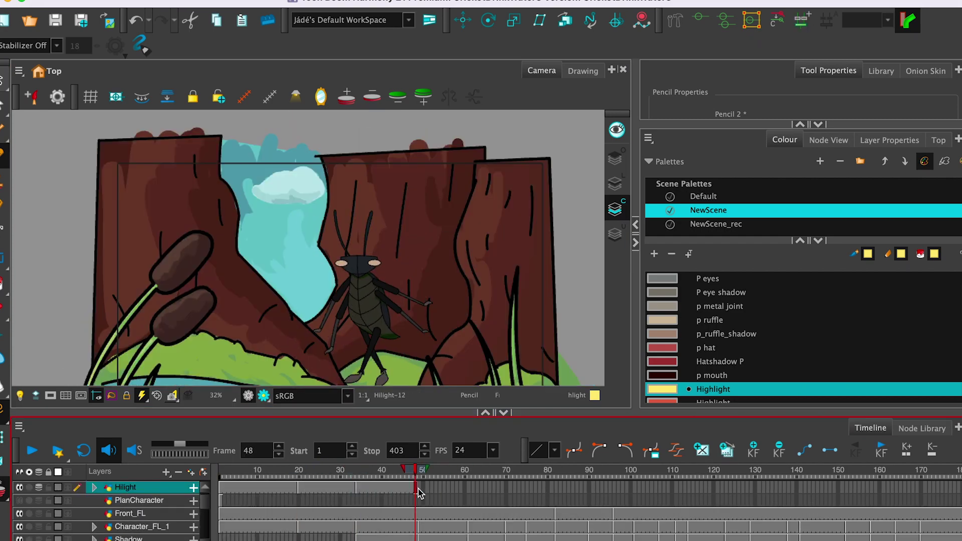
# Paint highlights along the insect's two forelimbs on the Hilight layer at frame 263.
pyautogui.moveTo(420, 494); pyautogui.dragTo(532, 493)
pyautogui.moveTo(532, 493); pyautogui.dragTo(877, 493)
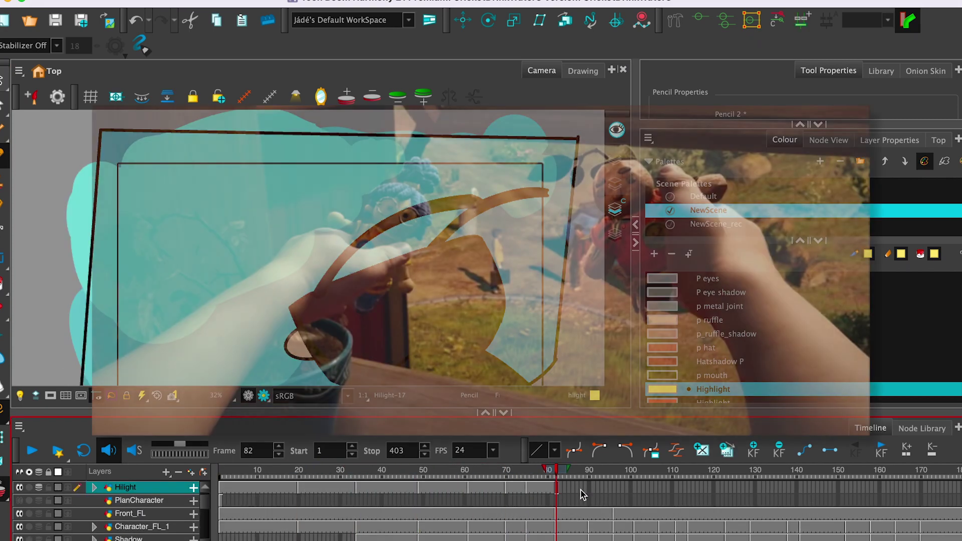
pyautogui.hscroll(5, 877, 494)
pyautogui.moveTo(632, 497); pyautogui.dragTo(752, 487)
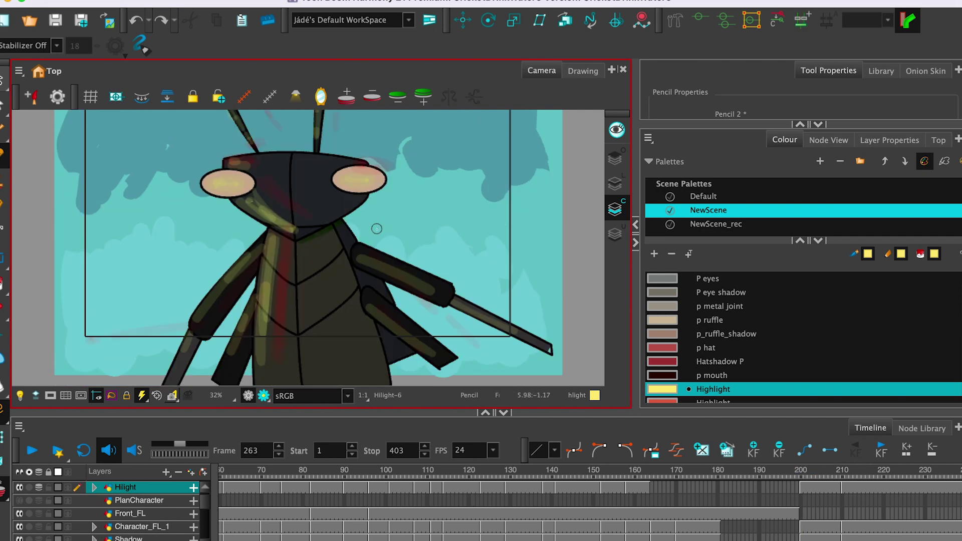
pyautogui.hotkey('ctrl', 'z')
pyautogui.press('o')
pyautogui.moveTo(363, 262); pyautogui.dragTo(413, 285)
pyautogui.moveTo(373, 311); pyautogui.dragTo(428, 352)
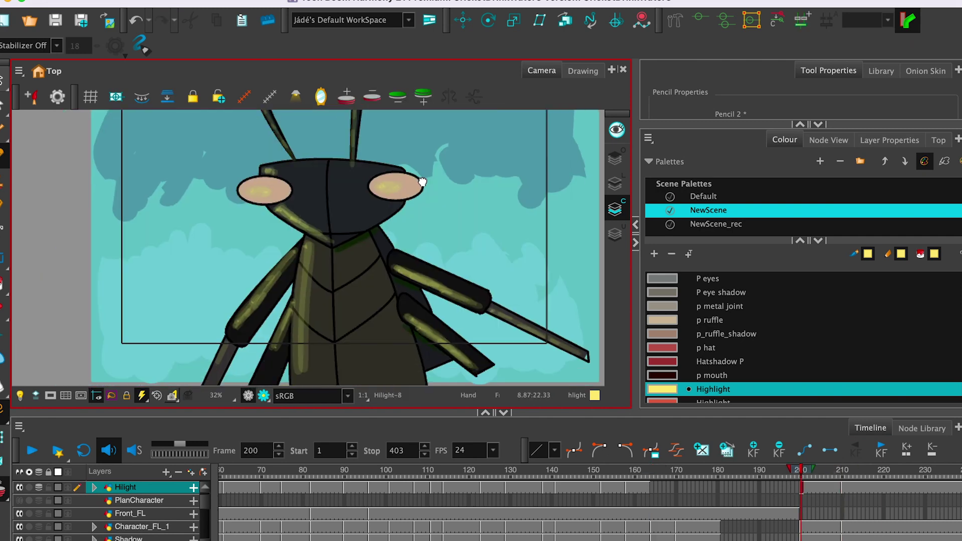
# Solo the Hilight and Character_FL_1 layers and highlight the insect's lower leg and abdomen at frame 152.
pyautogui.moveTo(305, 176); pyautogui.dragTo(307, 234)
pyautogui.moveTo(307, 234); pyautogui.dragTo(304, 288)
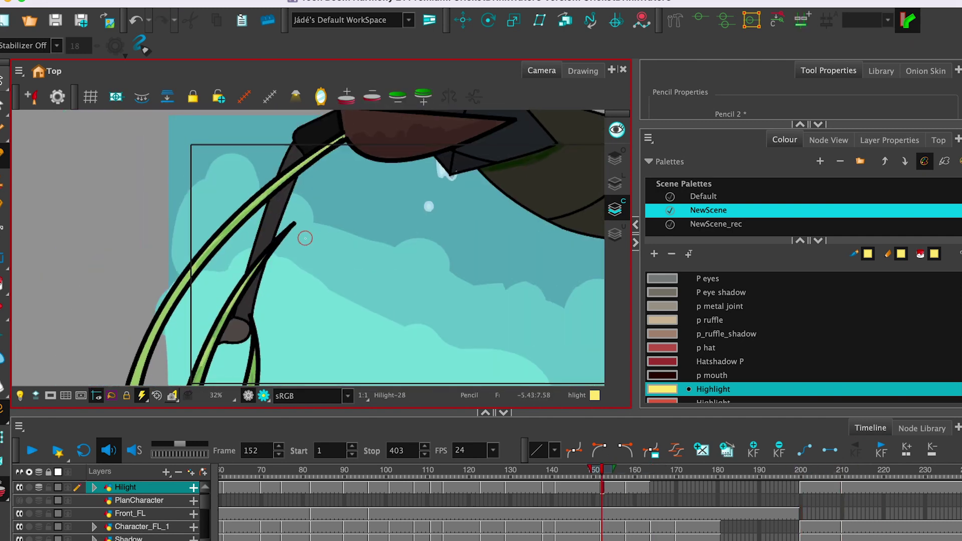
pyautogui.scroll(-2, 305, 238)
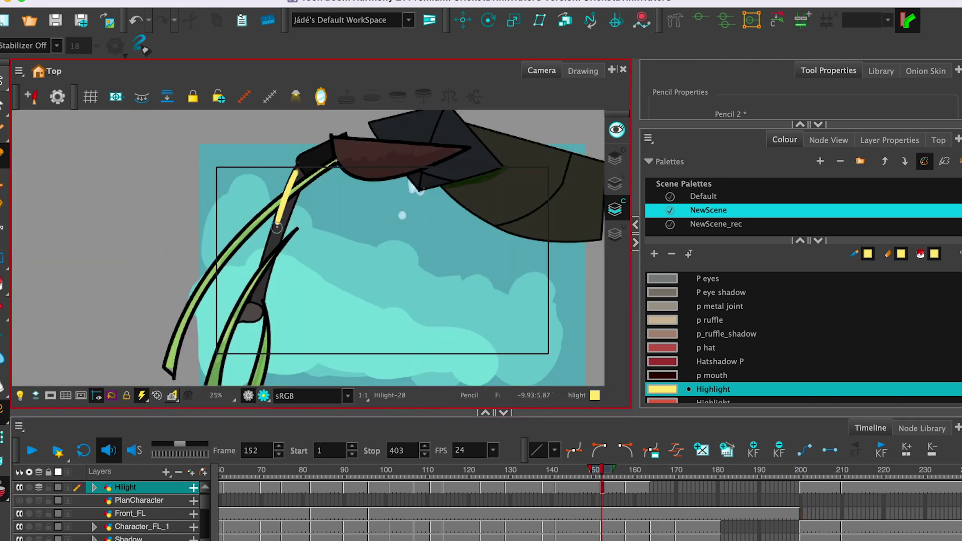
pyautogui.click(29, 527)
pyautogui.click(30, 487)
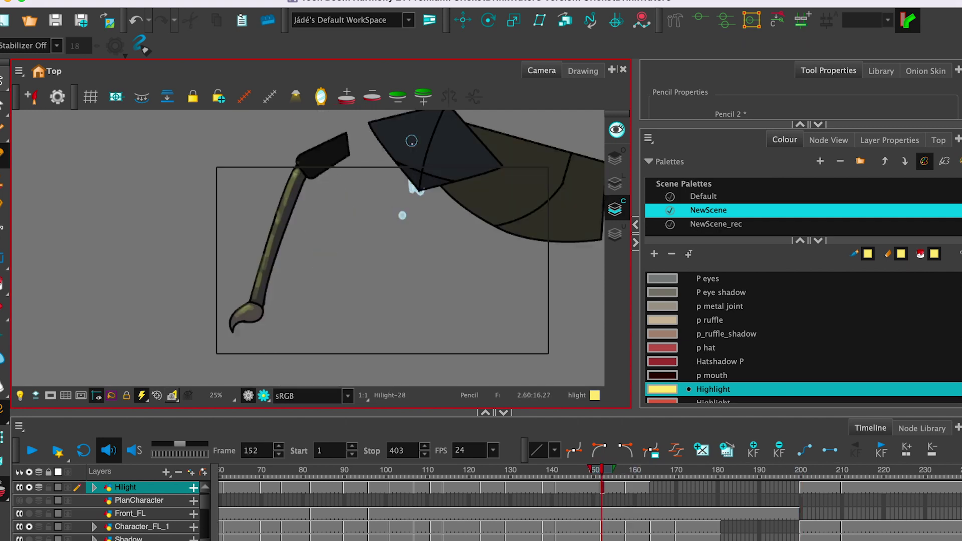
pyautogui.click(29, 527)
pyautogui.click(29, 487)
pyautogui.moveTo(449, 191)
pyautogui.mouseDown()
pyautogui.moveTo(515, 232)
pyautogui.moveTo(590, 243)
pyautogui.mouseUp()
# Highlight the lower edge of the abdomen at frame 141, with only Hilight and Character_FL_1 shown.
pyautogui.press('f')
pyautogui.moveTo(448, 239); pyautogui.dragTo(576, 260)
pyautogui.click(29, 487)
pyautogui.click(29, 526)
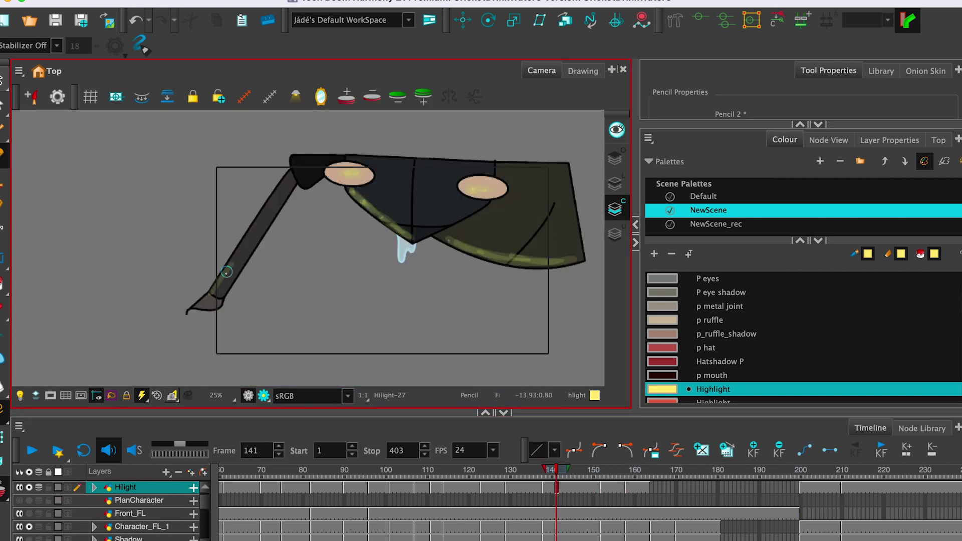
# Highlight the insect's head edge, abdomen underside and front leg on the Hilight layer at frame 138.
pyautogui.press('f')
pyautogui.moveTo(315, 265); pyautogui.dragTo(365, 309)
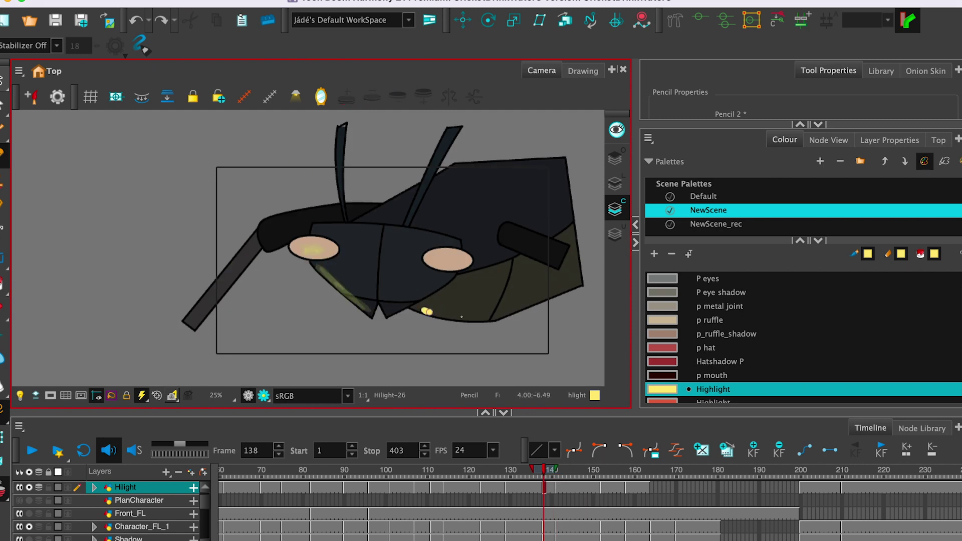
pyautogui.moveTo(426, 311); pyautogui.dragTo(549, 294)
pyautogui.moveTo(213, 292); pyautogui.dragTo(278, 215)
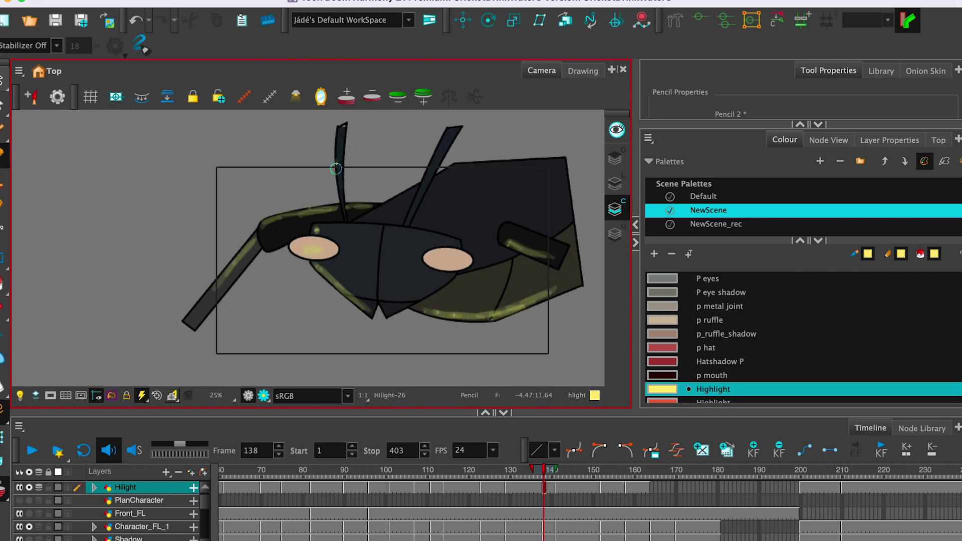
# Highlight the insect's two antennae on the Hilight layer at frame 138.
pyautogui.moveTo(336, 168); pyautogui.dragTo(346, 222)
pyautogui.moveTo(408, 220); pyautogui.dragTo(440, 150)
pyautogui.press('g')
pyautogui.press('f')
# Erase the highlight along the abdomen's lower edge and paint one along the body's upper back edge at frame 138.
pyautogui.hotkey('alt', 'e')
pyautogui.moveTo(419, 312); pyautogui.dragTo(546, 301)
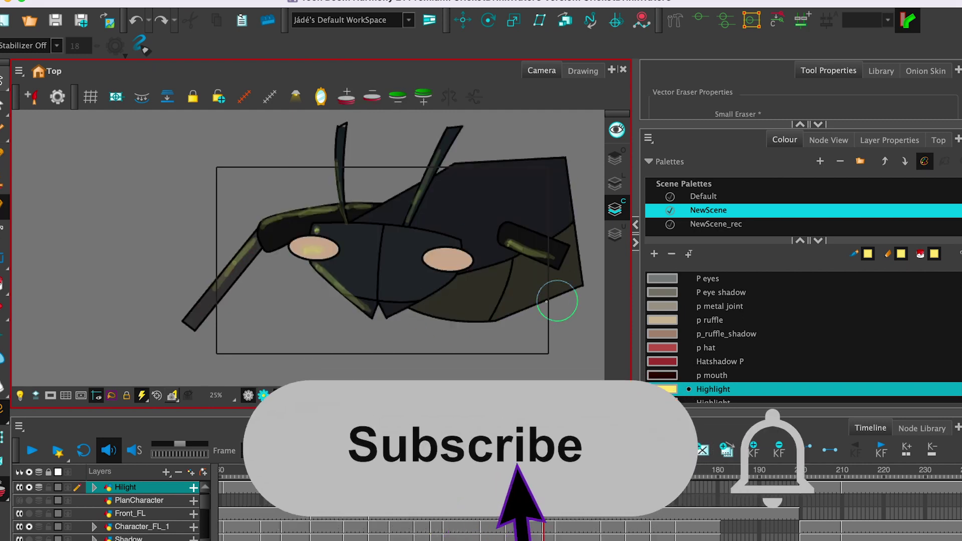
pyautogui.hotkey('alt', '/')
pyautogui.moveTo(360, 219); pyautogui.dragTo(465, 160)
# Copy all the highlight strokes of frame 138 and paste them into the preceding Hilight drawing.
pyautogui.press('super+a')
pyautogui.press('super+c')
pyautogui.press('f')
pyautogui.press('super+v')
pyautogui.hotkey('alt', '/')
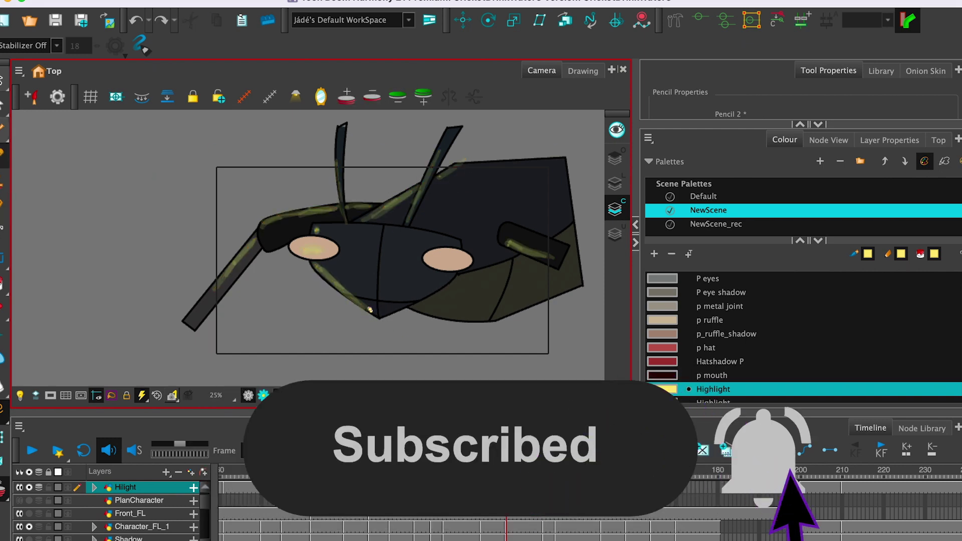
# Paste the copied highlights into neighbouring Hilight drawings and repaint the highlight along the head's lower edge.
pyautogui.press('g')
pyautogui.press('super+v')
pyautogui.hotkey('alt', '/')
pyautogui.press('f')
pyautogui.press('f')
pyautogui.press('f')
pyautogui.press('super+v')
pyautogui.hotkey('alt', '/')
pyautogui.moveTo(315, 264); pyautogui.dragTo(378, 317)
# Paste the copied highlights into the earlier Hilight drawings back to frame 101.
pyautogui.press('g')
pyautogui.press('g')
pyautogui.press('f')
pyautogui.press('f')
pyautogui.press('f')
pyautogui.press('super+v')
pyautogui.press('f')
pyautogui.press('f')
pyautogui.press('super+v')
# Delete the pasted antenna highlight strokes that miss the antennae at frame 101.
pyautogui.hotkey('alt', 's')
pyautogui.click(420, 191)
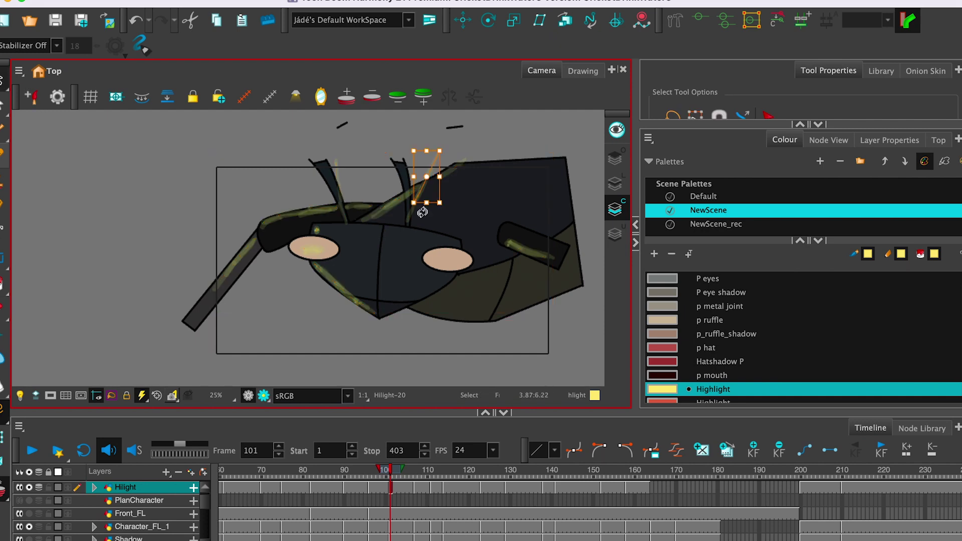
pyautogui.press('Delete')
pyautogui.click(1, 153)
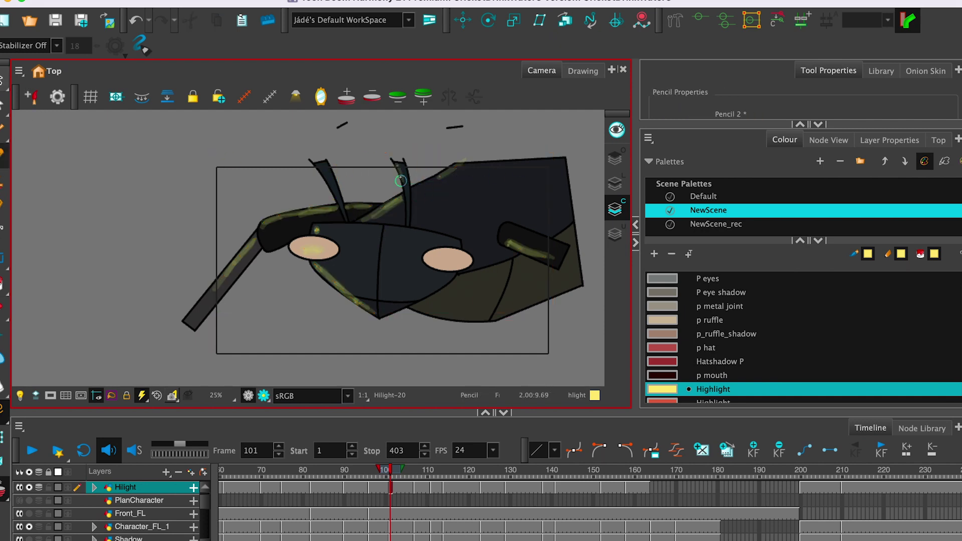
# Repaint the antenna highlight to follow the antenna at frame 101.
pyautogui.moveTo(338, 207); pyautogui.dragTo(345, 219)
pyautogui.press('f')
pyautogui.press('g')
# Paint highlights on the insect's eyes across the Hilight drawings following frame 101.
pyautogui.moveTo(440, 261); pyautogui.dragTo(458, 259)
pyautogui.press('g')
pyautogui.moveTo(440, 262); pyautogui.dragTo(457, 259)
pyautogui.press('g')
pyautogui.press('g')
pyautogui.press('g')
pyautogui.press('g')
pyautogui.press('g')
pyautogui.moveTo(303, 249); pyautogui.dragTo(324, 249)
# Highlight the head's lower edge and an eye at frame 96, and the antennae, head and body edges at frame 90.
pyautogui.press('f')
pyautogui.press('f')
pyautogui.press('f')
pyautogui.press('f')
pyautogui.press('f')
pyautogui.press('f')
pyautogui.press('f')
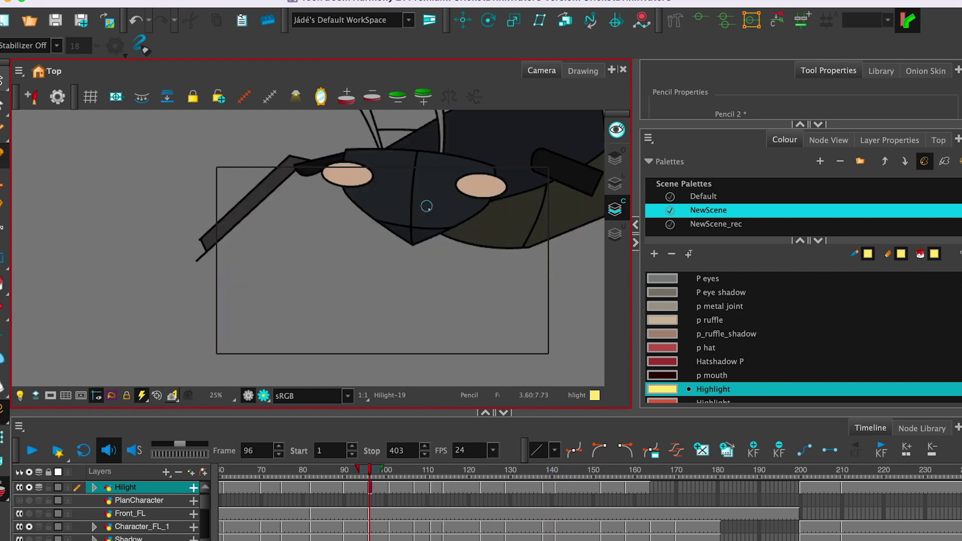
pyautogui.press('g')
pyautogui.press('f')
pyautogui.moveTo(353, 194); pyautogui.dragTo(409, 235)
pyautogui.moveTo(469, 184); pyautogui.dragTo(475, 184)
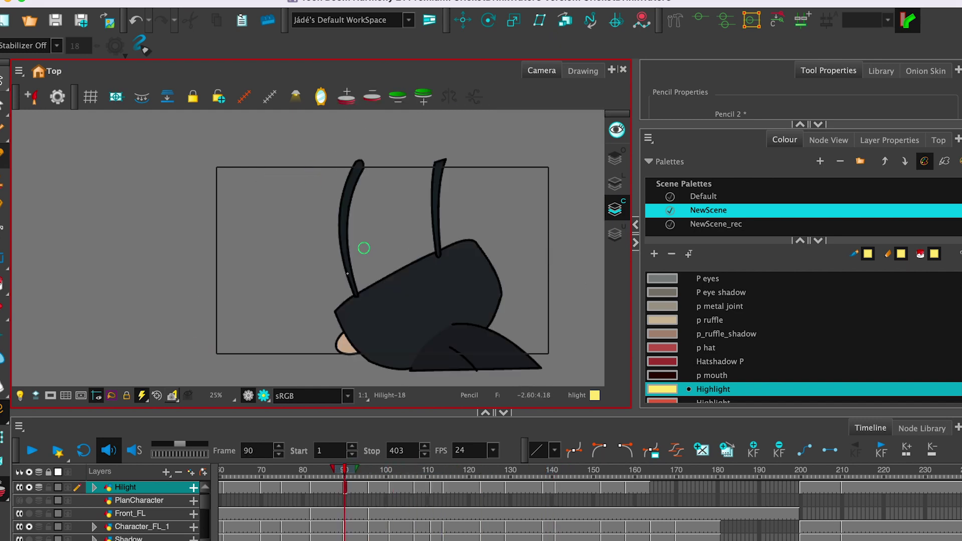
pyautogui.press('f')
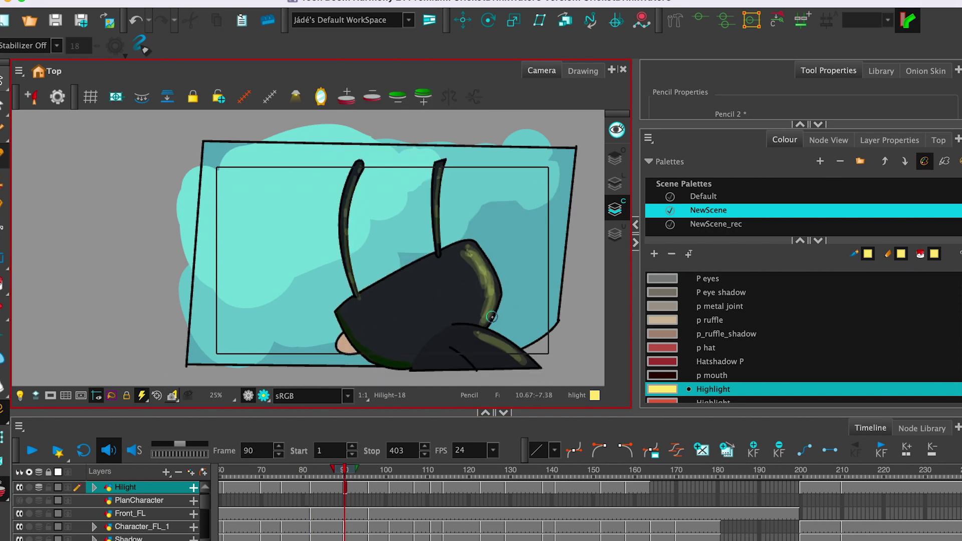
pyautogui.press('f')
# Highlight the insect's hind legs and forelimbs on the Hilight layer at frame 75.
pyautogui.scroll(4, 371, 248)
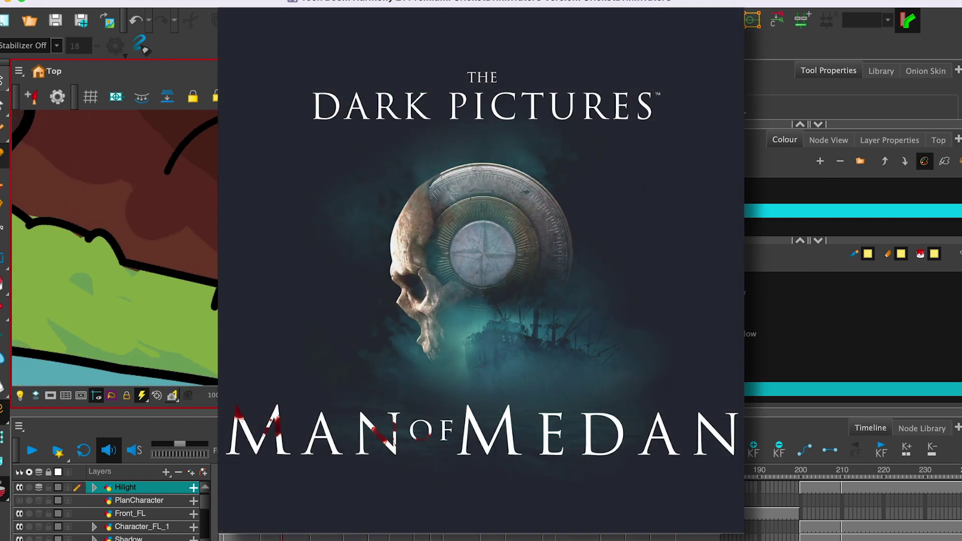
pyautogui.moveTo(371, 248); pyautogui.dragTo(365, 212)
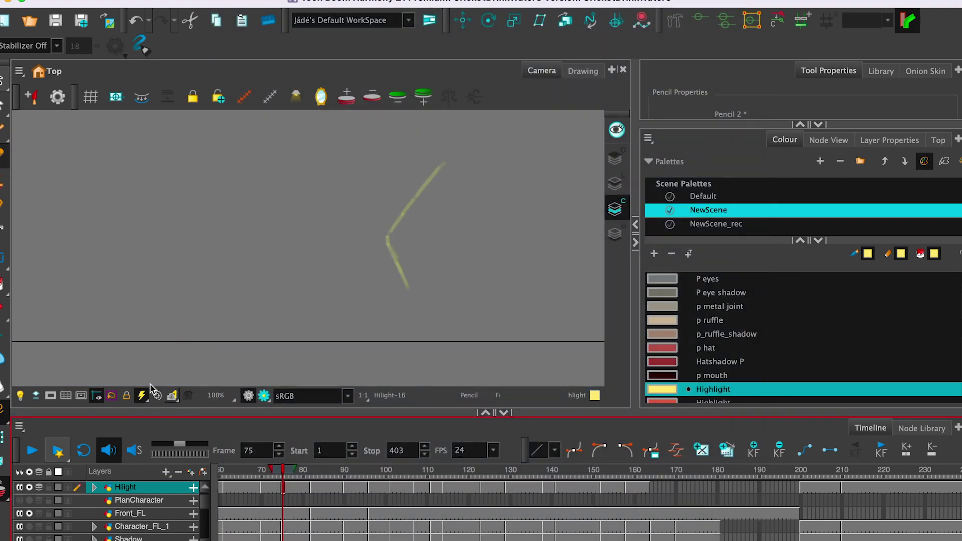
pyautogui.scroll(6, 401, 250)
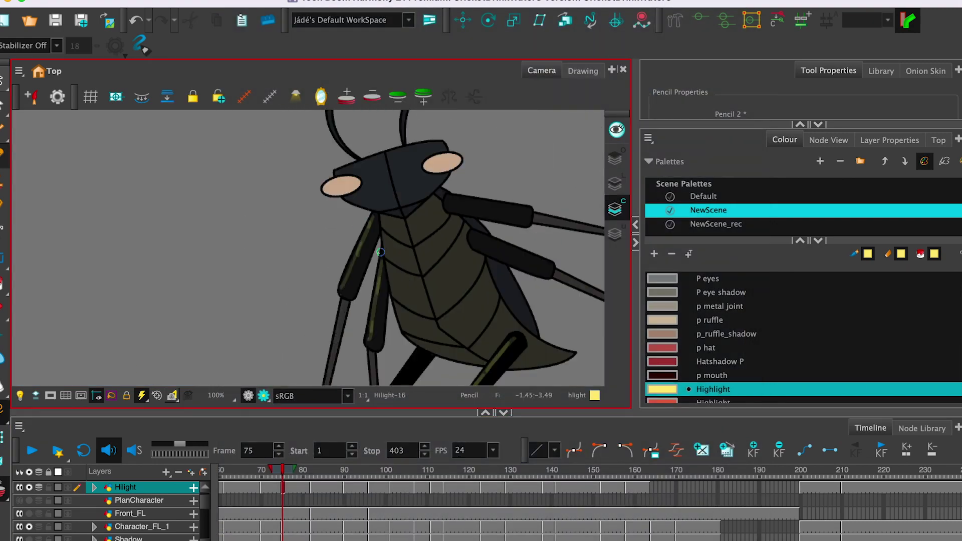
pyautogui.scroll(-2, 381, 252)
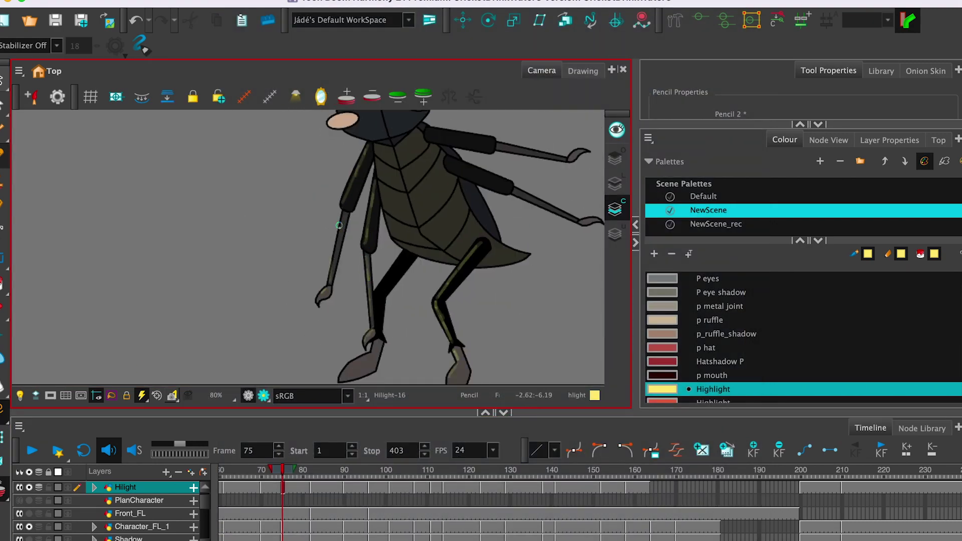
pyautogui.scroll(-1, 338, 226)
pyautogui.scroll(3, 338, 225)
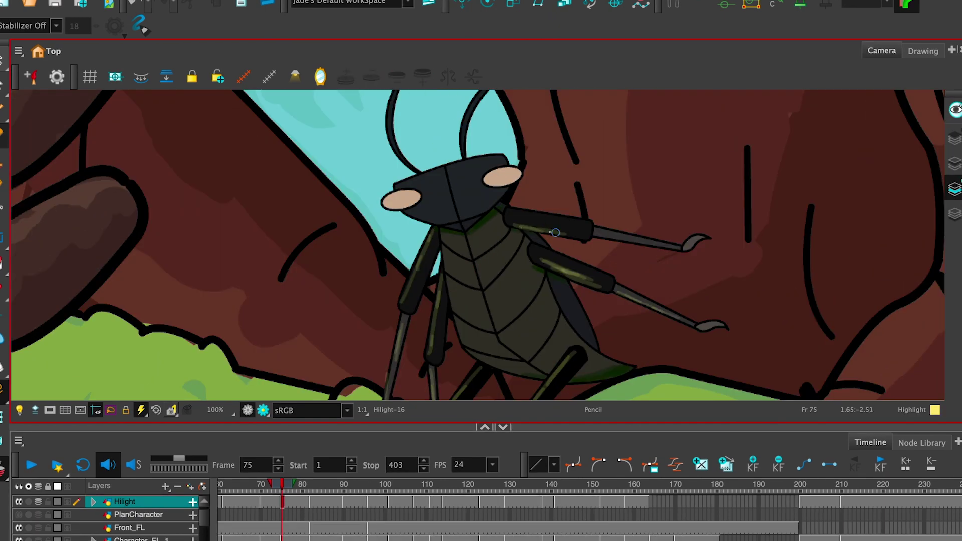
pyautogui.moveTo(555, 232); pyautogui.dragTo(583, 234)
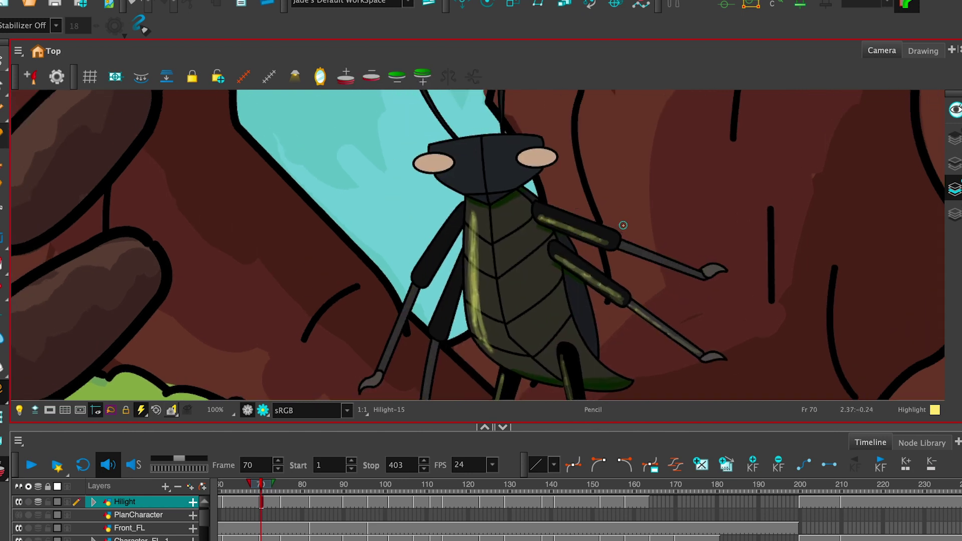
# Highlight the upper outstretched forearm, the head's lower edge and the hanging forelimb at frame 70.
pyautogui.moveTo(641, 253); pyautogui.dragTo(706, 276)
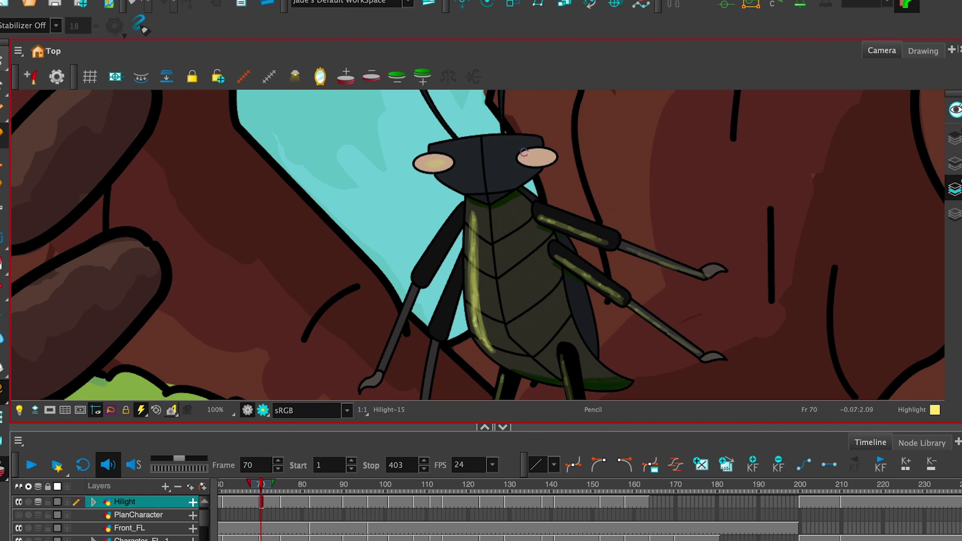
pyautogui.moveTo(441, 175); pyautogui.dragTo(486, 198)
pyautogui.moveTo(456, 267); pyautogui.dragTo(455, 171)
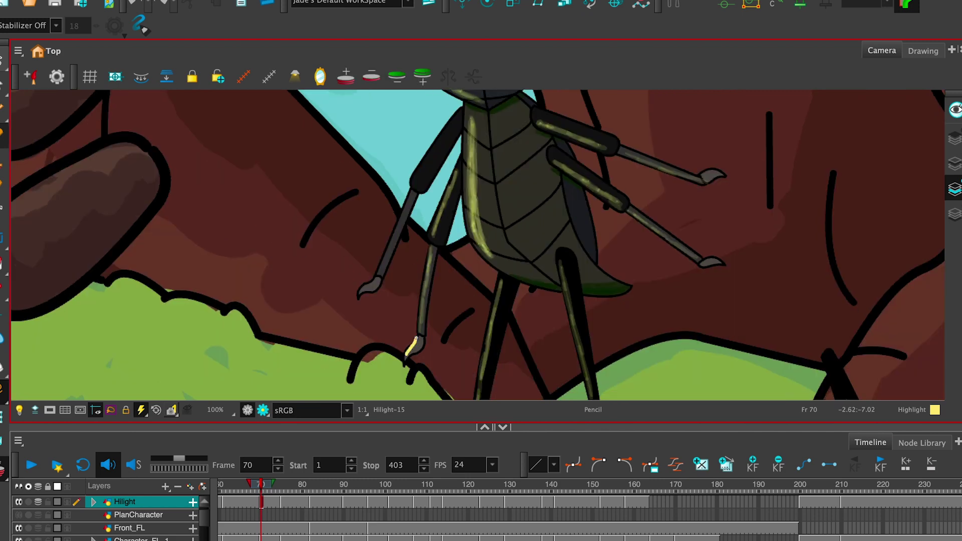
pyautogui.moveTo(363, 291); pyautogui.dragTo(377, 279)
pyautogui.moveTo(379, 275); pyautogui.dragTo(458, 117)
# Highlight the insect's antennae at frame 70.
pyautogui.moveTo(516, 209); pyautogui.dragTo(506, 391)
pyautogui.press('2')
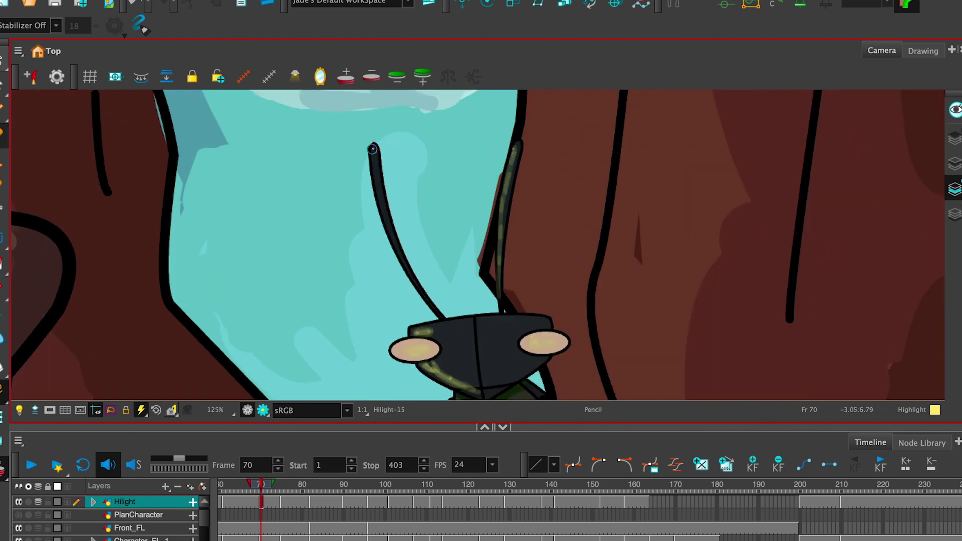
pyautogui.press('f')
pyautogui.moveTo(373, 149)
pyautogui.mouseDown()
pyautogui.moveTo(438, 313)
pyautogui.moveTo(459, 315)
pyautogui.mouseUp()
# Highlight the antenna, eyes, upper head corner and lower head edge at frame 61.
pyautogui.moveTo(523, 149); pyautogui.dragTo(516, 308)
pyautogui.moveTo(530, 341); pyautogui.dragTo(523, 287)
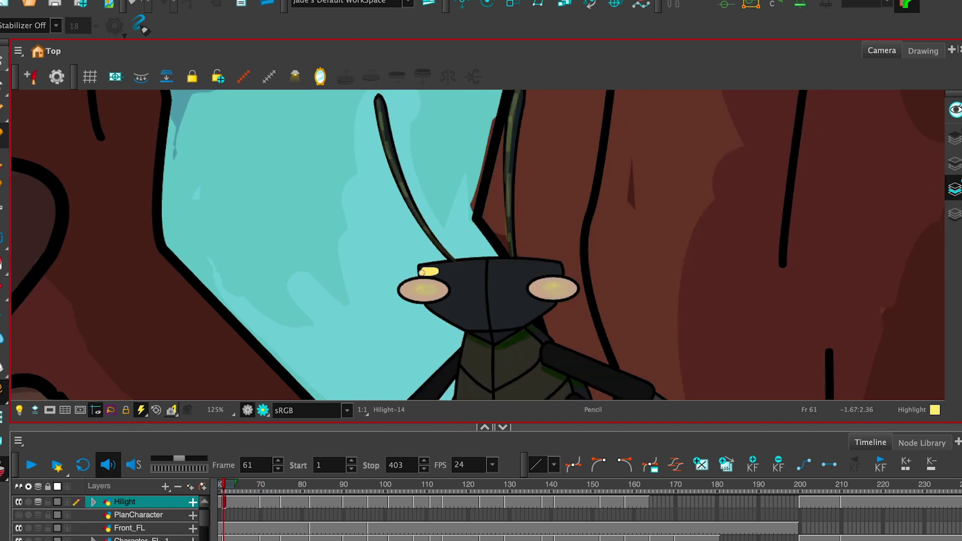
pyautogui.moveTo(422, 273); pyautogui.dragTo(422, 275)
pyautogui.moveTo(432, 305)
pyautogui.mouseDown()
pyautogui.moveTo(464, 325)
pyautogui.moveTo(484, 255)
pyautogui.moveTo(458, 202)
pyautogui.moveTo(476, 189)
pyautogui.mouseUp()
# Highlight the two outstretched forelimbs, the abdomen's edge and the hind legs at frame 61.
pyautogui.press('1')
pyautogui.press('f')
pyautogui.press('g')
pyautogui.press('2')
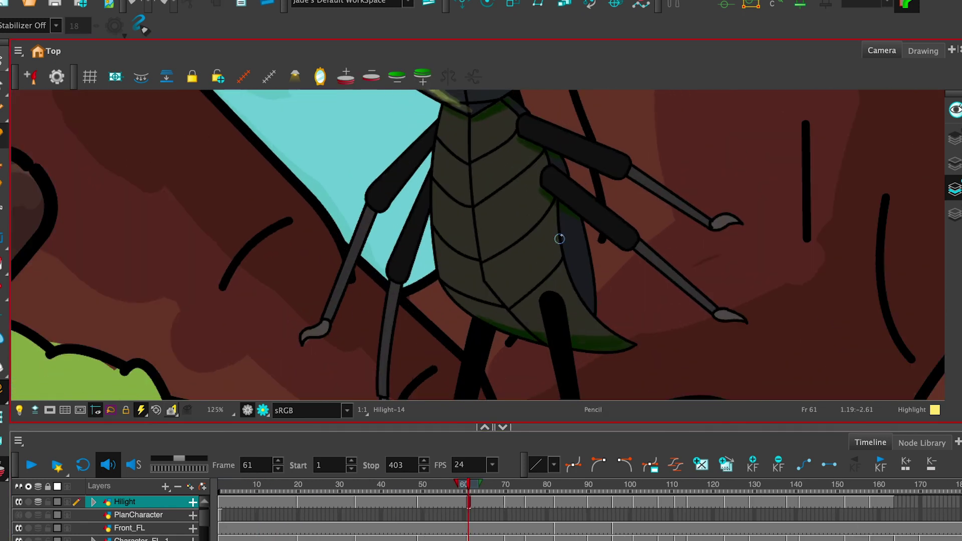
pyautogui.press('1')
pyautogui.click(502, 427)
pyautogui.moveTo(520, 302); pyautogui.dragTo(705, 440)
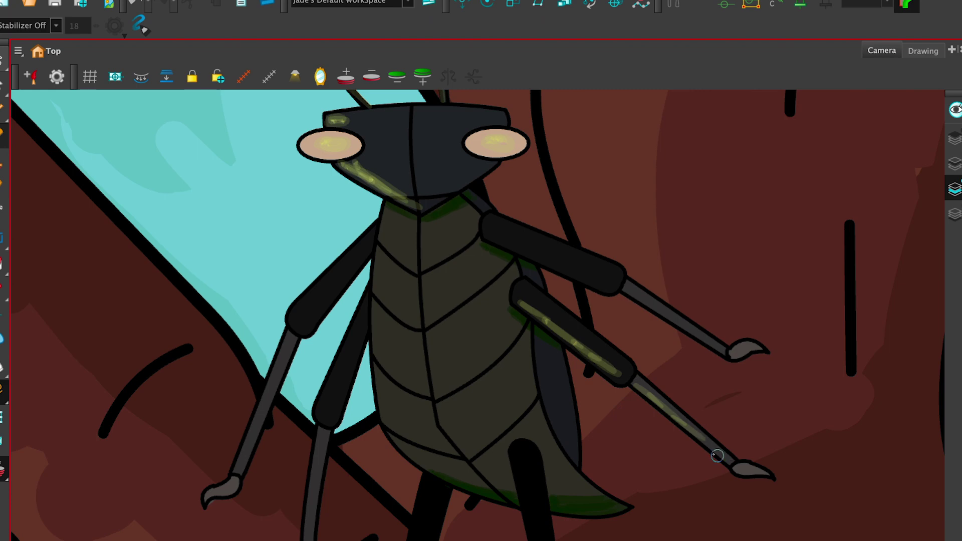
pyautogui.moveTo(489, 238)
pyautogui.mouseDown()
pyautogui.moveTo(571, 268)
pyautogui.moveTo(734, 361)
pyautogui.mouseUp()
pyautogui.moveTo(394, 224)
pyautogui.mouseDown()
pyautogui.moveTo(384, 413)
pyautogui.moveTo(423, 451)
pyautogui.mouseUp()
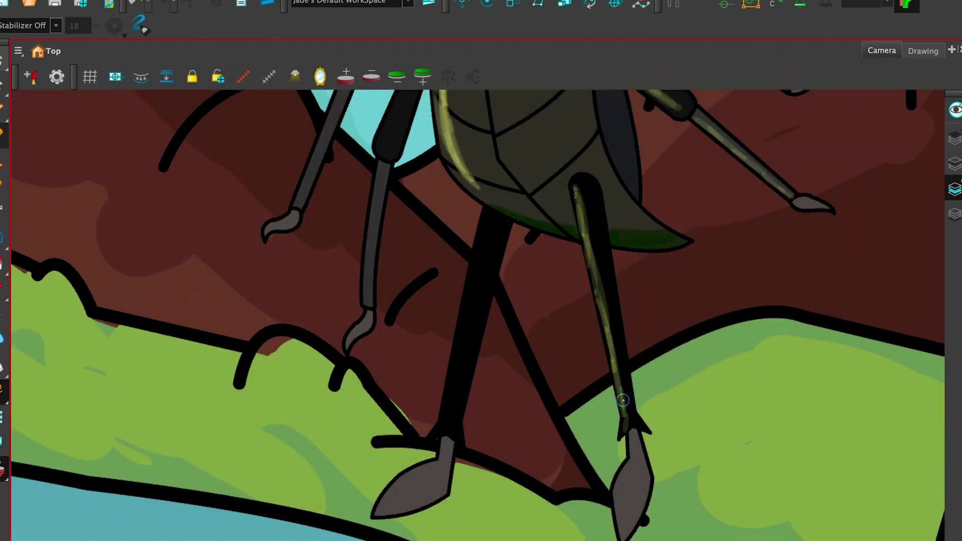
pyautogui.moveTo(475, 230); pyautogui.dragTo(437, 426)
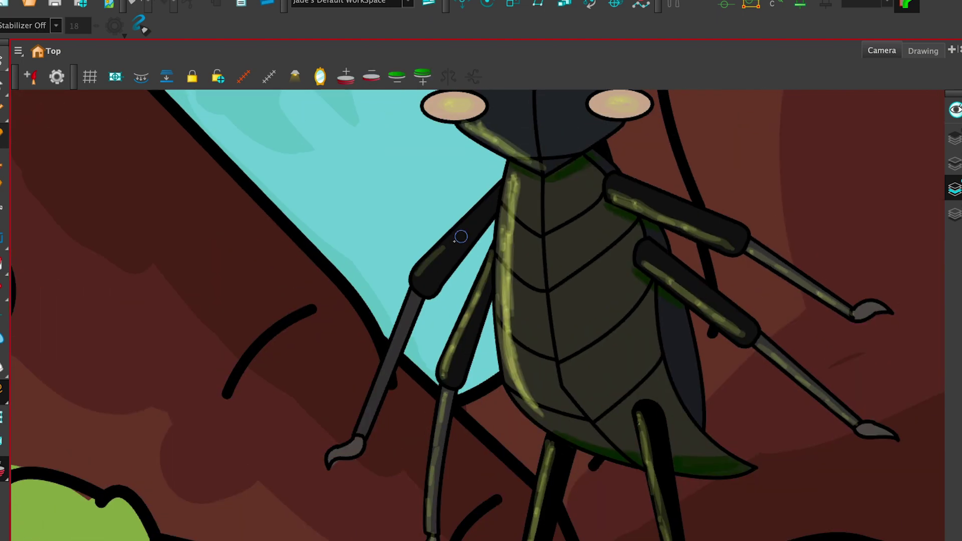
# Highlight the hind legs, feet and abdomen edge on the next Hilight drawing.
pyautogui.moveTo(618, 165)
pyautogui.mouseDown()
pyautogui.moveTo(656, 396)
pyautogui.moveTo(673, 418)
pyautogui.moveTo(666, 501)
pyautogui.mouseUp()
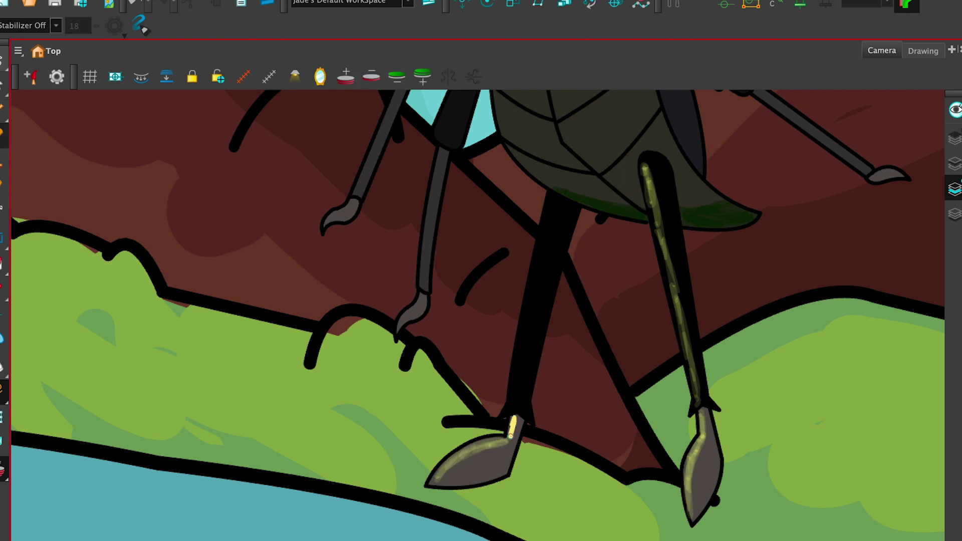
pyautogui.moveTo(548, 204); pyautogui.dragTo(522, 361)
pyautogui.moveTo(501, 205); pyautogui.dragTo(524, 338)
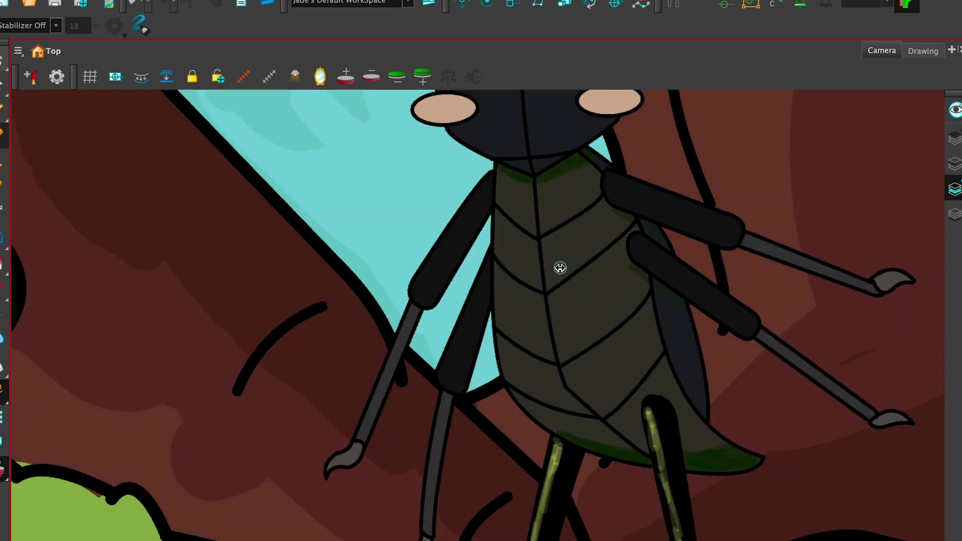
pyautogui.moveTo(503, 191); pyautogui.dragTo(539, 401)
# Highlight the upper and lower segments of the two hanging forelimbs.
pyautogui.moveTo(494, 188); pyautogui.dragTo(447, 300)
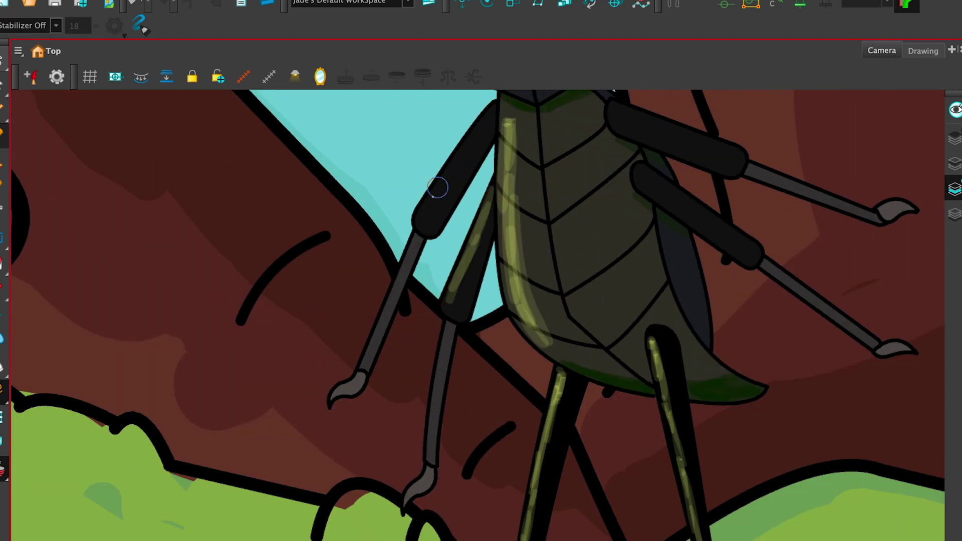
pyautogui.moveTo(479, 131); pyautogui.dragTo(420, 213)
pyautogui.moveTo(448, 323); pyautogui.dragTo(426, 468)
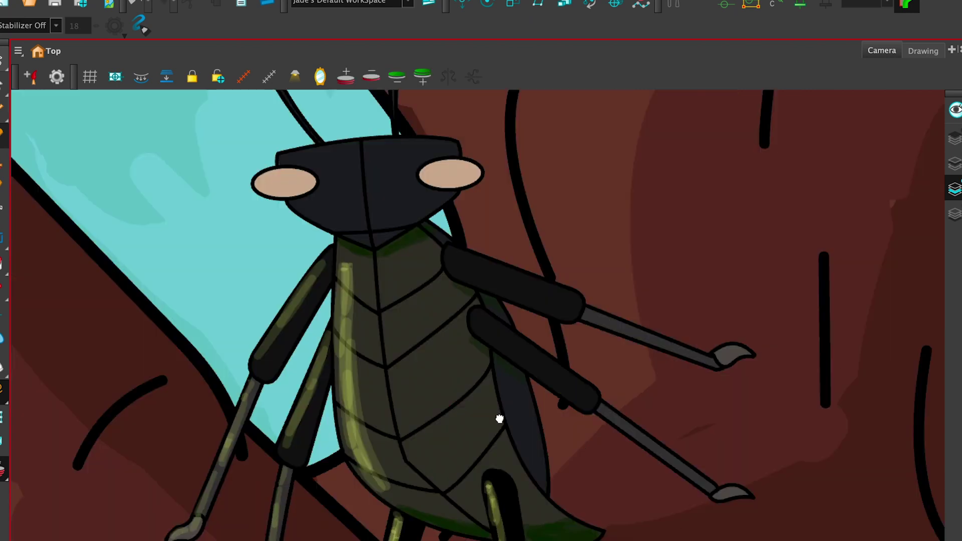
# Highlight the upper and lower segments of the two outstretched forelimbs.
pyautogui.moveTo(594, 412); pyautogui.dragTo(716, 506)
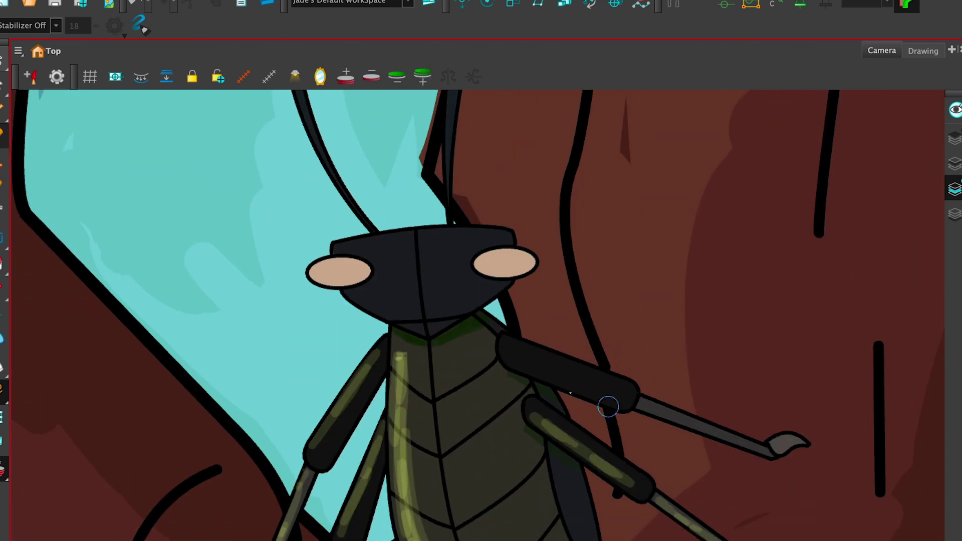
pyautogui.moveTo(512, 363); pyautogui.dragTo(613, 400)
pyautogui.moveTo(645, 408); pyautogui.dragTo(751, 447)
# Highlight the head's lower edge, both eyes and the antennae on the same drawing.
pyautogui.moveTo(354, 294); pyautogui.dragTo(425, 322)
pyautogui.moveTo(329, 271); pyautogui.dragTo(354, 273)
pyautogui.moveTo(502, 264); pyautogui.dragTo(493, 263)
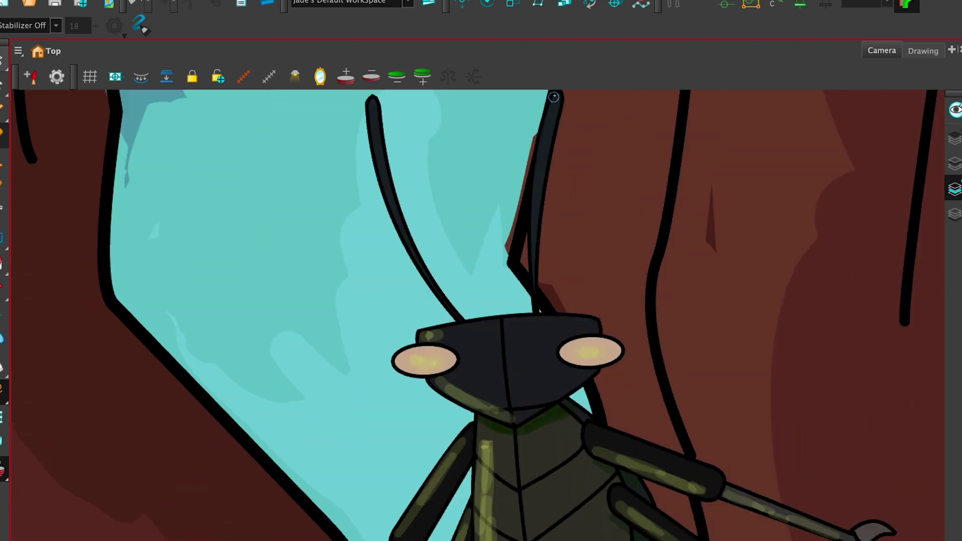
pyautogui.moveTo(374, 103); pyautogui.dragTo(446, 303)
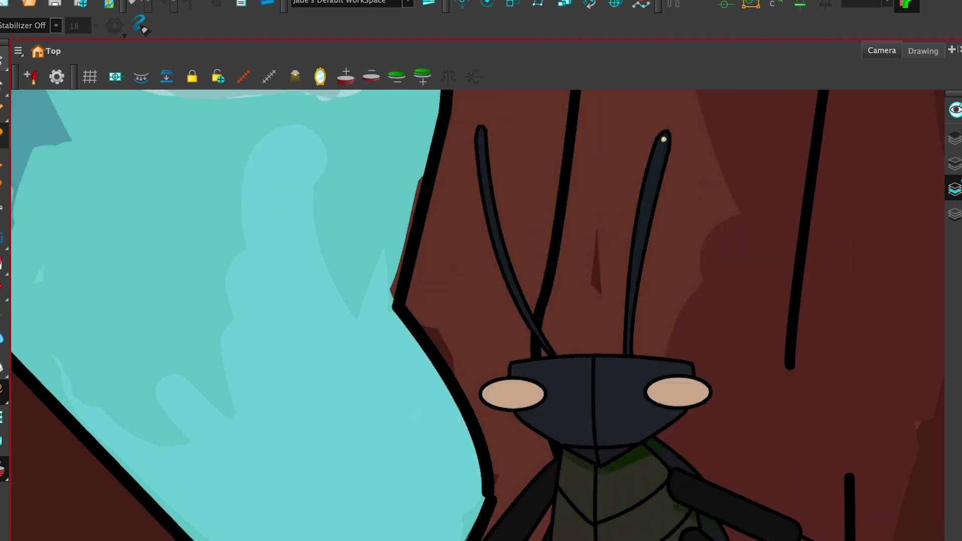
# Highlight the antennae, eyes and lower head edge on the next Hilight drawings.
pyautogui.moveTo(487, 187); pyautogui.dragTo(549, 351)
pyautogui.moveTo(490, 306); pyautogui.dragTo(519, 372)
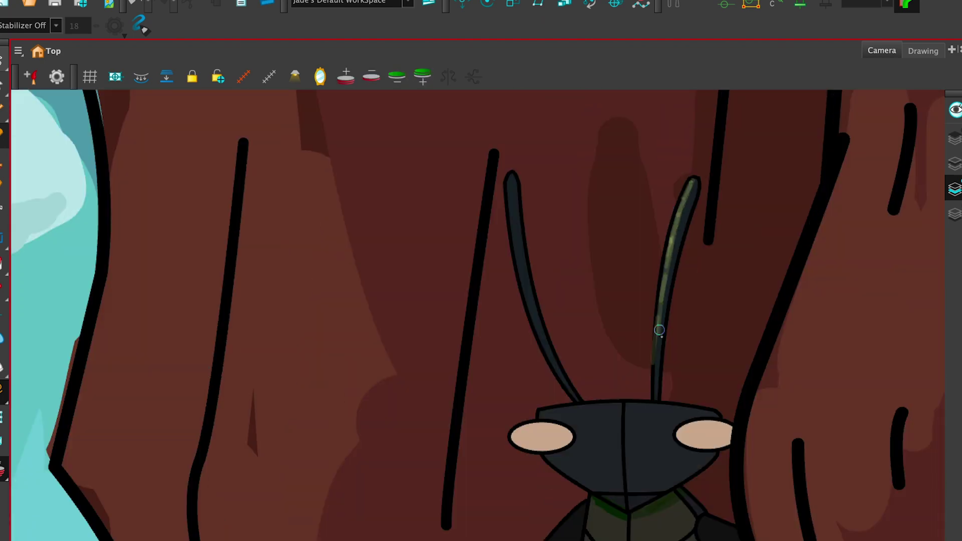
pyautogui.moveTo(659, 330); pyautogui.dragTo(656, 379)
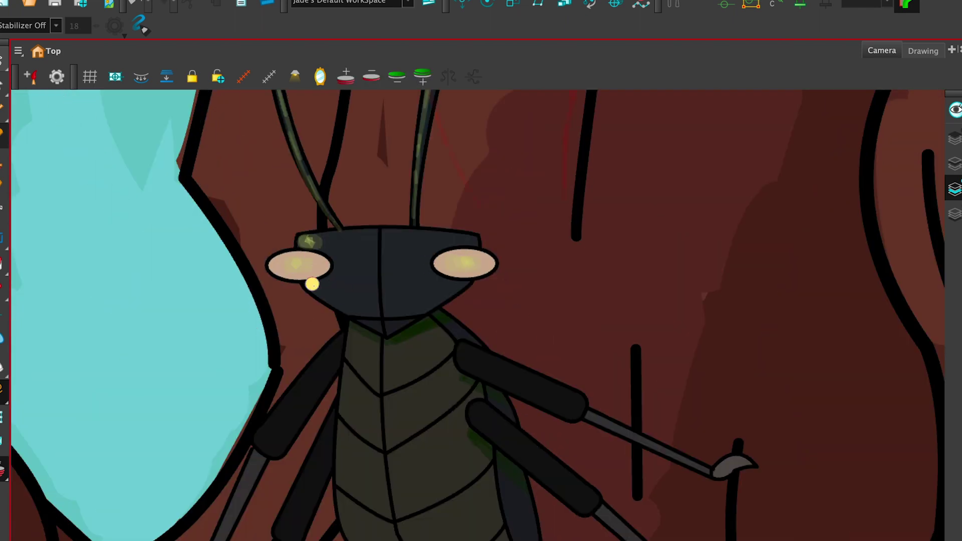
pyautogui.moveTo(313, 284); pyautogui.dragTo(351, 310)
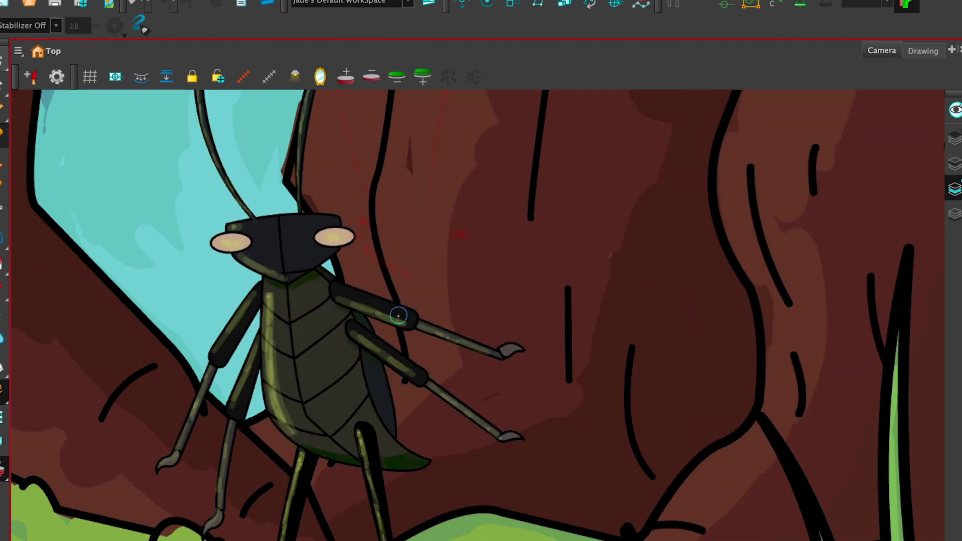
# Highlight the upper corner and lower edge of the head on the drawing with the bent hind leg.
pyautogui.press('g')
pyautogui.moveTo(391, 276); pyautogui.dragTo(401, 409)
pyautogui.press('g')
pyautogui.moveTo(485, 275)
pyautogui.mouseDown()
pyautogui.moveTo(483, 389)
pyautogui.moveTo(495, 407)
pyautogui.mouseUp()
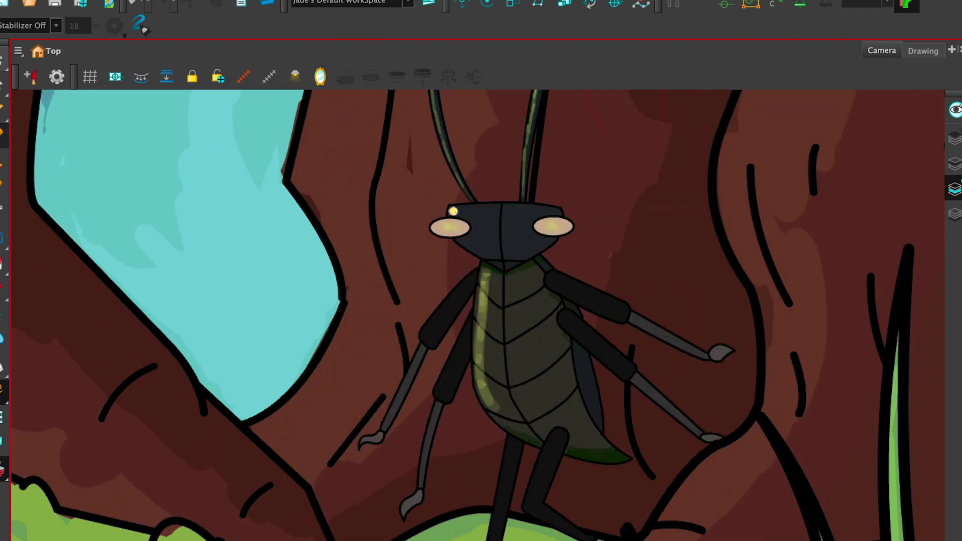
pyautogui.moveTo(453, 211); pyautogui.dragTo(463, 211)
pyautogui.moveTo(459, 239); pyautogui.dragTo(502, 269)
pyautogui.press('g')
pyautogui.moveTo(623, 220); pyautogui.dragTo(624, 333)
pyautogui.click(594, 162)
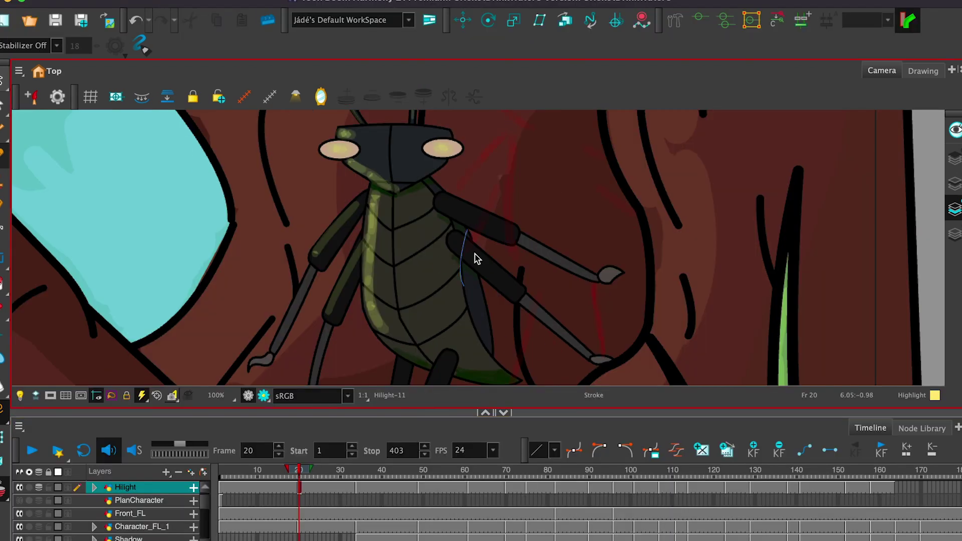
# Highlight the bent hind leg, the straight hind leg and its foot at frame 20.
pyautogui.press('g')
pyautogui.press('g')
pyautogui.press('f')
pyautogui.press('f')
pyautogui.press('f')
pyautogui.moveTo(481, 351); pyautogui.dragTo(584, 227)
pyautogui.press('g')
pyautogui.moveTo(519, 300); pyautogui.dragTo(546, 233)
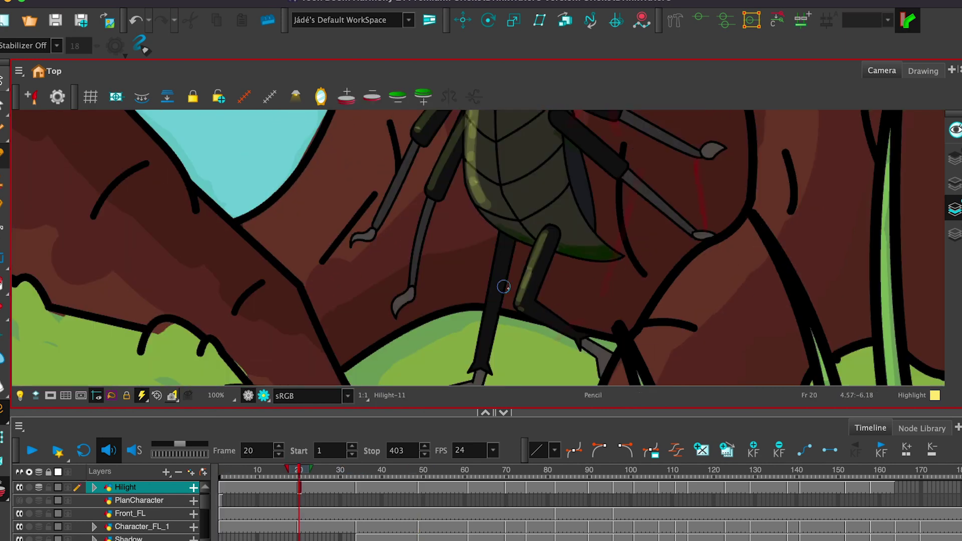
pyautogui.moveTo(567, 298); pyautogui.dragTo(605, 253)
pyautogui.moveTo(537, 197); pyautogui.dragTo(516, 317)
pyautogui.moveTo(467, 363); pyautogui.dragTo(501, 342)
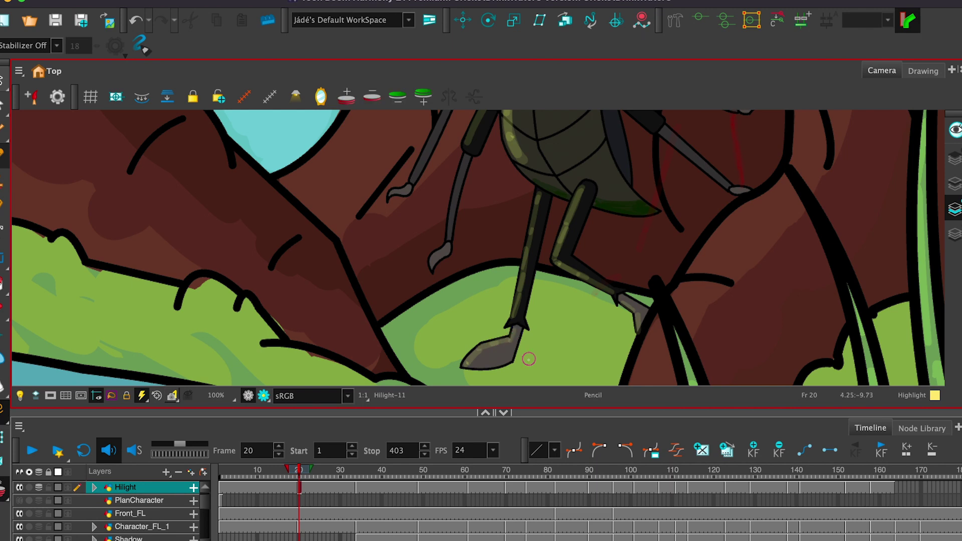
# Highlight the crossed hind legs and both feet of the insect on the drawing at frame 34.
pyautogui.press('g')
pyautogui.press('super+z')
pyautogui.moveTo(456, 301)
pyautogui.mouseDown()
pyautogui.moveTo(448, 321)
pyautogui.moveTo(494, 198)
pyautogui.mouseUp()
pyautogui.moveTo(486, 283); pyautogui.dragTo(515, 323)
pyautogui.moveTo(501, 320); pyautogui.dragTo(515, 294)
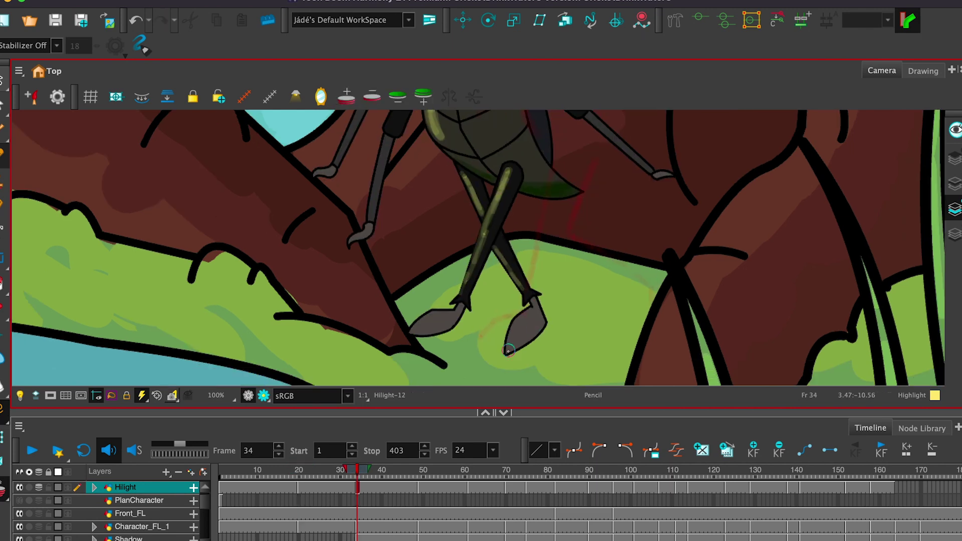
pyautogui.moveTo(505, 353); pyautogui.dragTo(526, 313)
pyautogui.moveTo(415, 330); pyautogui.dragTo(441, 311)
# Highlight the upper forearm and the lower claw on the insect's left side on the drawing at frame 1.
pyautogui.press('1')
pyautogui.press('f')
pyautogui.press('f')
pyautogui.press('2')
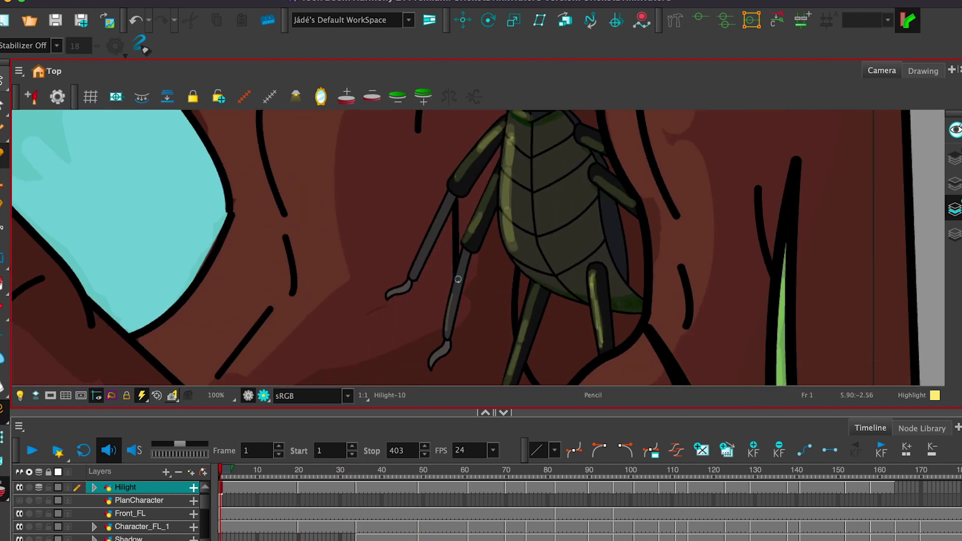
pyautogui.moveTo(429, 238); pyautogui.dragTo(448, 198)
pyautogui.moveTo(431, 360); pyautogui.dragTo(445, 343)
# Highlight the insect's right-side arms on the drawings at frames 20 and 34.
pyautogui.press('g')
pyautogui.moveTo(566, 227); pyautogui.dragTo(604, 185)
pyautogui.moveTo(490, 194); pyautogui.dragTo(545, 240)
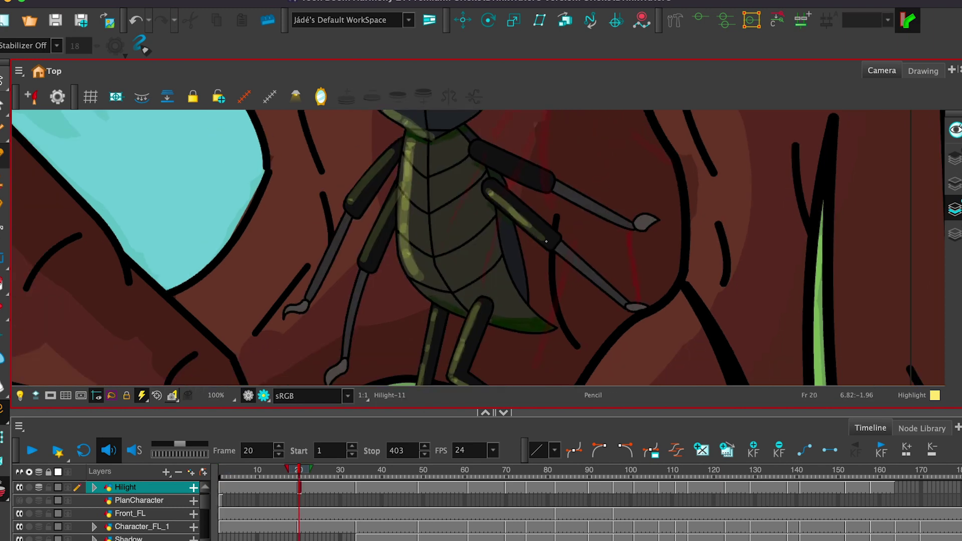
pyautogui.moveTo(478, 155); pyautogui.dragTo(514, 174)
pyautogui.press('g')
pyautogui.moveTo(387, 167); pyautogui.dragTo(454, 196)
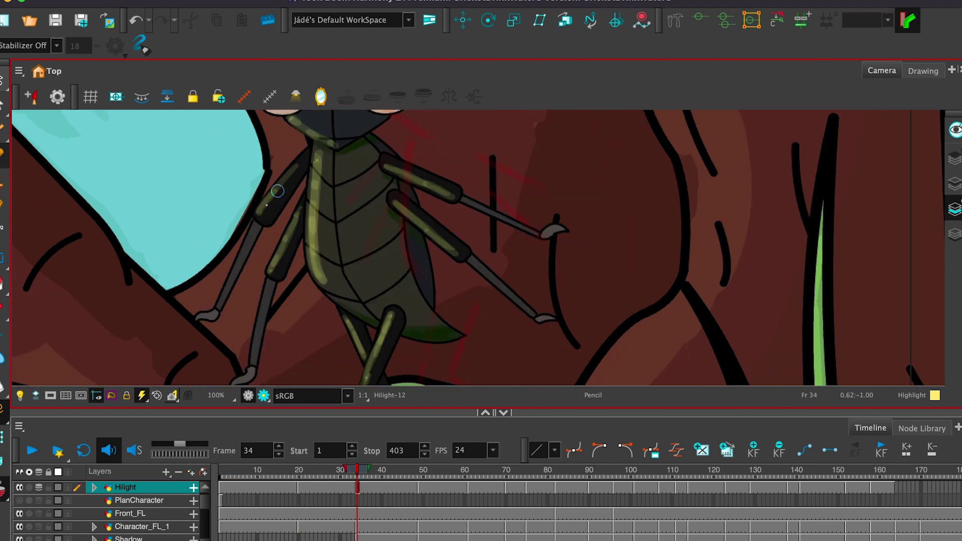
pyautogui.press('f')
pyautogui.press('g')
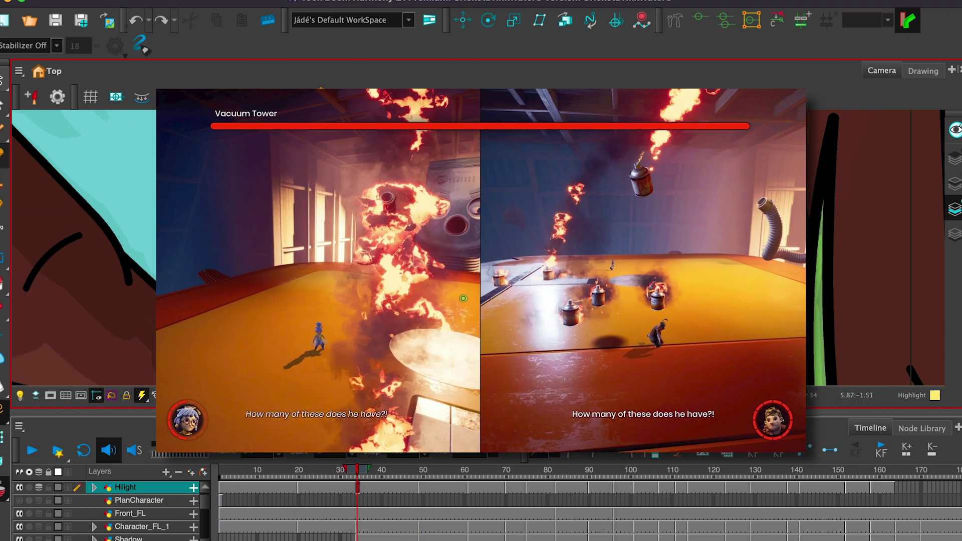
pyautogui.press('f')
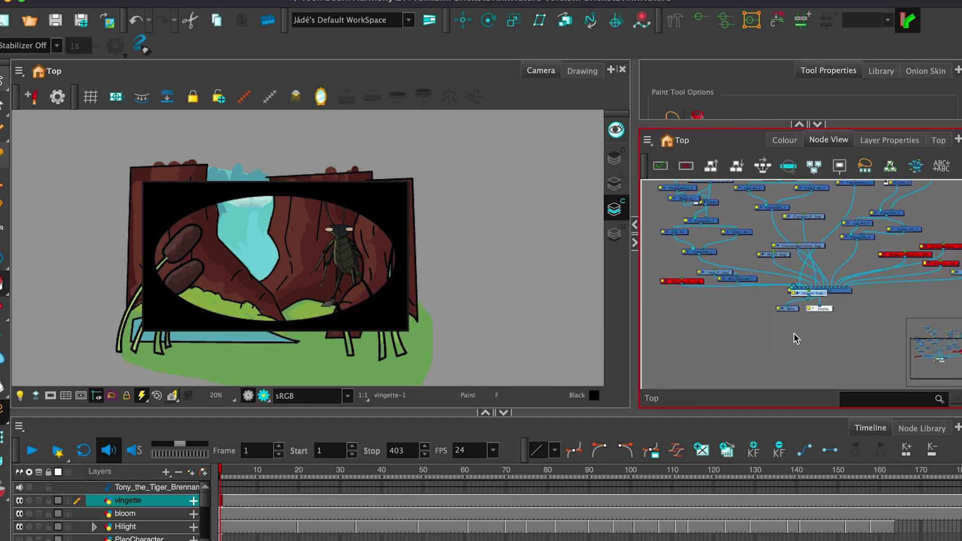
# Add a Blur node and a Transparency node beneath the vingette drawing in the node network.
pyautogui.scroll(5, 797, 338)
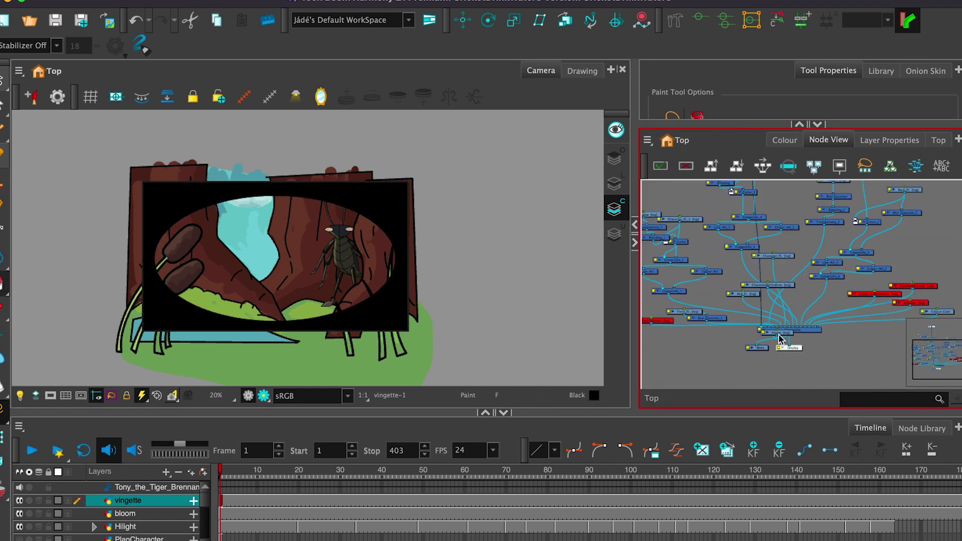
pyautogui.press('Tab')
pyautogui.write('blur')
pyautogui.press('Return')
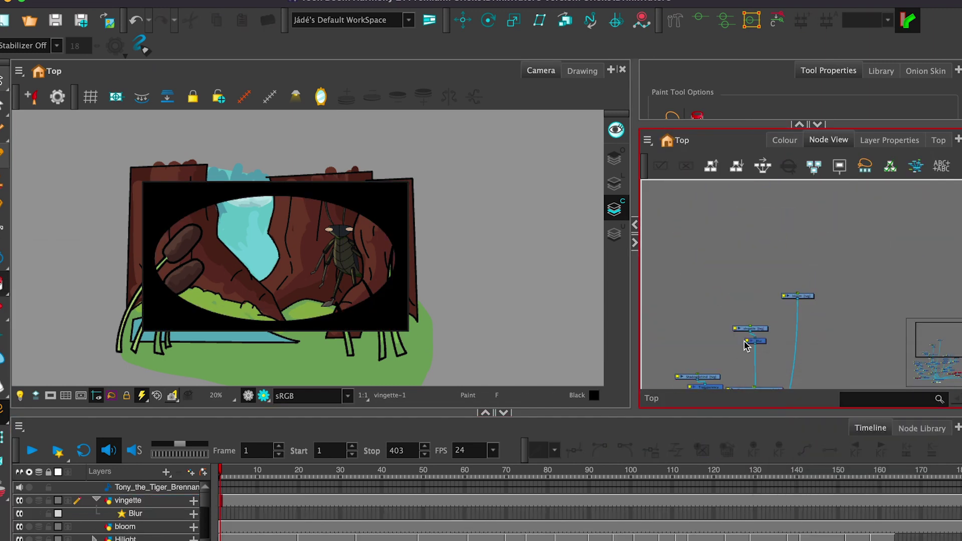
pyautogui.click(747, 341)
pyautogui.click(449, 396)
pyautogui.press('Return')
pyautogui.write('transp')
pyautogui.press('Return')
pyautogui.click(236, 434)
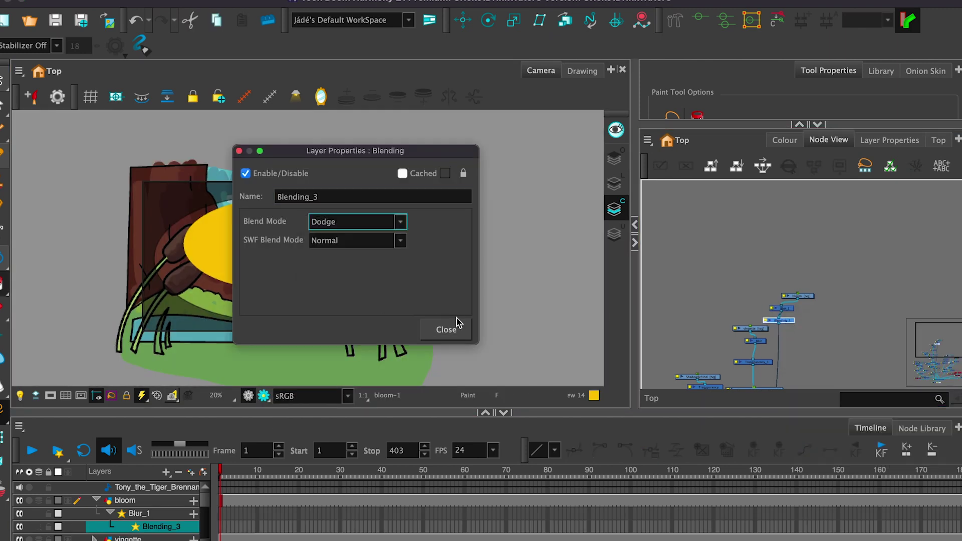
# Set the bloom layer's blend mode to Dodge and preview the rendered frame.
pyautogui.click(446, 329)
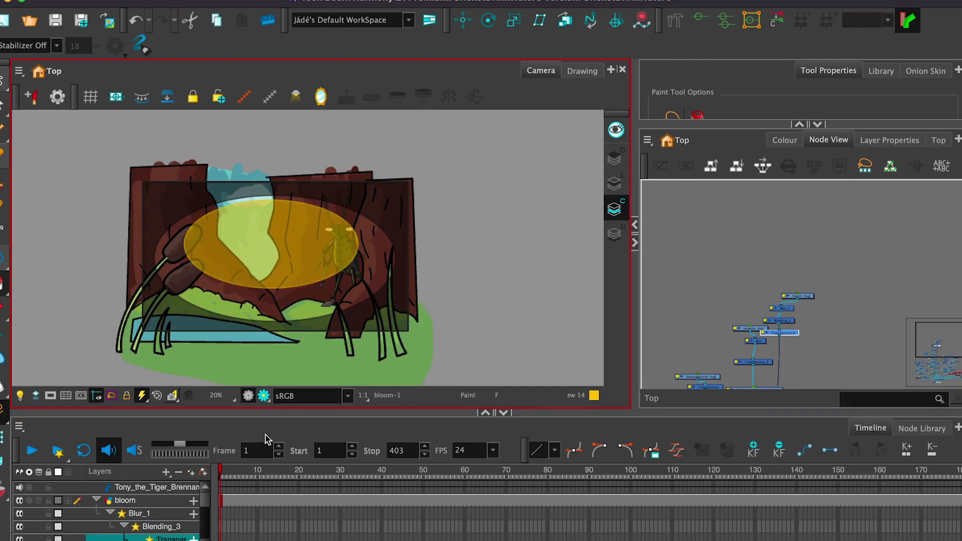
pyautogui.click(250, 396)
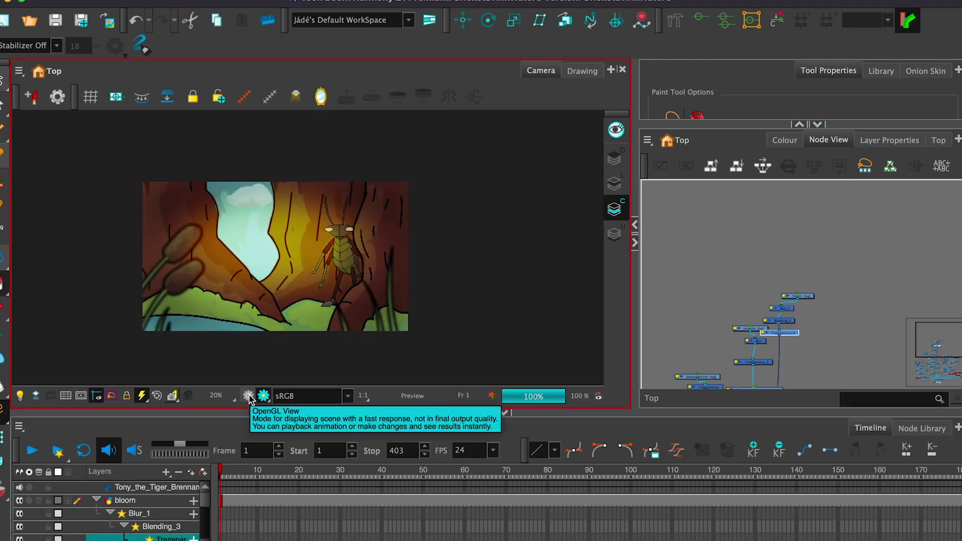
pyautogui.click(249, 396)
pyautogui.click(785, 140)
pyautogui.click(263, 396)
pyautogui.click(249, 396)
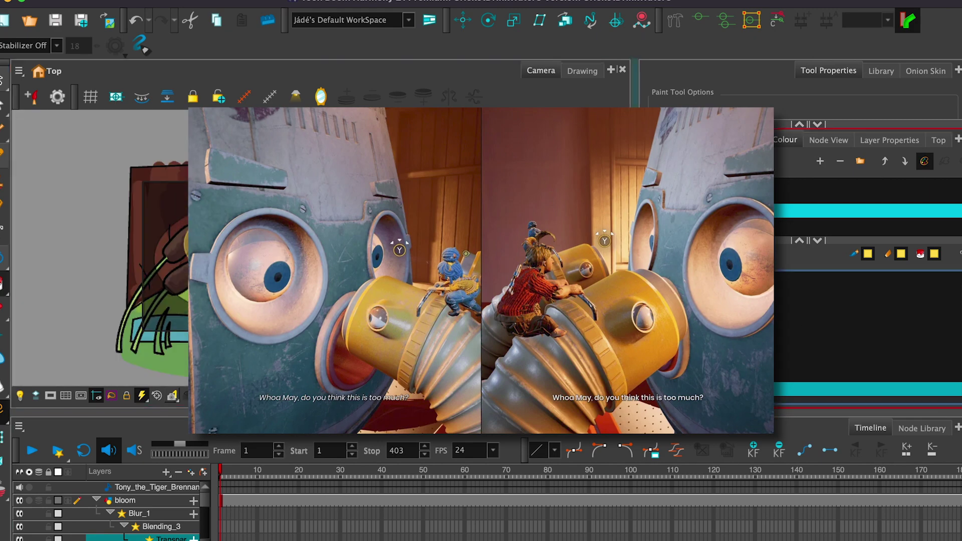
# Collapse the bloom layer and move it below the Front_FL layer in the layer order.
pyautogui.click(829, 140)
pyautogui.click(111, 513)
pyautogui.scroll(-3, 111, 515)
pyautogui.scroll(3, 112, 515)
pyautogui.click(96, 500)
pyautogui.moveTo(125, 500); pyautogui.dragTo(125, 520)
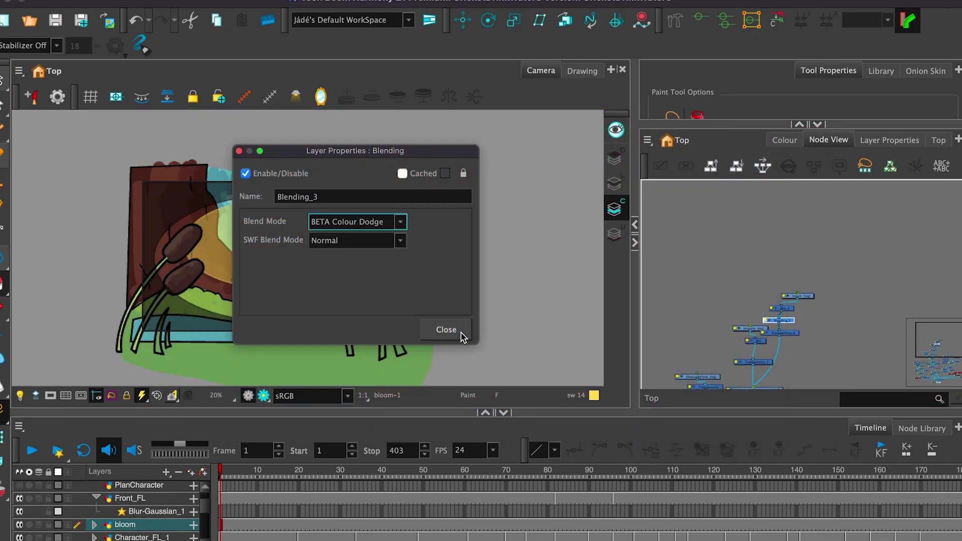
# Set the bloom layer's blend mode to BETA Colour Dodge and preview the rendered frame.
pyautogui.click(448, 328)
pyautogui.click(257, 397)
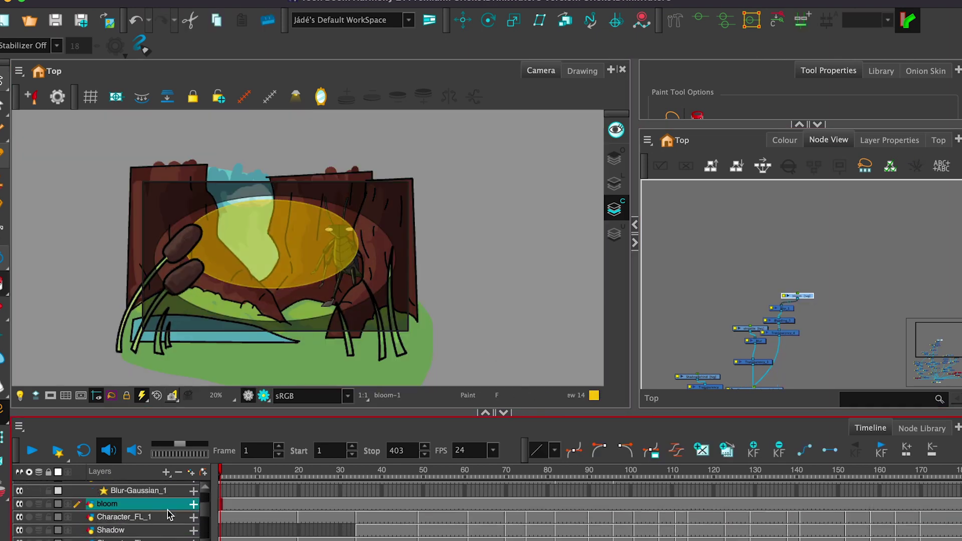
pyautogui.click(263, 396)
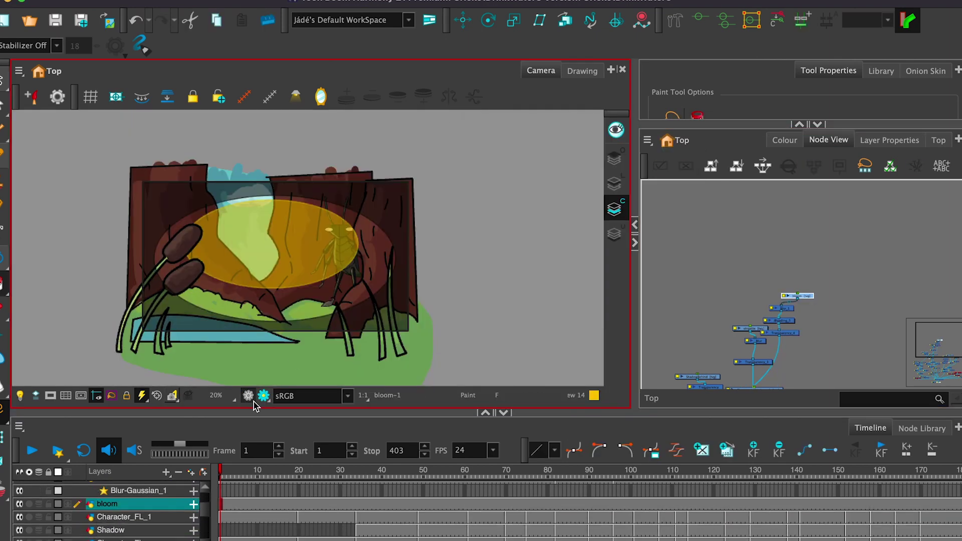
# Select the bloom ellipse and enlarge it up and outwards over the top of the background.
pyautogui.click(696, 251)
pyautogui.click(3, 108)
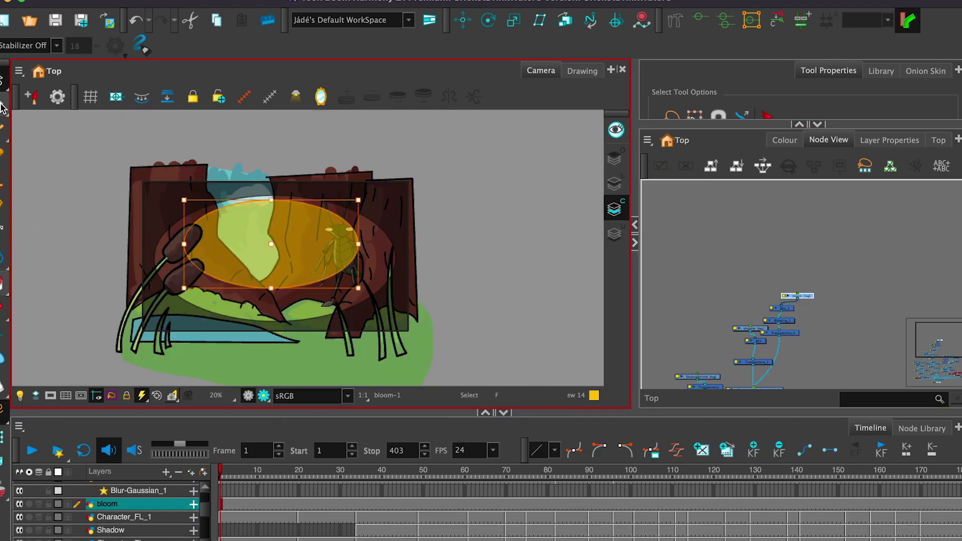
pyautogui.moveTo(184, 200); pyautogui.dragTo(145, 136)
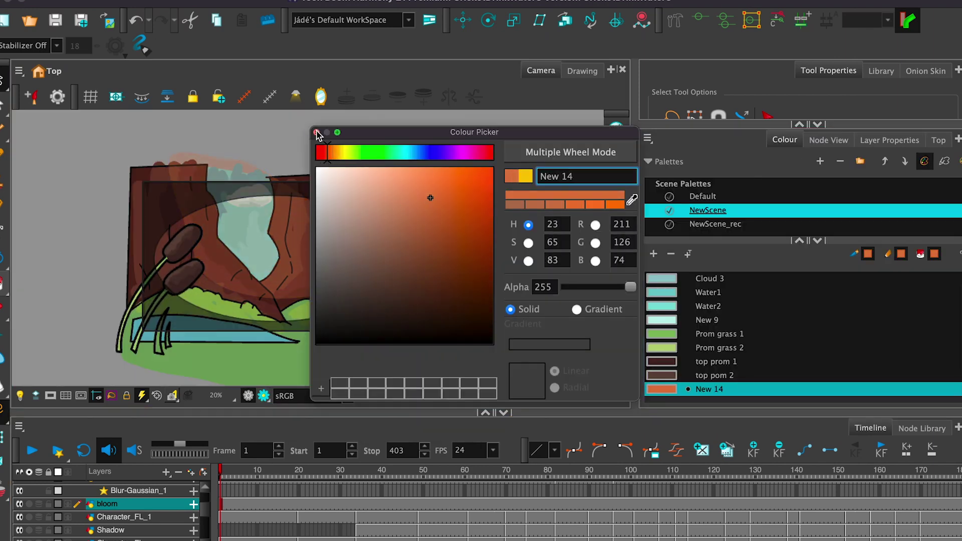
# Set the New 14 bloom swatch to orange (R 211, G 126, B 74) and preview the rendered frame.
pyautogui.click(264, 396)
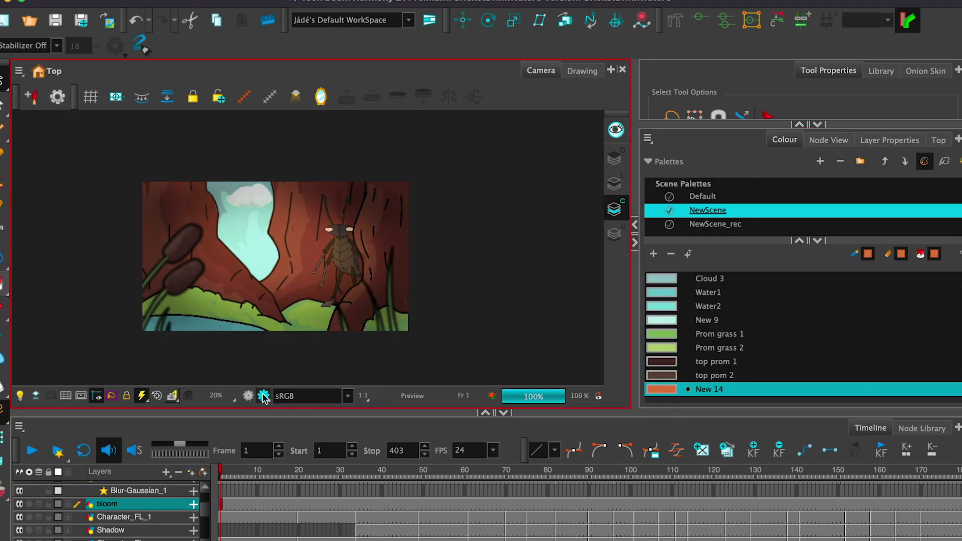
pyautogui.click(263, 396)
pyautogui.click(263, 396)
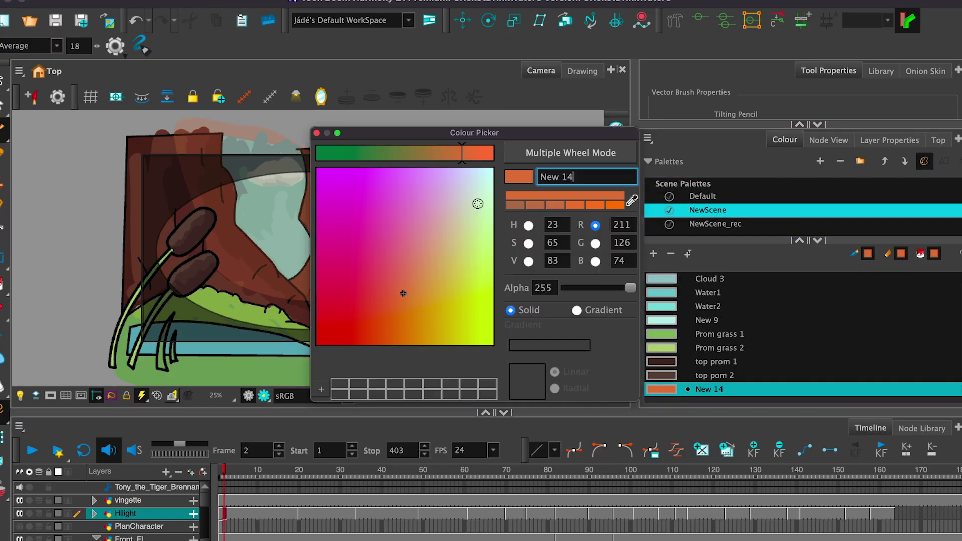
# Set the New 14 bloom swatch to pale yellow (R 249, G 216, B 111) and preview rendered frames.
pyautogui.moveTo(404, 292); pyautogui.dragTo(464, 269)
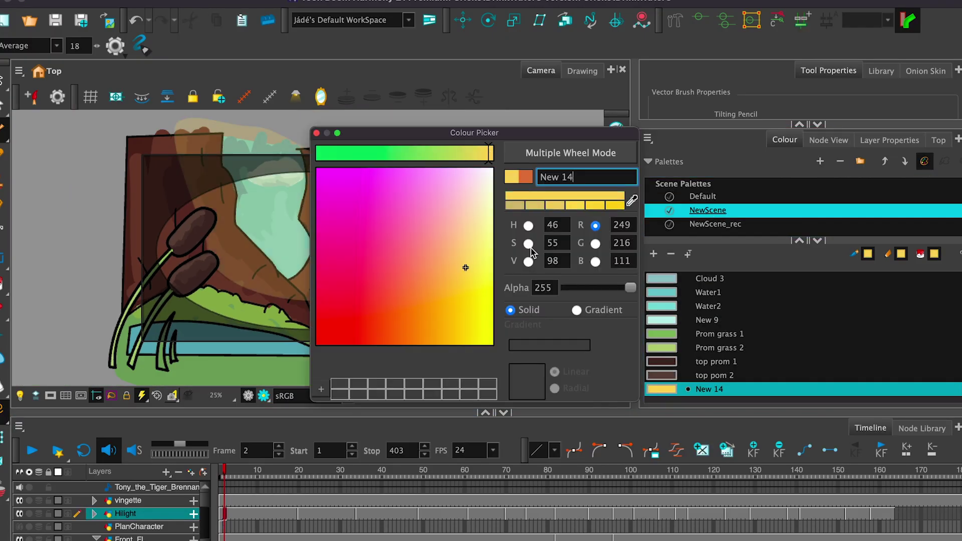
pyautogui.click(263, 395)
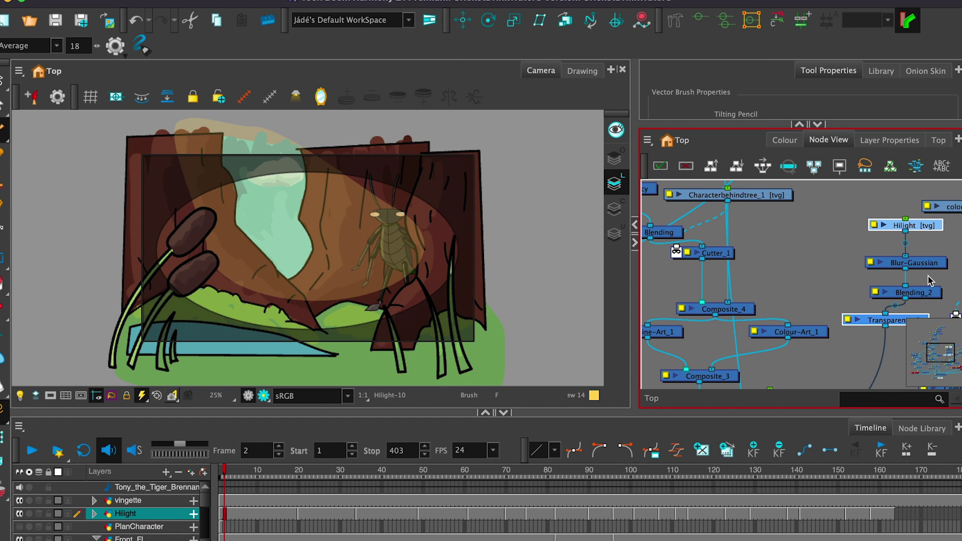
pyautogui.click(264, 396)
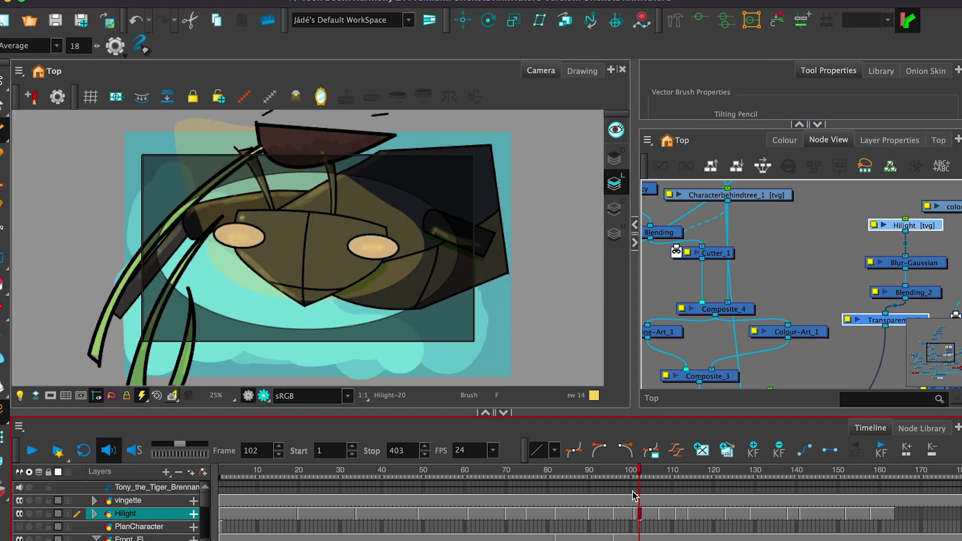
pyautogui.click(264, 397)
# Run Record and Play on the scene to review the animation.
pyautogui.click(59, 453)
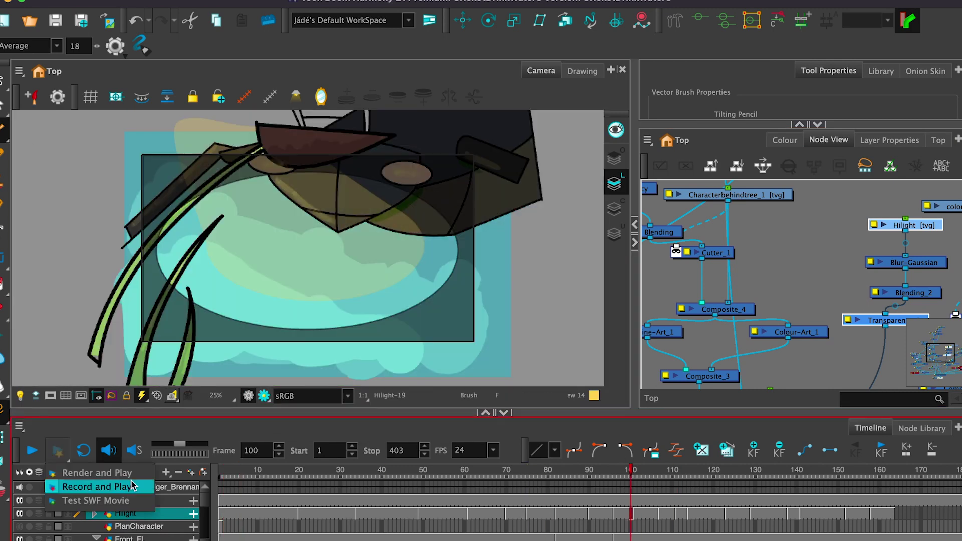
pyautogui.click(132, 484)
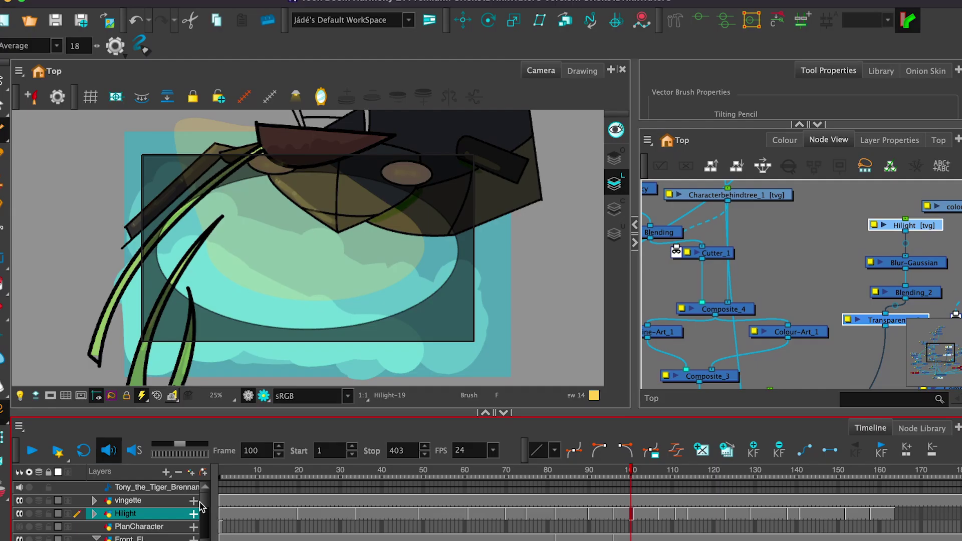
pyautogui.scroll(-3, 200, 507)
pyautogui.hscroll(10, 479, 516)
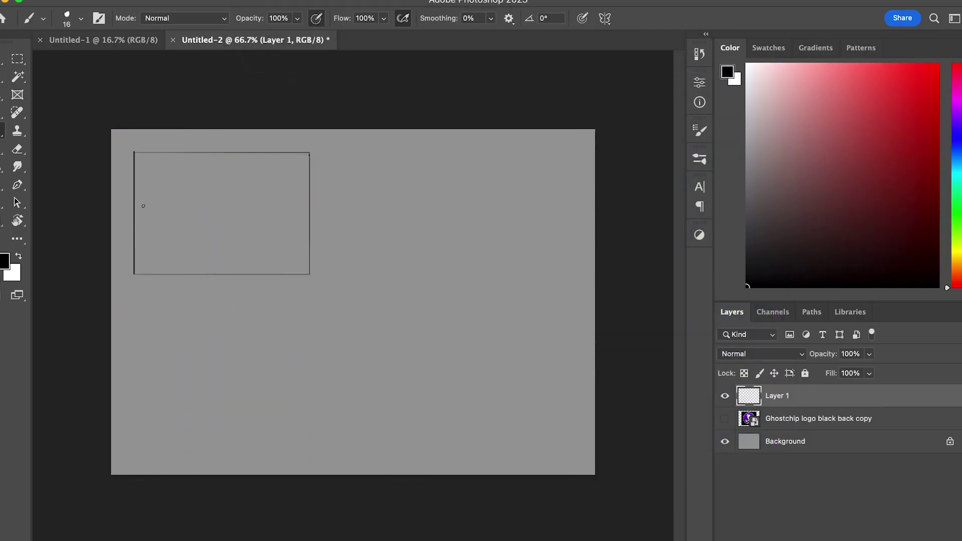
# In Photoshop, duplicate the drawn rectangle into a two-by-two set of thumbnail frames centred on the canvas.
pyautogui.moveTo(160, 232); pyautogui.dragTo(341, 393)
pyautogui.press('super+e')
pyautogui.keyDown('shift'); pyautogui.click(777, 419); pyautogui.keyUp('shift')
pyautogui.press('super+t')
pyautogui.moveTo(489, 271); pyautogui.dragTo(515, 282)
pyautogui.press('Return')
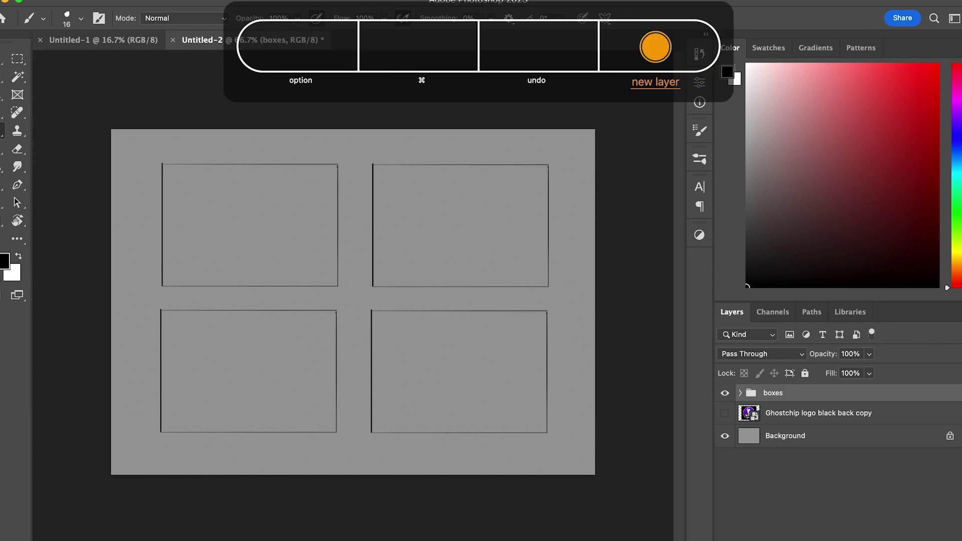
# Add a new layer and sketch cup ideas with "Animate and chill" lettering in the lower-right and upper-left frames.
pyautogui.hotkey('ctrl', 'shift', 'alt', 'n')
pyautogui.moveTo(394, 431); pyautogui.dragTo(430, 399)
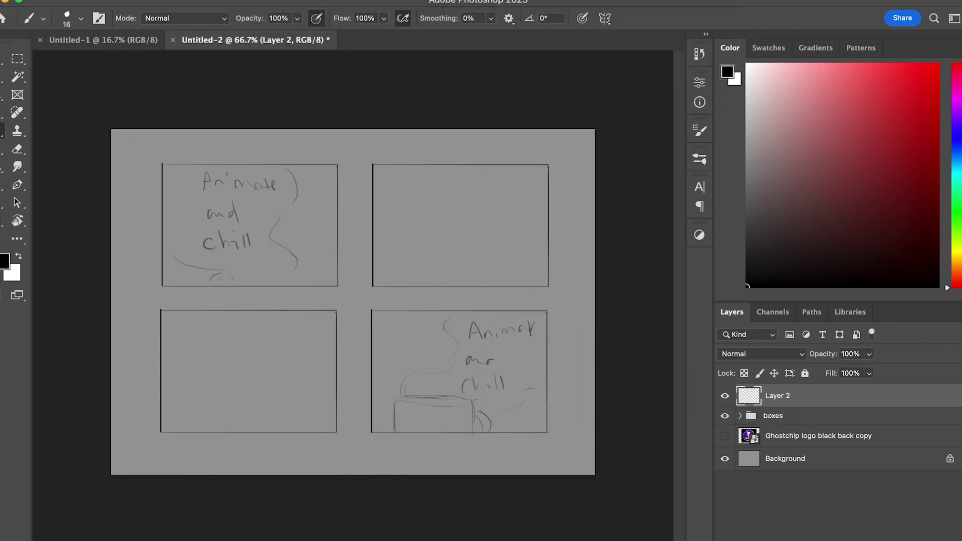
pyautogui.moveTo(299, 267); pyautogui.dragTo(335, 291)
# Reposition the upper-left frame's cup sketch and its "Animate and chill" lettering inside the frame.
pyautogui.press('super+t')
pyautogui.moveTo(186, 131); pyautogui.dragTo(184, 136)
pyautogui.press('super+t')
pyautogui.moveTo(264, 221); pyautogui.dragTo(254, 214)
pyautogui.press('Return')
pyautogui.moveTo(193, 242); pyautogui.dragTo(267, 208)
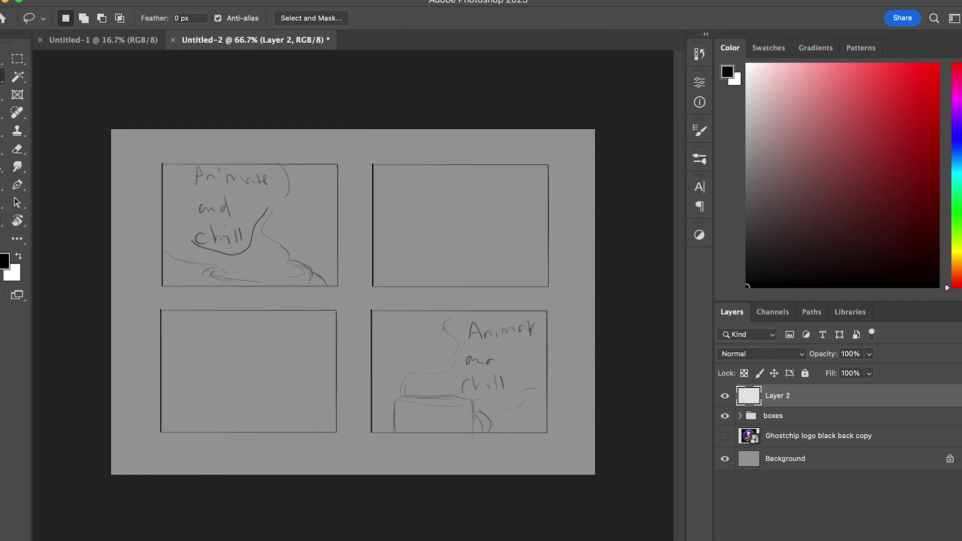
pyautogui.press('super+t')
pyautogui.press('Return')
# Sketch the cup's side in the upper-left frame and letter "and chill" under "Animate" in the upper-right frame.
pyautogui.moveTo(202, 269); pyautogui.dragTo(203, 294)
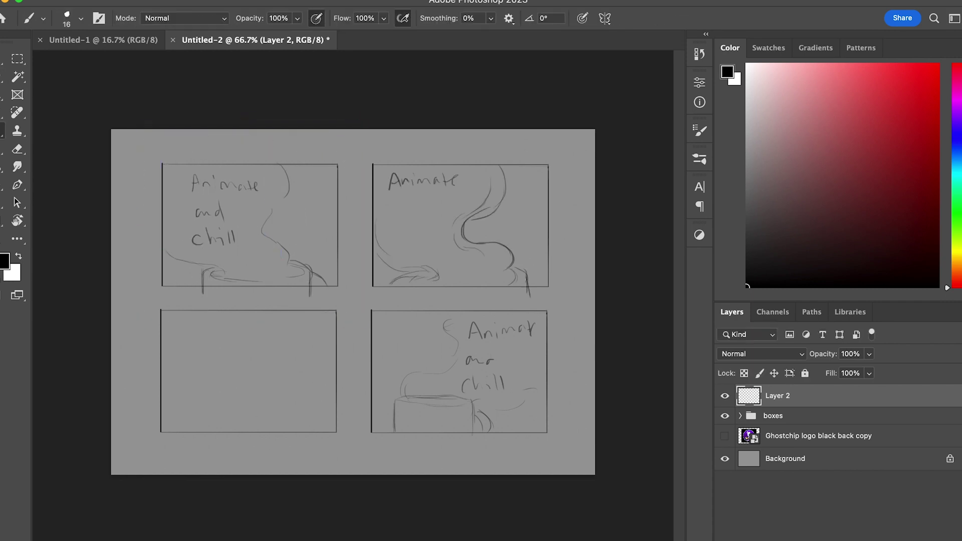
pyautogui.moveTo(398, 211); pyautogui.dragTo(427, 215)
pyautogui.moveTo(444, 205); pyautogui.dragTo(469, 208)
# Erase the upper-left cup sketch and redraw it as an upright mug with a handle and "Animate and Chill" lettering.
pyautogui.press('e')
pyautogui.moveTo(167, 253); pyautogui.dragTo(203, 294)
pyautogui.moveTo(240, 219)
pyautogui.mouseDown()
pyautogui.moveTo(254, 219)
pyautogui.moveTo(316, 281)
pyautogui.mouseUp()
pyautogui.press('b')
pyautogui.moveTo(200, 203); pyautogui.dragTo(200, 292)
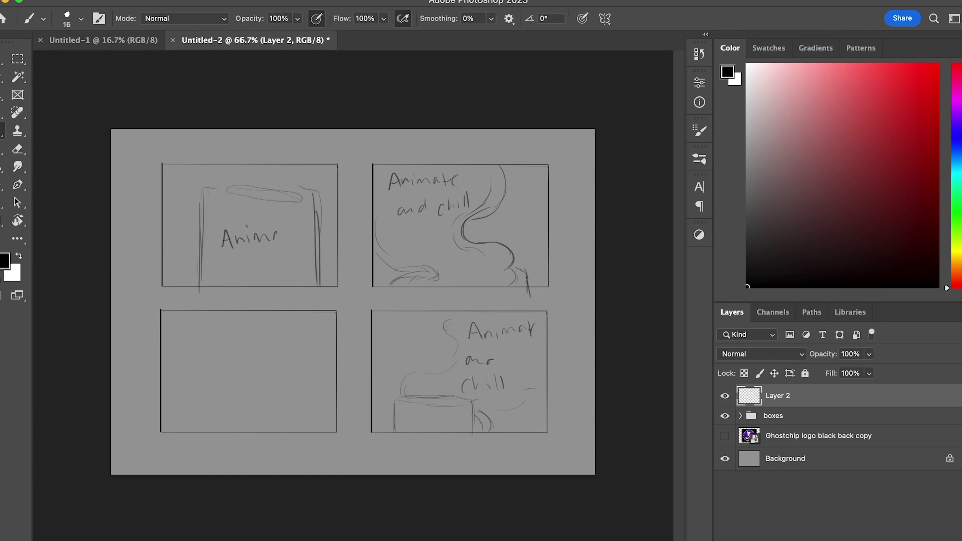
pyautogui.hotkey('ctrl', 'z')
pyautogui.moveTo(319, 225); pyautogui.dragTo(338, 283)
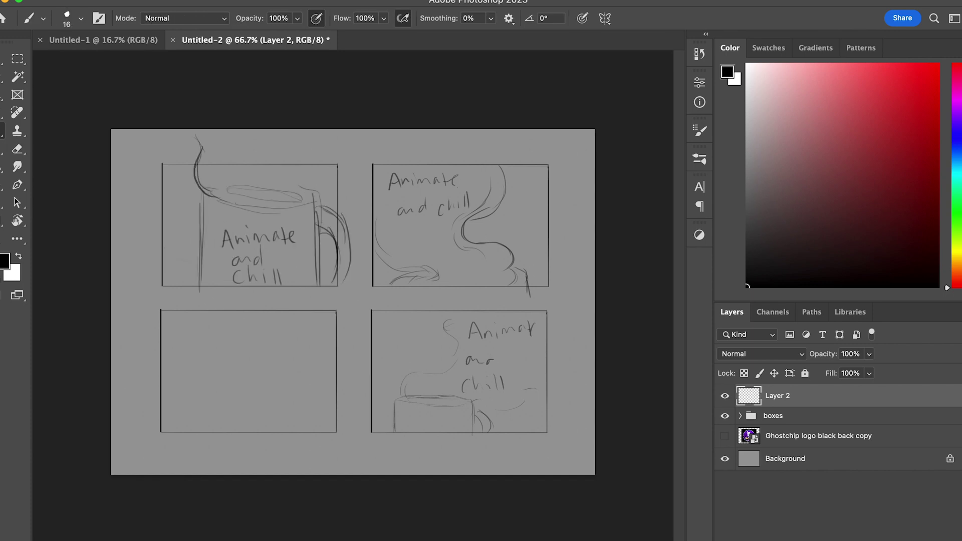
# Sketch curling steam above the upper-left mug, then erase and redraw its rim.
pyautogui.moveTo(205, 129); pyautogui.dragTo(199, 152)
pyautogui.moveTo(209, 168); pyautogui.dragTo(228, 185)
pyautogui.press('e')
pyautogui.moveTo(200, 150)
pyautogui.mouseDown()
pyautogui.moveTo(198, 185)
pyautogui.moveTo(298, 213)
pyautogui.mouseUp()
pyautogui.press('b')
pyautogui.moveTo(233, 185); pyautogui.dragTo(217, 193)
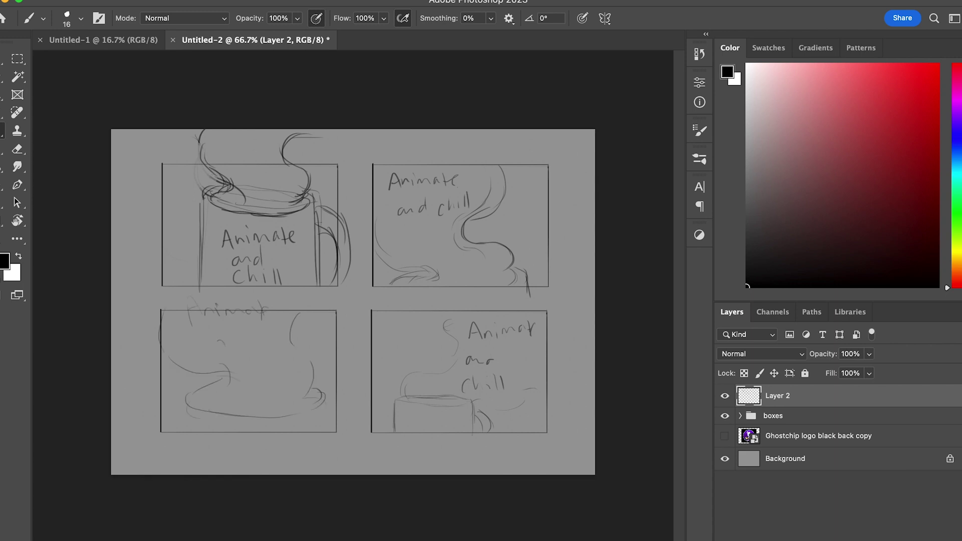
# Check the visibility of the sketch and frame layers and add a new empty layer on top.
pyautogui.moveTo(725, 396); pyautogui.dragTo(725, 416)
pyautogui.press('shift+super+n')
pyautogui.press('Return')
# Group the sketch layer and the boxes folder together and name the group "thumbnails".
pyautogui.click(777, 418)
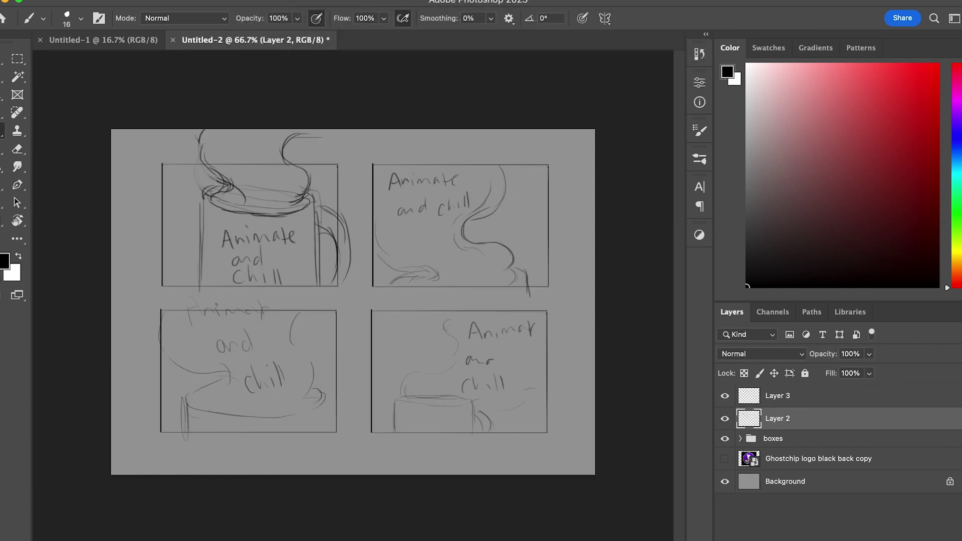
pyautogui.keyDown('shift'); pyautogui.click(773, 438); pyautogui.keyUp('shift')
pyautogui.press('super+g')
pyautogui.doubleClick(774, 416)
pyautogui.write('thumbnails')
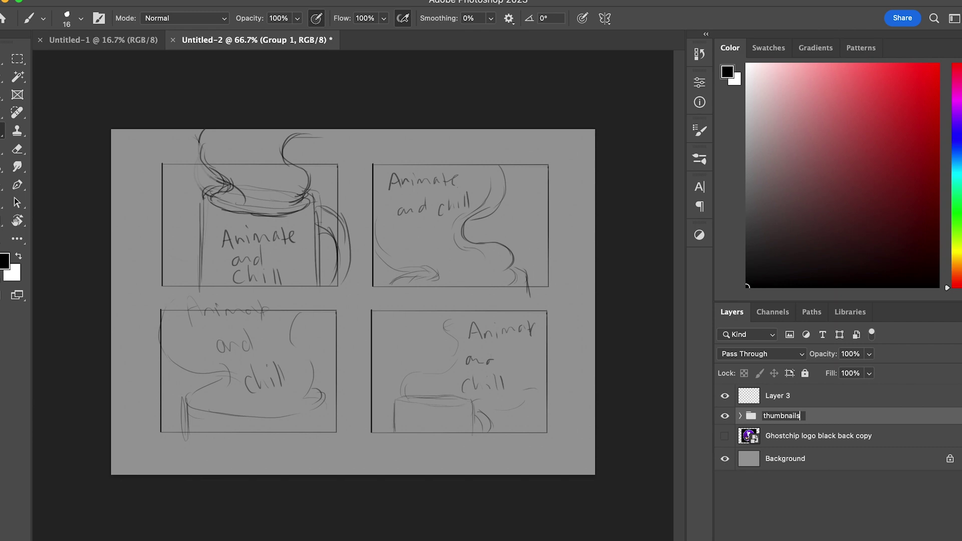
# Merge the sketches and boxes inside the thumbnails group into a single layer.
pyautogui.click(740, 416)
pyautogui.click(808, 477)
pyautogui.press('super+e')
# Lasso the upper-left thumbnail, copy it to a new layer and scale the copy up to fill the canvas.
pyautogui.press('l')
pyautogui.moveTo(172, 291); pyautogui.dragTo(167, 295)
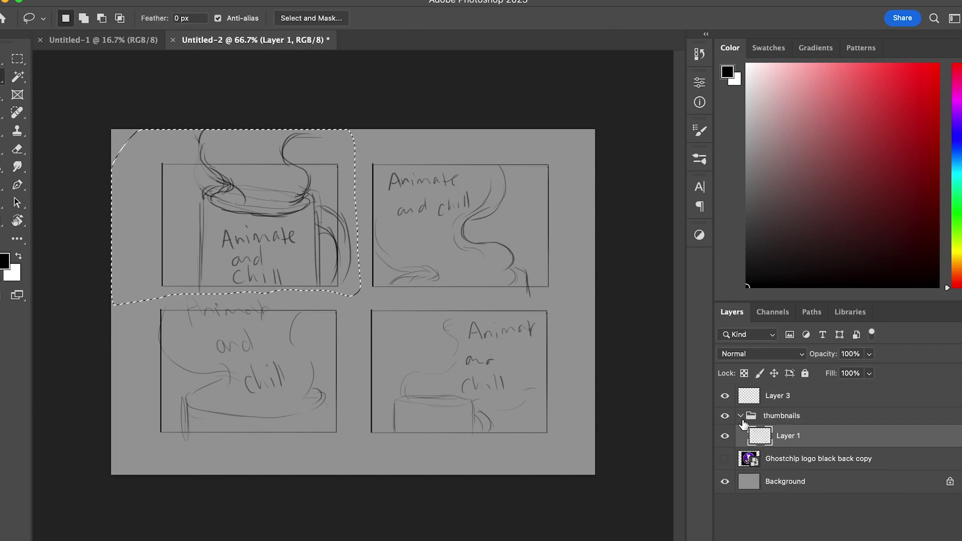
pyautogui.press('super+j')
pyautogui.press('super+t')
pyautogui.moveTo(351, 293); pyautogui.dragTo(591, 523)
pyautogui.moveTo(591, 136); pyautogui.dragTo(548, 143)
pyautogui.press('Return')
# Switch to the browser, look through image results for "mug" and open the two-tone ceramic mug's product page as reference.
pyautogui.press('super+Tab')
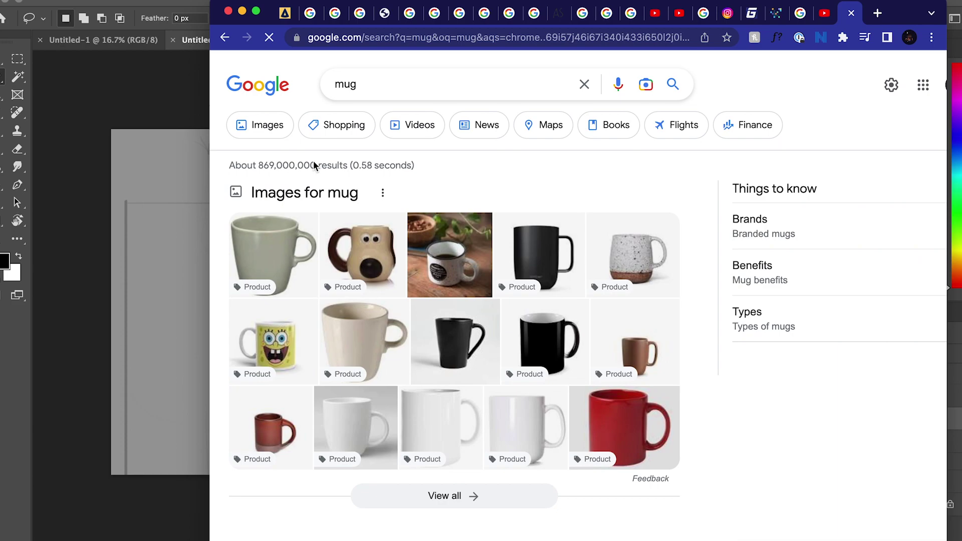
pyautogui.moveTo(901, 16); pyautogui.dragTo(754, 31)
pyautogui.click(121, 150)
pyautogui.scroll(-5, 449, 327)
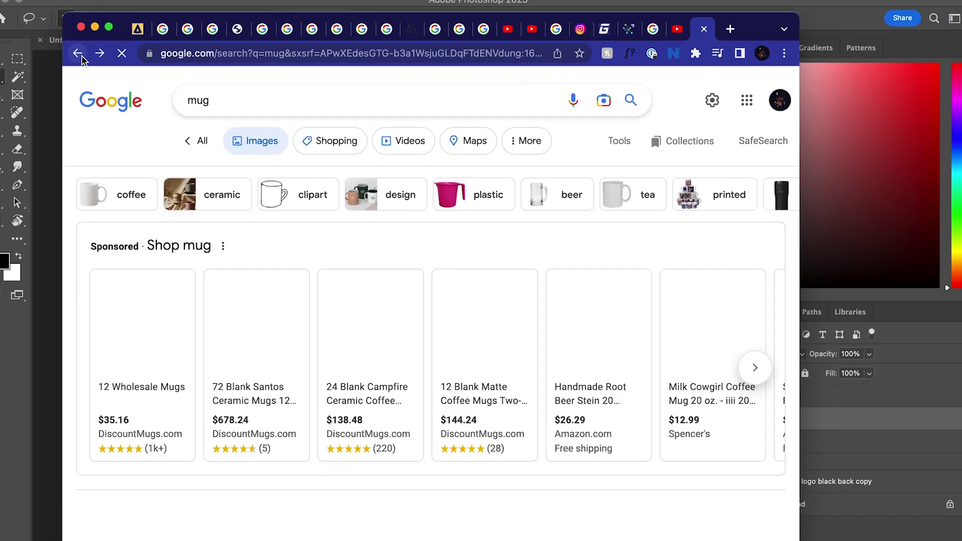
pyautogui.scroll(-2, 254, 456)
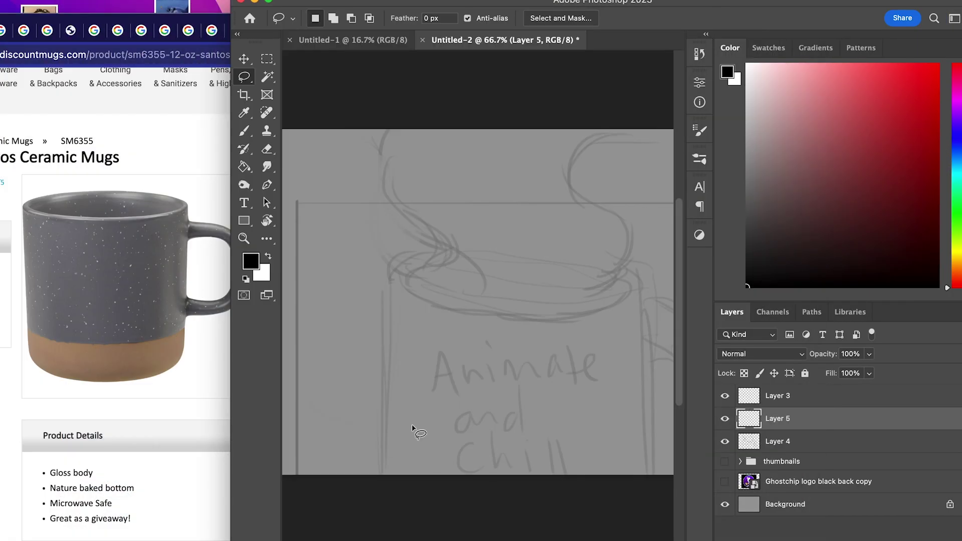
# Sketch a cleaner mug outline over the enlarged thumbnail, with a double oval rim, straight sides and a squared handle.
pyautogui.press('Tab')
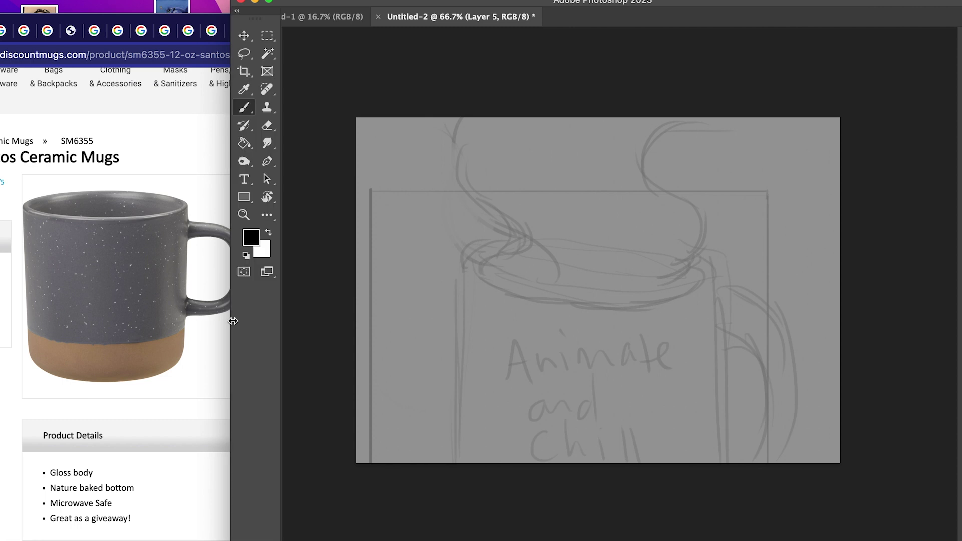
pyautogui.moveTo(480, 262); pyautogui.dragTo(651, 232)
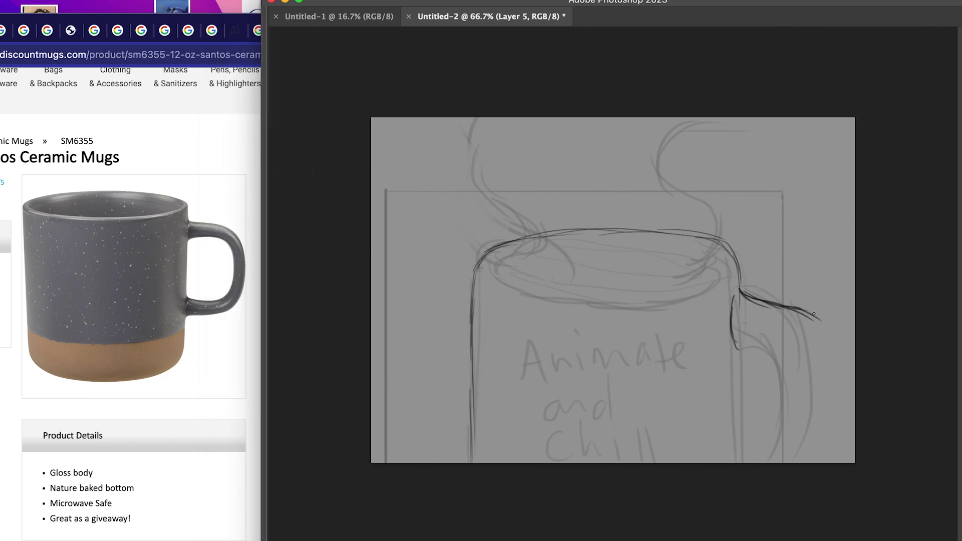
pyautogui.moveTo(749, 335); pyautogui.dragTo(837, 462)
pyautogui.moveTo(766, 301)
pyautogui.mouseDown()
pyautogui.moveTo(830, 309)
pyautogui.moveTo(827, 365)
pyautogui.moveTo(793, 320)
pyautogui.mouseUp()
pyautogui.press('e')
pyautogui.press('b')
pyautogui.moveTo(765, 337)
pyautogui.mouseDown()
pyautogui.moveTo(832, 344)
pyautogui.moveTo(848, 462)
pyautogui.mouseUp()
pyautogui.moveTo(750, 297); pyautogui.dragTo(840, 313)
pyautogui.moveTo(750, 345); pyautogui.dragTo(748, 463)
pyautogui.moveTo(496, 261)
pyautogui.mouseDown()
pyautogui.moveTo(596, 293)
pyautogui.moveTo(720, 260)
pyautogui.mouseUp()
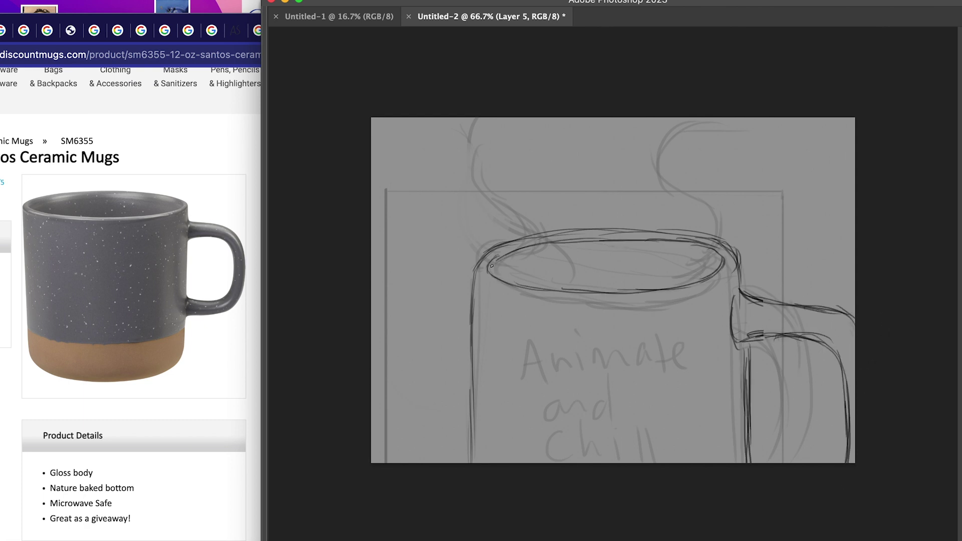
# Erase the rough left side of the mug and redraw it as a single straight line down from the rim.
pyautogui.press('e')
pyautogui.moveTo(472, 451); pyautogui.dragTo(474, 331)
pyautogui.press('b')
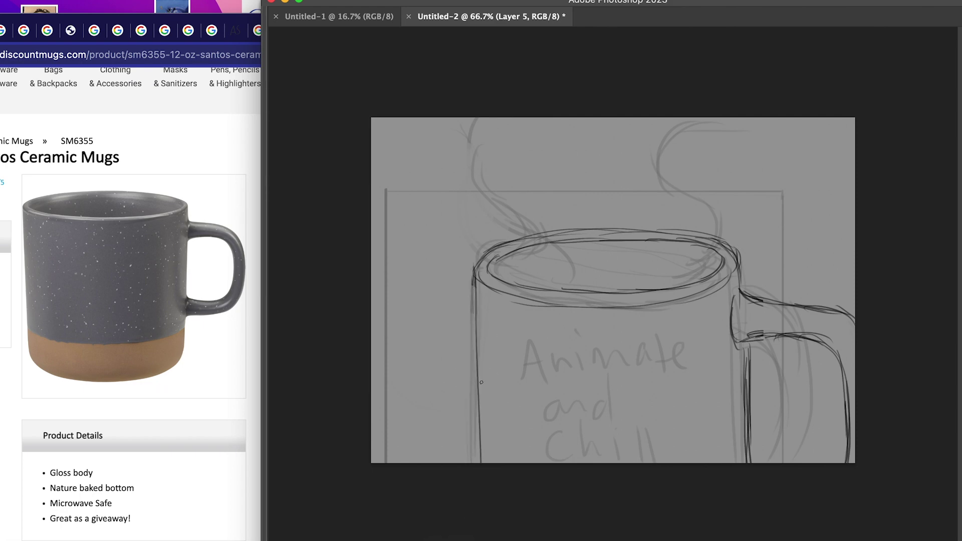
pyautogui.press('super+z')
pyautogui.moveTo(474, 281); pyautogui.dragTo(477, 463)
# Clean up the lines inside the handle and redraw the mug's straight right side below it.
pyautogui.press('e')
pyautogui.moveTo(757, 396); pyautogui.dragTo(756, 458)
pyautogui.press('b')
pyautogui.moveTo(746, 346); pyautogui.dragTo(745, 501)
pyautogui.press('e')
pyautogui.moveTo(782, 341); pyautogui.dragTo(802, 340)
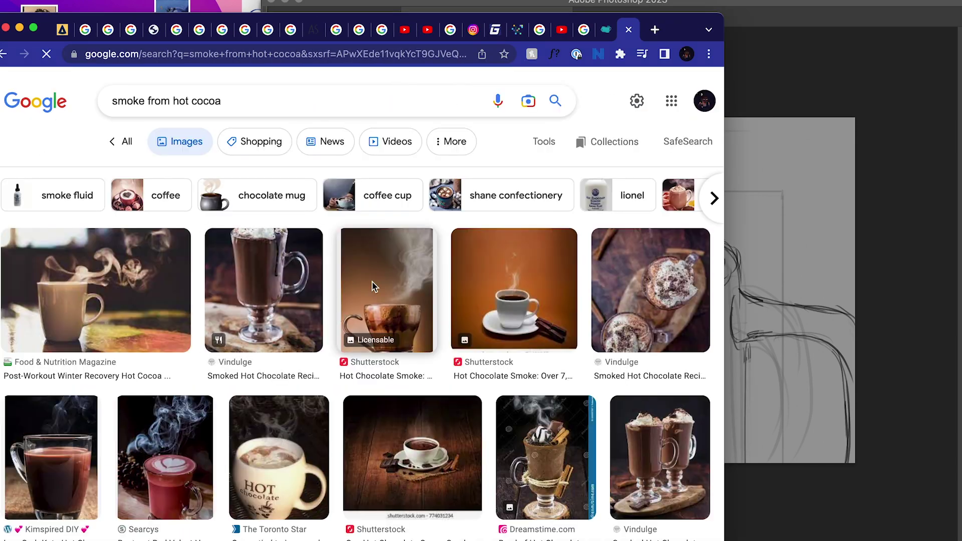
# Open the Food & Nutrition Magazine photo of a steaming mug from the browser's "smoke from hot cocoa" image results.
pyautogui.click(546, 457)
pyautogui.click(86, 151)
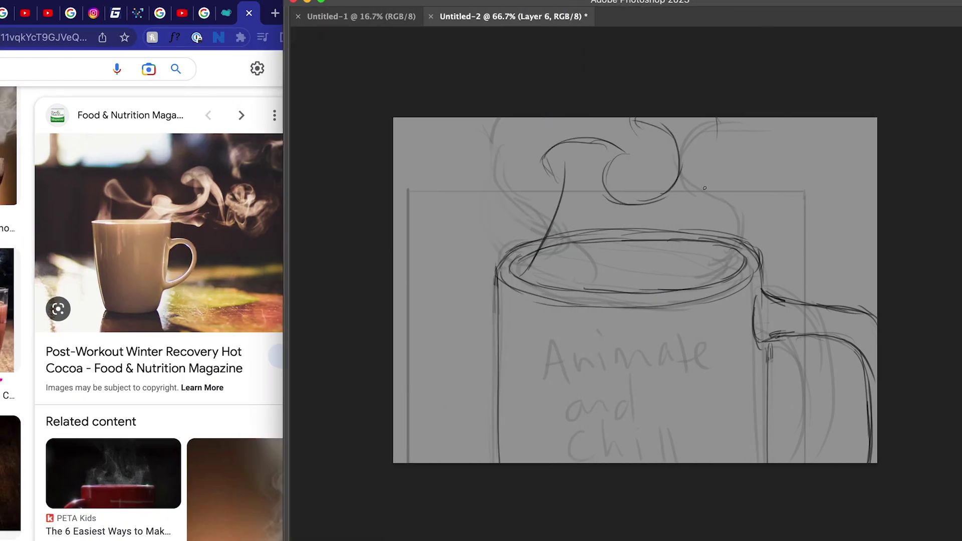
pyautogui.moveTo(711, 150); pyautogui.dragTo(593, 291)
pyautogui.moveTo(511, 261); pyautogui.dragTo(559, 211)
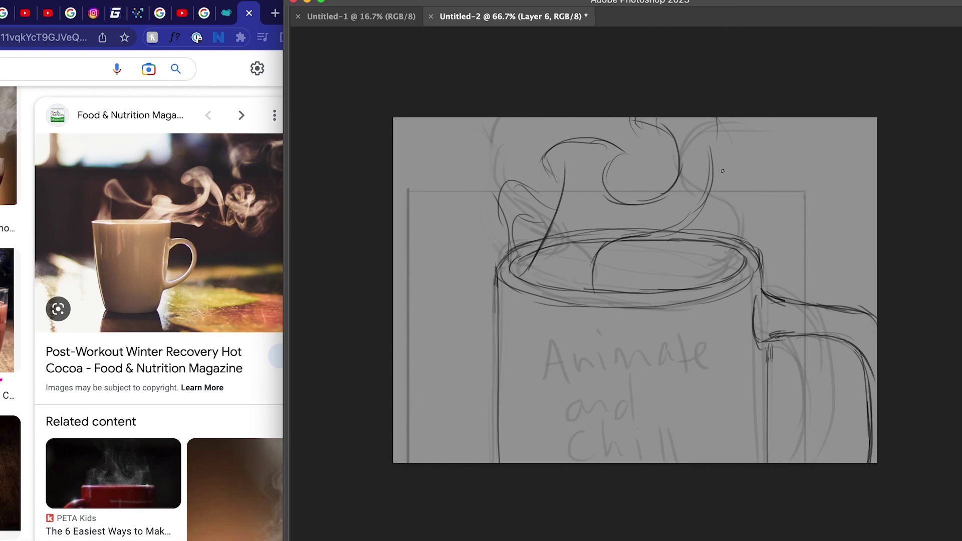
pyautogui.press('super+z')
pyautogui.press('super+z')
pyautogui.press('super+z')
pyautogui.press('super+z')
pyautogui.press('super+z')
pyautogui.press('super+z')
# Study the steaming mug photo in the browser and sketch curling steam rising from inside the mug's rim in Photoshop.
pyautogui.click(263, 429)
pyautogui.scroll(-20, 263, 429)
pyautogui.scroll(20, 265, 430)
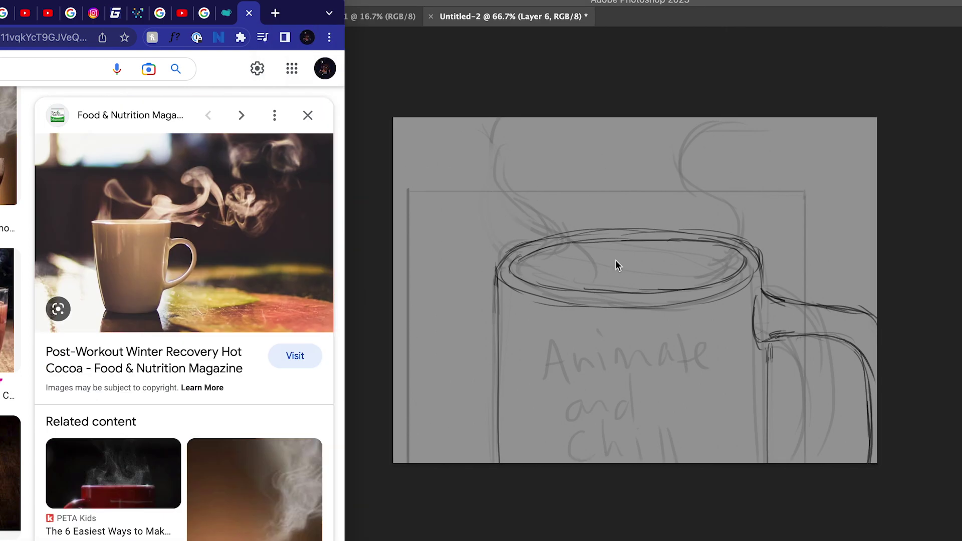
pyautogui.click(616, 266)
pyautogui.moveTo(572, 286); pyautogui.dragTo(618, 218)
pyautogui.moveTo(622, 231); pyautogui.dragTo(581, 280)
pyautogui.moveTo(638, 189); pyautogui.dragTo(603, 215)
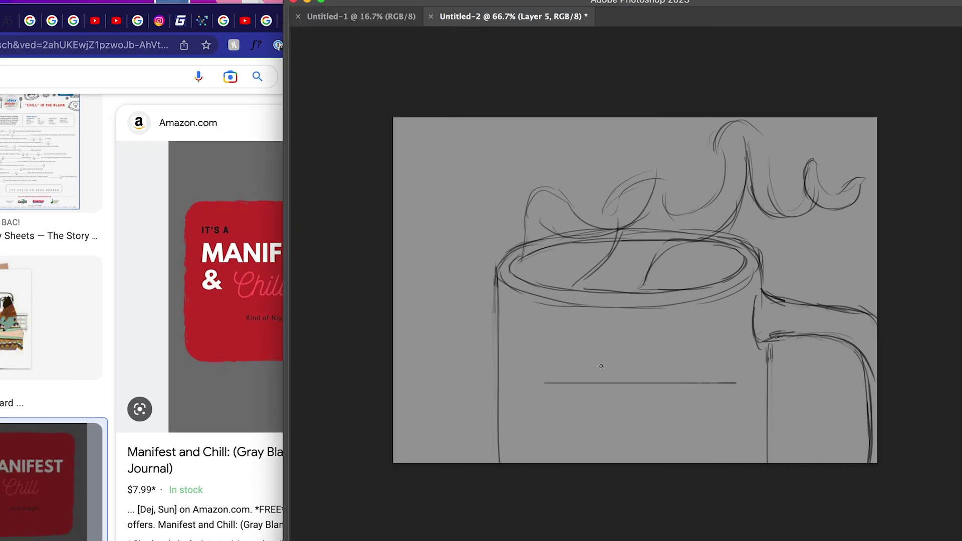
# Draw a second horizontal guide line near the mug's base and begin block lettering above the upper line on a new layer.
pyautogui.moveTo(561, 446); pyautogui.dragTo(735, 447)
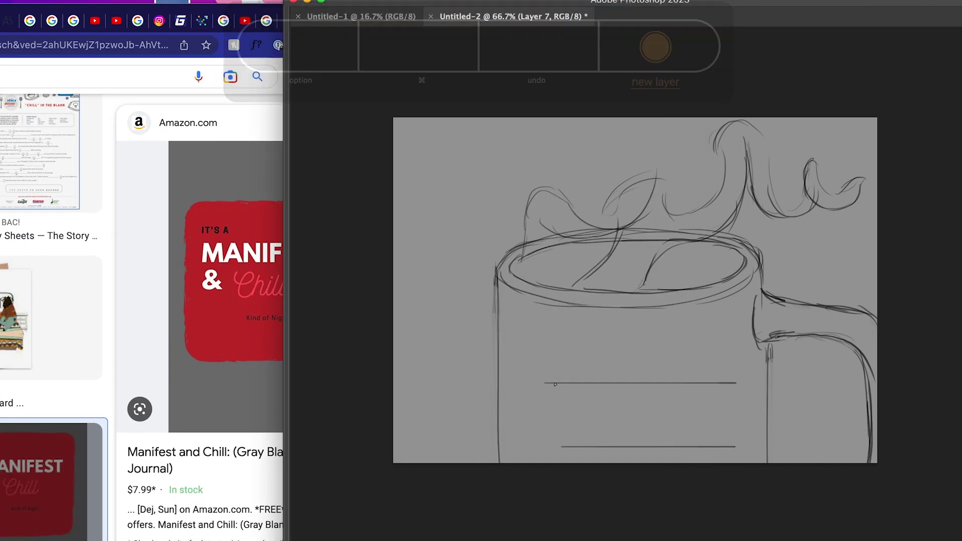
pyautogui.moveTo(562, 343); pyautogui.dragTo(554, 382)
pyautogui.moveTo(563, 342); pyautogui.dragTo(577, 343)
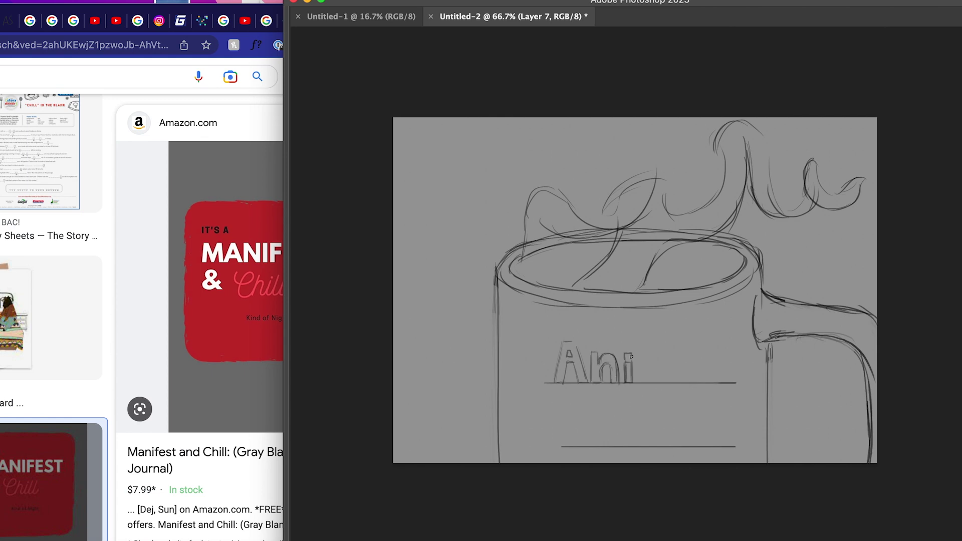
# Select the lettering and guide line layers together, transform them to span more of the mug's width, and reselect the lettering layer.
pyautogui.press('Tab')
pyautogui.keyDown('shift'); pyautogui.click(799, 464); pyautogui.keyUp('shift')
pyautogui.press('super+t')
pyautogui.press('Return')
pyautogui.click(799, 464)
pyautogui.press('super+t')
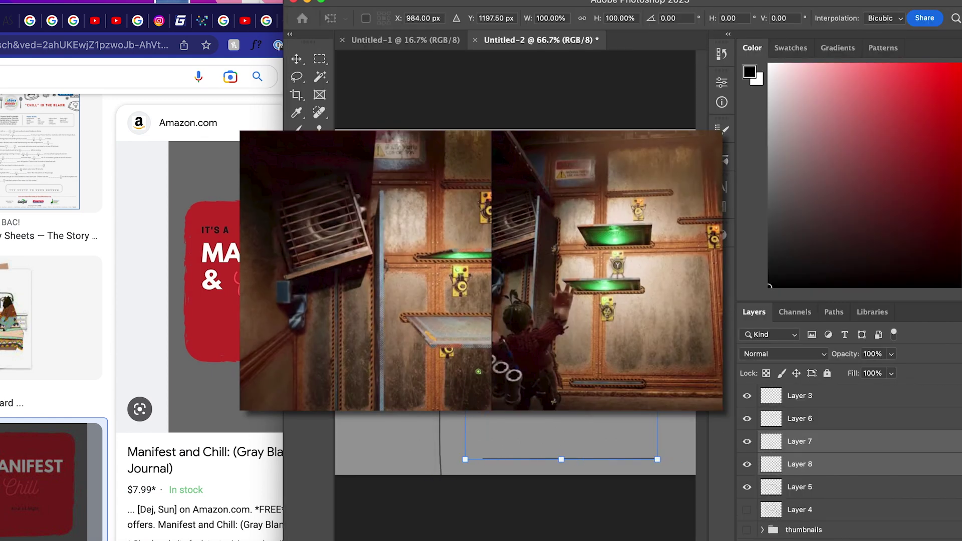
pyautogui.press('Return')
pyautogui.click(800, 445)
pyautogui.press('Tab')
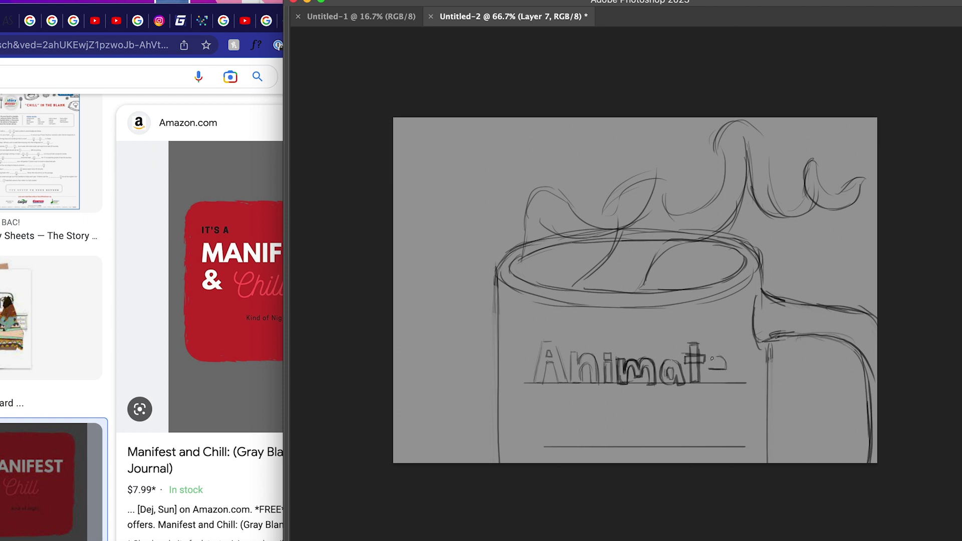
# Complete the block letters "Animate" above the upper guide line and "Chill" above the lower one.
pyautogui.press('super+z')
pyautogui.moveTo(634, 396); pyautogui.dragTo(635, 380)
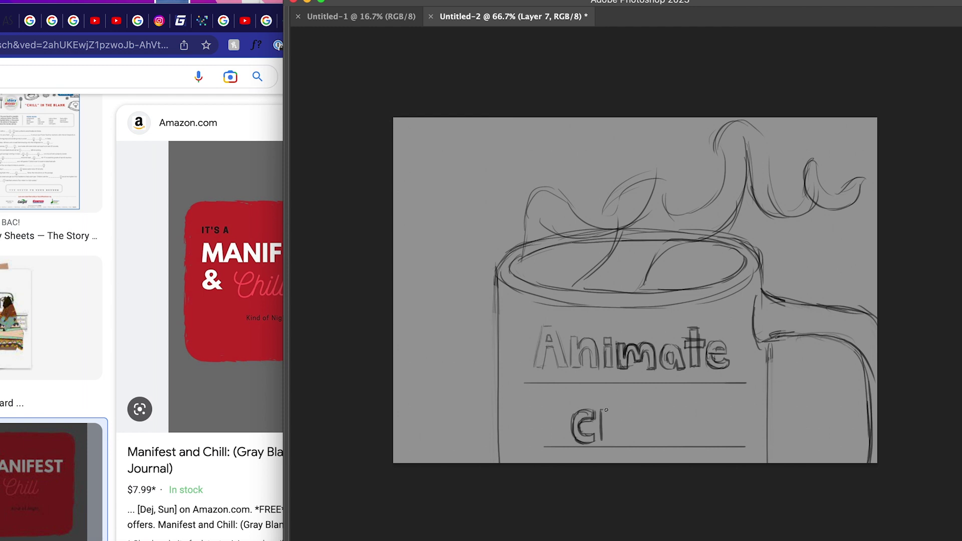
pyautogui.moveTo(629, 419); pyautogui.dragTo(635, 443)
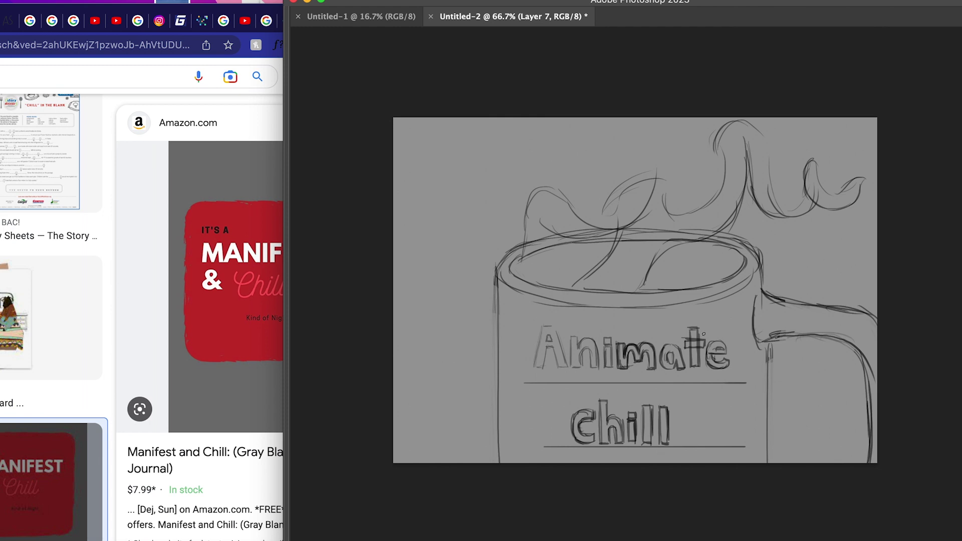
# Lasso the word "Chill" and transform it so it sits lower and centred beneath "Animate".
pyautogui.press('super+t')
pyautogui.press('Return')
pyautogui.press('l')
pyautogui.moveTo(548, 411)
pyautogui.mouseDown()
pyautogui.moveTo(541, 457)
pyautogui.moveTo(544, 434)
pyautogui.mouseUp()
pyautogui.press('super+t')
pyautogui.moveTo(650, 411); pyautogui.dragTo(660, 420)
pyautogui.press('Return')
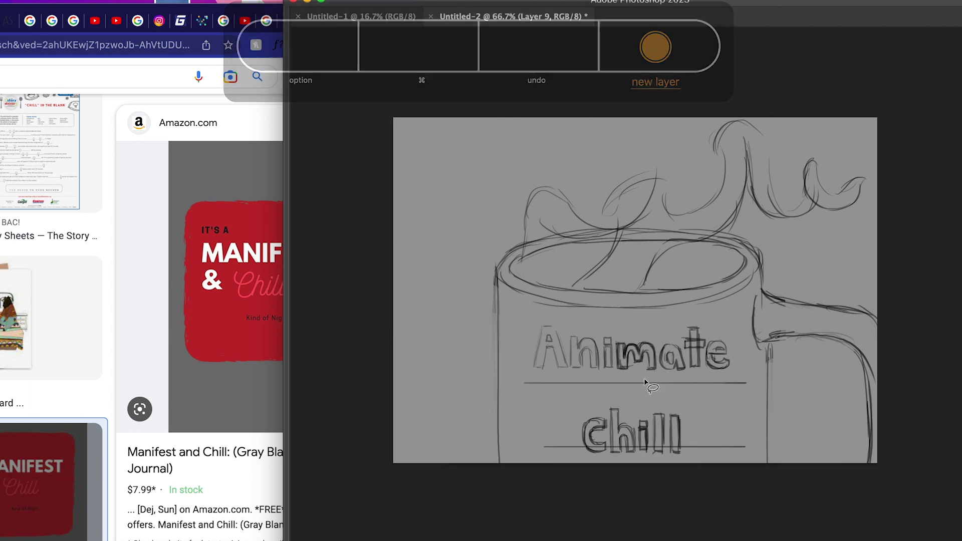
# Lower the lettering layer's opacity and sketch an "&" between the two words on the new layer.
pyautogui.press('Tab')
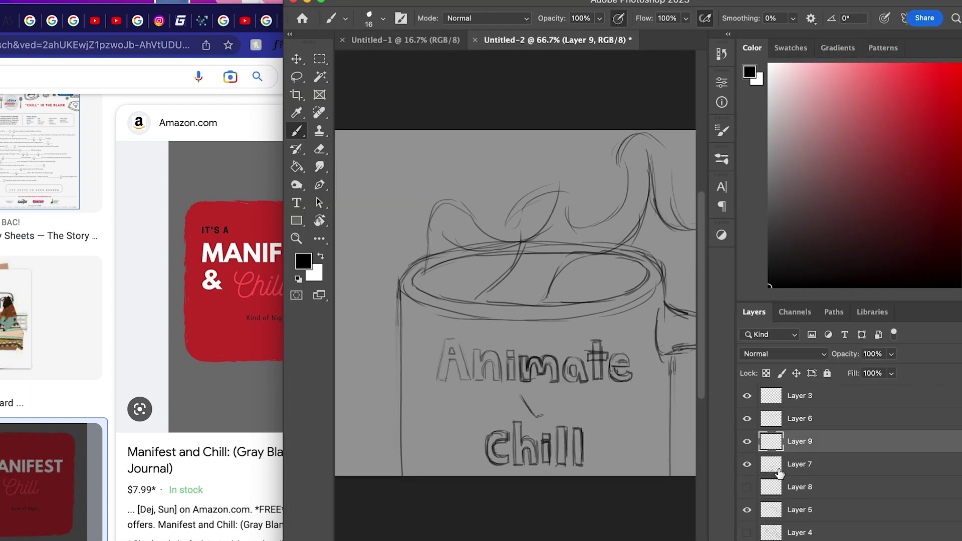
pyautogui.click(779, 473)
pyautogui.moveTo(846, 354); pyautogui.dragTo(817, 354)
pyautogui.click(799, 441)
pyautogui.press('super+z')
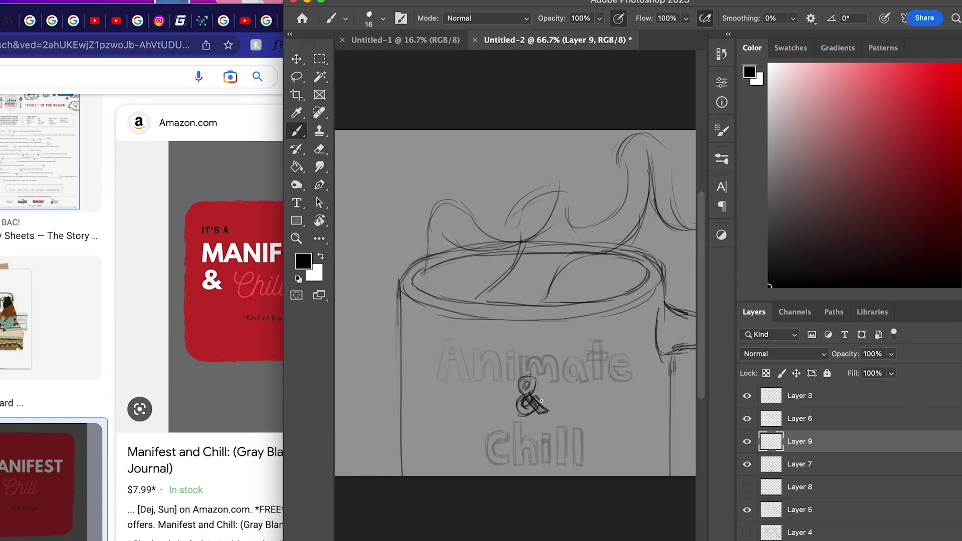
# Move the word "Animate" up to make room for the "&" and restore the lettering layer's opacity to 100%.
pyautogui.click(800, 465)
pyautogui.press('l')
pyautogui.moveTo(448, 397)
pyautogui.mouseDown()
pyautogui.moveTo(584, 395)
pyautogui.moveTo(447, 393)
pyautogui.mouseUp()
pyautogui.moveTo(551, 366); pyautogui.dragTo(550, 352)
pyautogui.moveTo(891, 354); pyautogui.dragTo(944, 370)
pyautogui.click(808, 485)
pyautogui.moveTo(545, 423); pyautogui.dragTo(554, 422)
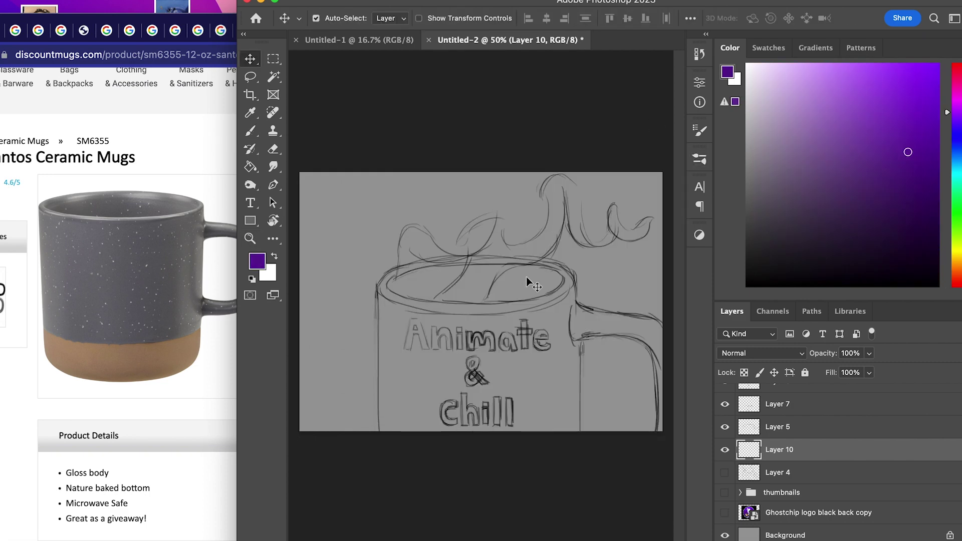
# Cover the background with dark purple using a very large brush and add a new layer above it.
pyautogui.moveTo(616, 281)
pyautogui.mouseDown()
pyautogui.moveTo(456, 201)
pyautogui.moveTo(430, 301)
pyautogui.mouseUp()
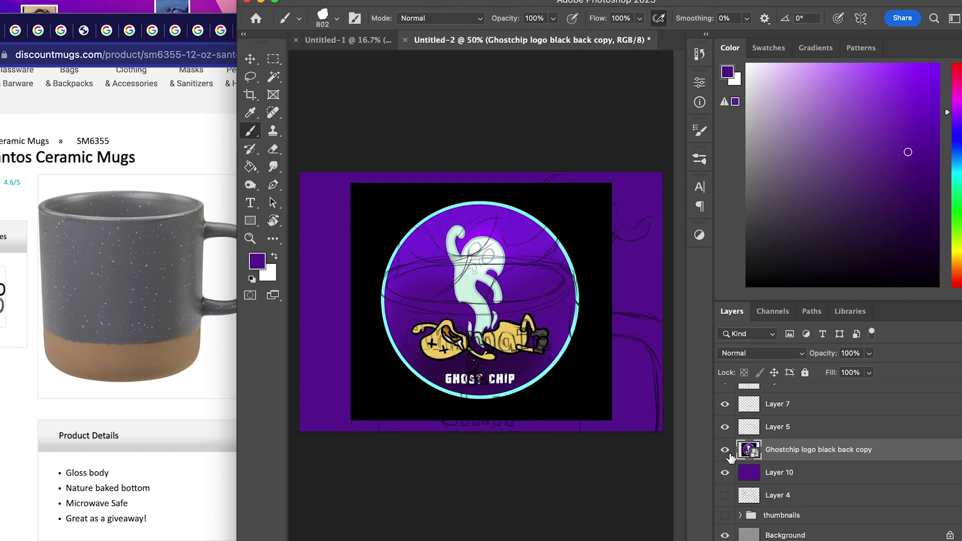
pyautogui.hotkey('ctrl', 'alt', 'shift', 'n')
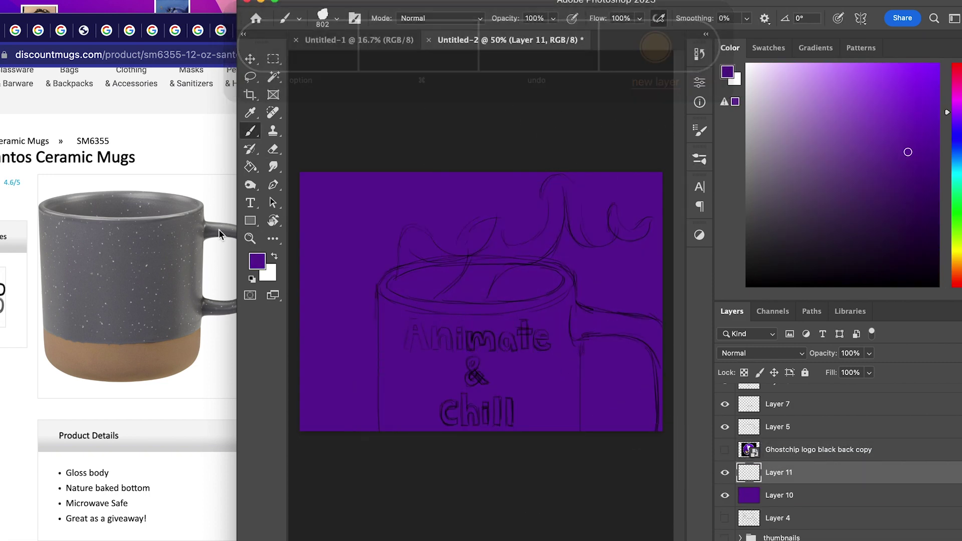
# Choose a slate grey matching the reference mug and block in the mug's body, rim and handle.
pyautogui.click(257, 261)
pyautogui.click(615, 410)
pyautogui.click(798, 359)
pyautogui.click(640, 411)
pyautogui.click(928, 297)
pyautogui.moveTo(455, 346)
pyautogui.mouseDown()
pyautogui.moveTo(461, 380)
pyautogui.moveTo(401, 326)
pyautogui.moveTo(392, 284)
pyautogui.moveTo(509, 271)
pyautogui.moveTo(576, 383)
pyautogui.moveTo(655, 344)
pyautogui.moveTo(562, 276)
pyautogui.mouseUp()
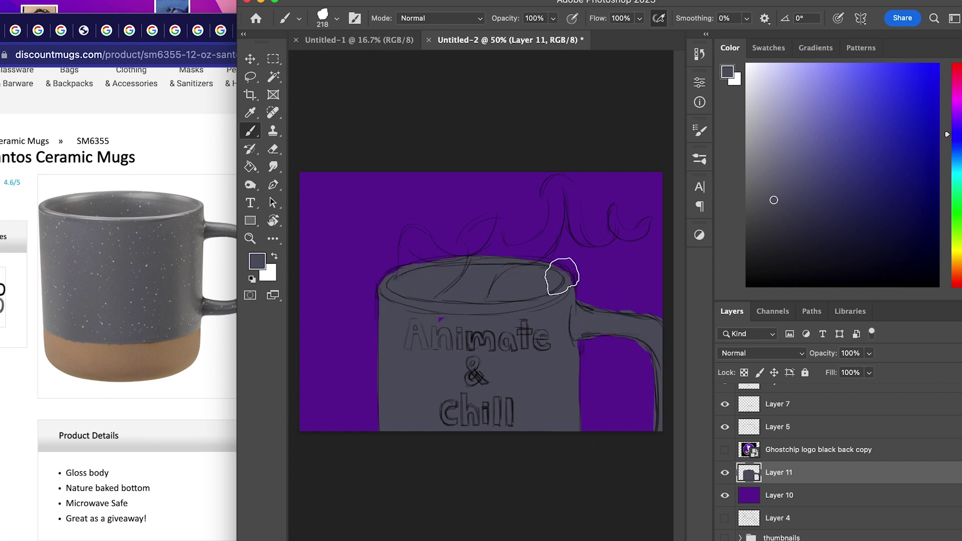
# Sample the pale ghost colour from the Ghost Chip logo and paint the right-hand steam curls with it.
pyautogui.click(725, 450)
pyautogui.keyDown('alt'); pyautogui.click(579, 270); pyautogui.keyUp('alt')
pyautogui.click(725, 450)
pyautogui.click(766, 72)
pyautogui.moveTo(553, 213)
pyautogui.mouseDown()
pyautogui.moveTo(605, 244)
pyautogui.moveTo(650, 220)
pyautogui.mouseUp()
# Pick the bright cyan swatch and paint the lower steam wisps coming out of the mug.
pyautogui.click(769, 48)
pyautogui.click(725, 89)
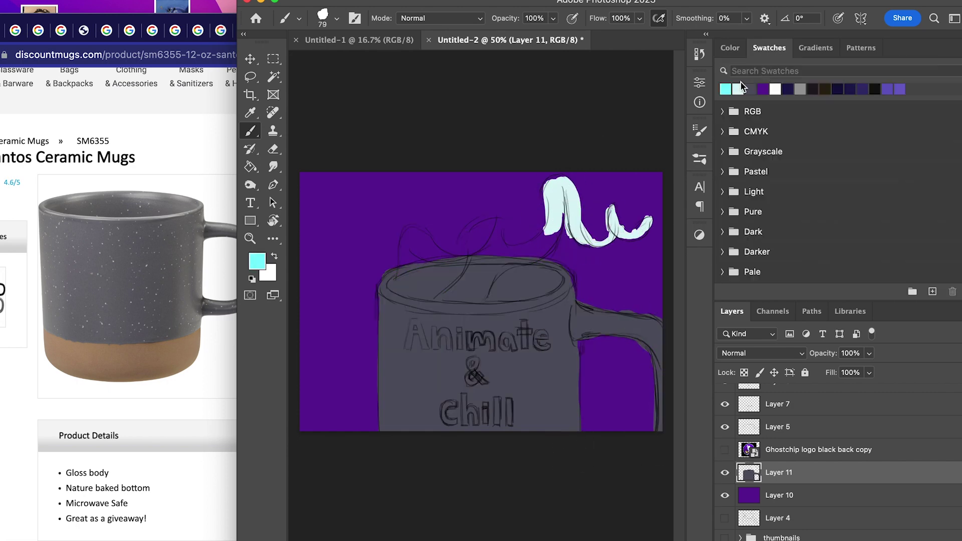
pyautogui.click(730, 48)
pyautogui.moveTo(555, 236); pyautogui.dragTo(486, 263)
pyautogui.moveTo(403, 271)
pyautogui.mouseDown()
pyautogui.moveTo(467, 261)
pyautogui.moveTo(447, 303)
pyautogui.moveTo(431, 295)
pyautogui.moveTo(445, 289)
pyautogui.mouseUp()
# Pick a cocoa brown and paint the drink inside the mug's rim on both sides of the steam.
pyautogui.keyDown('alt'); pyautogui.click(466, 211); pyautogui.keyUp('alt')
pyautogui.click(956, 272)
pyautogui.click(210, 125)
pyautogui.click(426, 290)
pyautogui.click(870, 148)
pyautogui.moveTo(501, 288)
pyautogui.mouseDown()
pyautogui.moveTo(542, 285)
pyautogui.moveTo(526, 280)
pyautogui.mouseUp()
pyautogui.moveTo(396, 287)
pyautogui.mouseDown()
pyautogui.moveTo(412, 281)
pyautogui.moveTo(433, 302)
pyautogui.mouseUp()
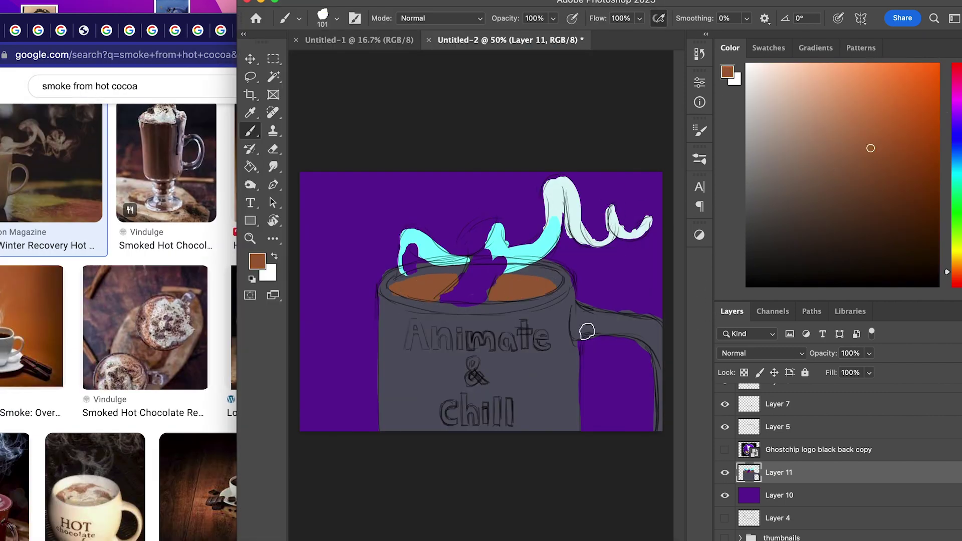
# Reset the painting colours to black and white and arrange the steaming mug reference photo beside the enlarged canvas.
pyautogui.press('d')
pyautogui.press('z')
pyautogui.click(543, 430)
pyautogui.press('b')
pyautogui.click(537, 32)
pyautogui.click(558, 31)
pyautogui.moveTo(576, 33); pyautogui.dragTo(346, 20)
# Group the mug, steam and lettering sketch layers and name the group "Sketch".
pyautogui.click(757, 466)
pyautogui.scroll(3, 744, 472)
pyautogui.click(756, 402)
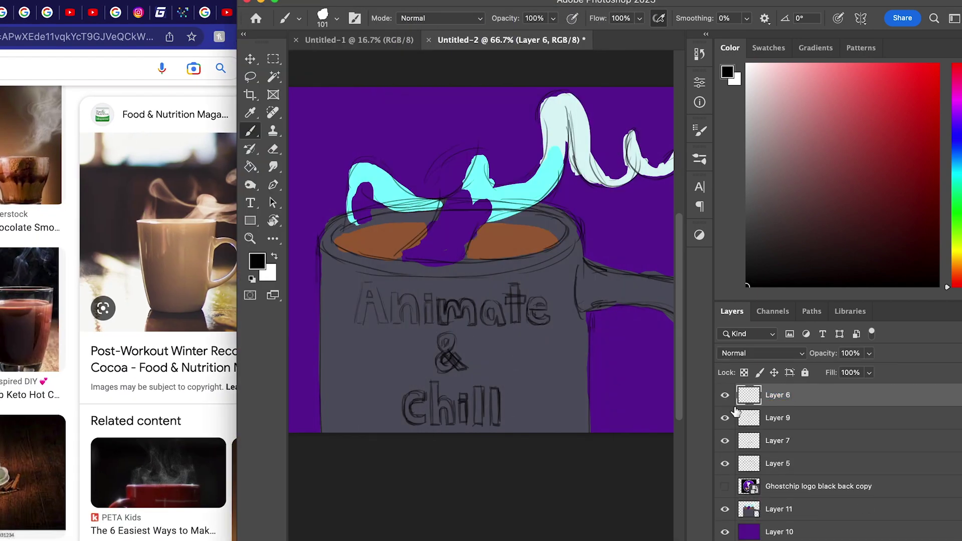
pyautogui.keyDown('shift'); pyautogui.click(777, 464); pyautogui.keyUp('shift')
pyautogui.press('super+g')
pyautogui.doubleClick(777, 392)
pyautogui.write('Sketch')
pyautogui.press('Return')
# Save the document as "Animate and Chill" in the Youtube folder's Animate and Chill subfolder, and add a new layer.
pyautogui.press('super+s')
pyautogui.click(255, 456)
pyautogui.click(511, 95)
pyautogui.click(501, 110)
pyautogui.doubleClick(486, 152)
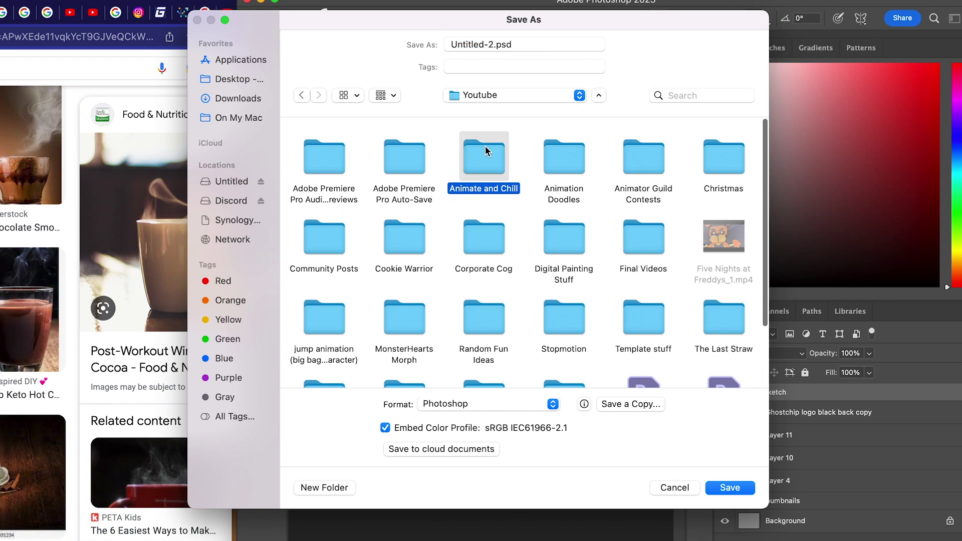
pyautogui.write('Animate and Chill')
pyautogui.press('Return')
pyautogui.press('Return')
pyautogui.press('super+shift+alt+n')
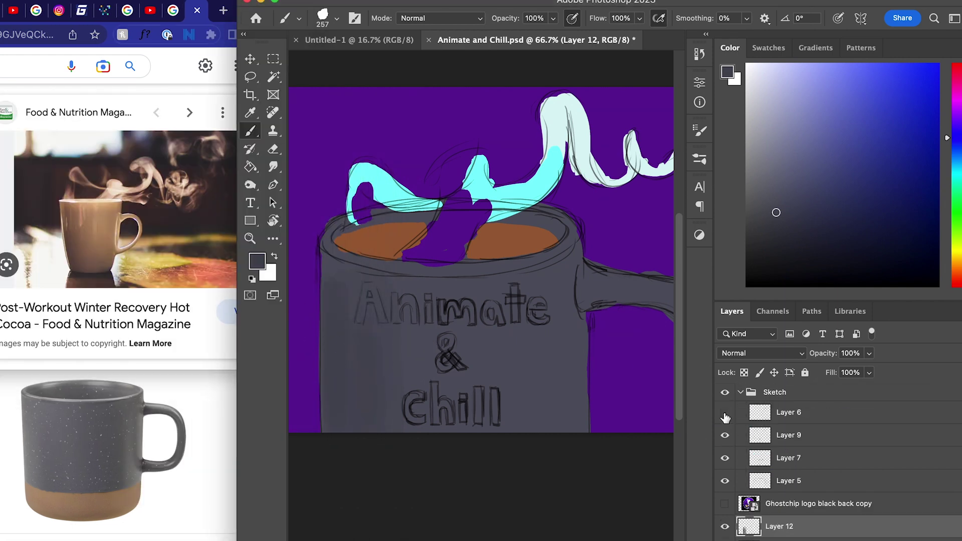
# Merge the "&" and lettering layers, hide the result, move it out of the Sketch group and rename it "text".
pyautogui.click(767, 435)
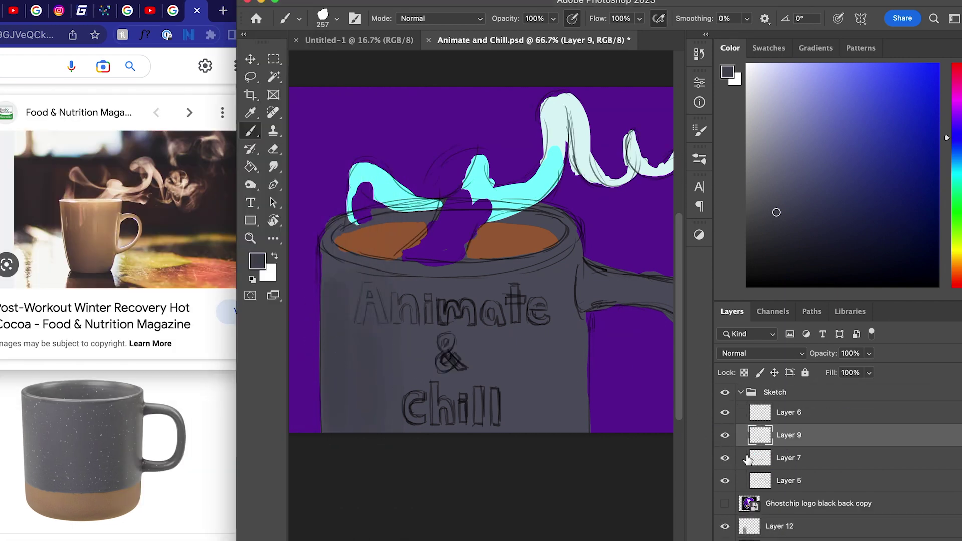
pyautogui.press('super+e')
pyautogui.click(724, 435)
pyautogui.moveTo(749, 436); pyautogui.dragTo(747, 388)
pyautogui.click(741, 415)
pyautogui.doubleClick(778, 394)
pyautogui.write('text')
# Move the mug shading layer above the Sketch group and paint over the left side of the mug's body.
pyautogui.moveTo(748, 459); pyautogui.dragTo(756, 406)
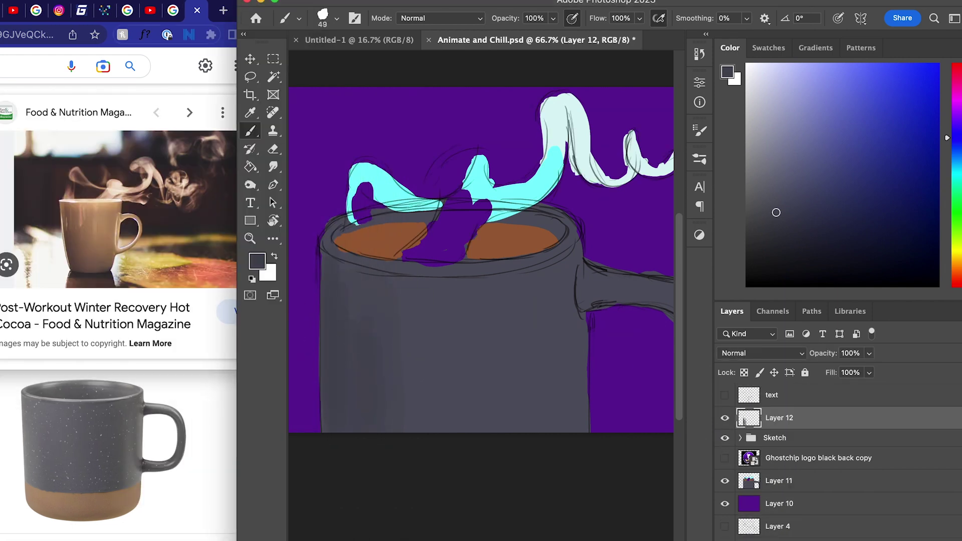
pyautogui.moveTo(320, 251); pyautogui.dragTo(321, 411)
pyautogui.moveTo(354, 329)
pyautogui.mouseDown()
pyautogui.moveTo(381, 329)
pyautogui.moveTo(405, 421)
pyautogui.mouseUp()
# Enlarge the brush, sample greys from the mug and paint over the sketch lines along the right part of the rim.
pyautogui.keyDown('alt'); pyautogui.click(380, 326); pyautogui.keyUp('alt')
pyautogui.press(']')
pyautogui.press(']')
pyautogui.press(']')
pyautogui.press(']')
pyautogui.keyDown('alt'); pyautogui.click(501, 273); pyautogui.keyUp('alt')
pyautogui.keyDown('alt'); pyautogui.click(401, 275); pyautogui.keyUp('alt')
pyautogui.moveTo(401, 277)
pyautogui.mouseDown()
pyautogui.moveTo(556, 255)
pyautogui.moveTo(452, 233)
pyautogui.mouseUp()
pyautogui.keyDown('alt'); pyautogui.click(502, 231); pyautogui.keyUp('alt')
# Sample greys from the mug and paint vertical shading strokes down the right part of the mug's body.
pyautogui.keyDown('alt'); pyautogui.click(451, 321); pyautogui.keyUp('alt')
pyautogui.moveTo(467, 307); pyautogui.dragTo(467, 423)
pyautogui.keyDown('alt'); pyautogui.click(501, 371); pyautogui.keyUp('alt')
pyautogui.moveTo(484, 343); pyautogui.dragTo(484, 423)
pyautogui.keyDown('alt'); pyautogui.click(451, 320); pyautogui.keyUp('alt')
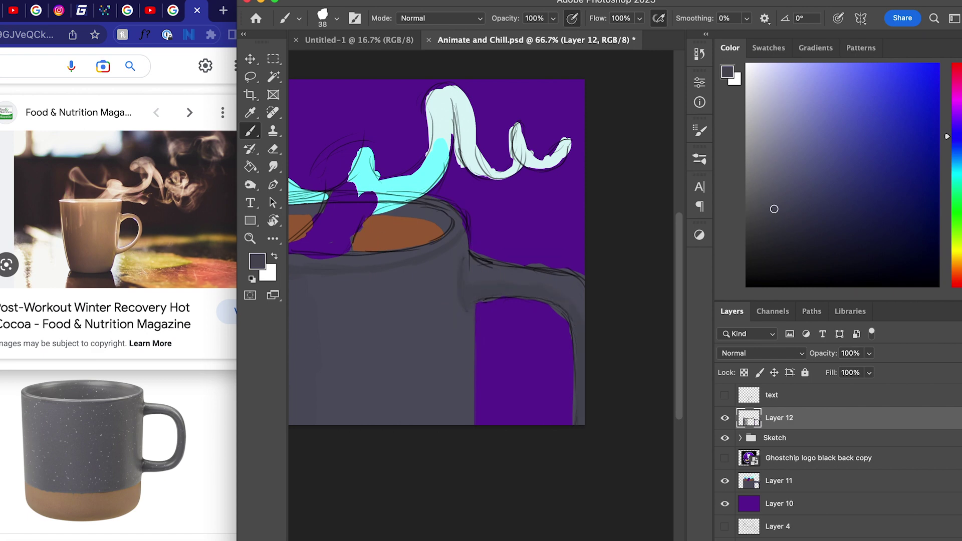
# Paint over the sketch lines around the handle's inner opening with sampled grey and background purple.
pyautogui.moveTo(559, 307); pyautogui.dragTo(573, 346)
pyautogui.moveTo(572, 386); pyautogui.dragTo(572, 405)
pyautogui.keyDown('alt'); pyautogui.click(549, 346); pyautogui.keyUp('alt')
pyautogui.keyDown('alt'); pyautogui.click(579, 346); pyautogui.keyUp('alt')
pyautogui.keyDown('alt'); pyautogui.click(549, 346); pyautogui.keyUp('alt')
pyautogui.moveTo(565, 317); pyautogui.dragTo(551, 306)
pyautogui.moveTo(482, 301); pyautogui.dragTo(558, 306)
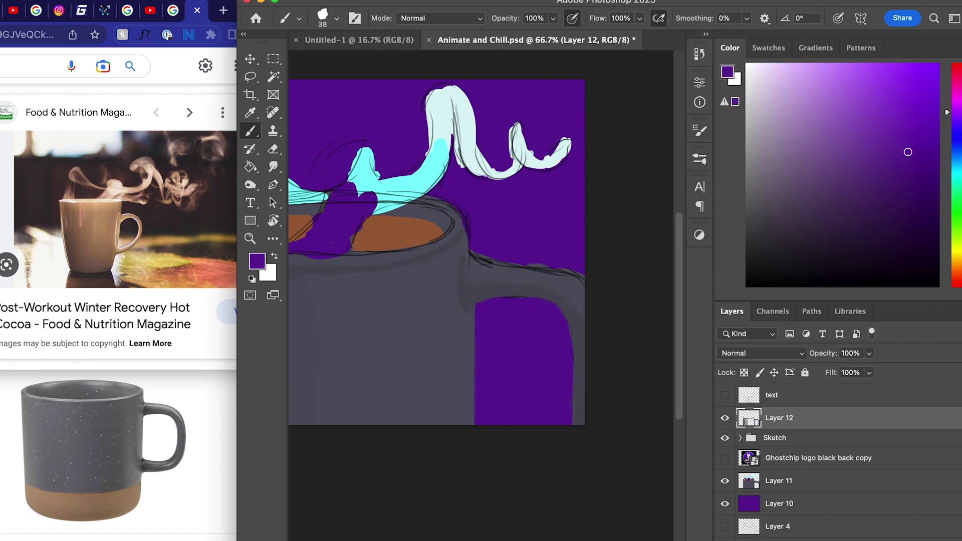
# Flip the canvas horizontally and paint sampled background purple over the sketch lines along the handle's upper edge.
pyautogui.press('super+minus')
pyautogui.click(145, 0)
pyautogui.moveTo(178, 109)
pyautogui.click(346, 168)
pyautogui.press('Tab')
pyautogui.keyDown('super'); pyautogui.click(447, 269); pyautogui.keyUp('super')
pyautogui.keyDown('alt'); pyautogui.click(370, 302); pyautogui.keyUp('alt')
pyautogui.moveTo(379, 307); pyautogui.dragTo(406, 310)
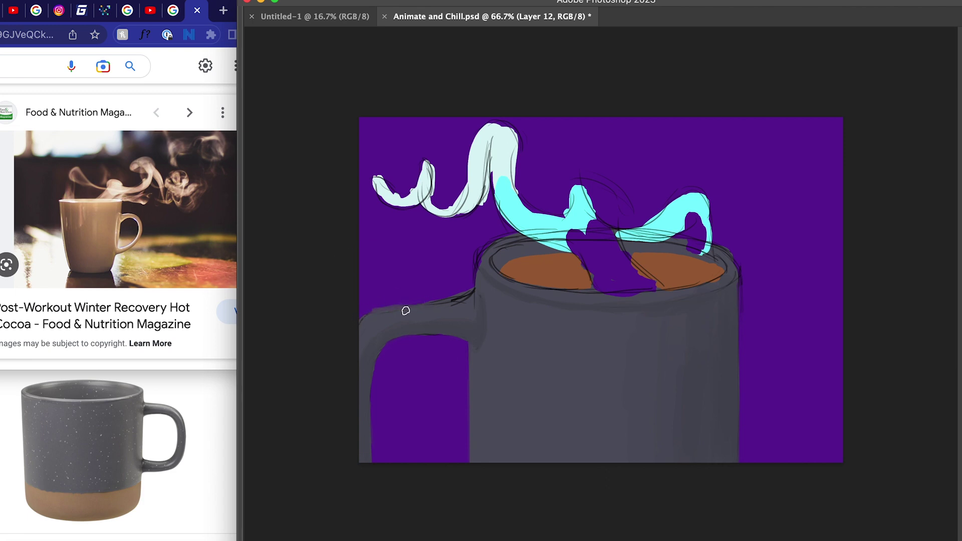
# Clean up the rim's outer edge near the handle, and paint grey and coffee brown along the front inner rim.
pyautogui.keyDown('alt'); pyautogui.click(479, 271); pyautogui.keyUp('alt')
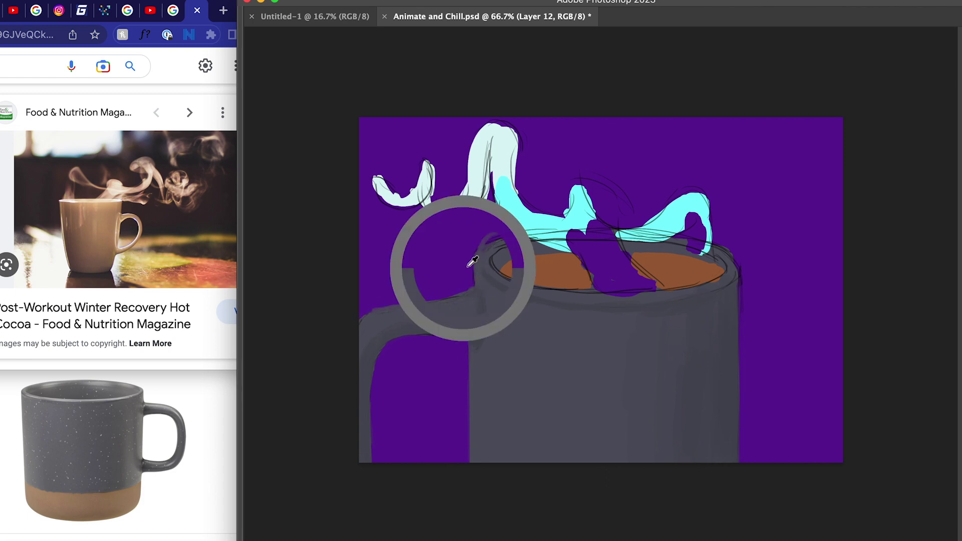
pyautogui.moveTo(477, 266); pyautogui.dragTo(481, 253)
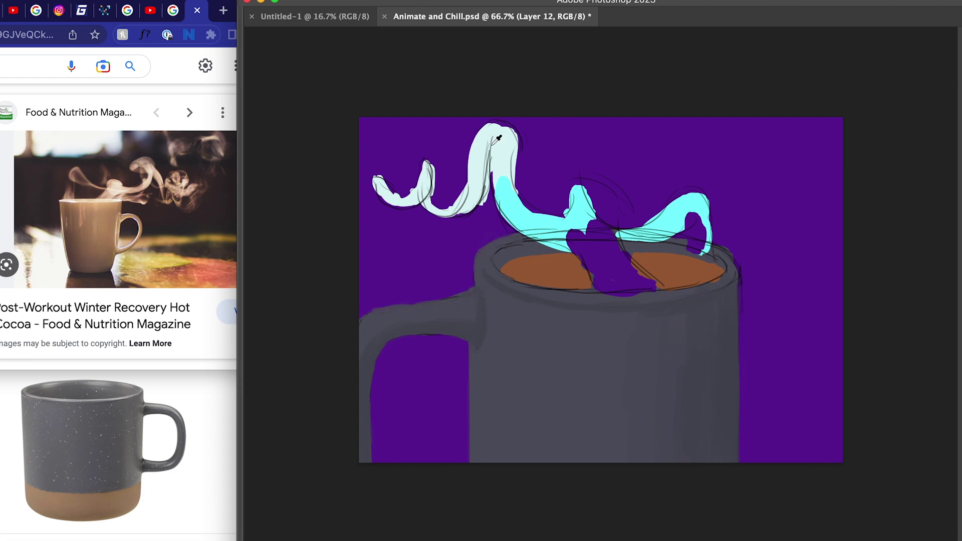
pyautogui.keyDown('alt'); pyautogui.click(498, 268); pyautogui.keyUp('alt')
pyautogui.moveTo(499, 275)
pyautogui.mouseDown()
pyautogui.moveTo(605, 292)
pyautogui.moveTo(722, 273)
pyautogui.mouseUp()
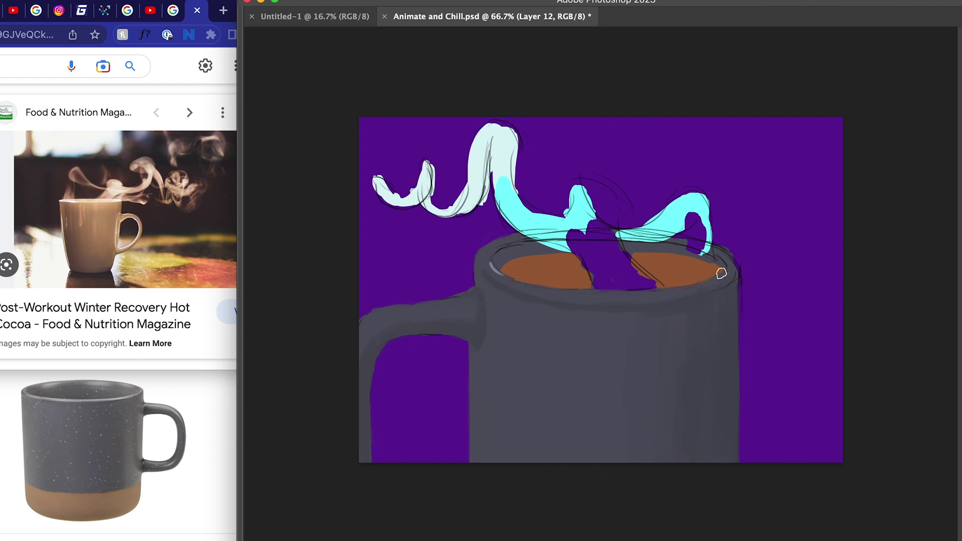
pyautogui.moveTo(590, 290); pyautogui.dragTo(671, 286)
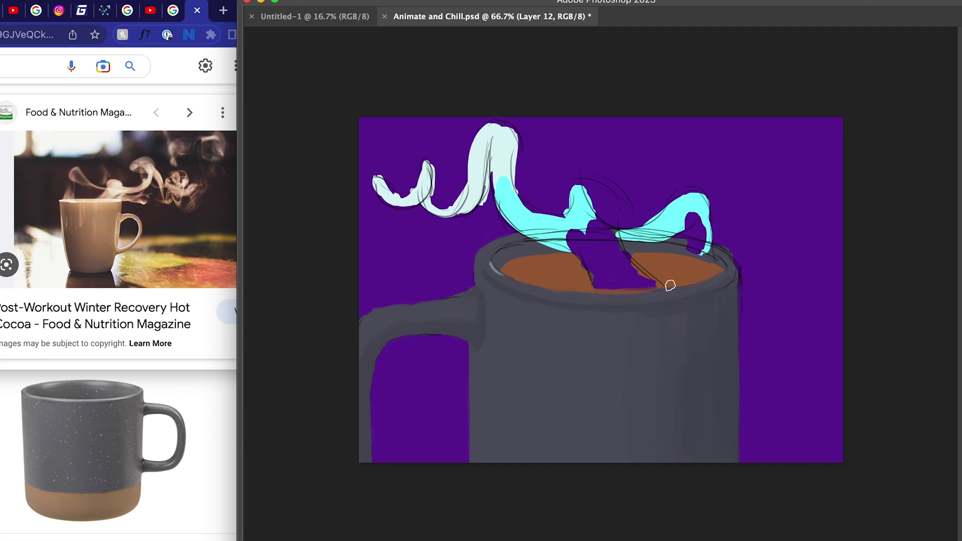
# Switch to another brush preset and open its Texture settings.
pyautogui.press('Tab')
pyautogui.click(699, 159)
pyautogui.scroll(-5, 549, 399)
pyautogui.click(700, 130)
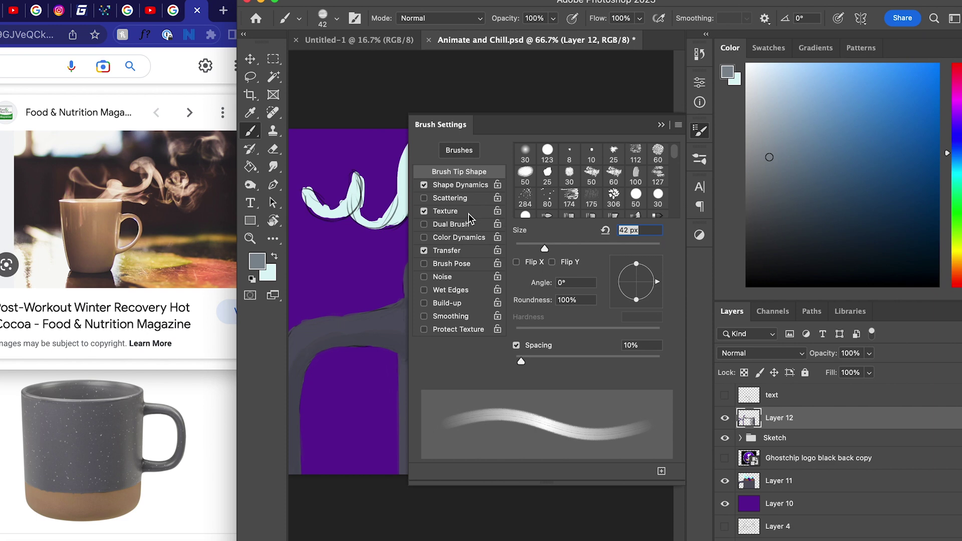
pyautogui.click(469, 213)
pyautogui.click(700, 130)
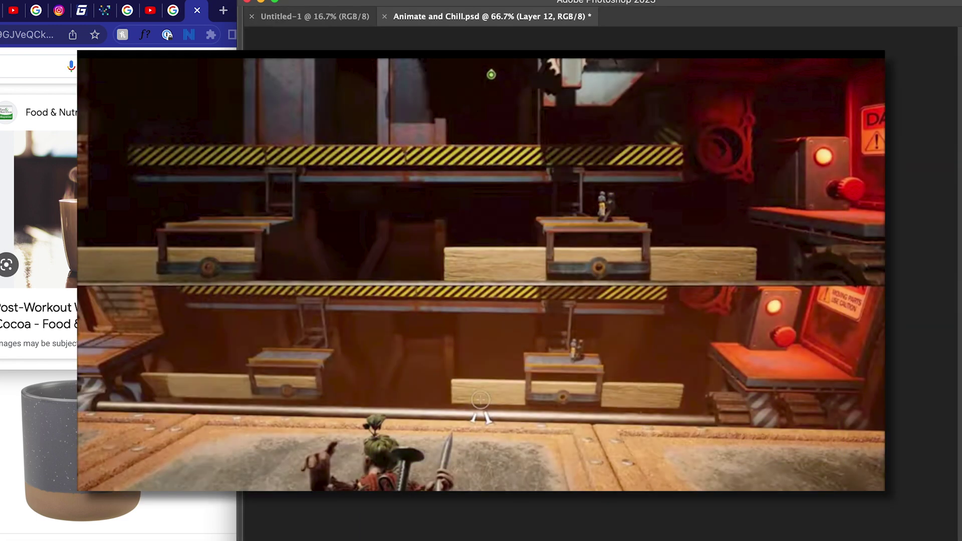
# Flip the canvas back horizontally and blend sampled greys over the mug's left side, back rim and handle.
pyautogui.click(141, 1)
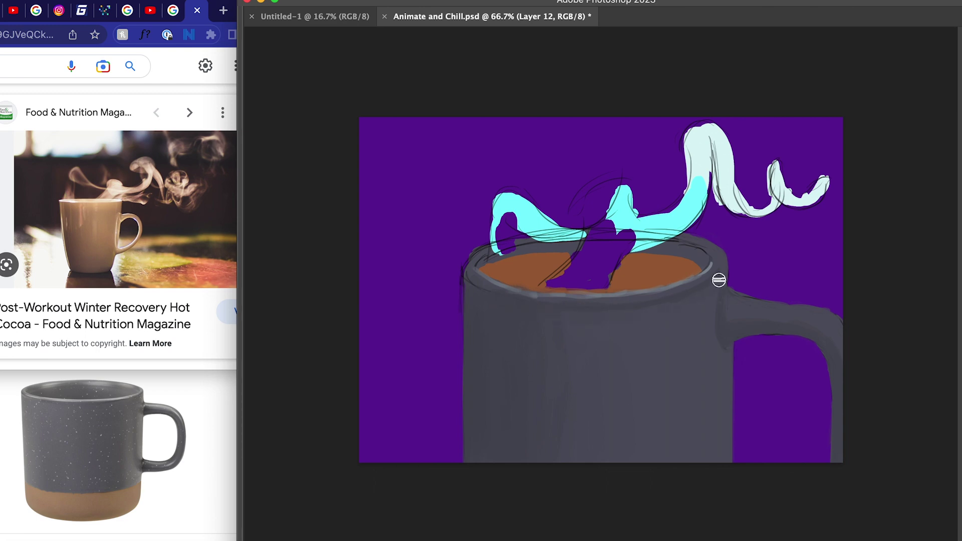
pyautogui.keyDown('alt'); pyautogui.click(506, 289); pyautogui.keyUp('alt')
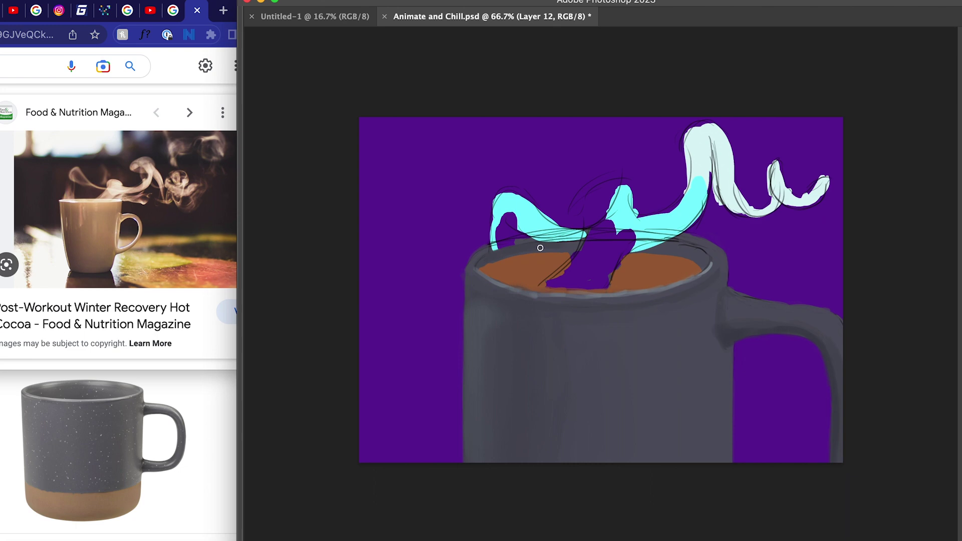
pyautogui.keyDown('alt'); pyautogui.click(472, 270); pyautogui.keyUp('alt')
pyautogui.moveTo(676, 244)
pyautogui.mouseDown()
pyautogui.moveTo(689, 253)
pyautogui.moveTo(652, 254)
pyautogui.mouseUp()
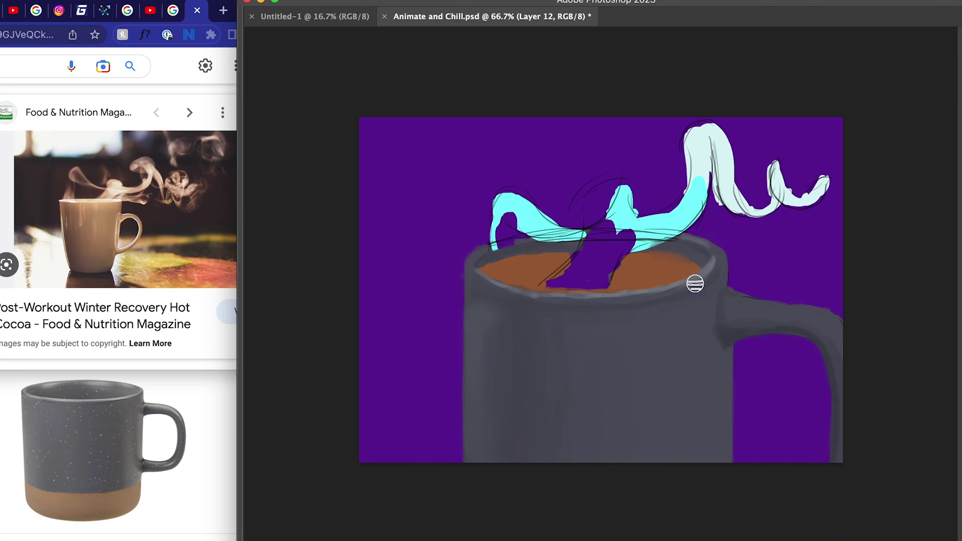
pyautogui.moveTo(756, 310); pyautogui.dragTo(843, 352)
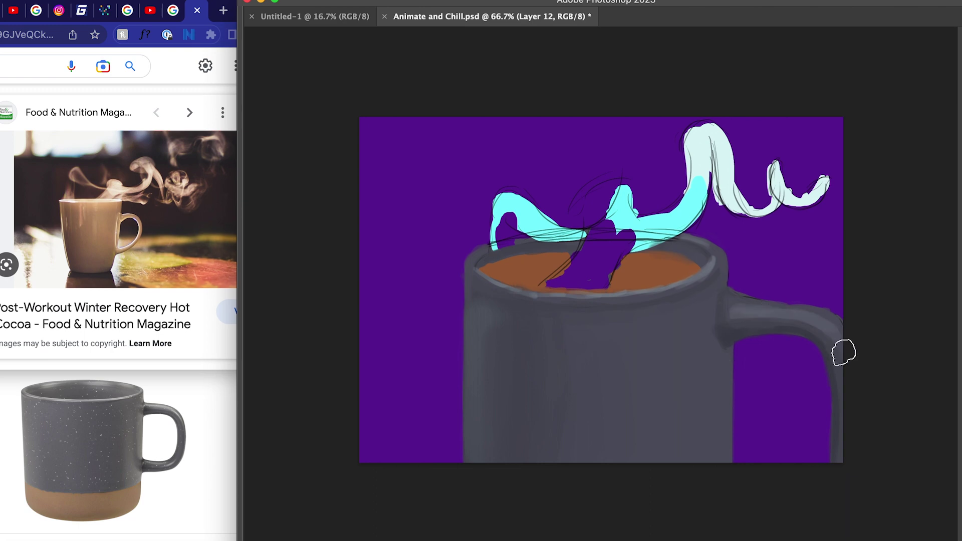
# Sample the pale steam color and brush translucent highlights along the handle and below the rim, adjusting the brush opacity.
pyautogui.keyDown('alt'); pyautogui.click(725, 163); pyautogui.keyUp('alt')
pyautogui.moveTo(805, 323); pyautogui.dragTo(816, 327)
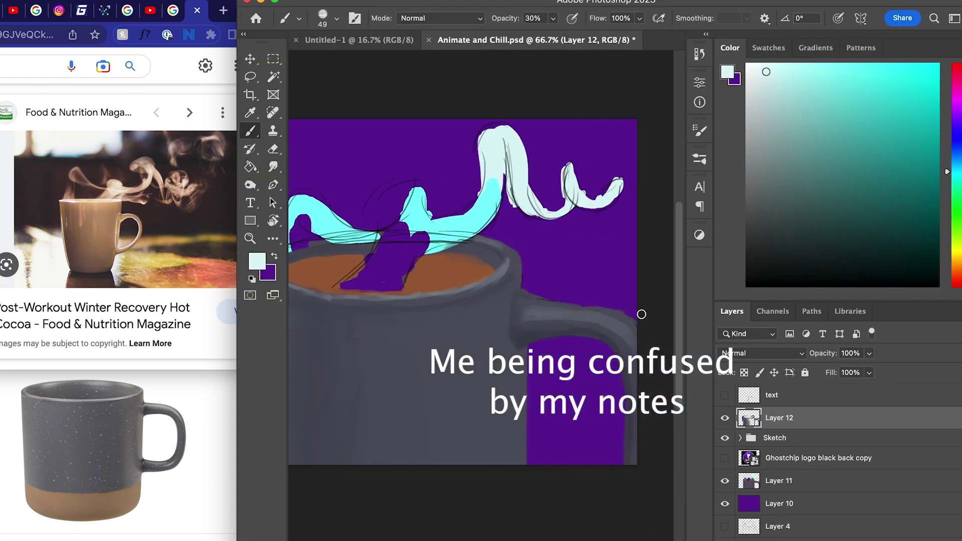
pyautogui.moveTo(553, 316); pyautogui.dragTo(609, 326)
pyautogui.click(553, 19)
pyautogui.moveTo(554, 37)
pyautogui.mouseDown()
pyautogui.moveTo(580, 37)
pyautogui.moveTo(562, 36)
pyautogui.mouseUp()
pyautogui.click(651, 317)
pyautogui.click(553, 18)
pyautogui.moveTo(566, 314); pyautogui.dragTo(598, 319)
pyautogui.moveTo(451, 311)
pyautogui.mouseDown()
pyautogui.moveTo(471, 295)
pyautogui.moveTo(519, 306)
pyautogui.mouseUp()
# Darken the inner left rim and blend sampled purple into the right side of the mug's body with the textured brush.
pyautogui.keyDown('alt'); pyautogui.click(360, 301); pyautogui.keyUp('alt')
pyautogui.click(785, 240)
pyautogui.moveTo(352, 259); pyautogui.dragTo(358, 259)
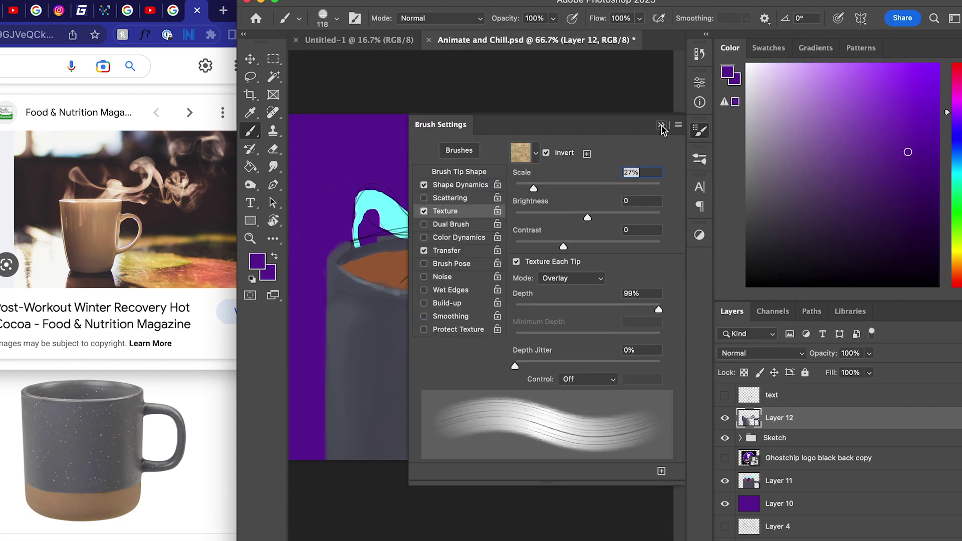
pyautogui.click(662, 126)
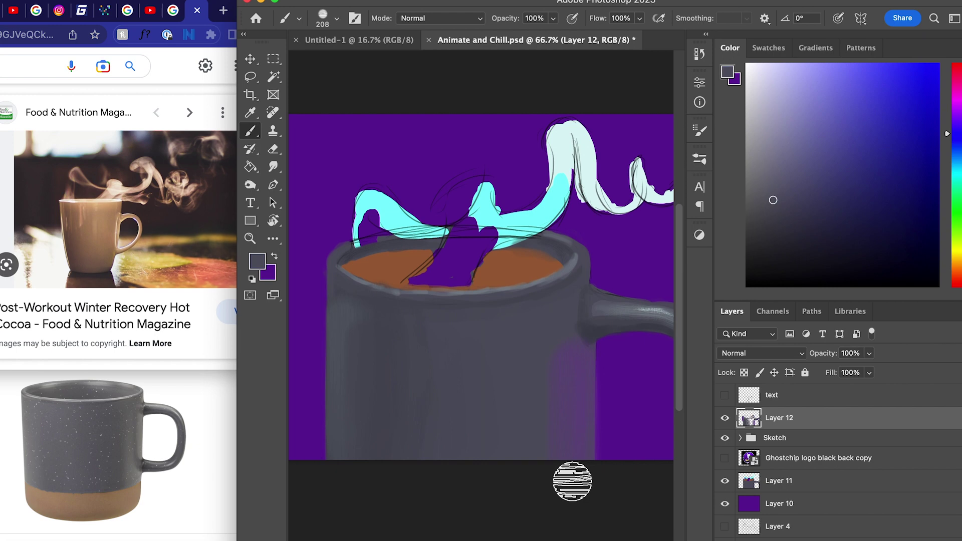
pyautogui.press('Tab')
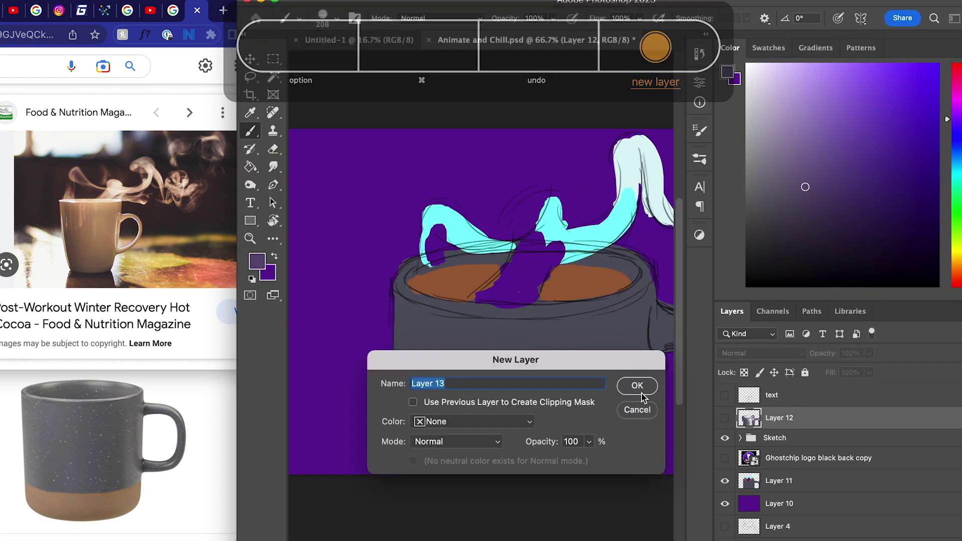
# Add a new layer above the hidden Layer 12 and paint mug grey over the sketch lines on both sides of the body.
pyautogui.press('Return')
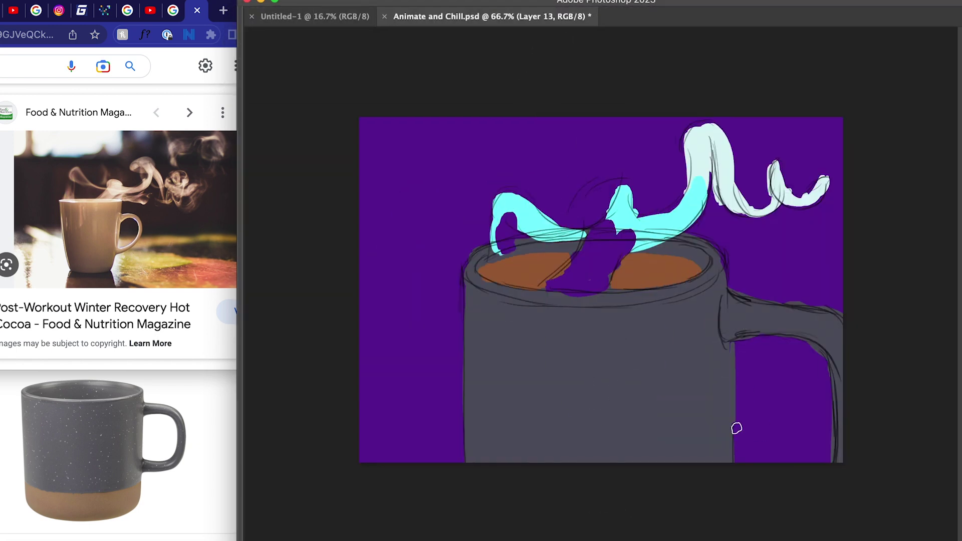
pyautogui.moveTo(736, 429); pyautogui.dragTo(741, 535)
pyautogui.moveTo(468, 286); pyautogui.dragTo(467, 466)
pyautogui.press('Tab')
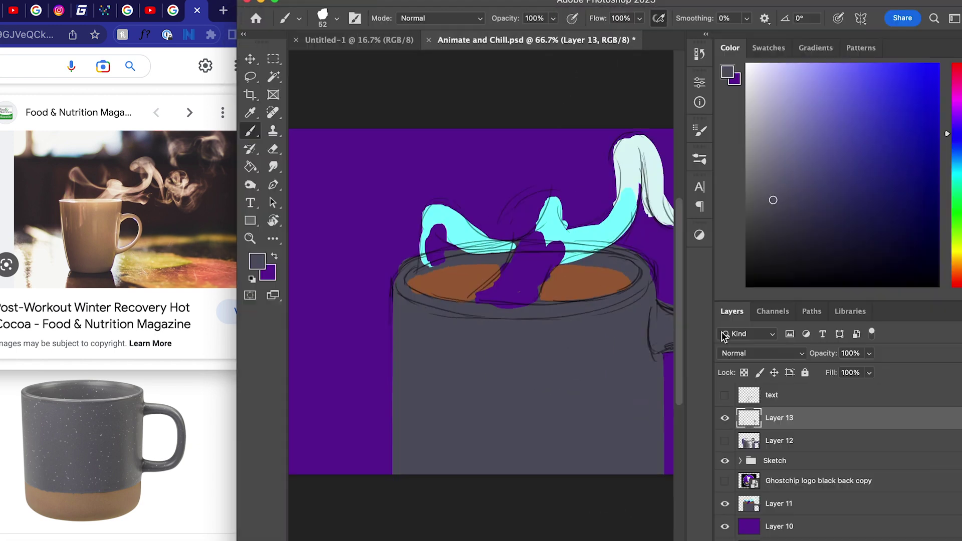
# Pick a darker grey and paint the handle's outline and body with it.
pyautogui.click(774, 218)
pyautogui.press('Tab')
pyautogui.moveTo(726, 322)
pyautogui.mouseDown()
pyautogui.moveTo(823, 346)
pyautogui.moveTo(837, 461)
pyautogui.mouseUp()
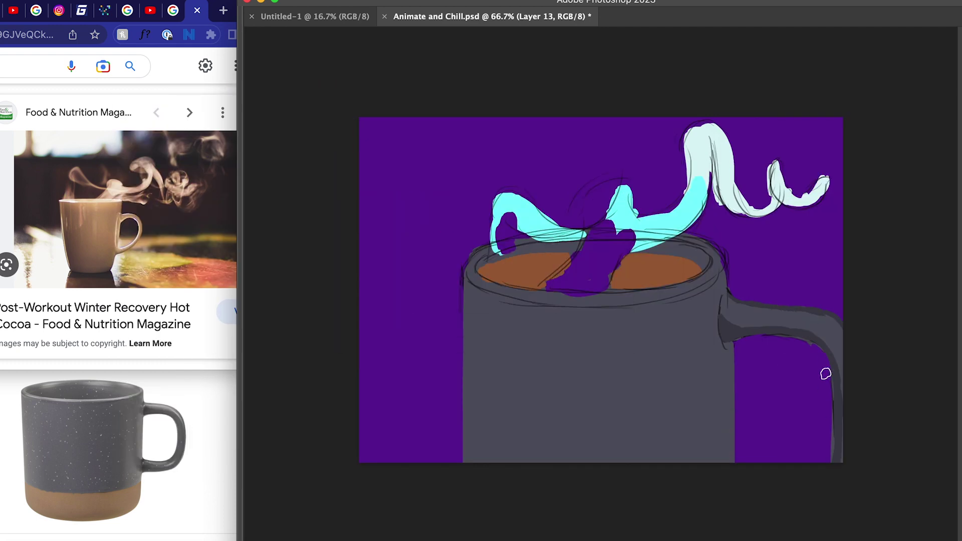
pyautogui.moveTo(836, 411); pyautogui.dragTo(838, 455)
pyautogui.moveTo(758, 318)
pyautogui.mouseDown()
pyautogui.moveTo(835, 376)
pyautogui.moveTo(855, 377)
pyautogui.mouseUp()
pyautogui.keyDown('alt'); pyautogui.click(582, 363); pyautogui.keyUp('alt')
pyautogui.press('Tab')
pyautogui.press('Tab')
pyautogui.moveTo(733, 326); pyautogui.dragTo(773, 325)
pyautogui.press('super+z')
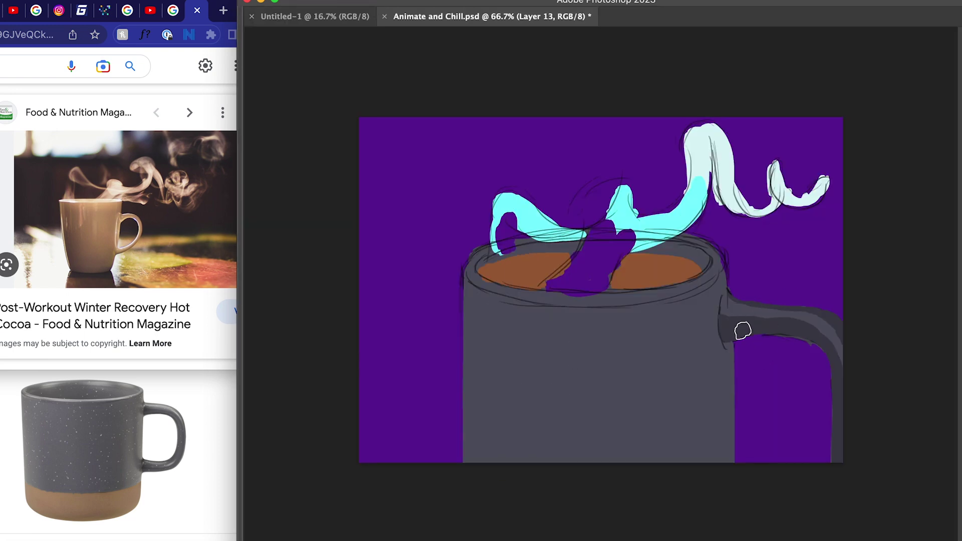
# Sample the handle's grey, darken it and paint deeper shadow strokes along the handle.
pyautogui.press('Tab')
pyautogui.press('Tab')
pyautogui.keyDown('alt'); pyautogui.click(791, 327); pyautogui.keyUp('alt')
pyautogui.press('Tab')
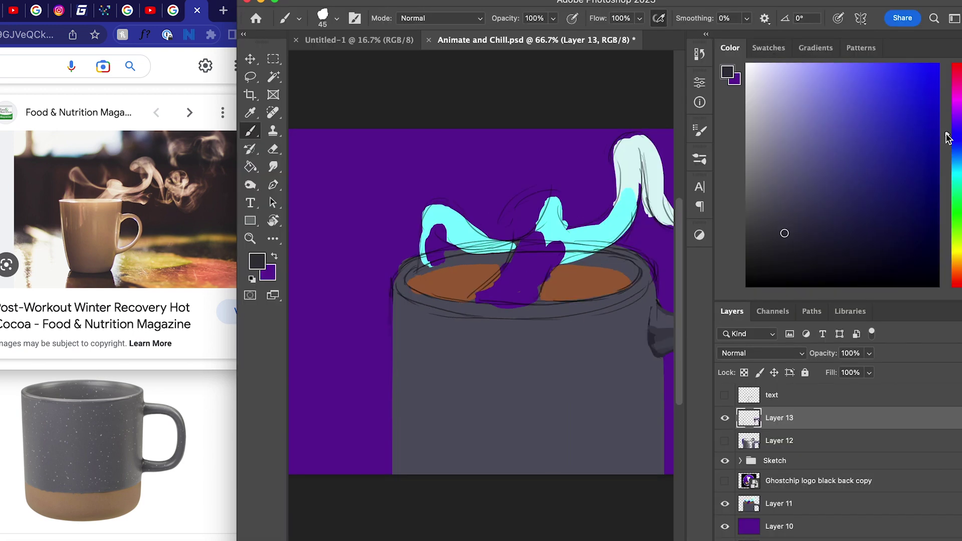
pyautogui.press('Tab')
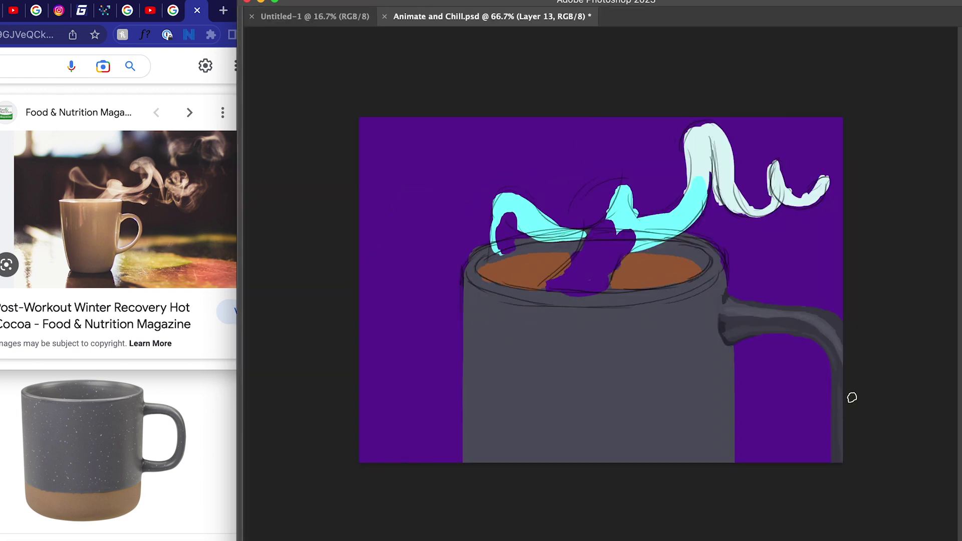
# Paint brownish-grey highlights along the handle from the mug's side around its outer curve.
pyautogui.keyDown('alt'); pyautogui.click(736, 305); pyautogui.keyUp('alt')
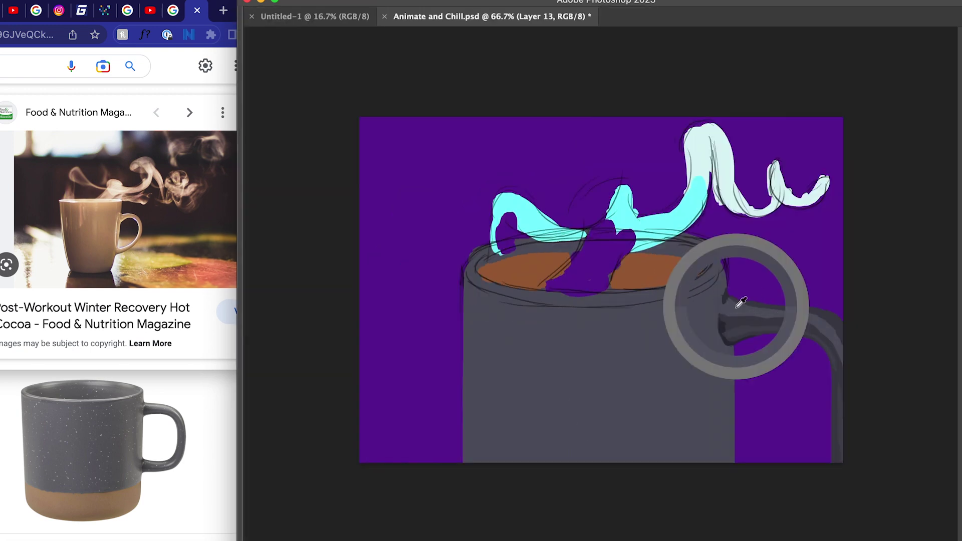
pyautogui.press('Tab')
pyautogui.press('Tab')
pyautogui.press('Tab')
pyautogui.moveTo(729, 308)
pyautogui.mouseDown()
pyautogui.moveTo(771, 315)
pyautogui.moveTo(834, 352)
pyautogui.mouseUp()
pyautogui.press('Tab')
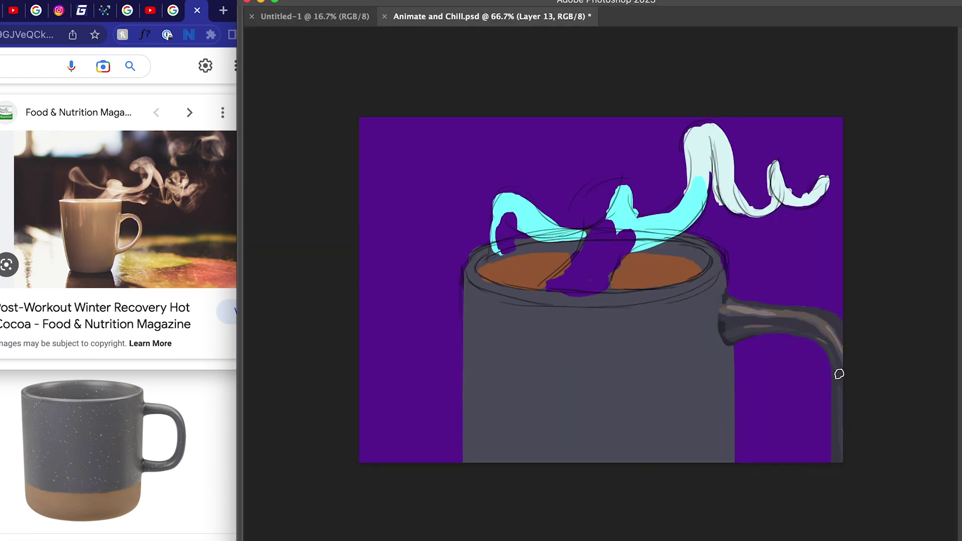
# Sample the brownish grey from the handle and paint it along the front of the mug's rim.
pyautogui.keyDown('alt'); pyautogui.click(781, 315); pyautogui.keyUp('alt')
pyautogui.moveTo(485, 284)
pyautogui.mouseDown()
pyautogui.moveTo(533, 296)
pyautogui.moveTo(684, 291)
pyautogui.mouseUp()
pyautogui.moveTo(620, 292); pyautogui.dragTo(704, 282)
# Colorize background Layer 10 dark red with Hue/Saturation, using a saturation of 73.
pyautogui.press('Tab')
pyautogui.click(780, 526)
pyautogui.press('super+u')
pyautogui.click(915, 174)
pyautogui.moveTo(750, 131); pyautogui.dragTo(814, 129)
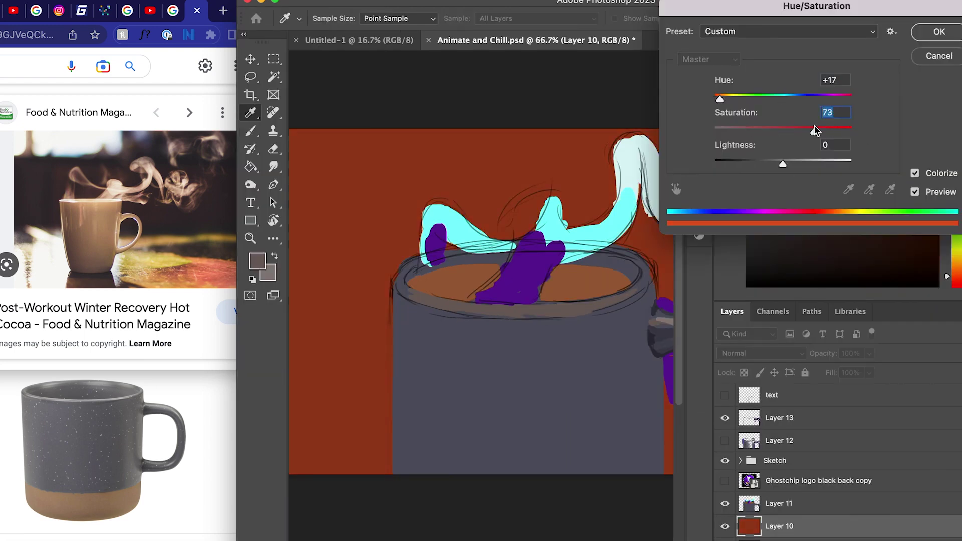
pyautogui.moveTo(720, 99); pyautogui.dragTo(717, 98)
pyautogui.click(940, 31)
# Return to Layer 13 and paint dark grey along the inner left part of the mug's back rim.
pyautogui.click(779, 418)
pyautogui.press('Tab')
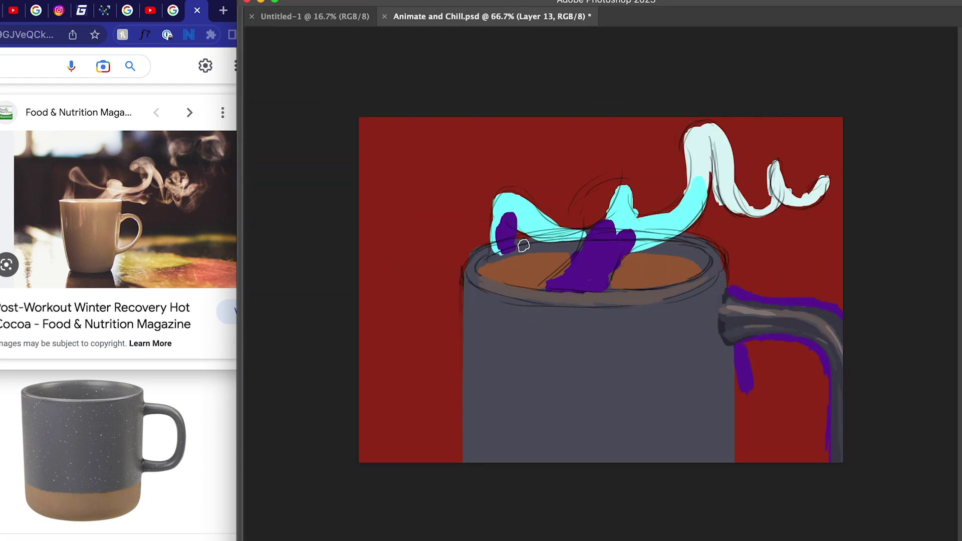
pyautogui.moveTo(523, 245); pyautogui.dragTo(521, 244)
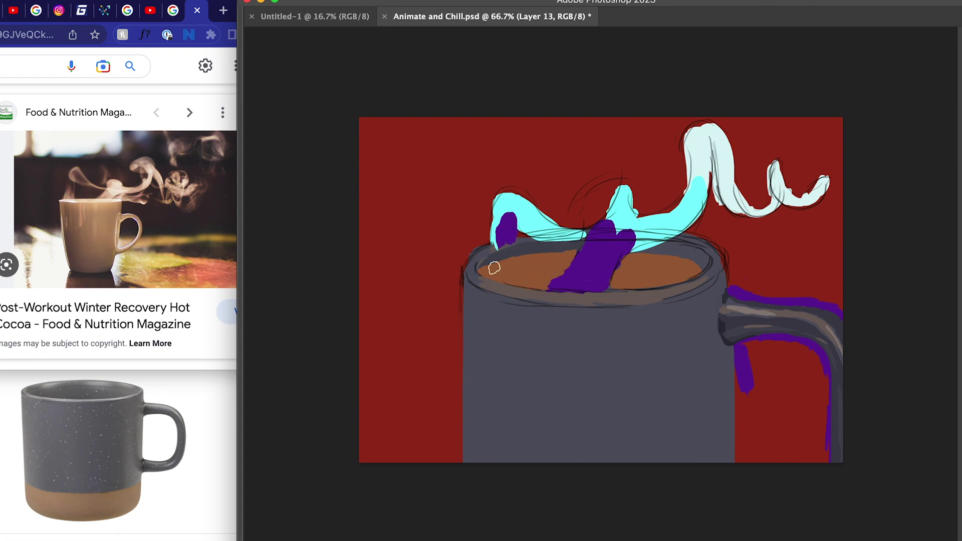
pyautogui.press('Tab')
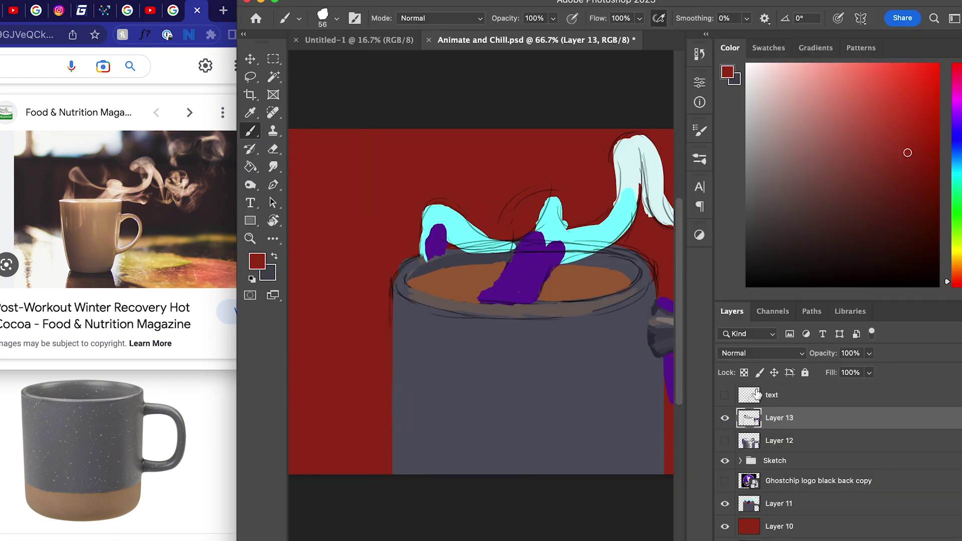
# Add a new layer clipped to background Layer 10 and pick a dark red.
pyautogui.press('super+minus')
pyautogui.click(777, 525)
pyautogui.press('super+shift+n')
pyautogui.press('Return')
pyautogui.press('super+alt+g')
pyautogui.click(918, 199)
# Choose another brush preset and brush dark red shades over the background on the clipped layer.
pyautogui.click(699, 159)
pyautogui.scroll(-10, 606, 311)
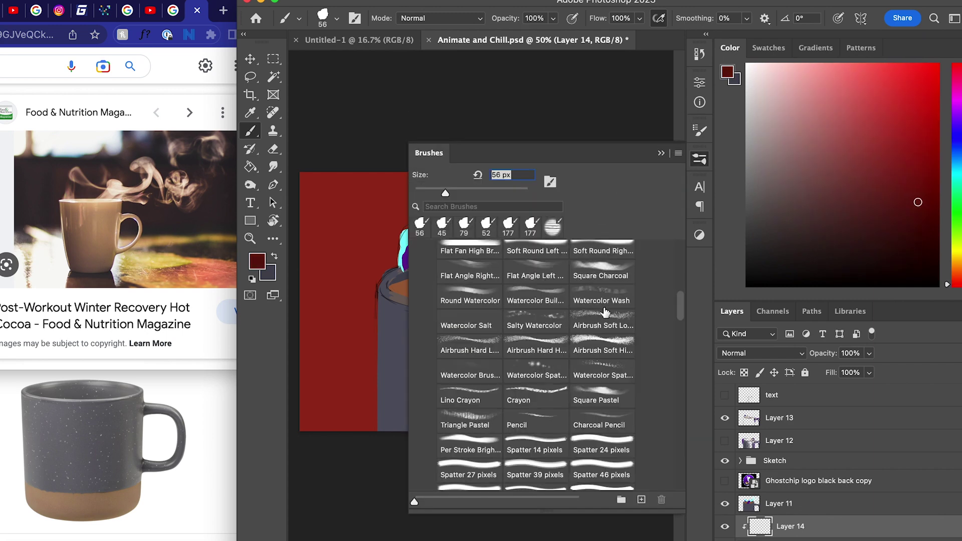
pyautogui.click(606, 312)
pyautogui.moveTo(330, 211); pyautogui.dragTo(397, 245)
pyautogui.click(908, 167)
pyautogui.moveTo(338, 415); pyautogui.dragTo(440, 284)
pyautogui.click(923, 222)
pyautogui.moveTo(946, 281); pyautogui.dragTo(946, 287)
# Blend sampled reds down the background's left side and paint a light orange-red on the area near the handle.
pyautogui.keyDown('alt'); pyautogui.click(501, 219); pyautogui.keyUp('alt')
pyautogui.moveTo(321, 215)
pyautogui.mouseDown()
pyautogui.moveTo(498, 174)
pyautogui.moveTo(311, 322)
pyautogui.mouseUp()
pyautogui.keyDown('alt'); pyautogui.click(341, 191); pyautogui.keyUp('alt')
pyautogui.keyDown('alt'); pyautogui.click(338, 251); pyautogui.keyUp('alt')
pyautogui.click(876, 121)
pyautogui.click(954, 277)
pyautogui.moveTo(619, 368); pyautogui.dragTo(641, 306)
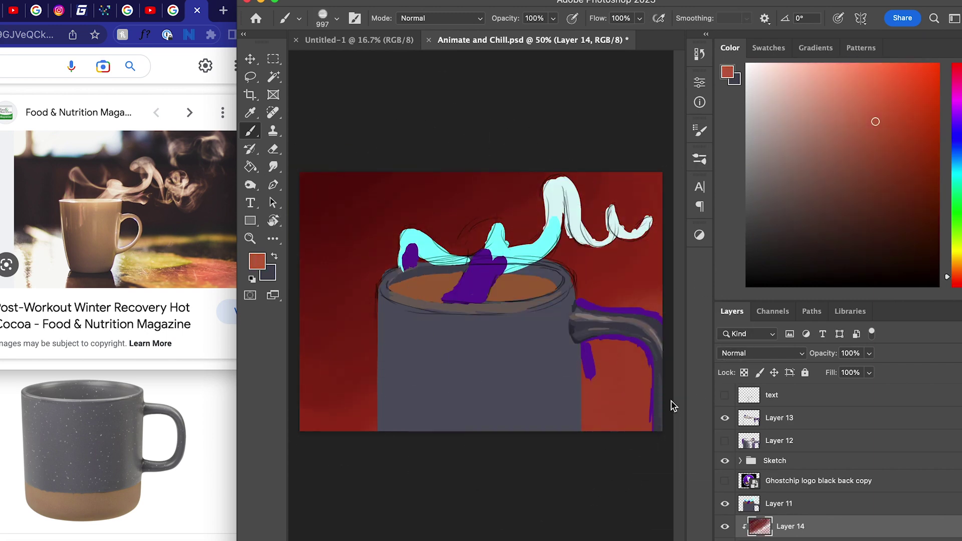
# Delete the clipped layer holding the red background shading.
pyautogui.scroll(-1, 788, 479)
pyautogui.click(726, 518)
pyautogui.press('Delete')
# Add an unclipped layer above Layer 10 and brush a red-orange to light orange glow over the background with a large brush.
pyautogui.press('super+shift+alt+n')
pyautogui.moveTo(373, 404); pyautogui.dragTo(401, 321)
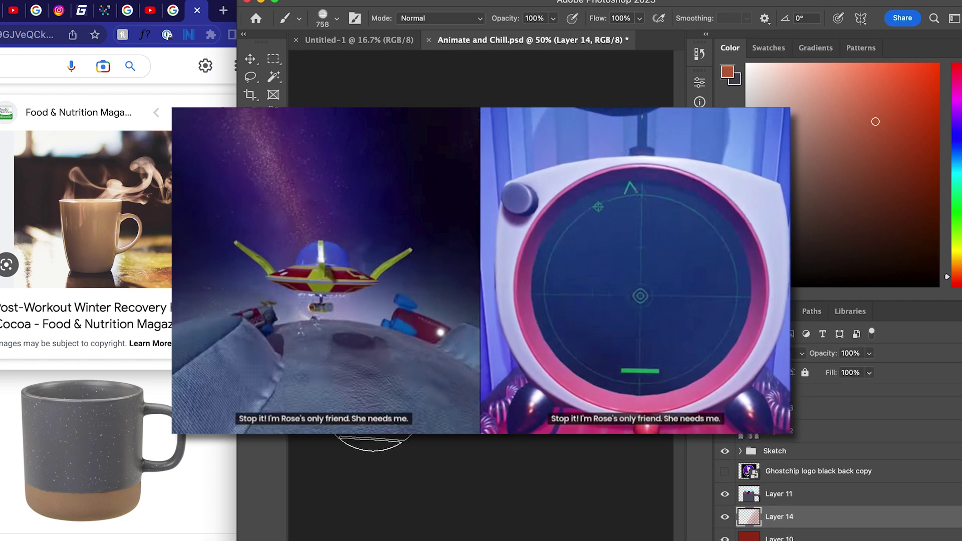
pyautogui.press(']')
pyautogui.press(']')
pyautogui.click(894, 140)
pyautogui.click(864, 109)
pyautogui.click(953, 271)
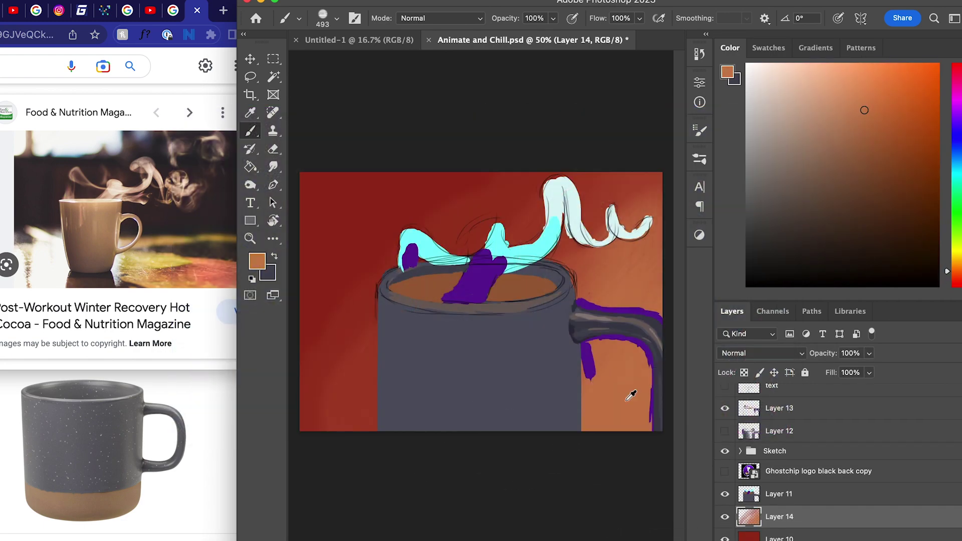
pyautogui.keyDown('alt'); pyautogui.click(628, 397); pyautogui.keyUp('alt')
pyautogui.moveTo(624, 383)
pyautogui.mouseDown()
pyautogui.moveTo(662, 403)
pyautogui.moveTo(626, 391)
pyautogui.mouseUp()
# Hide Layers 10 and 14, add a new layer between them and fill it with light orange.
pyautogui.click(780, 539)
pyautogui.click(725, 537)
pyautogui.scroll(-3, 779, 481)
pyautogui.press('super+shift+alt+n')
pyautogui.click(725, 449)
pyautogui.click(769, 48)
pyautogui.press('g')
pyautogui.click(346, 300)
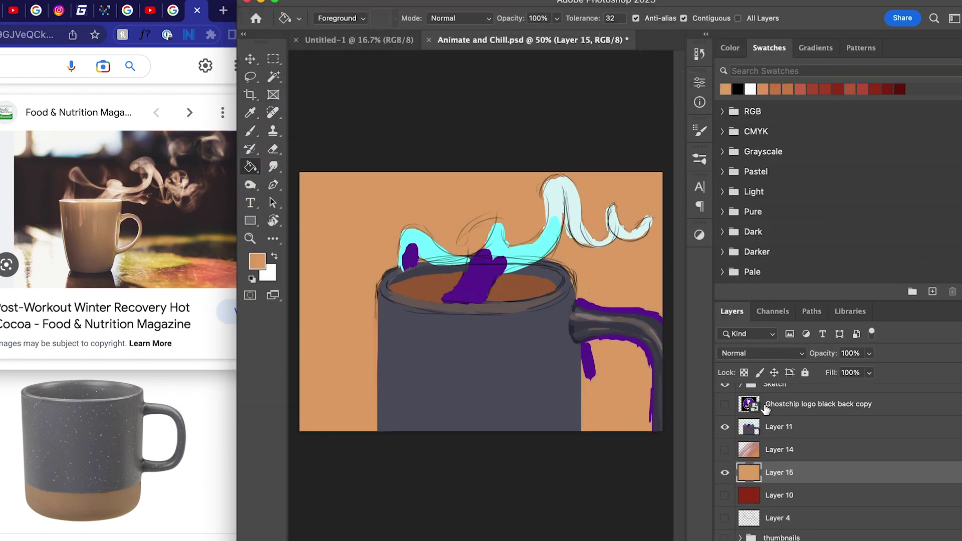
# Add a new layer above Layer 15 and brush darker orange shading over the background's left side with a large brush.
pyautogui.press('super+shift+alt+n')
pyautogui.click(730, 47)
pyautogui.click(870, 104)
pyautogui.press('b')
pyautogui.moveTo(356, 290); pyautogui.dragTo(426, 210)
# Paint the background's right side with lighter oranges and blend them around the handle and the upper corner.
pyautogui.click(824, 82)
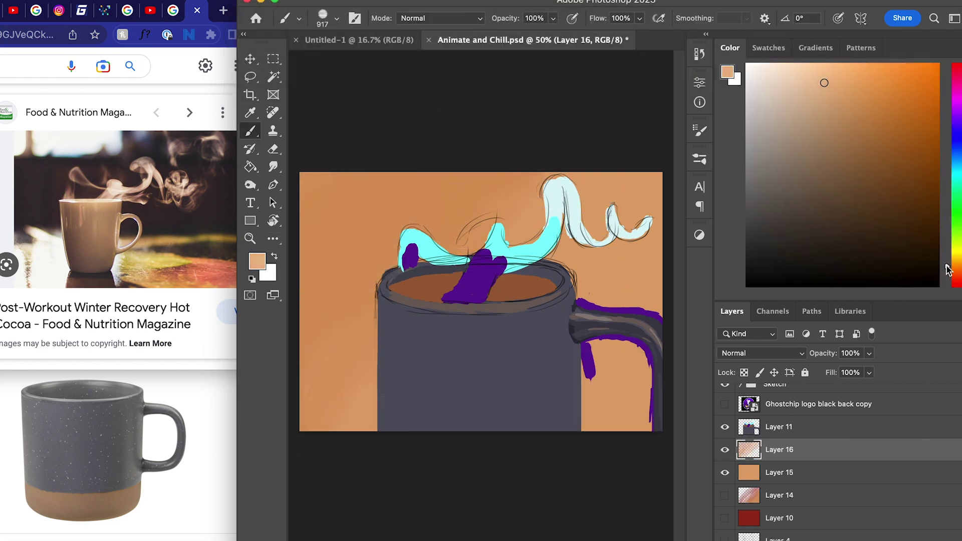
pyautogui.moveTo(639, 251); pyautogui.dragTo(617, 396)
pyautogui.click(954, 263)
pyautogui.click(815, 75)
pyautogui.moveTo(648, 303); pyautogui.dragTo(617, 396)
pyautogui.press('[')
pyautogui.press('[')
pyautogui.keyDown('alt'); pyautogui.click(621, 190); pyautogui.keyUp('alt')
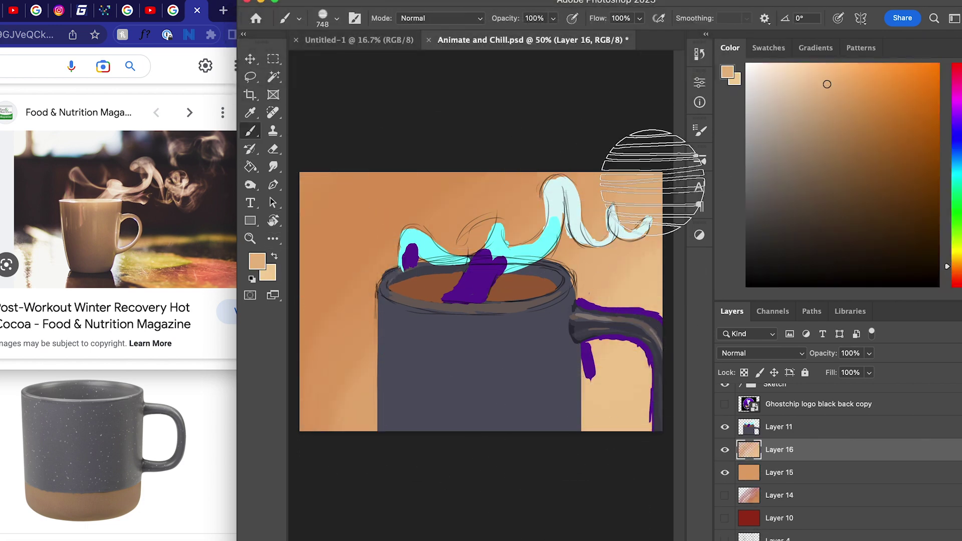
pyautogui.moveTo(651, 182); pyautogui.dragTo(617, 261)
# Pick a rough-edged brush and add a new layer above Layer 13, viewed at 100%.
pyautogui.scroll(3, 778, 453)
pyautogui.click(779, 419)
pyautogui.click(699, 159)
pyautogui.click(468, 223)
pyautogui.press('super+shift+alt+n')
pyautogui.press('q')
pyautogui.press('q')
pyautogui.press('Tab')
pyautogui.press('super+1')
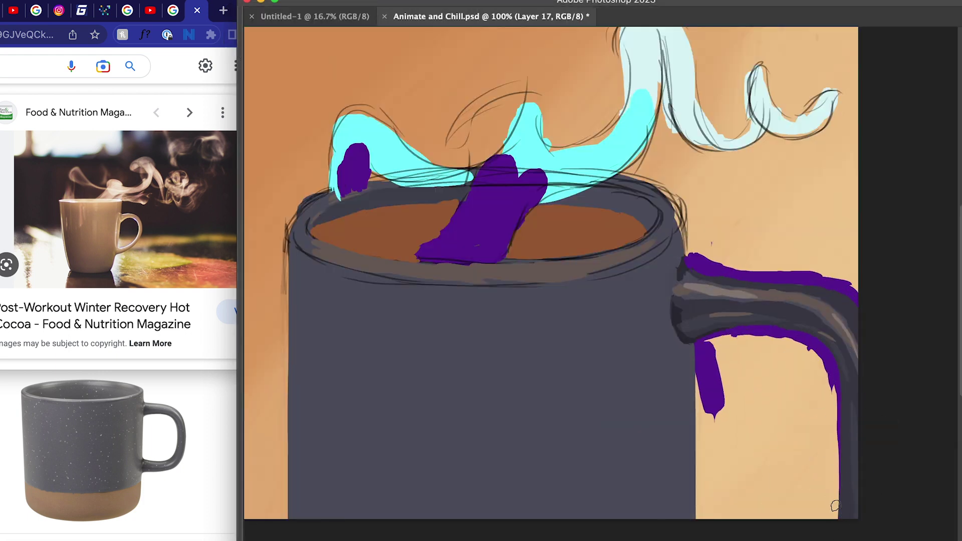
# Cover the purple drip below the handle with the background colour.
pyautogui.scroll(2, 841, 474)
pyautogui.moveTo(826, 444); pyautogui.dragTo(839, 436)
pyautogui.press('e')
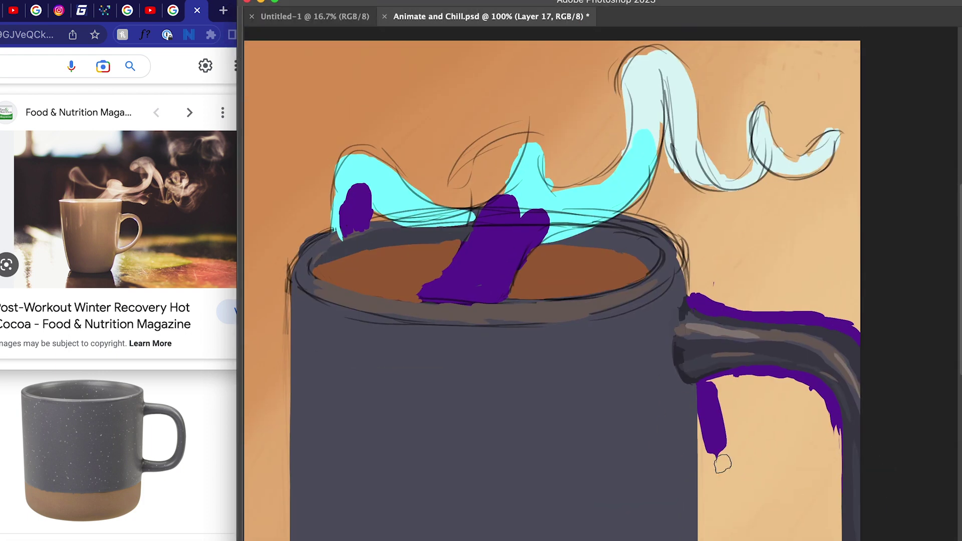
pyautogui.moveTo(723, 462)
pyautogui.mouseDown()
pyautogui.moveTo(702, 392)
pyautogui.moveTo(690, 532)
pyautogui.mouseUp()
pyautogui.press('super+z')
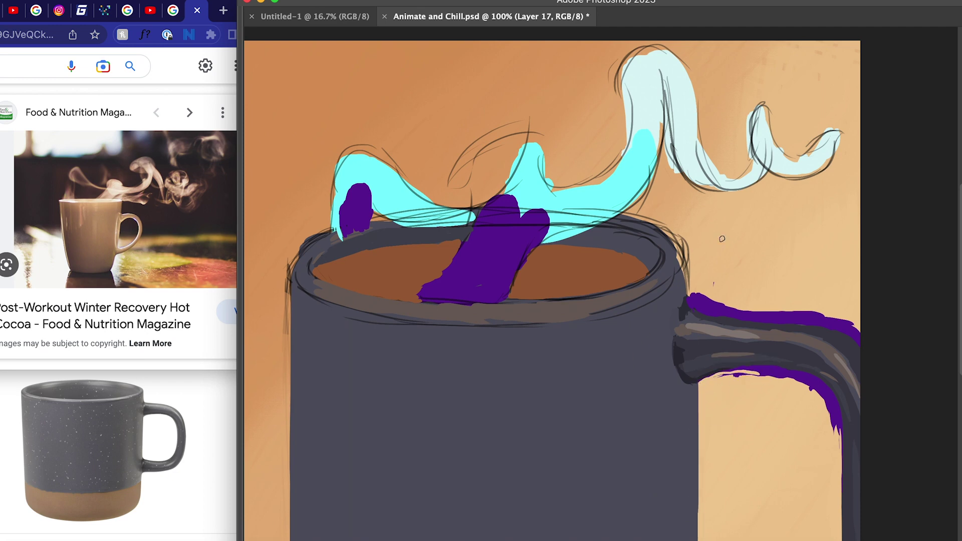
# Paint over the sketch lines beneath the mug's rim and cover the purple edges around the handle.
pyautogui.moveTo(353, 321); pyautogui.dragTo(379, 322)
pyautogui.moveTo(472, 327)
pyautogui.mouseDown()
pyautogui.moveTo(403, 324)
pyautogui.moveTo(584, 324)
pyautogui.mouseUp()
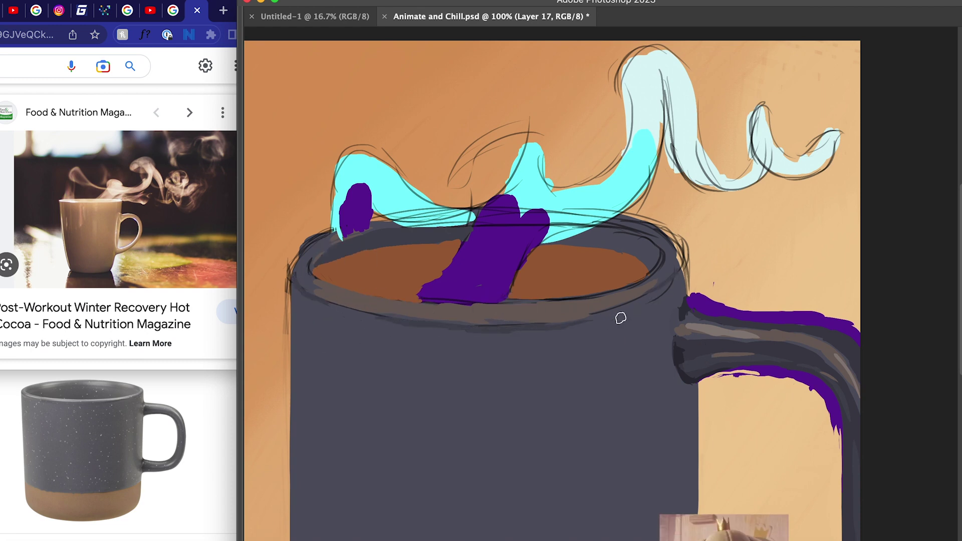
pyautogui.moveTo(830, 402)
pyautogui.mouseDown()
pyautogui.moveTo(838, 455)
pyautogui.moveTo(830, 401)
pyautogui.moveTo(815, 387)
pyautogui.mouseUp()
pyautogui.moveTo(716, 379); pyautogui.dragTo(761, 370)
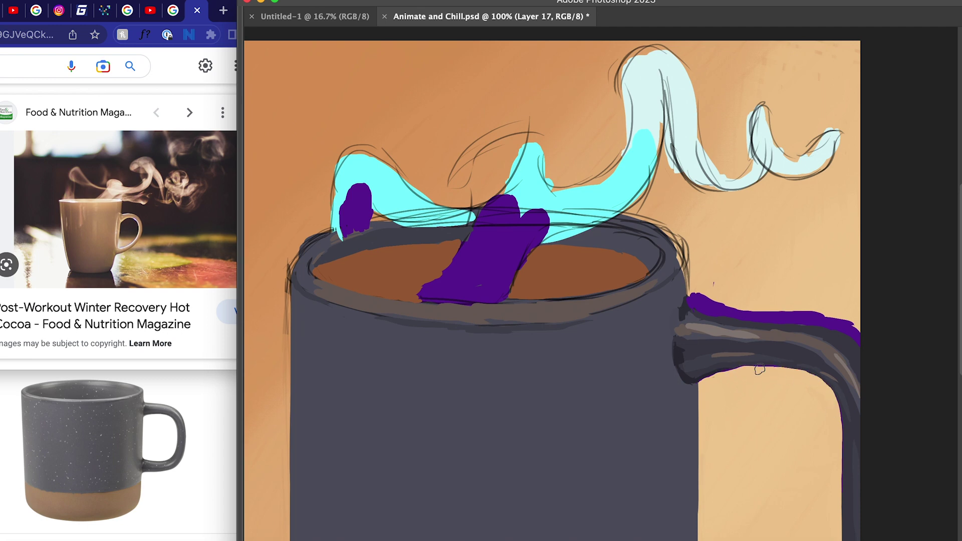
pyautogui.moveTo(720, 296)
pyautogui.mouseDown()
pyautogui.moveTo(694, 303)
pyautogui.moveTo(759, 316)
pyautogui.moveTo(756, 288)
pyautogui.moveTo(726, 296)
pyautogui.mouseUp()
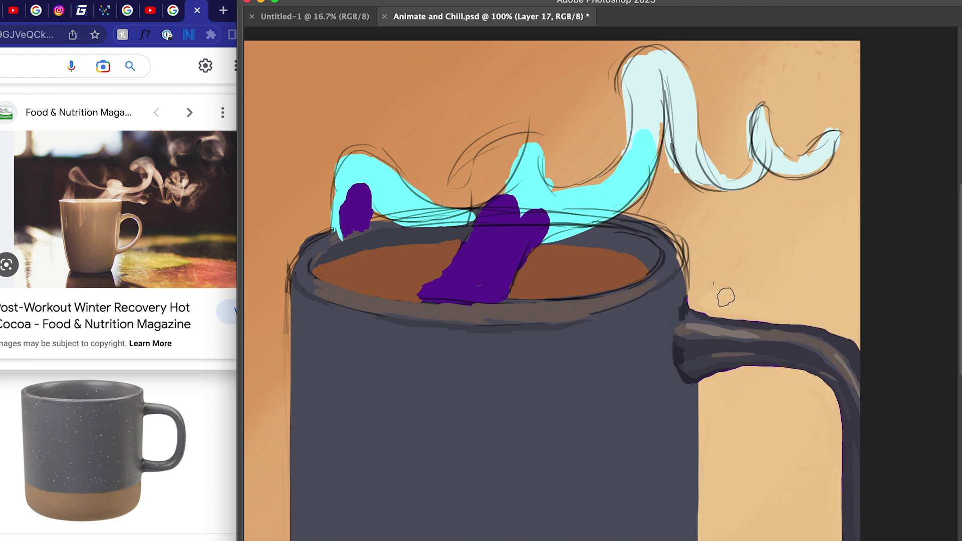
# Move the text layer below Layer 17, make it visible and lower its opacity to 11%.
pyautogui.scroll(-2, 726, 296)
pyautogui.scroll(3, 497, 291)
pyautogui.scroll(-5, 546, 294)
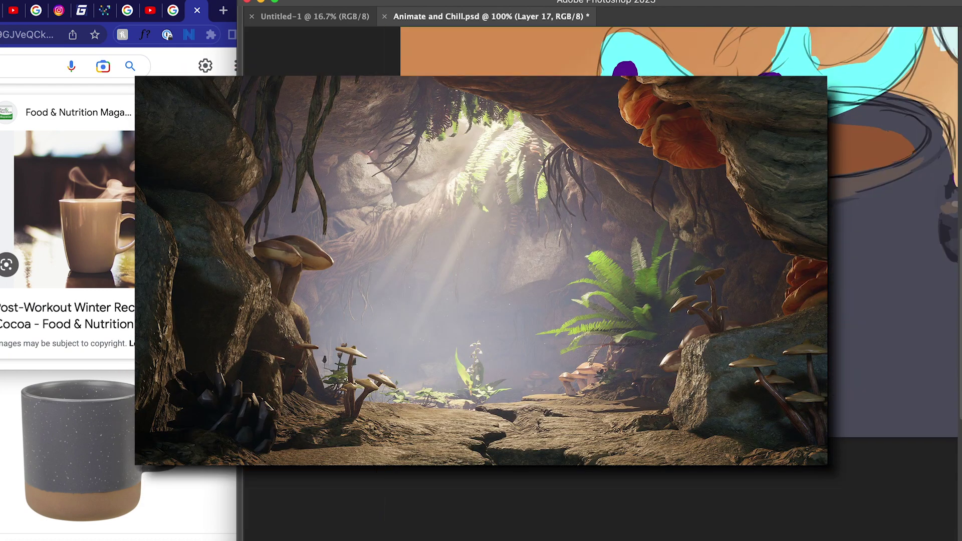
pyautogui.scroll(-3, 599, 370)
pyautogui.press('Tab')
pyautogui.moveTo(782, 395); pyautogui.dragTo(781, 426)
pyautogui.click(726, 419)
pyautogui.moveTo(870, 352); pyautogui.dragTo(816, 380)
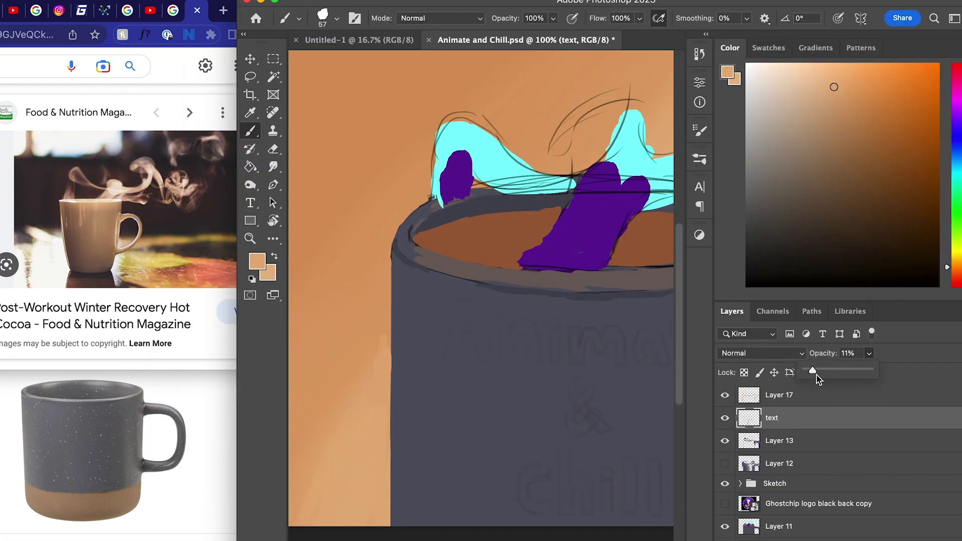
# On Layer 17, paint sampled brown and grey tones along the front of the mug's rim.
pyautogui.click(779, 395)
pyautogui.press('Tab')
pyautogui.keyDown('alt'); pyautogui.click(490, 312); pyautogui.keyUp('alt')
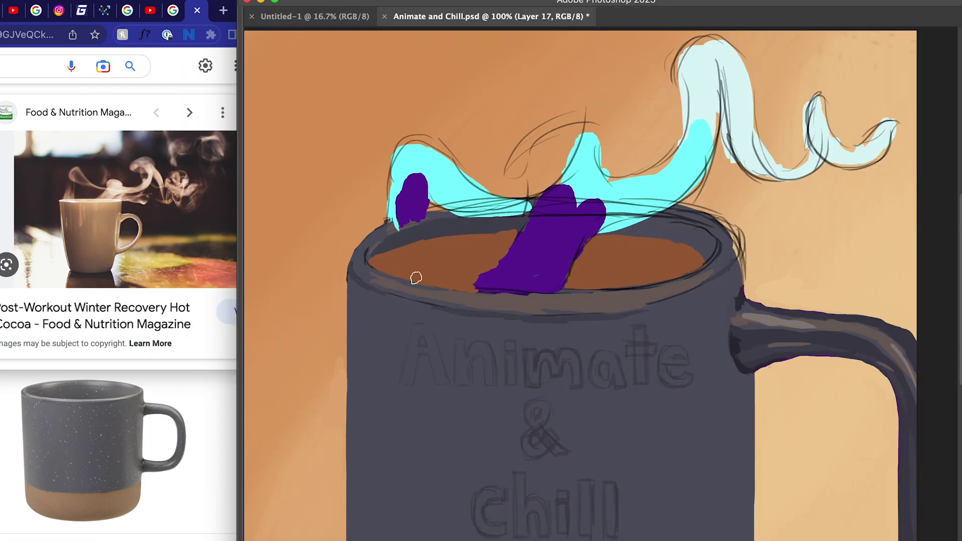
pyautogui.moveTo(382, 279)
pyautogui.mouseDown()
pyautogui.moveTo(451, 301)
pyautogui.moveTo(674, 282)
pyautogui.mouseUp()
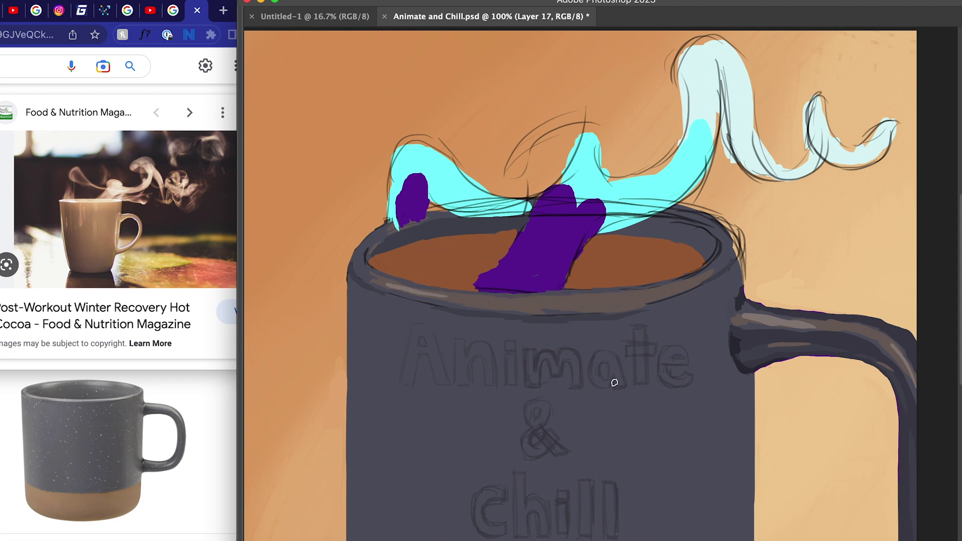
pyautogui.moveTo(704, 265); pyautogui.dragTo(651, 267)
# Paint lighter highlights and sampled greys on the inner right side of the mug's rim.
pyautogui.press('Tab')
pyautogui.press('Tab')
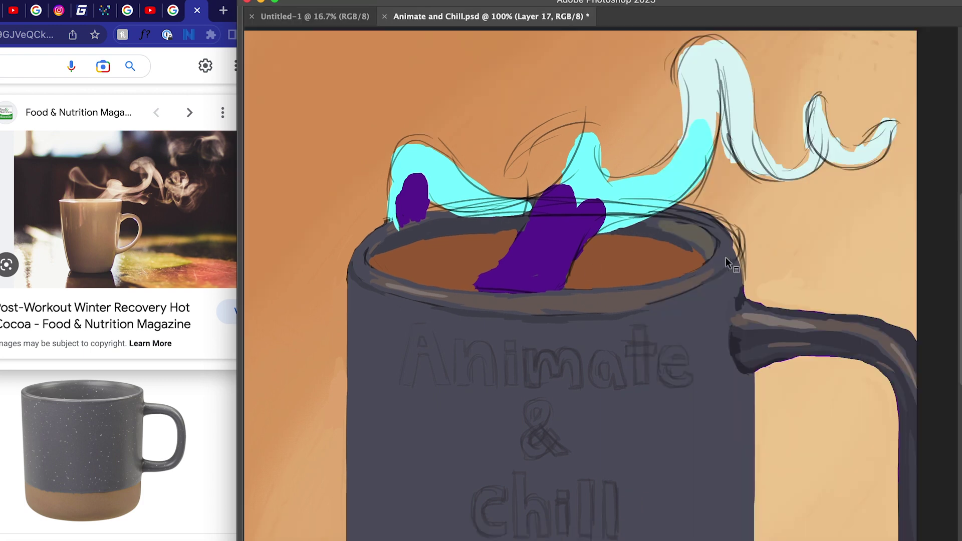
pyautogui.moveTo(693, 221); pyautogui.dragTo(717, 242)
pyautogui.keyDown('alt'); pyautogui.click(716, 316); pyautogui.keyUp('alt')
pyautogui.press('Tab')
pyautogui.press('Tab')
pyautogui.moveTo(661, 217); pyautogui.dragTo(700, 230)
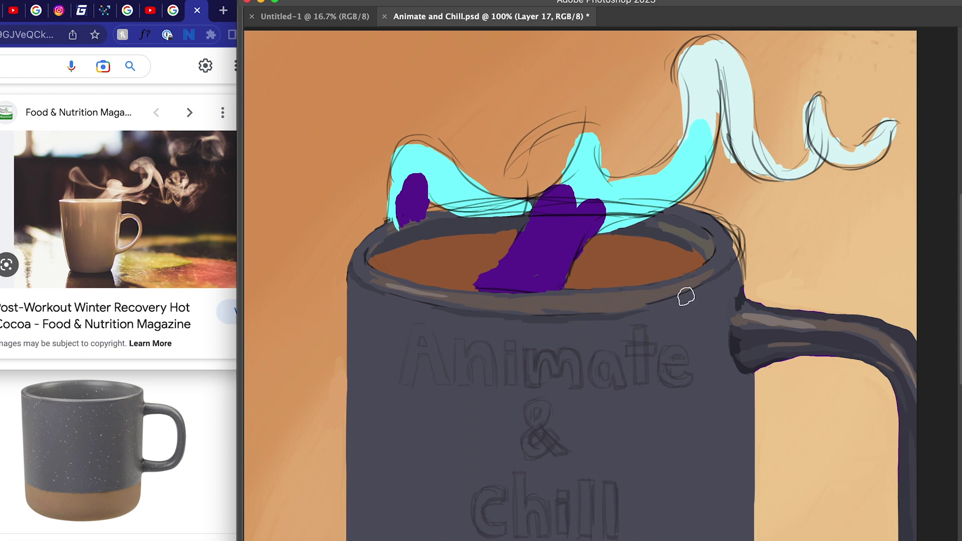
# Refine the lower edge of the mug's front rim with a smaller brush.
pyautogui.press('Tab')
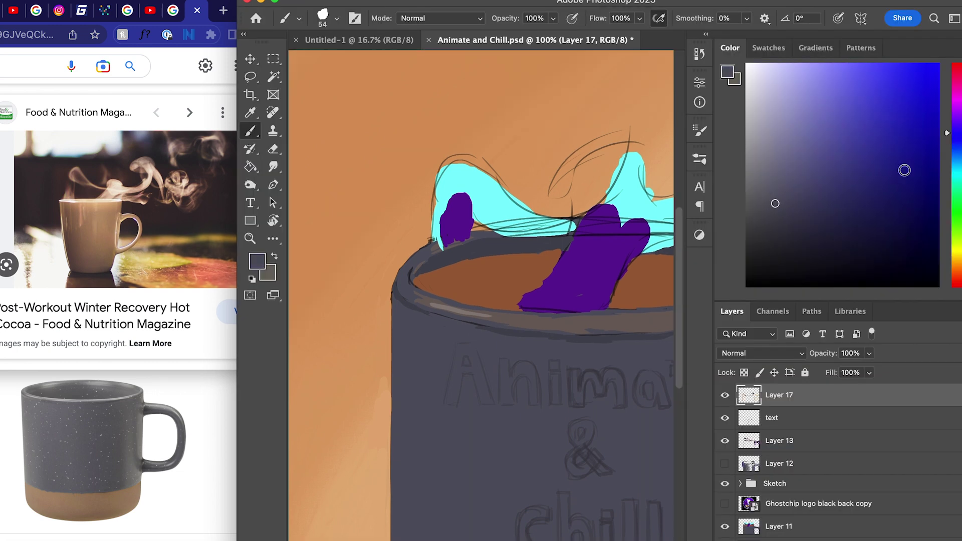
pyautogui.press('Tab')
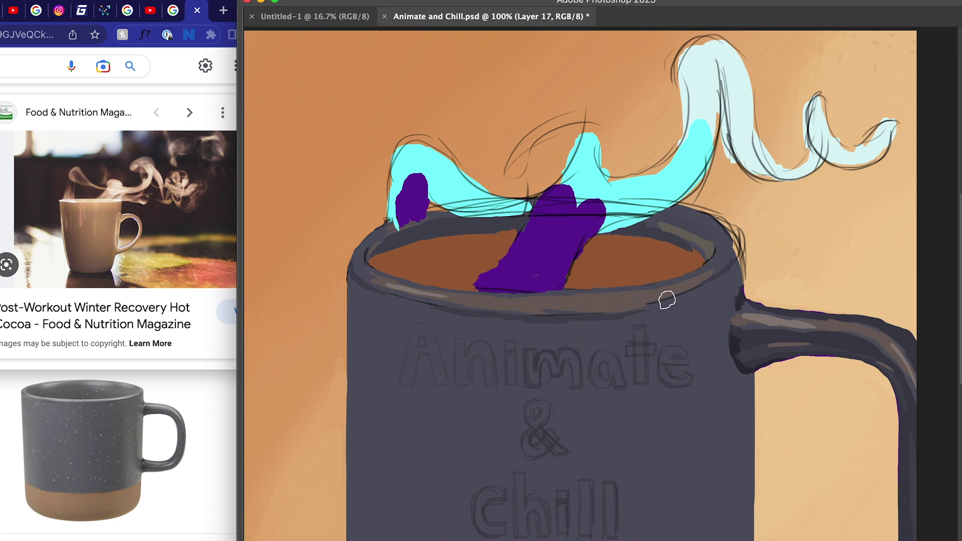
pyautogui.press('[')
pyautogui.press('[')
pyautogui.press('[')
pyautogui.press('[')
pyautogui.moveTo(581, 309); pyautogui.dragTo(485, 307)
pyautogui.moveTo(548, 309); pyautogui.dragTo(600, 309)
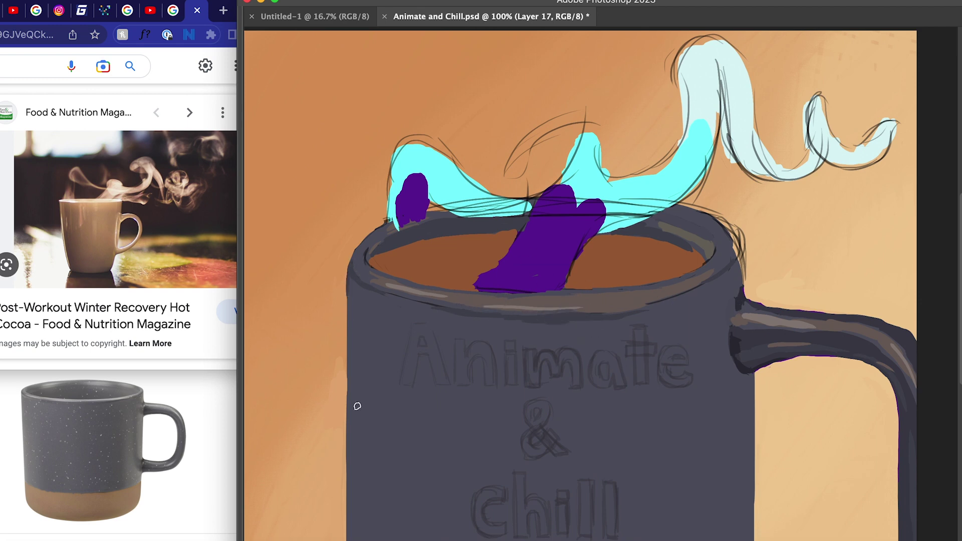
# Hide Layers 17 and 13 and add a new layer above Layer 11.
pyautogui.press('super+minus')
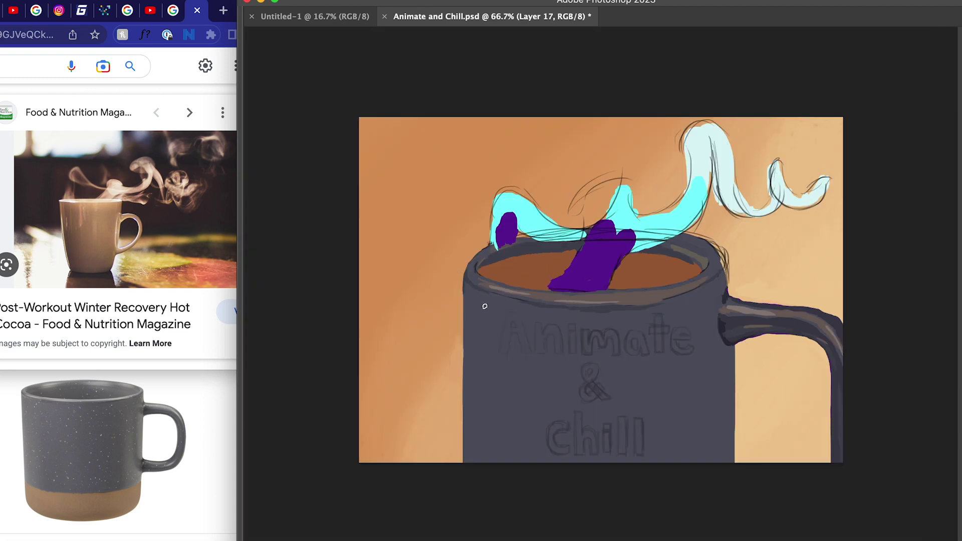
pyautogui.press('Tab')
pyautogui.click(726, 395)
pyautogui.moveTo(726, 440); pyautogui.dragTo(726, 462)
pyautogui.click(780, 525)
pyautogui.press('super+shift+n')
pyautogui.press('Return')
pyautogui.press('Tab')
# Paint the mug's centre, side edges and rim light beige, using a smaller brush along the outline.
pyautogui.moveTo(621, 370); pyautogui.dragTo(613, 441)
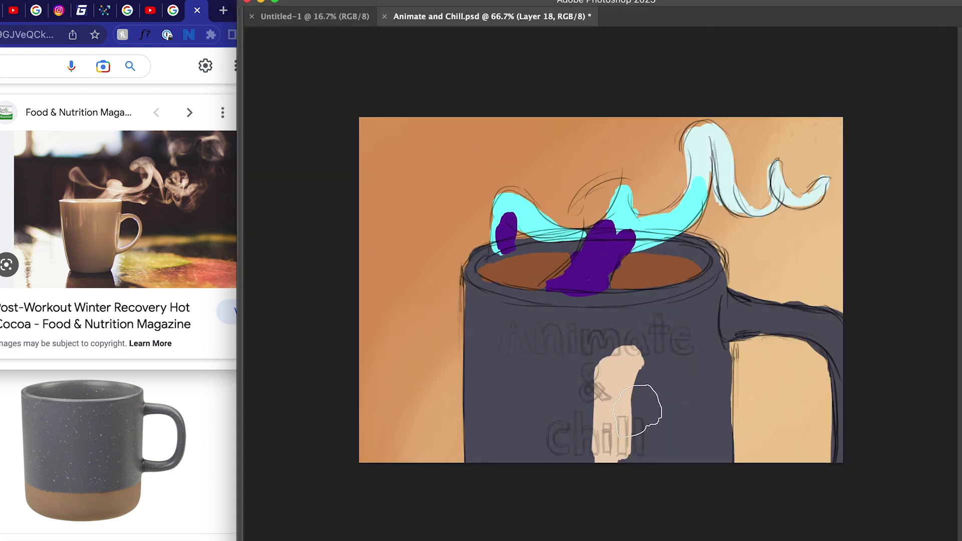
pyautogui.moveTo(637, 411); pyautogui.dragTo(701, 333)
pyautogui.press('[')
pyautogui.press('[')
pyautogui.press('[')
pyautogui.press('[')
pyautogui.moveTo(727, 346); pyautogui.dragTo(727, 461)
pyautogui.moveTo(466, 280); pyautogui.dragTo(466, 462)
pyautogui.moveTo(469, 288)
pyautogui.mouseDown()
pyautogui.moveTo(472, 263)
pyautogui.moveTo(521, 244)
pyautogui.moveTo(581, 255)
pyautogui.mouseUp()
pyautogui.moveTo(478, 271)
pyautogui.mouseDown()
pyautogui.moveTo(621, 306)
pyautogui.moveTo(707, 281)
pyautogui.moveTo(698, 249)
pyautogui.moveTo(639, 249)
pyautogui.mouseUp()
pyautogui.moveTo(718, 278)
pyautogui.mouseDown()
pyautogui.moveTo(722, 309)
pyautogui.moveTo(739, 326)
pyautogui.mouseUp()
# Fill the rest of the mug's body and the whole handle with light beige.
pyautogui.press(']')
pyautogui.press(']')
pyautogui.press(']')
pyautogui.press(']')
pyautogui.moveTo(489, 301)
pyautogui.mouseDown()
pyautogui.moveTo(494, 456)
pyautogui.moveTo(702, 316)
pyautogui.mouseUp()
pyautogui.moveTo(551, 341); pyautogui.dragTo(561, 451)
pyautogui.moveTo(834, 346); pyautogui.dragTo(839, 458)
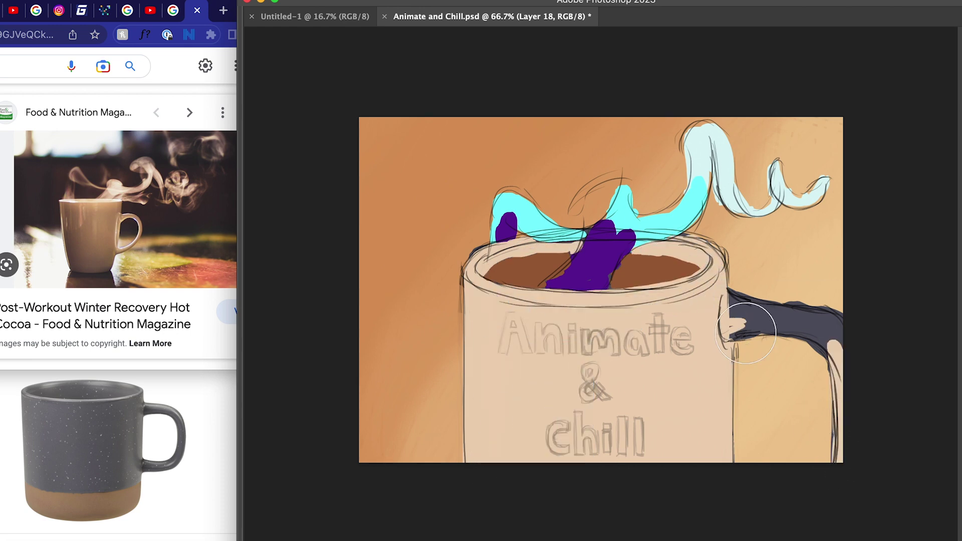
pyautogui.press('[')
pyautogui.press('[')
pyautogui.moveTo(745, 325); pyautogui.dragTo(832, 325)
# Add a new layer above the Sketch group for the mug's shading.
pyautogui.press('Tab')
pyautogui.click(779, 519)
pyautogui.press('Tab')
pyautogui.press('Tab')
pyautogui.click(774, 453)
pyautogui.press('alt+shift+super+n')
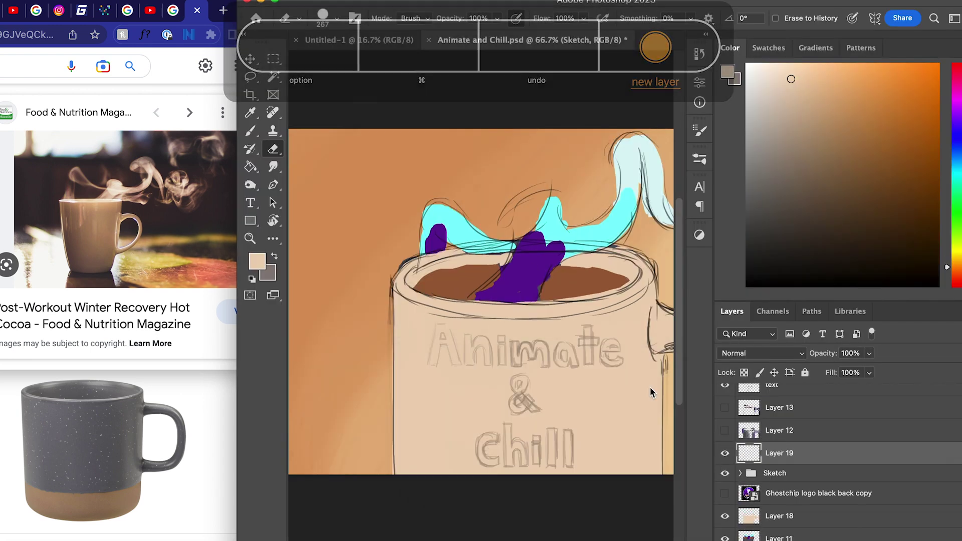
# Paint a dark brown shadow down the mug's left side, reaching up to the rim.
pyautogui.press('Tab')
pyautogui.press('Tab')
pyautogui.press('b')
pyautogui.click(827, 191)
pyautogui.click(802, 159)
pyautogui.moveTo(474, 363)
pyautogui.mouseDown()
pyautogui.moveTo(471, 463)
pyautogui.moveTo(420, 440)
pyautogui.mouseUp()
pyautogui.press(']')
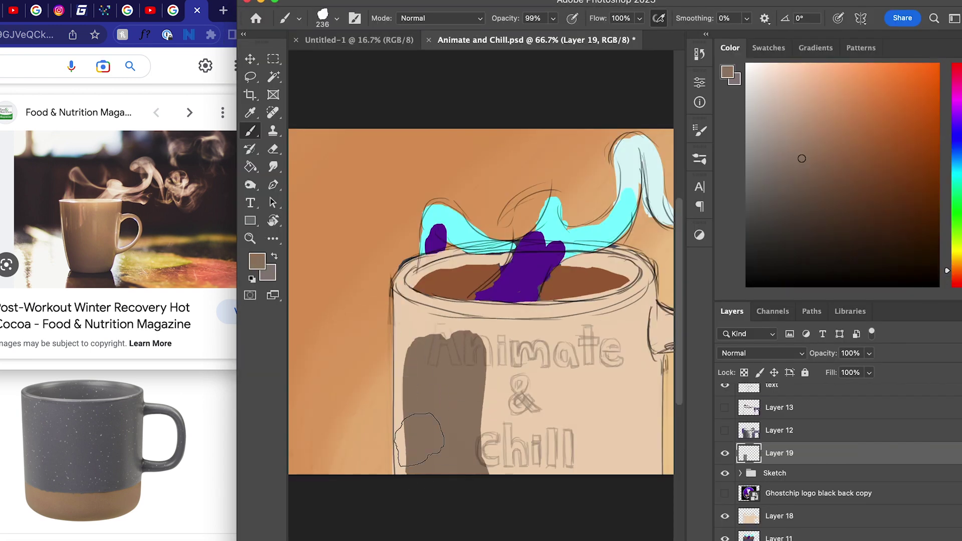
pyautogui.press('Tab')
pyautogui.moveTo(501, 310)
pyautogui.mouseDown()
pyautogui.moveTo(472, 456)
pyautogui.moveTo(468, 291)
pyautogui.mouseUp()
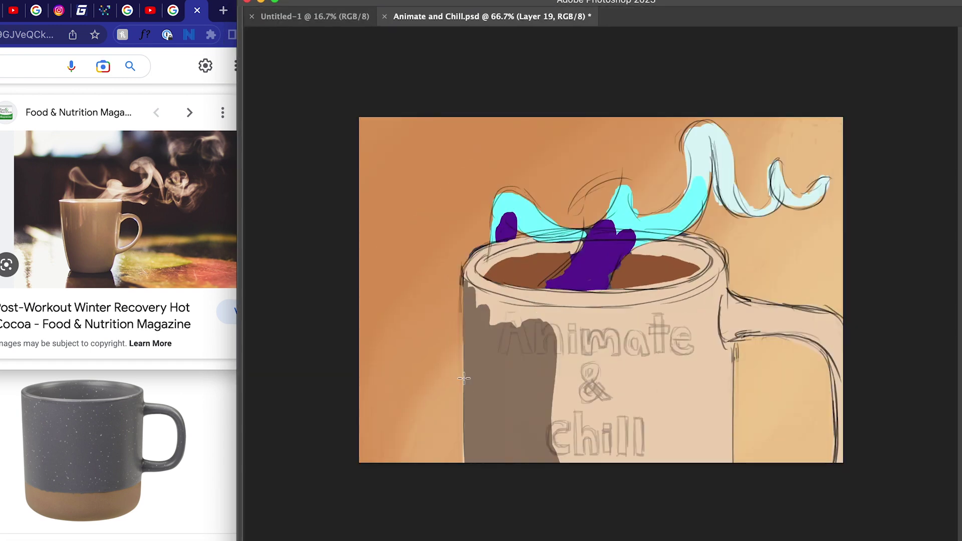
pyautogui.moveTo(476, 296)
pyautogui.mouseDown()
pyautogui.moveTo(531, 315)
pyautogui.moveTo(483, 296)
pyautogui.mouseUp()
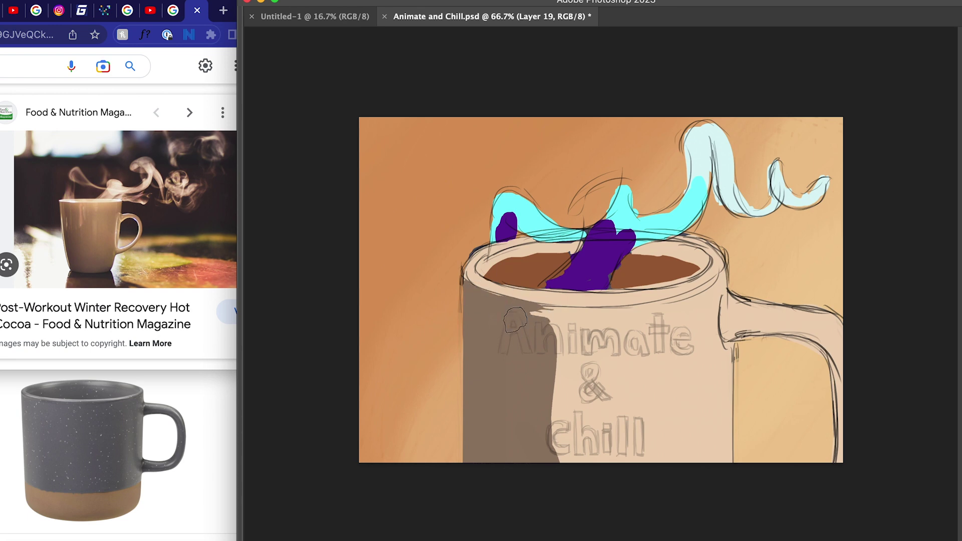
# Shade the rim's inner left edge and add a mid-brown band over the dark shadow on the mug's side.
pyautogui.moveTo(494, 258); pyautogui.dragTo(482, 259)
pyautogui.moveTo(493, 258); pyautogui.dragTo(477, 270)
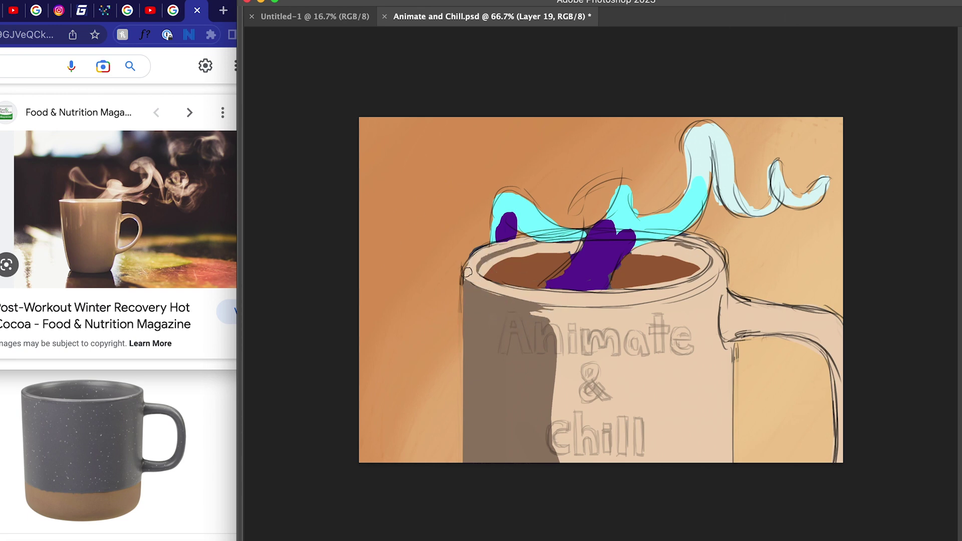
pyautogui.keyDown('alt'); pyautogui.click(454, 308); pyautogui.keyUp('alt')
pyautogui.keyDown('alt'); pyautogui.click(460, 298); pyautogui.keyUp('alt')
pyautogui.press('Tab')
pyautogui.moveTo(482, 396); pyautogui.dragTo(490, 463)
pyautogui.press('super+minus')
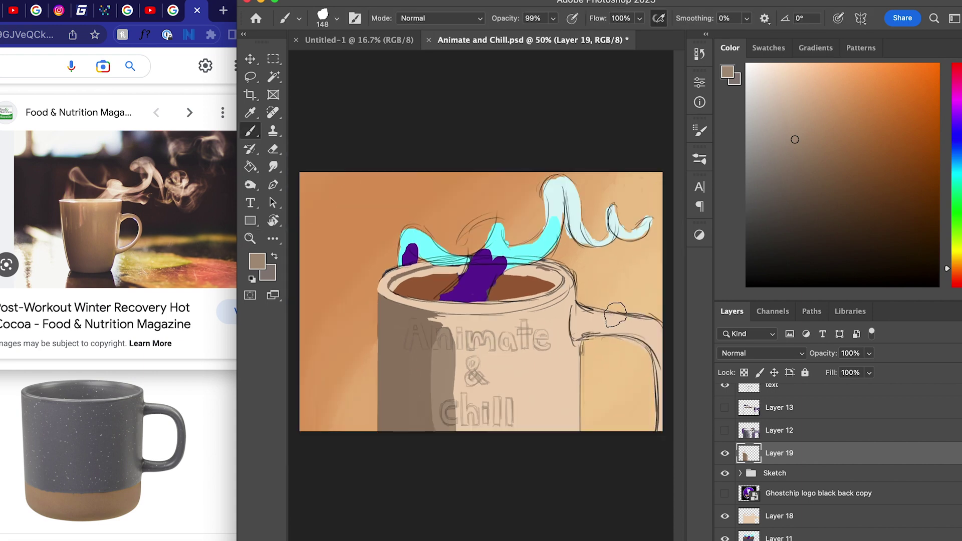
# Paint a brown shadow along the underside of the handle with a smaller brush.
pyautogui.press('[')
pyautogui.press('[')
pyautogui.press('[')
pyautogui.moveTo(594, 330)
pyautogui.mouseDown()
pyautogui.moveTo(631, 332)
pyautogui.moveTo(659, 425)
pyautogui.mouseUp()
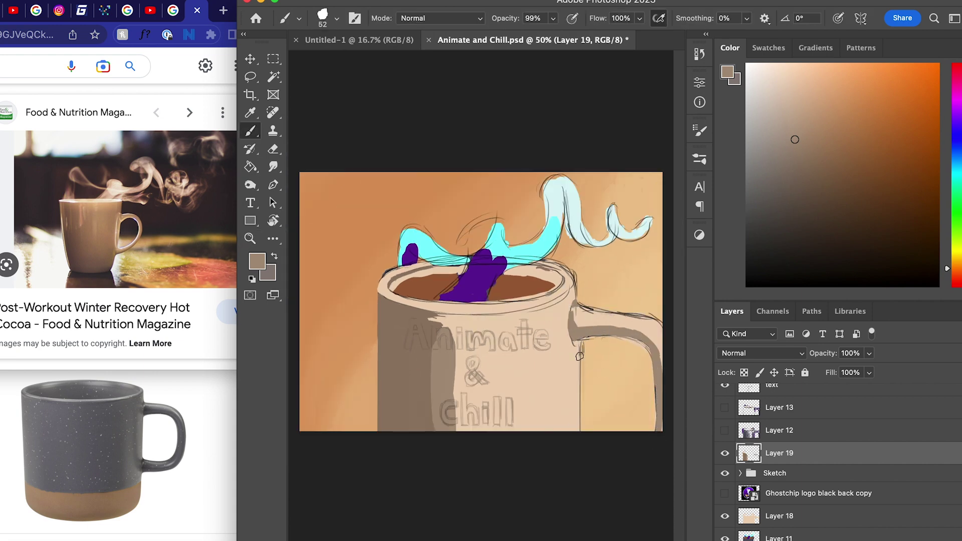
# Soften the shadow's edge on the mug's front with sampled tan tones.
pyautogui.press(']')
pyautogui.press(']')
pyautogui.press(']')
pyautogui.press(']')
pyautogui.moveTo(441, 324)
pyautogui.mouseDown()
pyautogui.moveTo(428, 361)
pyautogui.moveTo(451, 376)
pyautogui.moveTo(451, 319)
pyautogui.mouseUp()
pyautogui.keyDown('alt'); pyautogui.click(466, 355); pyautogui.keyUp('alt')
pyautogui.keyDown('alt'); pyautogui.click(453, 356); pyautogui.keyUp('alt')
pyautogui.press('[')
pyautogui.press('[')
pyautogui.press('[')
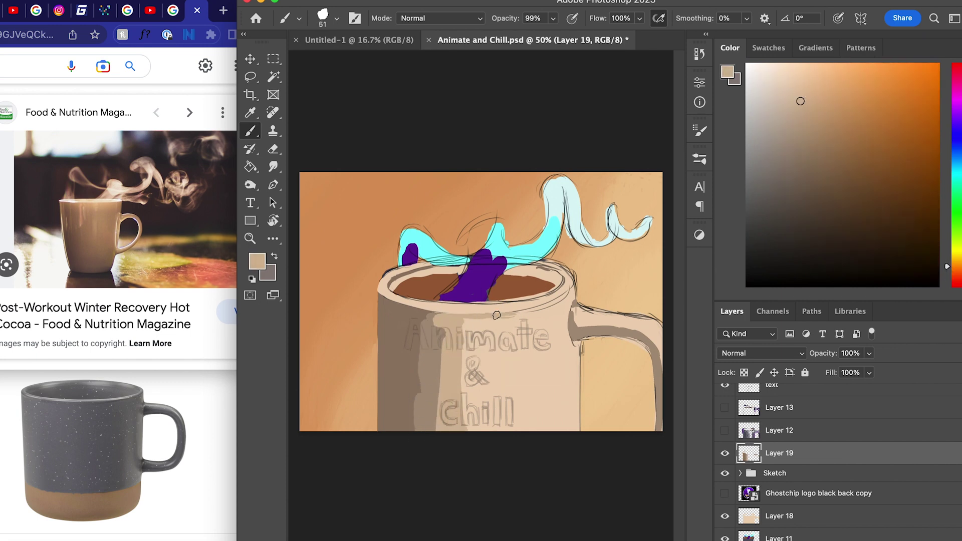
# Paint tan shading where the handle meets the mug and along the handle's outer bend.
pyautogui.moveTo(583, 328)
pyautogui.mouseDown()
pyautogui.moveTo(571, 313)
pyautogui.moveTo(651, 338)
pyautogui.moveTo(663, 388)
pyautogui.moveTo(612, 331)
pyautogui.moveTo(569, 319)
pyautogui.mouseUp()
pyautogui.press('x')
pyautogui.keyDown('alt'); pyautogui.click(604, 300); pyautogui.keyUp('alt')
pyautogui.press('[')
pyautogui.press('[')
pyautogui.press('x')
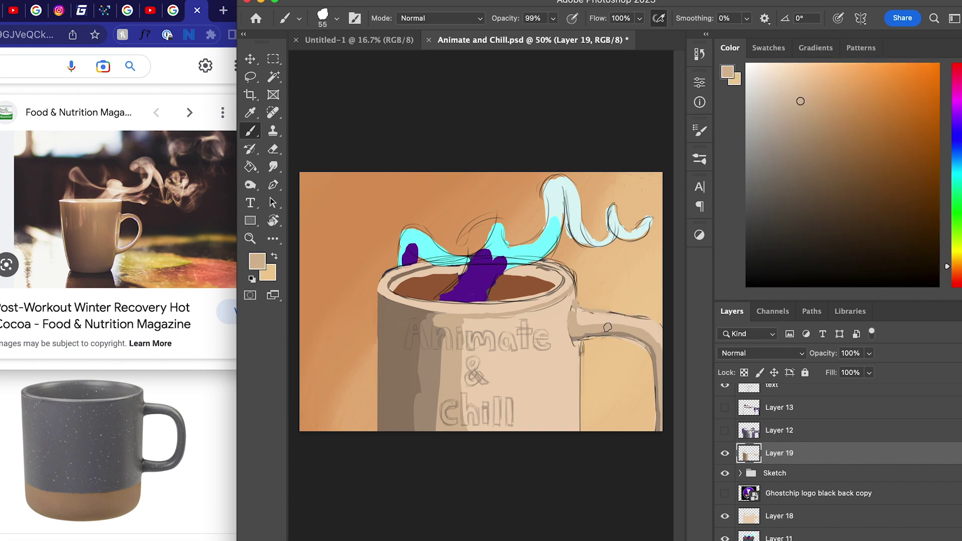
pyautogui.keyDown('alt'); pyautogui.click(659, 315); pyautogui.keyUp('alt')
pyautogui.moveTo(639, 318)
pyautogui.mouseDown()
pyautogui.moveTo(661, 328)
pyautogui.moveTo(661, 341)
pyautogui.mouseUp()
# Clean up the handle's upper edge with colours sampled from the handle and the background.
pyautogui.keyDown('alt'); pyautogui.click(611, 318); pyautogui.keyUp('alt')
pyautogui.keyDown('alt'); pyautogui.click(646, 320); pyautogui.keyUp('alt')
pyautogui.keyDown('alt'); pyautogui.click(604, 317); pyautogui.keyUp('alt')
pyautogui.keyDown('alt'); pyautogui.click(589, 309); pyautogui.keyUp('alt')
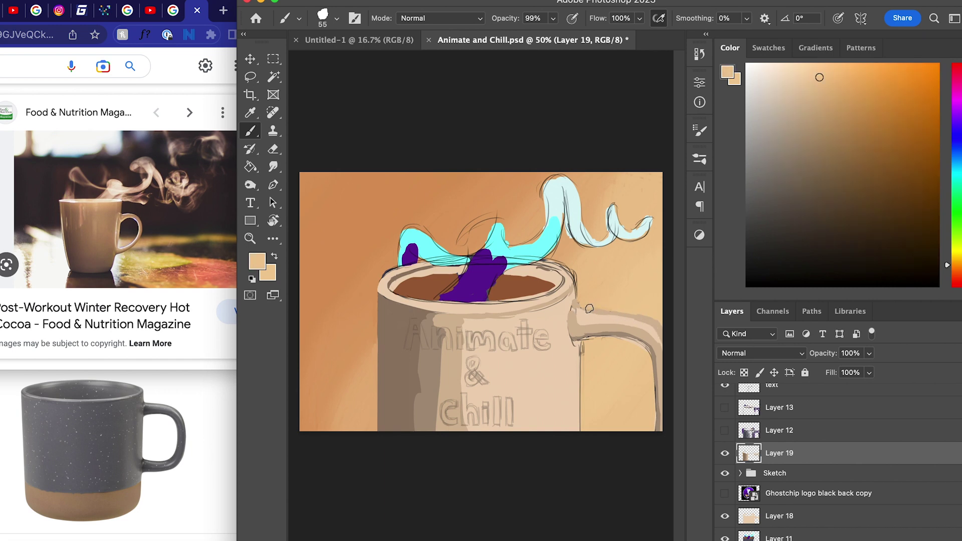
pyautogui.keyDown('alt'); pyautogui.click(600, 309); pyautogui.keyUp('alt')
pyautogui.keyDown('alt'); pyautogui.click(653, 312); pyautogui.keyUp('alt')
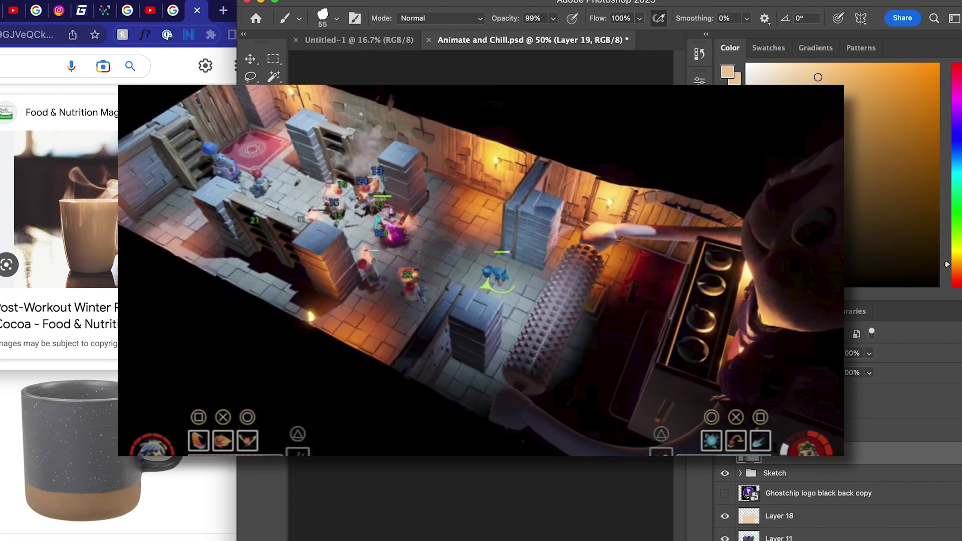
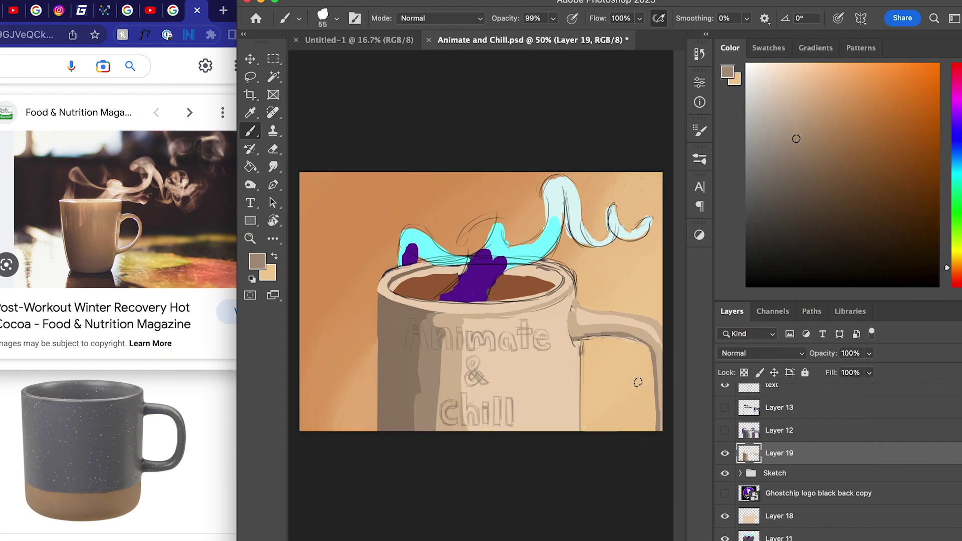
# Blend sampled brown, beige and tan tones at the handle's joint with the mug.
pyautogui.keyDown('alt'); pyautogui.click(615, 338); pyautogui.keyUp('alt')
pyautogui.keyDown('alt'); pyautogui.click(600, 330); pyautogui.keyUp('alt')
pyautogui.keyDown('alt'); pyautogui.click(577, 310); pyautogui.keyUp('alt')
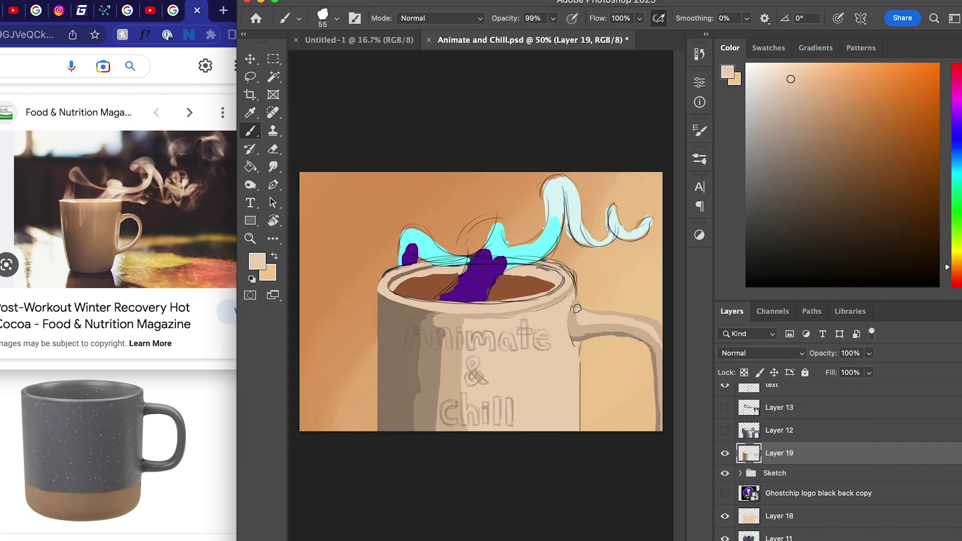
pyautogui.keyDown('alt'); pyautogui.click(571, 321); pyautogui.keyUp('alt')
pyautogui.moveTo(577, 319); pyautogui.dragTo(590, 322)
pyautogui.keyDown('alt'); pyautogui.click(589, 323); pyautogui.keyUp('alt')
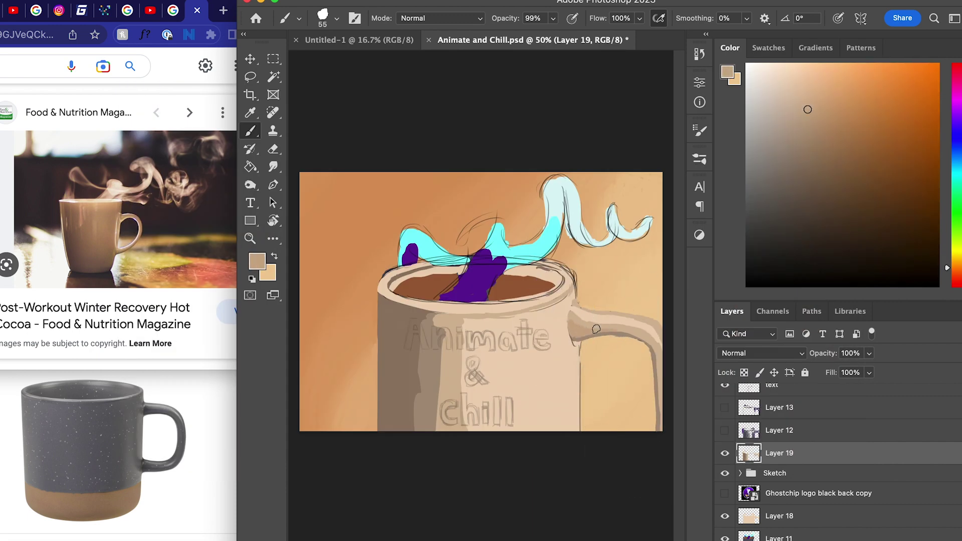
# Paint tan shading down the handle's vertical section and retouch the mug's rim.
pyautogui.moveTo(655, 351); pyautogui.dragTo(657, 439)
pyautogui.moveTo(424, 426)
pyautogui.mouseDown()
pyautogui.moveTo(430, 335)
pyautogui.moveTo(422, 429)
pyautogui.mouseUp()
pyautogui.press('super+z')
pyautogui.moveTo(462, 333); pyautogui.dragTo(530, 307)
pyautogui.press('super+z')
pyautogui.moveTo(395, 279)
pyautogui.mouseDown()
pyautogui.moveTo(435, 268)
pyautogui.moveTo(509, 272)
pyautogui.mouseUp()
# Brighten the mug's front near the handle with a lighter cream and blend in sampled beige tones.
pyautogui.keyDown('alt'); pyautogui.click(552, 282); pyautogui.keyUp('alt')
pyautogui.keyDown('alt'); pyautogui.click(566, 298); pyautogui.keyUp('alt')
pyautogui.click(784, 77)
pyautogui.moveTo(521, 361); pyautogui.dragTo(557, 413)
pyautogui.moveTo(611, 320); pyautogui.dragTo(603, 320)
pyautogui.press('super+z')
pyautogui.press('x')
pyautogui.keyDown('alt'); pyautogui.click(501, 351); pyautogui.keyUp('alt')
pyautogui.moveTo(493, 354)
pyautogui.mouseDown()
pyautogui.moveTo(494, 363)
pyautogui.moveTo(542, 325)
pyautogui.mouseUp()
pyautogui.press('super+z')
pyautogui.moveTo(547, 389)
pyautogui.mouseDown()
pyautogui.moveTo(552, 346)
pyautogui.moveTo(513, 387)
pyautogui.moveTo(513, 407)
pyautogui.mouseUp()
pyautogui.moveTo(636, 301); pyautogui.dragTo(624, 301)
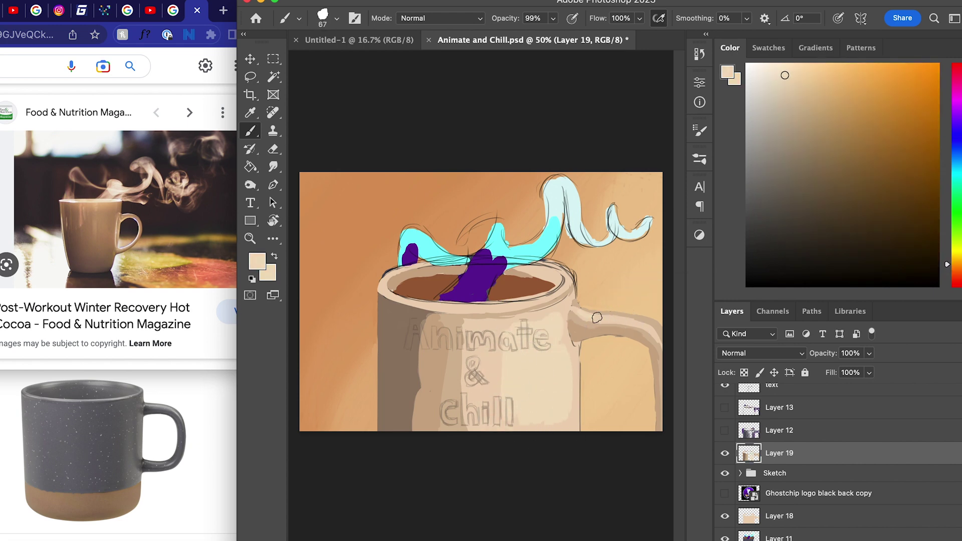
# Retouch the mug's rim, covering the sketch lines near the handle side with sampled beige.
pyautogui.moveTo(407, 265); pyautogui.dragTo(431, 263)
pyautogui.press('super+z')
pyautogui.keyDown('alt'); pyautogui.click(441, 350); pyautogui.keyUp('alt')
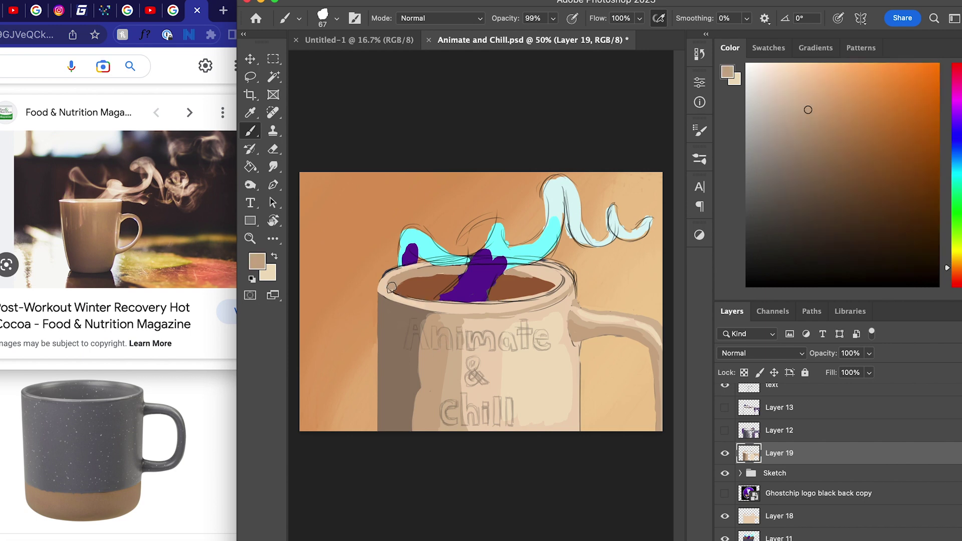
pyautogui.keyDown('alt'); pyautogui.click(460, 357); pyautogui.keyUp('alt')
pyautogui.moveTo(384, 286)
pyautogui.mouseDown()
pyautogui.moveTo(388, 294)
pyautogui.moveTo(396, 275)
pyautogui.mouseUp()
pyautogui.press('super+z')
pyautogui.keyDown('alt'); pyautogui.click(419, 307); pyautogui.keyUp('alt')
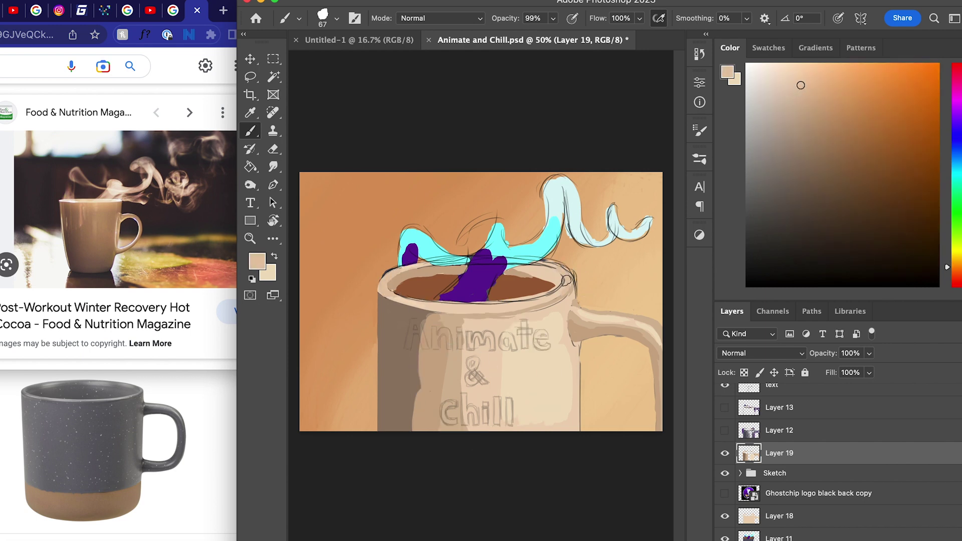
pyautogui.moveTo(566, 281)
pyautogui.mouseDown()
pyautogui.moveTo(550, 291)
pyautogui.moveTo(575, 251)
pyautogui.moveTo(582, 296)
pyautogui.moveTo(573, 273)
pyautogui.mouseUp()
# Clean up the rim's handle-side edge and front lip with colours sampled from the background and rim.
pyautogui.keyDown('alt'); pyautogui.click(549, 266); pyautogui.keyUp('alt')
pyautogui.keyDown('alt'); pyautogui.click(557, 258); pyautogui.keyUp('alt')
pyautogui.click(764, 387)
pyautogui.click(761, 485)
pyautogui.keyDown('alt'); pyautogui.click(560, 247); pyautogui.keyUp('alt')
pyautogui.keyDown('alt'); pyautogui.click(580, 257); pyautogui.keyUp('alt')
pyautogui.keyDown('alt'); pyautogui.click(572, 291); pyautogui.keyUp('alt')
pyautogui.keyDown('alt'); pyautogui.click(564, 297); pyautogui.keyUp('alt')
pyautogui.keyDown('alt'); pyautogui.click(563, 282); pyautogui.keyUp('alt')
pyautogui.moveTo(546, 308)
pyautogui.mouseDown()
pyautogui.moveTo(526, 312)
pyautogui.moveTo(499, 300)
pyautogui.moveTo(532, 299)
pyautogui.mouseUp()
pyautogui.keyDown('alt'); pyautogui.click(543, 289); pyautogui.keyUp('alt')
pyautogui.keyDown('alt'); pyautogui.click(551, 299); pyautogui.keyUp('alt')
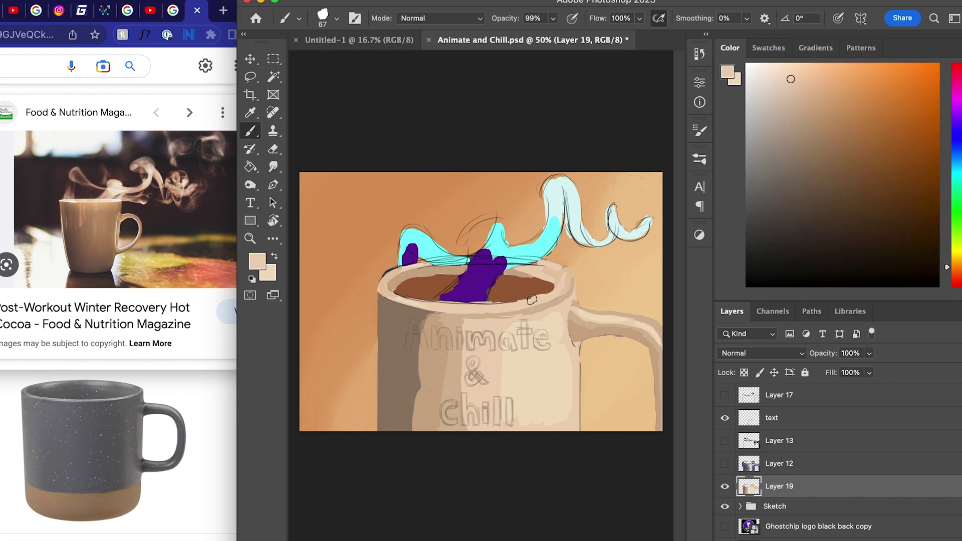
# Save the document and flip the canvas horizontally.
pyautogui.press('super+s')
pyautogui.keyDown('alt'); pyautogui.click(532, 292); pyautogui.keyUp('alt')
pyautogui.press('super+s')
pyautogui.click(143, 0)
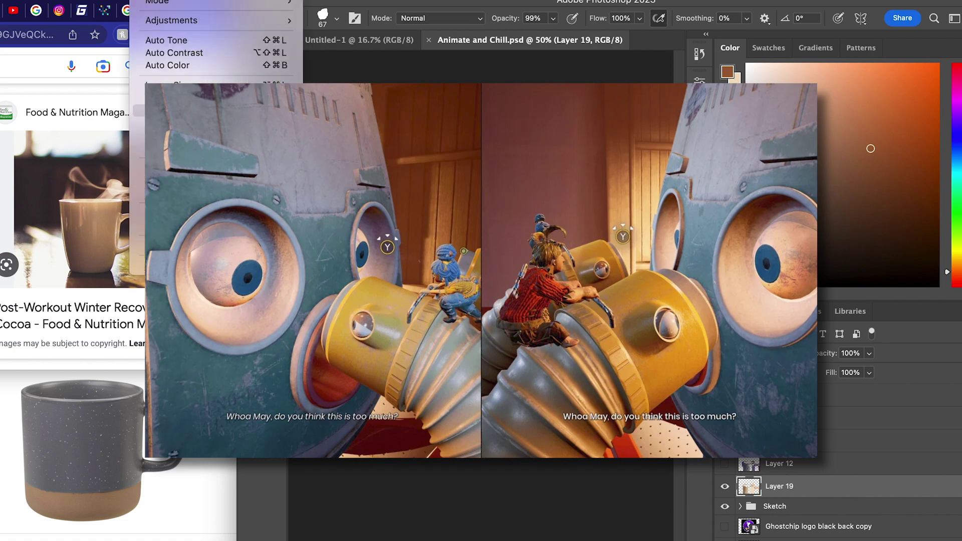
pyautogui.click(353, 166)
# Paint over the vertical sketch line on the mug's side below the handle joint with sampled tan and beige tones.
pyautogui.keyDown('alt'); pyautogui.click(431, 290); pyautogui.keyUp('alt')
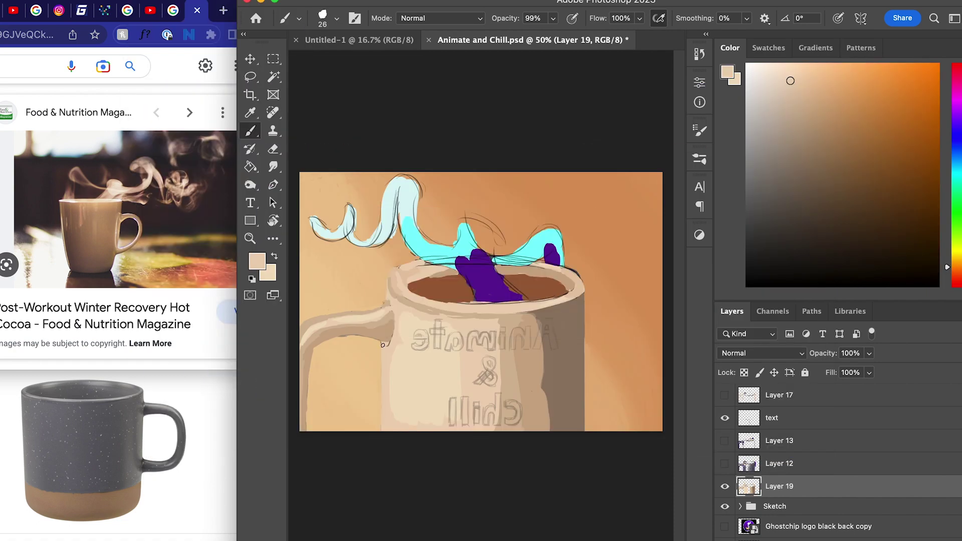
pyautogui.keyDown('alt'); pyautogui.click(387, 327); pyautogui.keyUp('alt')
pyautogui.moveTo(384, 343); pyautogui.dragTo(381, 431)
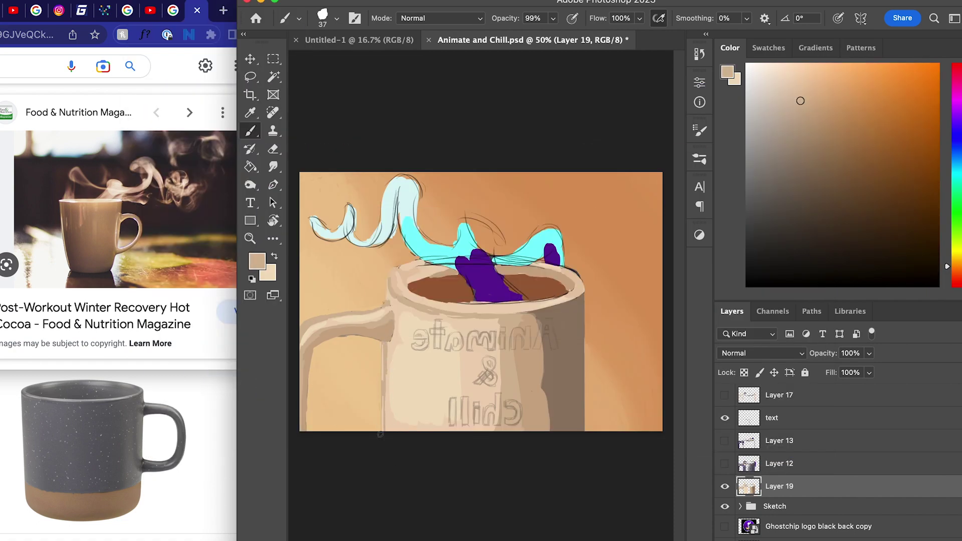
pyautogui.moveTo(387, 388); pyautogui.dragTo(387, 429)
pyautogui.keyDown('alt'); pyautogui.click(391, 421); pyautogui.keyUp('alt')
pyautogui.moveTo(391, 425)
pyautogui.mouseDown()
pyautogui.moveTo(392, 356)
pyautogui.moveTo(382, 423)
pyautogui.mouseUp()
pyautogui.keyDown('alt'); pyautogui.click(385, 407); pyautogui.keyUp('alt')
pyautogui.keyDown('alt'); pyautogui.click(513, 372); pyautogui.keyUp('alt')
pyautogui.keyDown('alt'); pyautogui.click(485, 382); pyautogui.keyUp('alt')
pyautogui.moveTo(384, 348); pyautogui.dragTo(383, 376)
pyautogui.keyDown('alt'); pyautogui.click(390, 395); pyautogui.keyUp('alt')
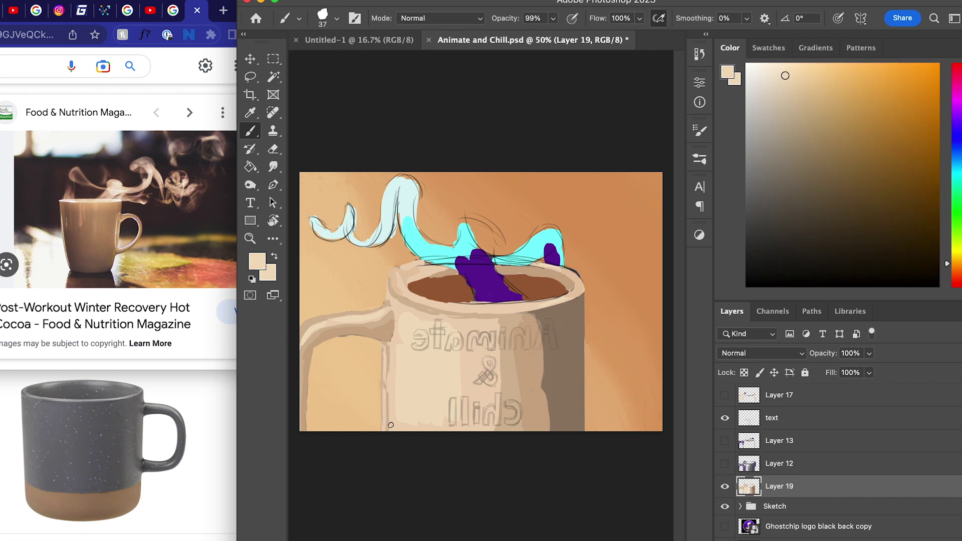
# Touch up the rim's outer edge above the handle with sampled colour and flip the canvas back.
pyautogui.keyDown('alt'); pyautogui.click(387, 268); pyautogui.keyUp('alt')
pyautogui.keyDown('alt'); pyautogui.click(400, 271); pyautogui.keyUp('alt')
pyautogui.moveTo(404, 266); pyautogui.dragTo(396, 269)
pyautogui.press('shift+super+h')
# Paint sampled tan and light beige tones along the length of the handle.
pyautogui.keyDown('alt'); pyautogui.click(490, 364); pyautogui.keyUp('alt')
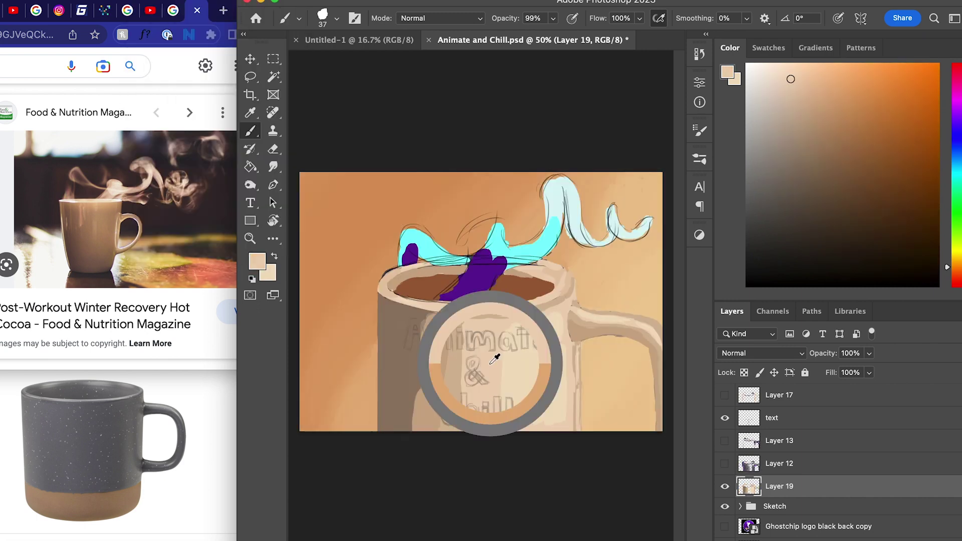
pyautogui.press('x')
pyautogui.keyDown('alt'); pyautogui.click(627, 329); pyautogui.keyUp('alt')
pyautogui.moveTo(601, 331); pyautogui.dragTo(660, 372)
pyautogui.press('x')
pyautogui.press(']')
pyautogui.moveTo(575, 319)
pyautogui.mouseDown()
pyautogui.moveTo(647, 335)
pyautogui.moveTo(663, 377)
pyautogui.mouseUp()
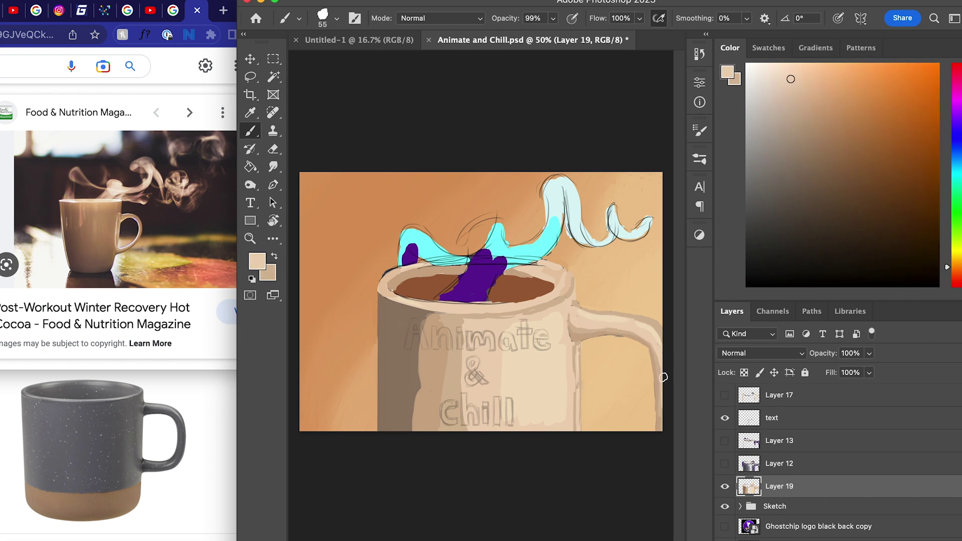
pyautogui.moveTo(655, 328)
pyautogui.mouseDown()
pyautogui.moveTo(579, 311)
pyautogui.moveTo(667, 340)
pyautogui.mouseUp()
# Paint a pale cream highlight along the handle's upper edge.
pyautogui.keyDown('alt'); pyautogui.click(557, 351); pyautogui.keyUp('alt')
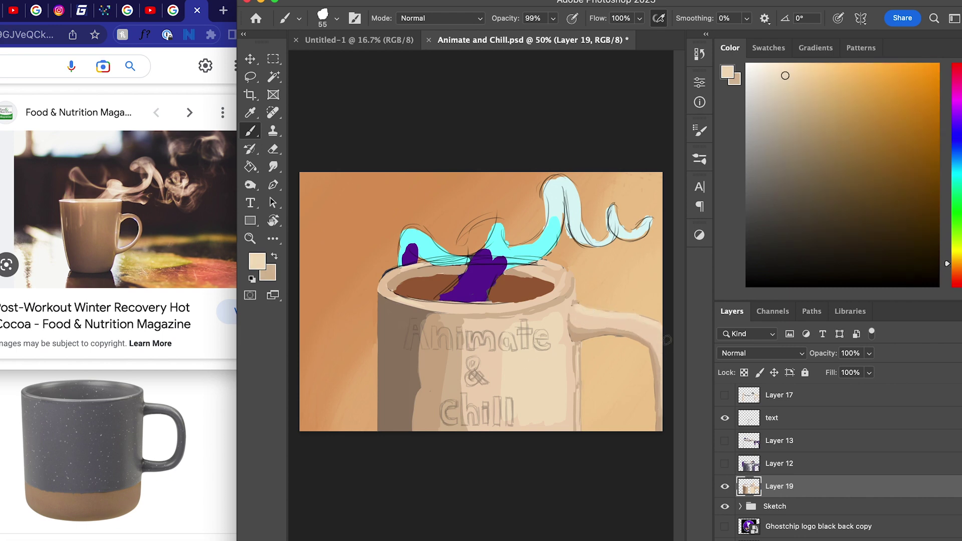
pyautogui.moveTo(581, 319); pyautogui.dragTo(665, 349)
pyautogui.click(773, 68)
pyautogui.press('[')
pyautogui.press('[')
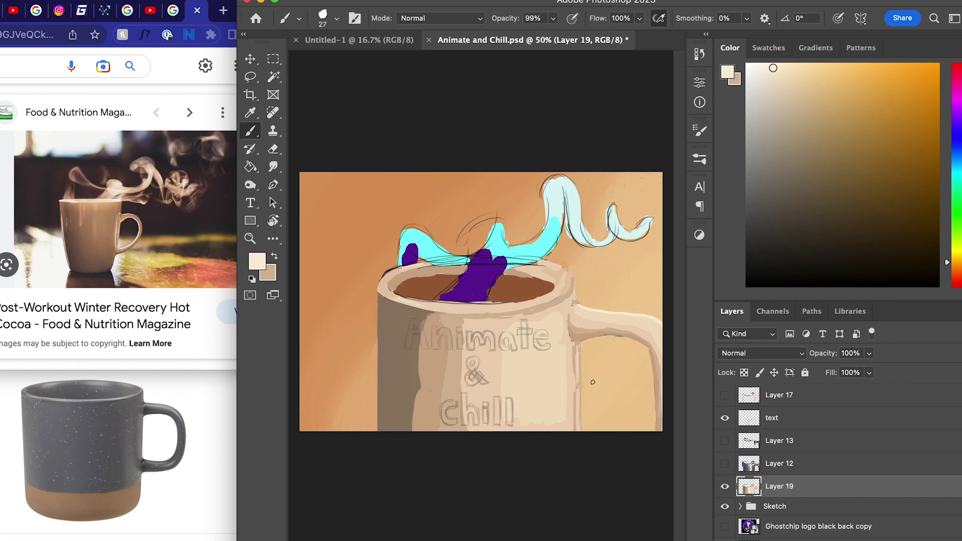
# Smooth the mug's side edge below the handle with sampled beige and tan strokes.
pyautogui.press(']')
pyautogui.press(']')
pyautogui.keyDown('alt'); pyautogui.click(575, 396); pyautogui.keyUp('alt')
pyautogui.keyDown('alt'); pyautogui.click(571, 365); pyautogui.keyUp('alt')
pyautogui.moveTo(575, 350); pyautogui.dragTo(577, 424)
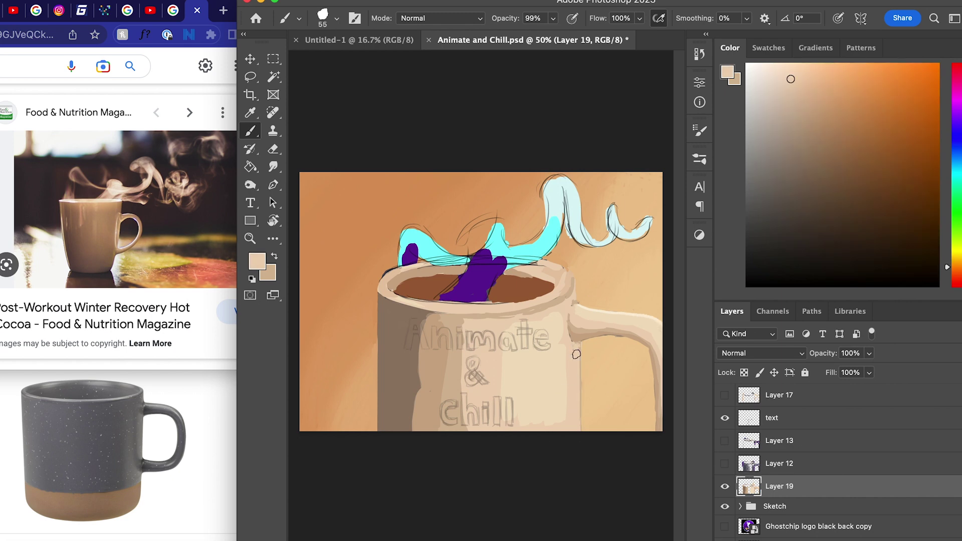
pyautogui.press('x')
pyautogui.keyDown('alt'); pyautogui.click(615, 326); pyautogui.keyUp('alt')
pyautogui.moveTo(576, 348); pyautogui.dragTo(575, 476)
pyautogui.keyDown('alt'); pyautogui.click(580, 330); pyautogui.keyUp('alt')
pyautogui.keyDown('alt'); pyautogui.click(593, 372); pyautogui.keyUp('alt')
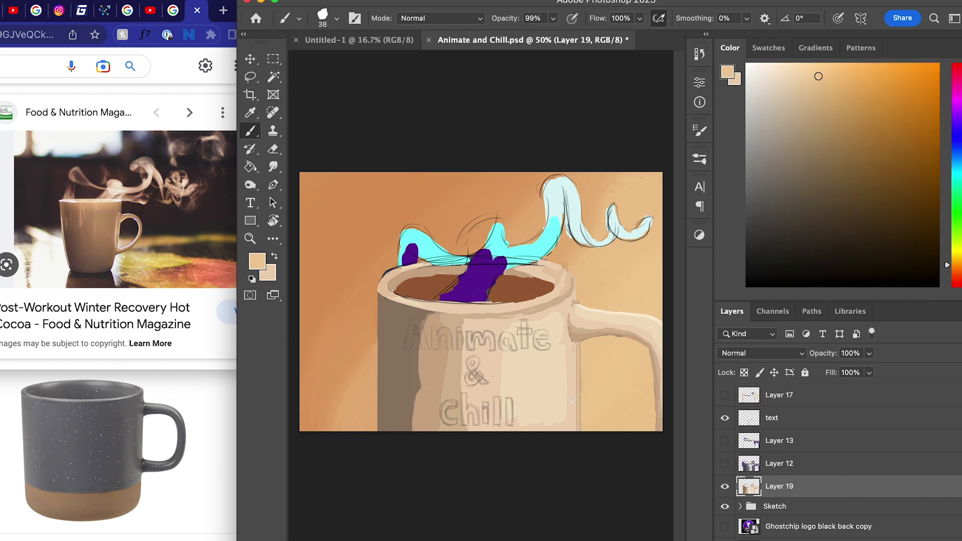
# Sharpen the mug's side edge below the handle with the sampled background colour and add a light cream edge highlight.
pyautogui.keyDown('alt'); pyautogui.click(590, 362); pyautogui.keyUp('alt')
pyautogui.press('[')
pyautogui.press('[')
pyautogui.moveTo(580, 345); pyautogui.dragTo(580, 431)
pyautogui.keyDown('alt'); pyautogui.click(571, 401); pyautogui.keyUp('alt')
pyautogui.keyDown('alt'); pyautogui.click(572, 371); pyautogui.keyUp('alt')
pyautogui.click(769, 48)
pyautogui.press(']')
pyautogui.press(']')
pyautogui.moveTo(573, 348)
pyautogui.mouseDown()
pyautogui.moveTo(572, 431)
pyautogui.moveTo(572, 359)
pyautogui.moveTo(580, 417)
pyautogui.mouseUp()
# Paint reddish-brown shading over the mug's shadowed side with an enlarged brush.
pyautogui.press('x')
pyautogui.keyDown('alt'); pyautogui.click(439, 373); pyautogui.keyUp('alt')
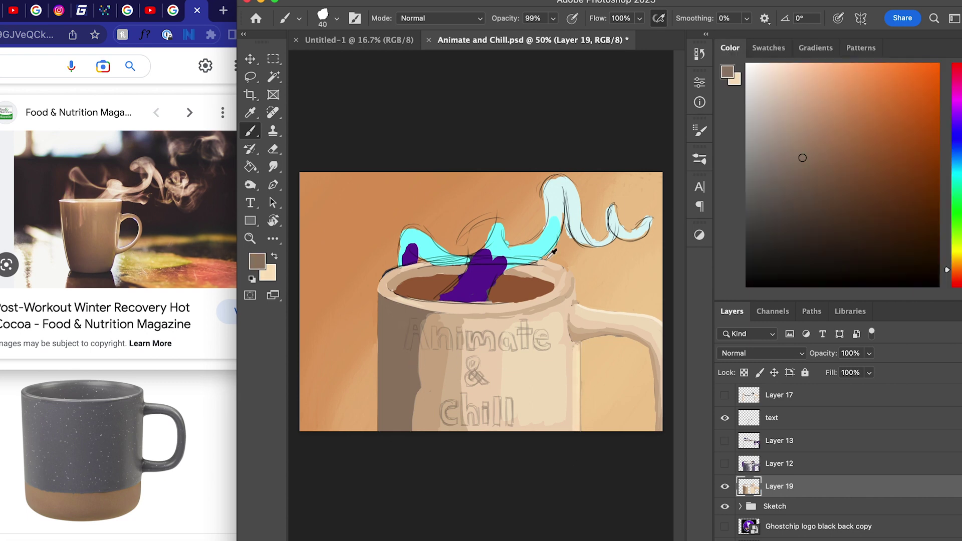
pyautogui.keyDown('alt'); pyautogui.click(539, 273); pyautogui.keyUp('alt')
pyautogui.press('[')
pyautogui.press('[')
pyautogui.keyDown('alt'); pyautogui.click(409, 406); pyautogui.keyUp('alt')
pyautogui.press(']')
pyautogui.press(']')
pyautogui.press(']')
pyautogui.press(']')
pyautogui.press(']')
pyautogui.press(']')
pyautogui.press(']')
pyautogui.press(']')
pyautogui.press(']')
pyautogui.moveTo(411, 426)
pyautogui.mouseDown()
pyautogui.moveTo(423, 318)
pyautogui.moveTo(412, 316)
pyautogui.moveTo(382, 431)
pyautogui.mouseUp()
# Add a thin tan streak to the mug's shadowed side and darken the inner rim above it.
pyautogui.keyDown('alt'); pyautogui.click(452, 372); pyautogui.keyUp('alt')
pyautogui.press('[')
pyautogui.press('[')
pyautogui.press('[')
pyautogui.press('[')
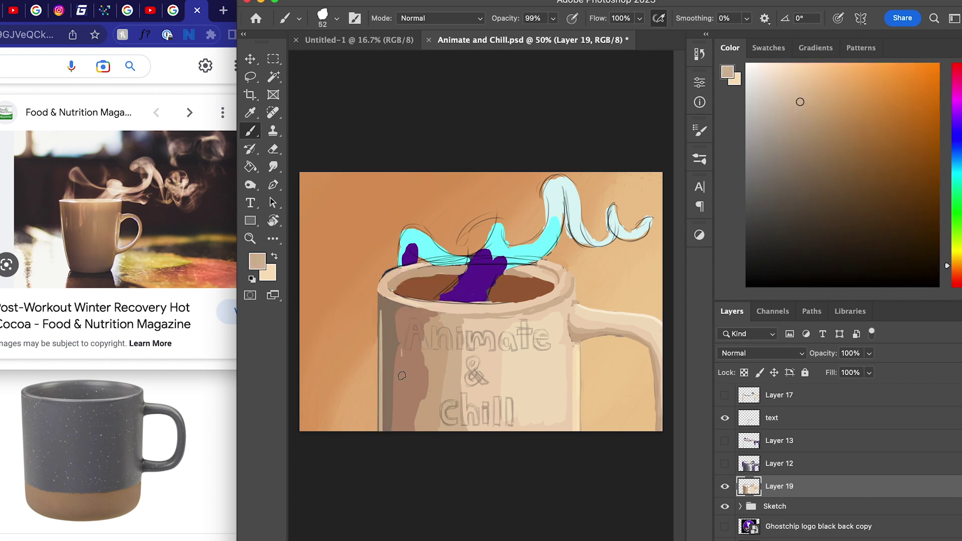
pyautogui.moveTo(402, 357); pyautogui.dragTo(401, 391)
pyautogui.keyDown('alt'); pyautogui.click(396, 360); pyautogui.keyUp('alt')
pyautogui.moveTo(389, 291)
pyautogui.mouseDown()
pyautogui.moveTo(411, 272)
pyautogui.moveTo(384, 295)
pyautogui.mouseUp()
# Paint pale cream highlights on the rim's front lip and on the lit side of the mug's front.
pyautogui.keyDown('alt'); pyautogui.click(579, 364); pyautogui.keyUp('alt')
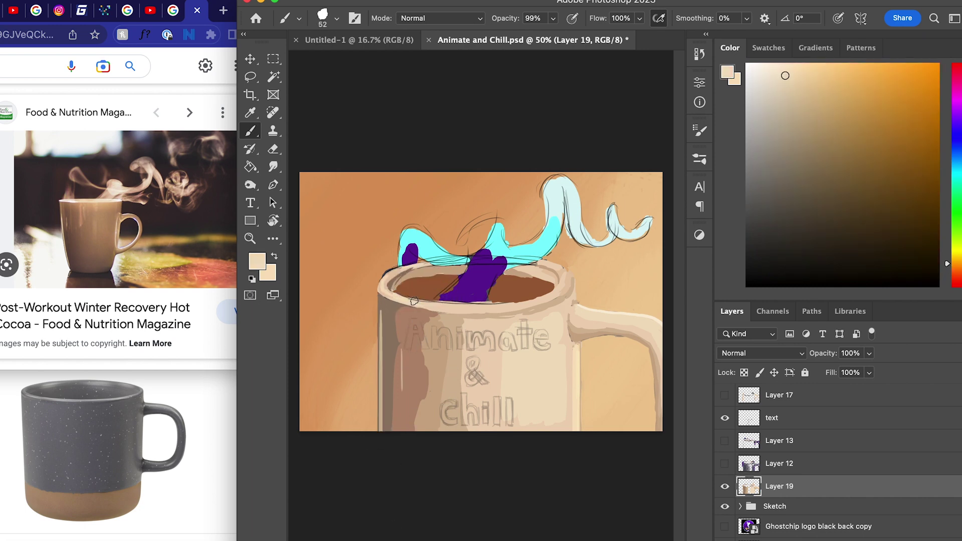
pyautogui.click(769, 68)
pyautogui.moveTo(509, 306); pyautogui.dragTo(547, 297)
pyautogui.press(']')
pyautogui.press(']')
pyautogui.press(']')
pyautogui.moveTo(549, 326); pyautogui.dragTo(546, 356)
# Create a new layer above the mug layer and turn on pen pressure for brush opacity.
pyautogui.press('super+shift+n')
pyautogui.press('Return')
pyautogui.keyDown('alt'); pyautogui.click(370, 272); pyautogui.keyUp('alt')
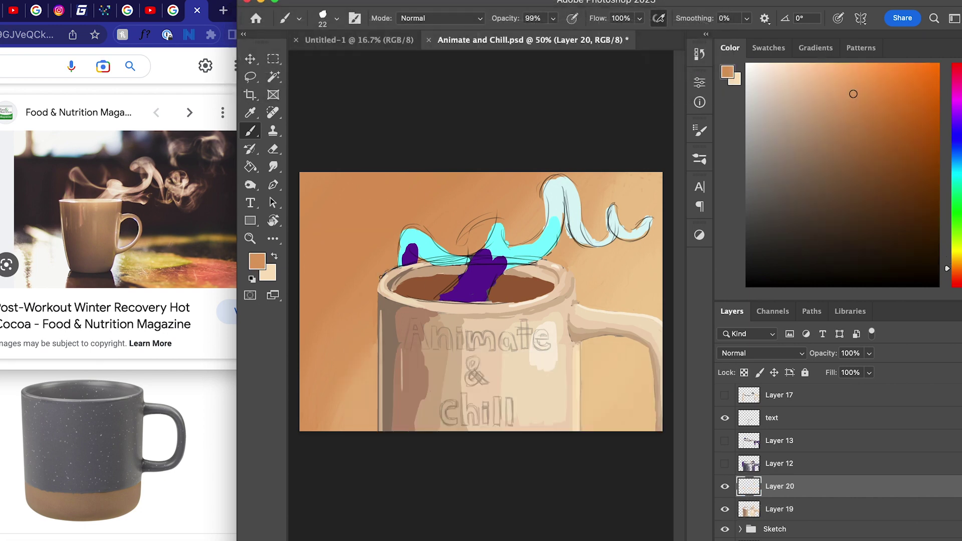
pyautogui.click(572, 19)
# Repaint the steam's left curl and its base with sampled cyan and purple, covering the sketch lines.
pyautogui.moveTo(388, 271)
pyautogui.mouseDown()
pyautogui.moveTo(380, 277)
pyautogui.moveTo(398, 264)
pyautogui.moveTo(380, 285)
pyautogui.moveTo(414, 227)
pyautogui.mouseUp()
pyautogui.keyDown('alt'); pyautogui.click(396, 274); pyautogui.keyUp('alt')
pyautogui.keyDown('alt'); pyautogui.click(412, 236); pyautogui.keyUp('alt')
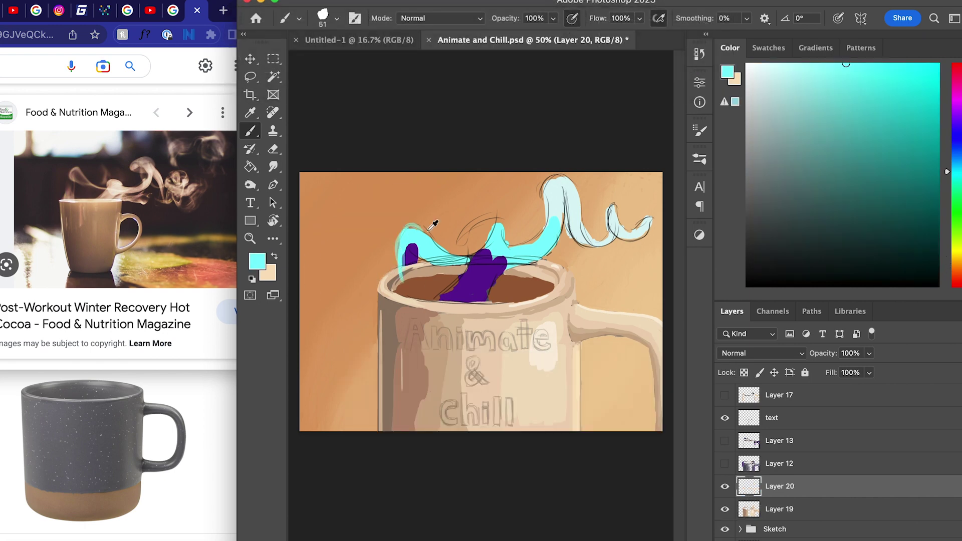
pyautogui.press(']')
pyautogui.press(']')
pyautogui.press(']')
pyautogui.press(']')
pyautogui.press(']')
pyautogui.keyDown('alt'); pyautogui.click(411, 254); pyautogui.keyUp('alt')
pyautogui.moveTo(410, 260)
pyautogui.mouseDown()
pyautogui.moveTo(407, 271)
pyautogui.moveTo(413, 240)
pyautogui.moveTo(467, 261)
pyautogui.moveTo(502, 254)
pyautogui.moveTo(501, 265)
pyautogui.mouseUp()
pyautogui.keyDown('alt'); pyautogui.click(436, 259); pyautogui.keyUp('alt')
pyautogui.keyDown('alt'); pyautogui.click(479, 266); pyautogui.keyUp('alt')
# Extend sampled cyan up the steam's tall curl and blend the purple into its middle.
pyautogui.keyDown('alt'); pyautogui.click(524, 256); pyautogui.keyUp('alt')
pyautogui.keyDown('alt'); pyautogui.click(553, 221); pyautogui.keyUp('alt')
pyautogui.moveTo(554, 211); pyautogui.dragTo(552, 193)
pyautogui.keyDown('alt'); pyautogui.click(562, 182); pyautogui.keyUp('alt')
pyautogui.keyDown('alt'); pyautogui.click(539, 260); pyautogui.keyUp('alt')
pyautogui.moveTo(505, 263); pyautogui.dragTo(495, 251)
# Paint sampled background orange over the sketch loop beside the steam's middle peak and clean up the cyan and purple edges.
pyautogui.keyDown('alt'); pyautogui.click(485, 214); pyautogui.keyUp('alt')
pyautogui.moveTo(486, 213)
pyautogui.mouseDown()
pyautogui.moveTo(485, 230)
pyautogui.moveTo(496, 216)
pyautogui.moveTo(509, 242)
pyautogui.moveTo(476, 241)
pyautogui.mouseUp()
pyautogui.keyDown('alt'); pyautogui.click(495, 240); pyautogui.keyUp('alt')
pyautogui.keyDown('alt'); pyautogui.click(530, 231); pyautogui.keyUp('alt')
pyautogui.keyDown('alt'); pyautogui.click(475, 218); pyautogui.keyUp('alt')
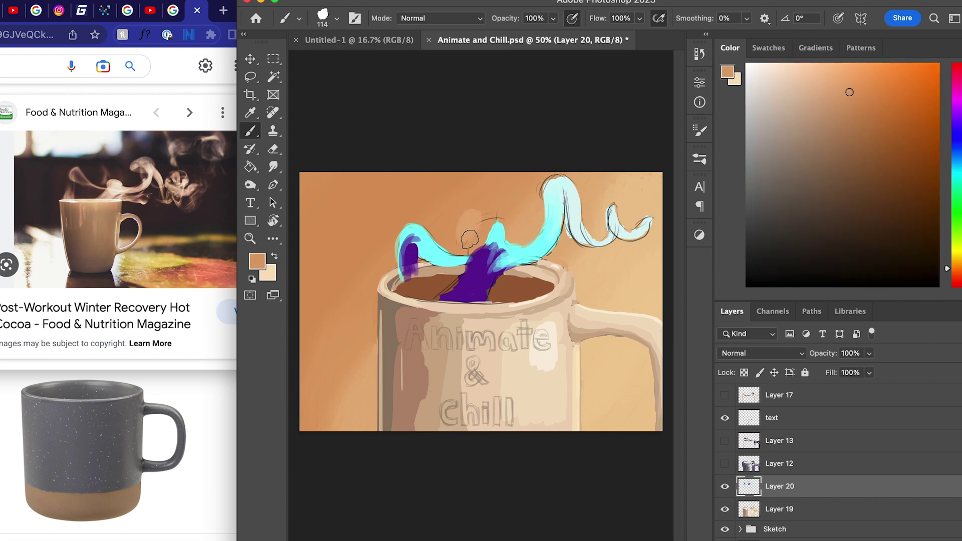
# Hide the text layer and blend the highlight on the lit side of the mug's front with sampled beige tones.
pyautogui.press(']')
pyautogui.press(']')
pyautogui.press(']')
pyautogui.press(']')
pyautogui.keyDown('alt'); pyautogui.click(554, 401); pyautogui.keyUp('alt')
pyautogui.keyDown('alt'); pyautogui.click(542, 358); pyautogui.keyUp('alt')
pyautogui.moveTo(536, 371)
pyautogui.mouseDown()
pyautogui.moveTo(513, 386)
pyautogui.moveTo(548, 358)
pyautogui.moveTo(549, 333)
pyautogui.mouseUp()
pyautogui.keyDown('alt'); pyautogui.click(536, 346); pyautogui.keyUp('alt')
pyautogui.click(725, 418)
pyautogui.keyDown('alt'); pyautogui.click(554, 385); pyautogui.keyUp('alt')
# Blend the hard-edged shading bands from the mug's centre to its shaded side with vertical strokes of sampled tans.
pyautogui.keyDown('alt'); pyautogui.click(462, 361); pyautogui.keyUp('alt')
pyautogui.moveTo(466, 358); pyautogui.dragTo(457, 423)
pyautogui.moveTo(458, 343)
pyautogui.mouseDown()
pyautogui.moveTo(468, 434)
pyautogui.moveTo(455, 387)
pyautogui.mouseUp()
pyautogui.keyDown('alt'); pyautogui.click(445, 382); pyautogui.keyUp('alt')
pyautogui.keyDown('alt'); pyautogui.click(435, 380); pyautogui.keyUp('alt')
pyautogui.moveTo(426, 326); pyautogui.dragTo(416, 432)
pyautogui.moveTo(422, 352); pyautogui.dragTo(419, 412)
pyautogui.moveTo(416, 371); pyautogui.dragTo(406, 371)
# Paint sampled brown and tan tones down the mug's shaded left edge and the neighbouring shadow band.
pyautogui.keyDown('alt'); pyautogui.click(389, 362); pyautogui.keyUp('alt')
pyautogui.keyDown('alt'); pyautogui.click(405, 359); pyautogui.keyUp('alt')
pyautogui.moveTo(395, 328)
pyautogui.mouseDown()
pyautogui.moveTo(391, 423)
pyautogui.moveTo(387, 390)
pyautogui.mouseUp()
pyautogui.keyDown('alt'); pyautogui.click(389, 315); pyautogui.keyUp('alt')
pyautogui.keyDown('alt'); pyautogui.click(391, 345); pyautogui.keyUp('alt')
pyautogui.moveTo(387, 336); pyautogui.dragTo(386, 411)
pyautogui.keyDown('alt'); pyautogui.click(428, 329); pyautogui.keyUp('alt')
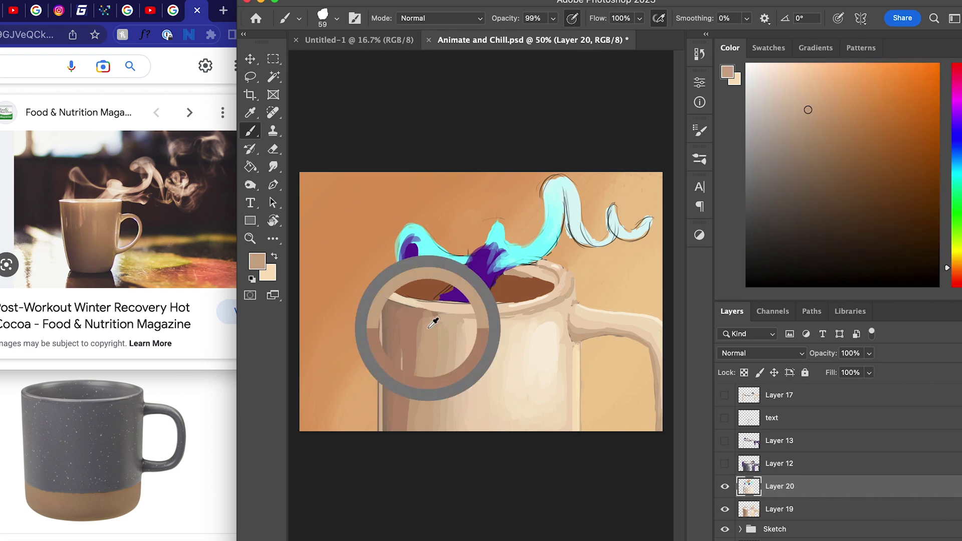
pyautogui.keyDown('alt'); pyautogui.click(437, 324); pyautogui.keyUp('alt')
pyautogui.moveTo(426, 317)
pyautogui.mouseDown()
pyautogui.moveTo(449, 317)
pyautogui.moveTo(415, 429)
pyautogui.mouseUp()
pyautogui.keyDown('alt'); pyautogui.click(412, 346); pyautogui.keyUp('alt')
# Switch to the streaky round brush and blend the mug's mid-front shading with a sampled beige.
pyautogui.click(699, 159)
pyautogui.click(522, 478)
pyautogui.click(699, 158)
pyautogui.keyDown('alt'); pyautogui.click(465, 371); pyautogui.keyUp('alt')
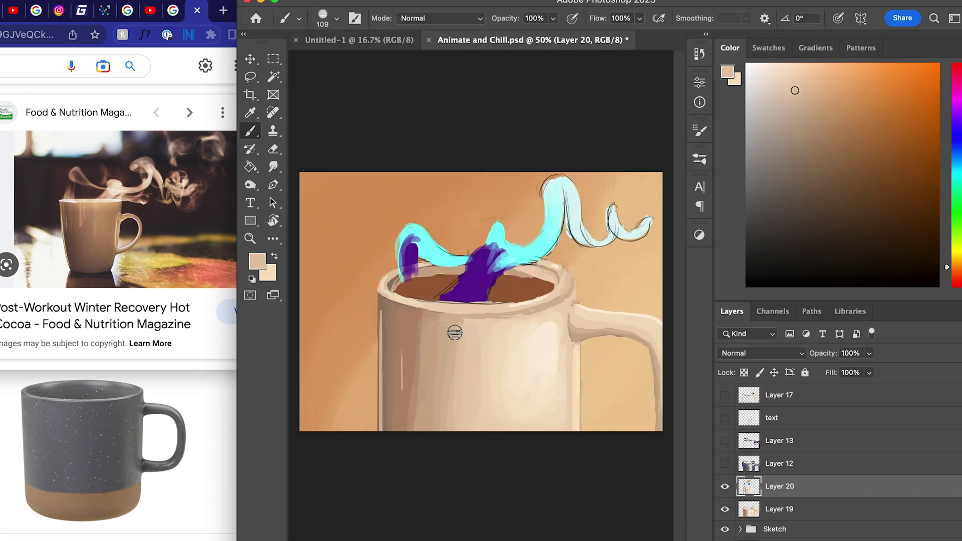
# Try to blend the mug's shaded side with large strokes of sampled tan.
pyautogui.keyDown('alt'); pyautogui.click(443, 389); pyautogui.keyUp('alt')
pyautogui.keyDown('alt'); pyautogui.click(412, 385); pyautogui.keyUp('alt')
pyautogui.keyDown('alt'); pyautogui.click(413, 385); pyautogui.keyUp('alt')
pyautogui.moveTo(422, 335); pyautogui.dragTo(403, 429)
pyautogui.keyDown('alt'); pyautogui.click(438, 357); pyautogui.keyUp('alt')
pyautogui.keyDown('alt'); pyautogui.click(448, 359); pyautogui.keyUp('alt')
# Turn on pen pressure for brush opacity and undo the last strokes on the mug's shaded side.
pyautogui.click(572, 19)
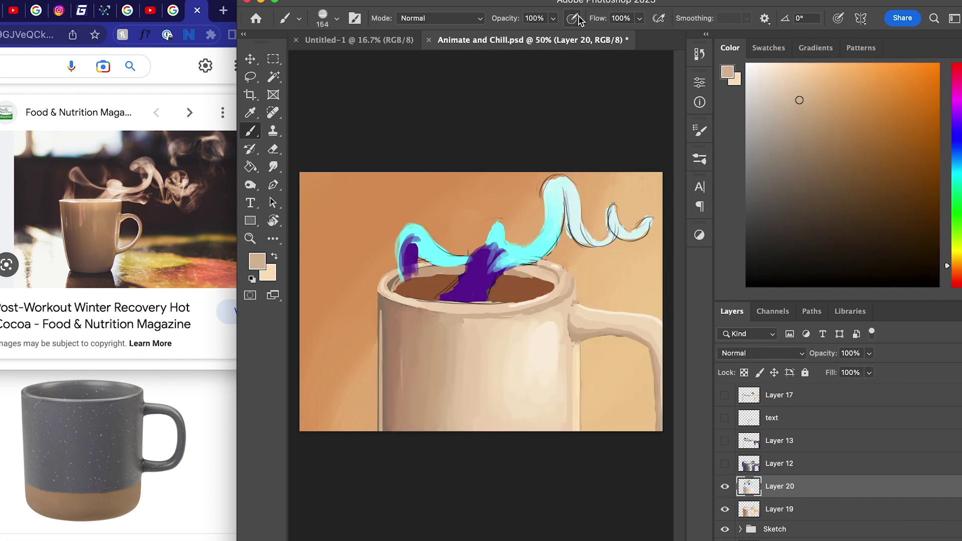
pyautogui.press('super+z')
pyautogui.press('super+z')
pyautogui.press('super+z')
# Blend sampled light beige down the right edge of the mug's front and refine the edge below the handle joint.
pyautogui.keyDown('alt'); pyautogui.click(495, 350); pyautogui.keyUp('alt')
pyautogui.keyDown('alt'); pyautogui.click(544, 409); pyautogui.keyUp('alt')
pyautogui.keyDown('alt'); pyautogui.click(563, 375); pyautogui.keyUp('alt')
pyautogui.moveTo(566, 380); pyautogui.dragTo(560, 415)
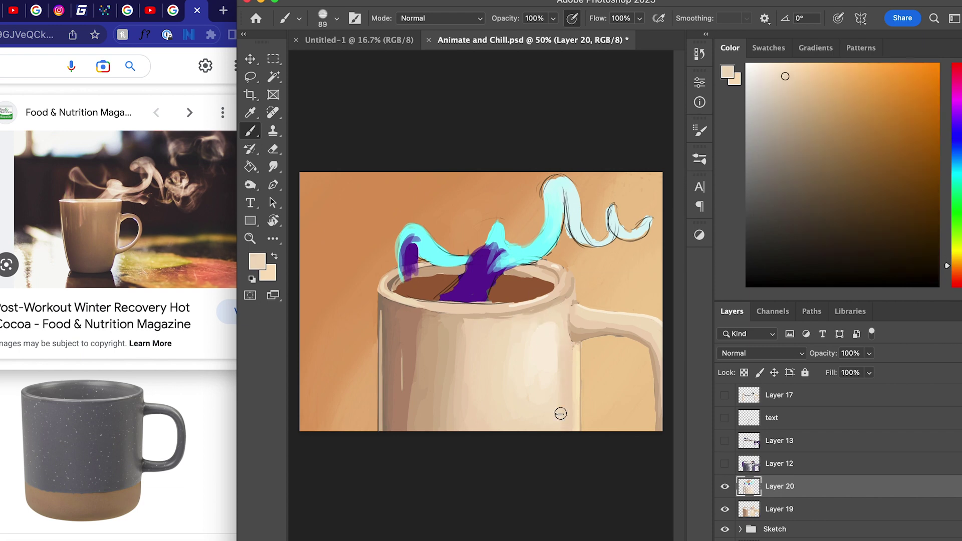
pyautogui.keyDown('alt'); pyautogui.click(577, 369); pyautogui.keyUp('alt')
pyautogui.keyDown('alt'); pyautogui.click(588, 372); pyautogui.keyUp('alt')
pyautogui.keyDown('alt'); pyautogui.click(578, 336); pyautogui.keyUp('alt')
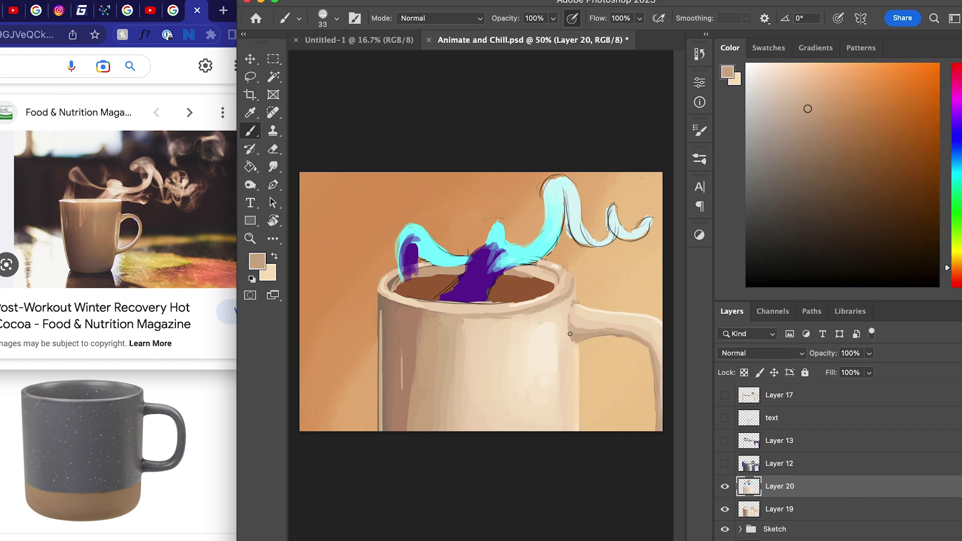
# Paint sampled tan along the underside of the mug's handle near its joint.
pyautogui.keyDown('alt'); pyautogui.click(589, 350); pyautogui.keyUp('alt')
pyautogui.keyDown('alt'); pyautogui.click(620, 336); pyautogui.keyUp('alt')
pyautogui.moveTo(584, 342); pyautogui.dragTo(621, 340)
pyautogui.keyDown('alt'); pyautogui.click(643, 385); pyautogui.keyUp('alt')
pyautogui.keyDown('alt'); pyautogui.click(604, 327); pyautogui.keyUp('alt')
pyautogui.keyDown('alt'); pyautogui.click(596, 330); pyautogui.keyUp('alt')
# Reselect the streaky round brush from the recent brushes and blend the handle's shading with sampled tones.
pyautogui.rightClick(578, 338)
pyautogui.click(546, 401)
pyautogui.click(699, 159)
pyautogui.click(419, 226)
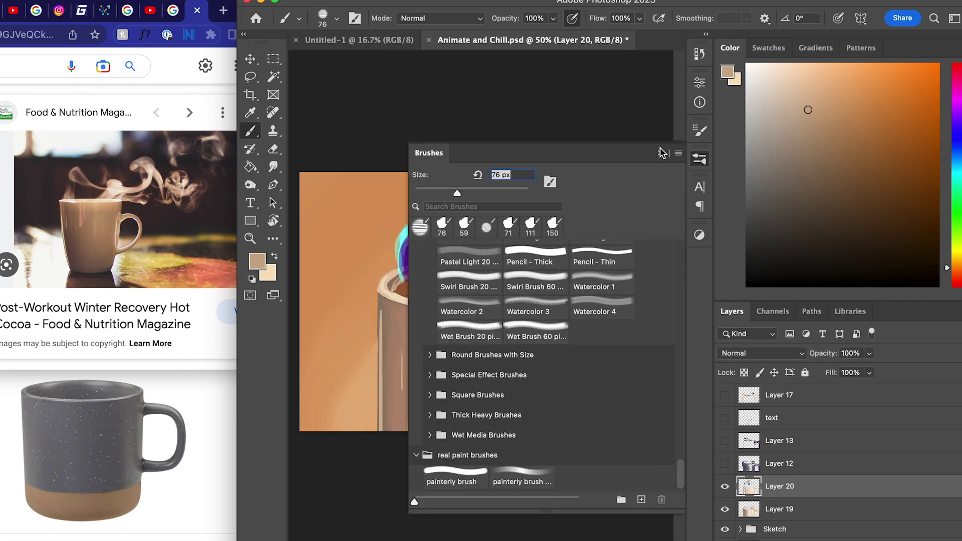
pyautogui.click(662, 153)
pyautogui.keyDown('alt'); pyautogui.click(577, 327); pyautogui.keyUp('alt')
pyautogui.keyDown('alt'); pyautogui.click(638, 330); pyautogui.keyUp('alt')
pyautogui.moveTo(593, 323)
pyautogui.mouseDown()
pyautogui.moveTo(632, 321)
pyautogui.moveTo(659, 354)
pyautogui.mouseUp()
pyautogui.keyDown('alt'); pyautogui.click(586, 325); pyautogui.keyUp('alt')
pyautogui.keyDown('alt'); pyautogui.click(577, 333); pyautogui.keyUp('alt')
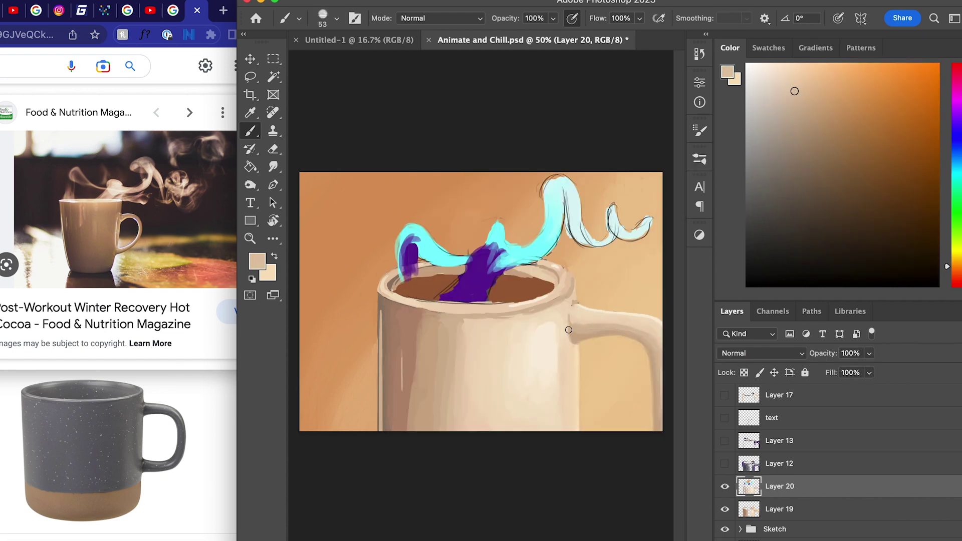
# Smooth the shading across the mug's front with sampled tones and touch up the rim's front lip with a smaller brush.
pyautogui.keyDown('alt'); pyautogui.click(551, 423); pyautogui.keyUp('alt')
pyautogui.keyDown('alt'); pyautogui.click(552, 400); pyautogui.keyUp('alt')
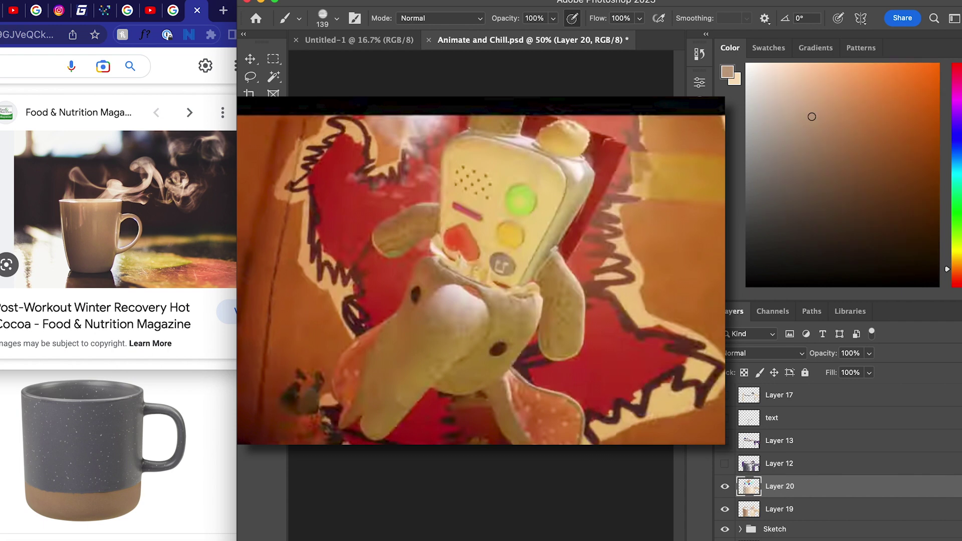
pyautogui.keyDown('alt'); pyautogui.click(552, 391); pyautogui.keyUp('alt')
pyautogui.keyDown('alt'); pyautogui.click(552, 401); pyautogui.keyUp('alt')
pyautogui.keyDown('alt'); pyautogui.click(541, 391); pyautogui.keyUp('alt')
pyautogui.keyDown('alt'); pyautogui.click(531, 391); pyautogui.keyUp('alt')
pyautogui.keyDown('alt'); pyautogui.click(531, 391); pyautogui.keyUp('alt')
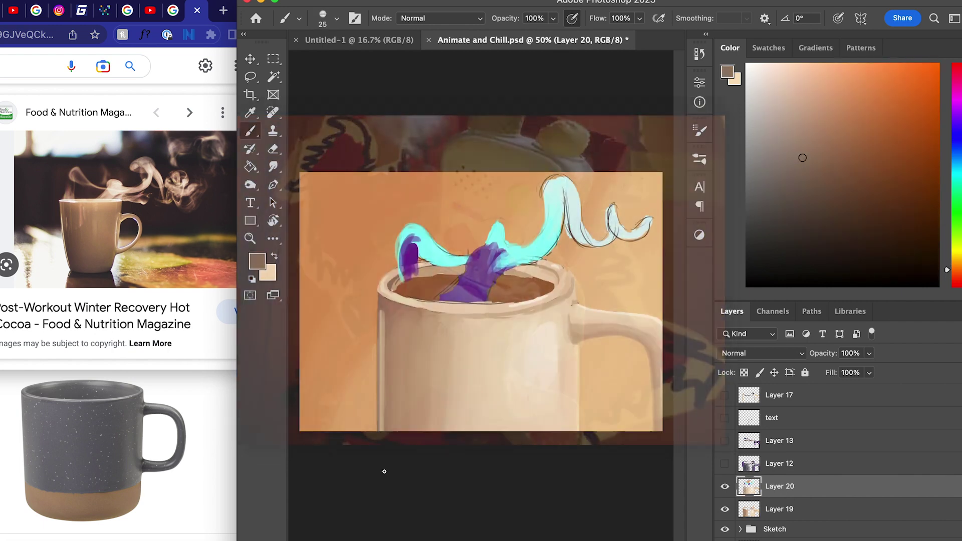
pyautogui.press('[')
pyautogui.keyDown('alt'); pyautogui.click(407, 303); pyautogui.keyUp('alt')
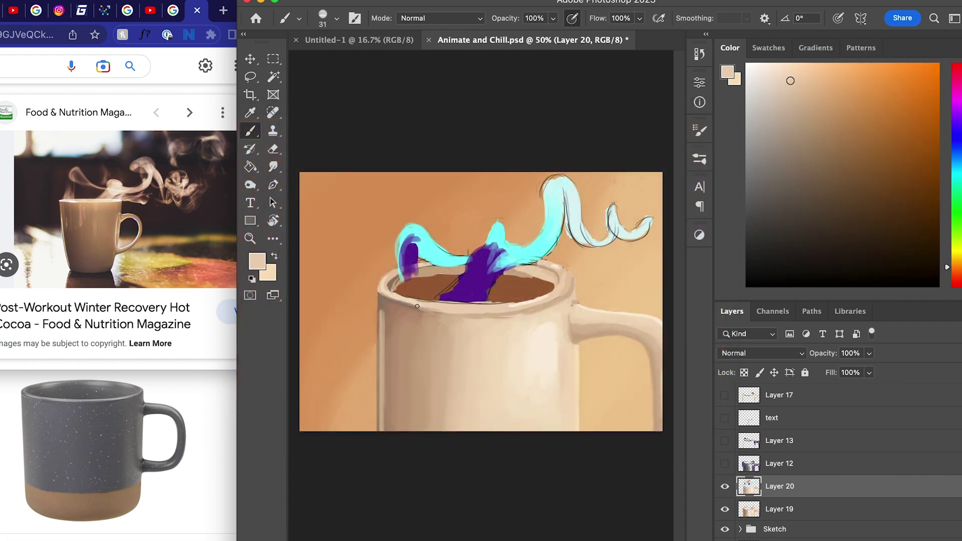
# Cover the sketch line at the steam's base inside the mug with sampled purple using a larger brush.
pyautogui.keyDown('alt'); pyautogui.click(451, 289); pyautogui.keyUp('alt')
pyautogui.press(']')
pyautogui.press(']')
pyautogui.press(']')
pyautogui.press(']')
pyautogui.press(']')
pyautogui.moveTo(451, 289); pyautogui.dragTo(437, 300)
# Paint sampled pale cyan over the outlines of the steam's tall curl and its descending right side.
pyautogui.keyDown('alt'); pyautogui.click(561, 193); pyautogui.keyUp('alt')
pyautogui.moveTo(548, 188)
pyautogui.mouseDown()
pyautogui.moveTo(561, 193)
pyautogui.moveTo(547, 177)
pyautogui.mouseUp()
pyautogui.keyDown('alt'); pyautogui.click(574, 221); pyautogui.keyUp('alt')
pyautogui.moveTo(571, 218)
pyautogui.mouseDown()
pyautogui.moveTo(580, 230)
pyautogui.moveTo(585, 219)
pyautogui.moveTo(575, 219)
pyautogui.mouseUp()
pyautogui.keyDown('alt'); pyautogui.click(590, 220); pyautogui.keyUp('alt')
pyautogui.moveTo(576, 208); pyautogui.dragTo(583, 231)
pyautogui.keyDown('alt'); pyautogui.click(590, 244); pyautogui.keyUp('alt')
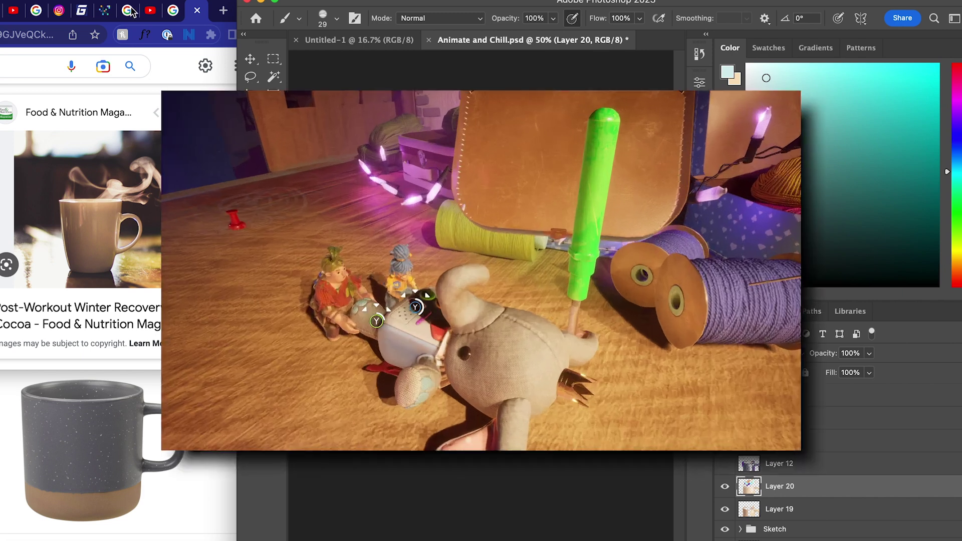
# Check the painting with the canvas flipped horizontally and clean up the rim's back edge with sampled tones.
pyautogui.keyDown('alt'); pyautogui.click(637, 287); pyautogui.keyUp('alt')
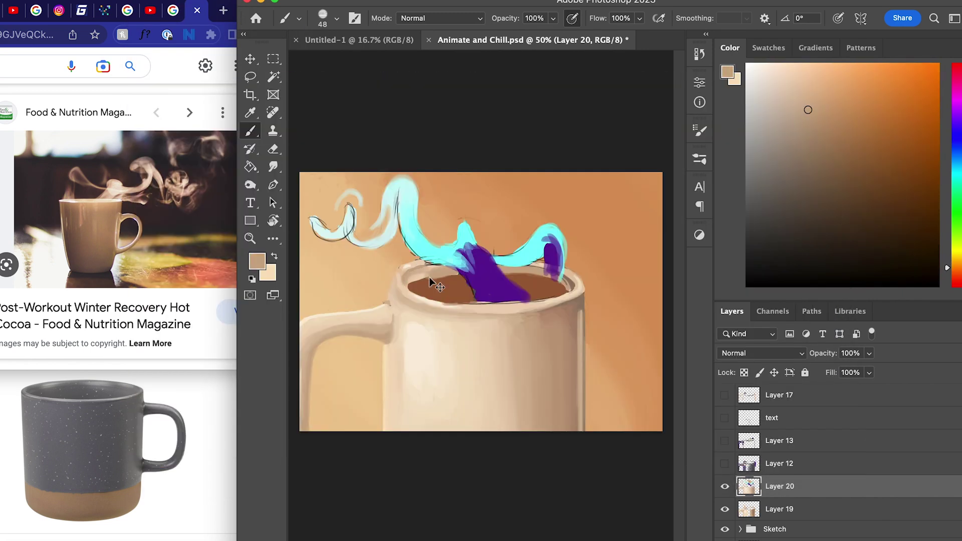
pyautogui.moveTo(429, 284); pyautogui.dragTo(412, 273)
pyautogui.keyDown('alt'); pyautogui.click(418, 263); pyautogui.keyUp('alt')
pyautogui.click(354, 165)
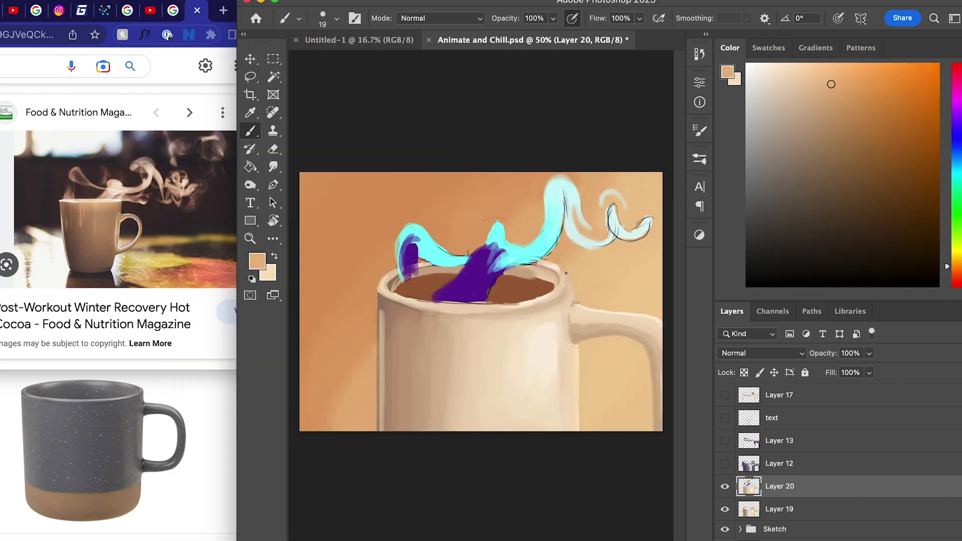
pyautogui.keyDown('alt'); pyautogui.click(561, 267); pyautogui.keyUp('alt')
# Soften the streak on the mug's shaded side with sampled tan and add a small pale cream highlight.
pyautogui.keyDown('alt'); pyautogui.click(435, 351); pyautogui.keyUp('alt')
pyautogui.keyDown('alt'); pyautogui.click(441, 362); pyautogui.keyUp('alt')
pyautogui.keyDown('alt'); pyautogui.click(388, 343); pyautogui.keyUp('alt')
pyautogui.moveTo(401, 347); pyautogui.dragTo(402, 379)
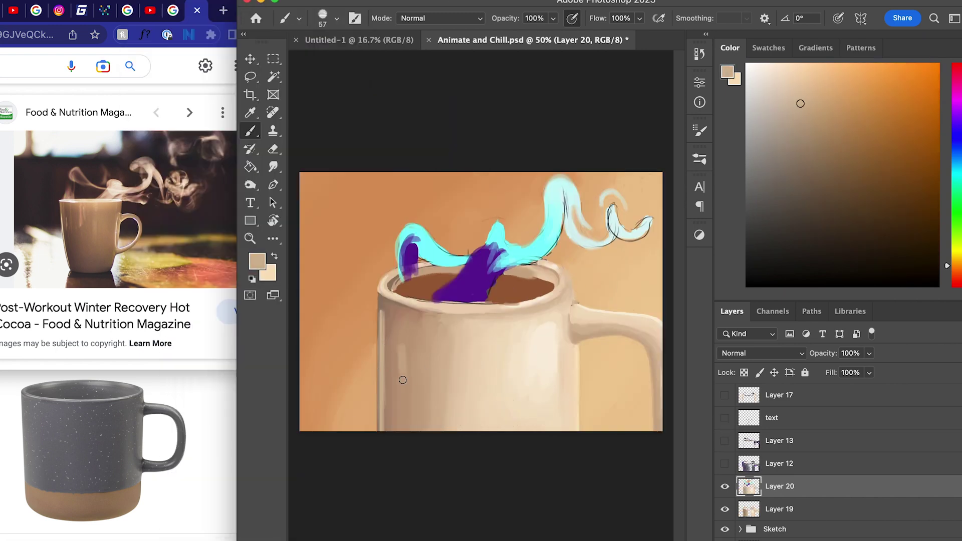
pyautogui.keyDown('alt'); pyautogui.click(423, 330); pyautogui.keyUp('alt')
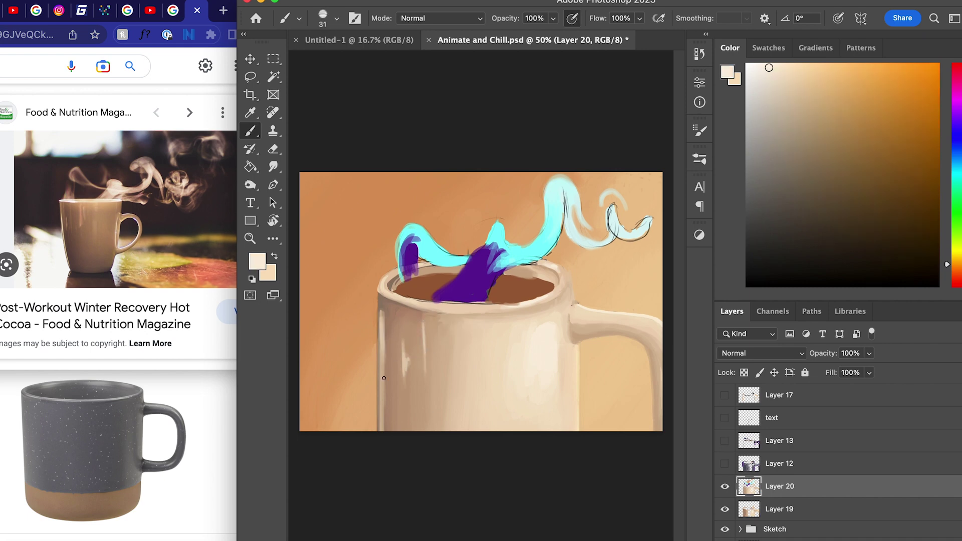
# Undo the last highlight strokes and switch back to the rough-edged brush.
pyautogui.press('super+z')
pyautogui.press('super+z')
pyautogui.press('super+z')
pyautogui.click(706, 133)
pyautogui.click(546, 326)
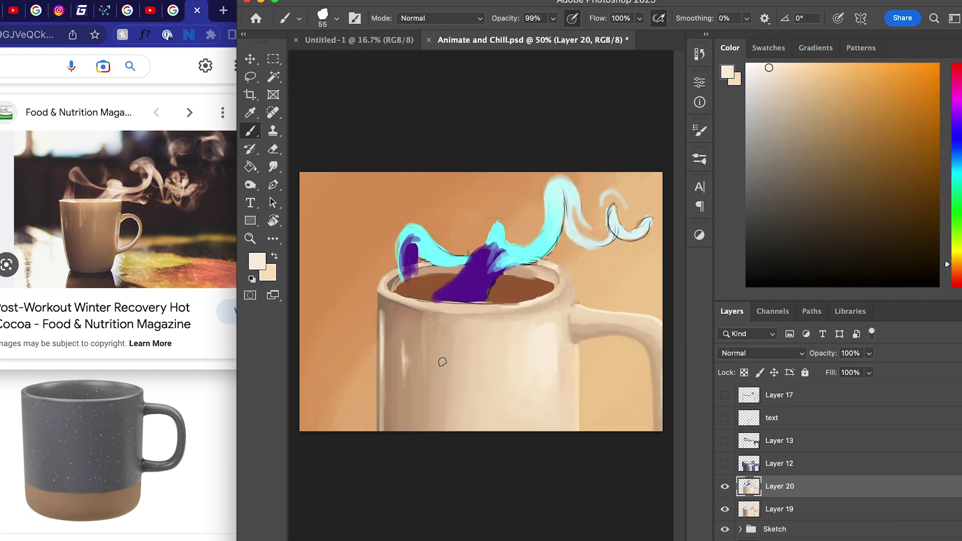
# Touch up the rim's front lip with pale cream and tidy the coffee's edge with sampled brown.
pyautogui.keyDown('alt'); pyautogui.click(423, 267); pyautogui.keyUp('alt')
pyautogui.moveTo(404, 301); pyautogui.dragTo(415, 302)
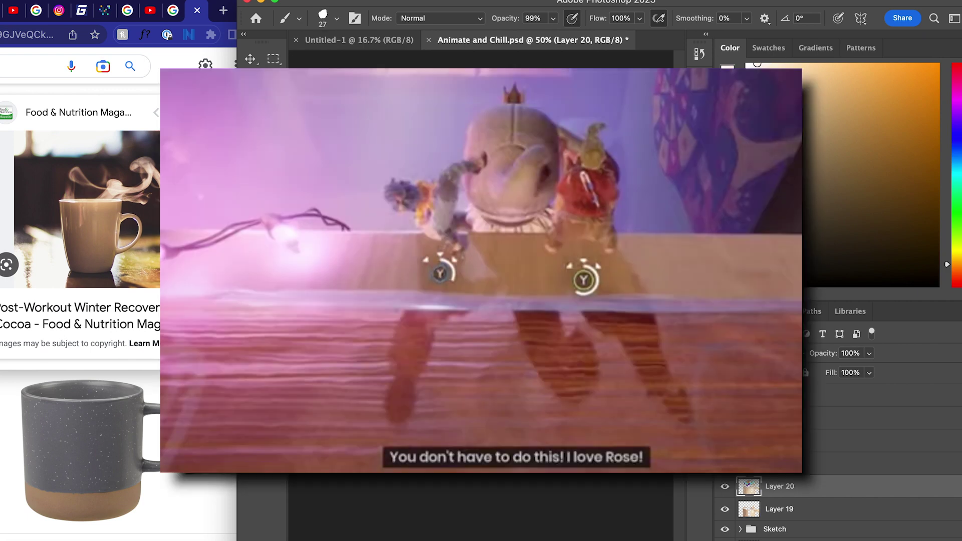
pyautogui.keyDown('alt'); pyautogui.click(419, 301); pyautogui.keyUp('alt')
pyautogui.press('[')
pyautogui.press('[')
pyautogui.press('[')
pyautogui.press('[')
pyautogui.press('[')
pyautogui.keyDown('alt'); pyautogui.click(418, 301); pyautogui.keyUp('alt')
pyautogui.keyDown('alt'); pyautogui.click(419, 300); pyautogui.keyUp('alt')
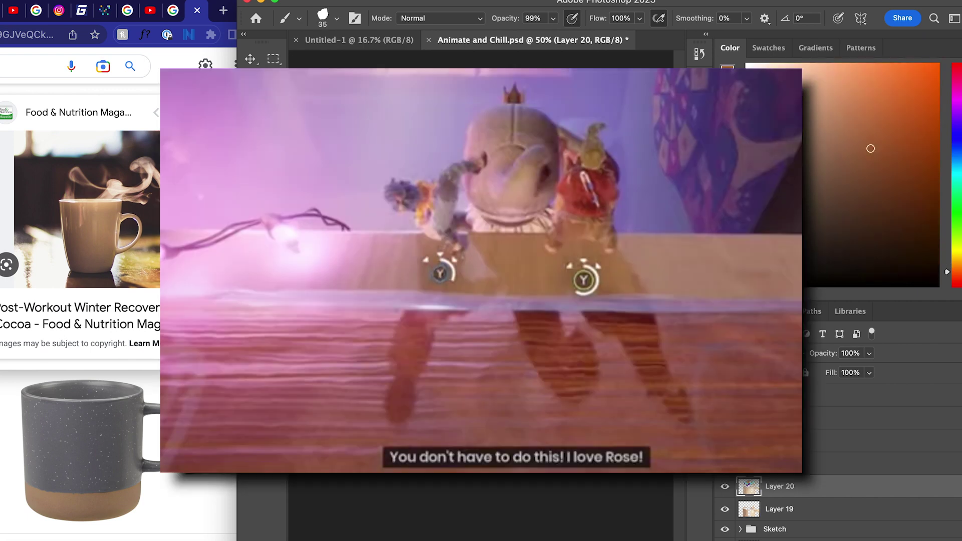
pyautogui.keyDown('alt'); pyautogui.click(418, 300); pyautogui.keyUp('alt')
pyautogui.keyDown('alt'); pyautogui.click(418, 301); pyautogui.keyUp('alt')
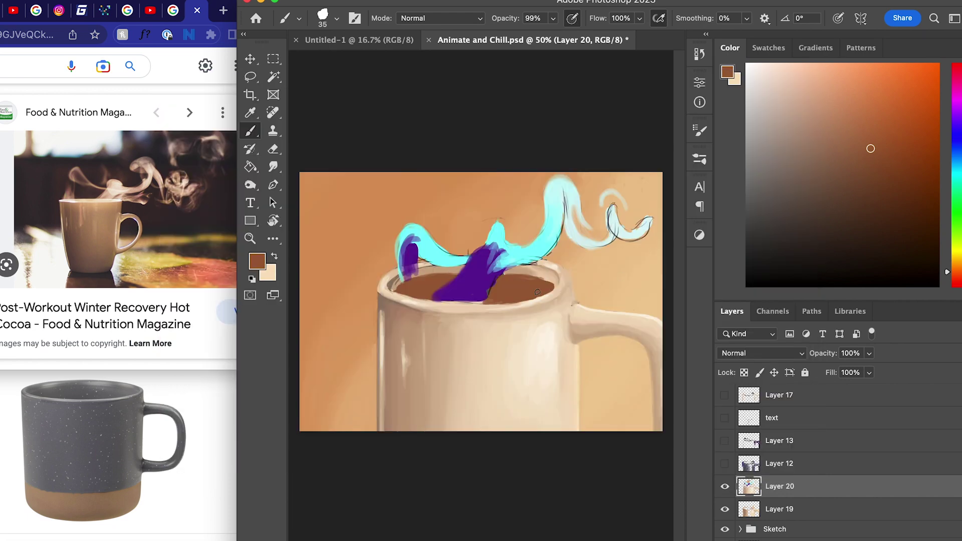
# Refine the inner left side and back of the mug's rim with sampled tan and beige tones.
pyautogui.keyDown('alt'); pyautogui.click(400, 275); pyautogui.keyUp('alt')
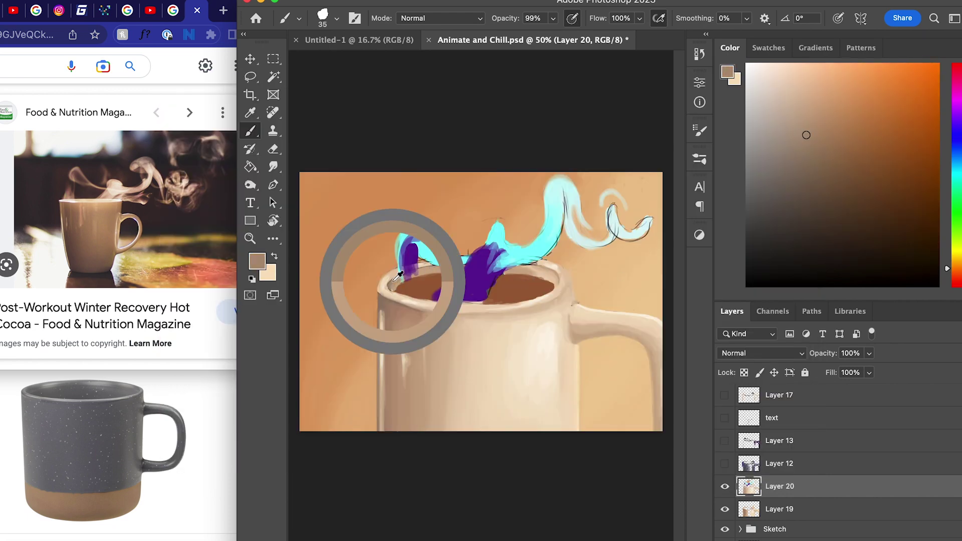
pyautogui.keyDown('alt'); pyautogui.click(396, 279); pyautogui.keyUp('alt')
pyautogui.keyDown('alt'); pyautogui.click(393, 284); pyautogui.keyUp('alt')
pyautogui.keyDown('alt'); pyautogui.click(432, 265); pyautogui.keyUp('alt')
pyautogui.keyDown('alt'); pyautogui.click(434, 265); pyautogui.keyUp('alt')
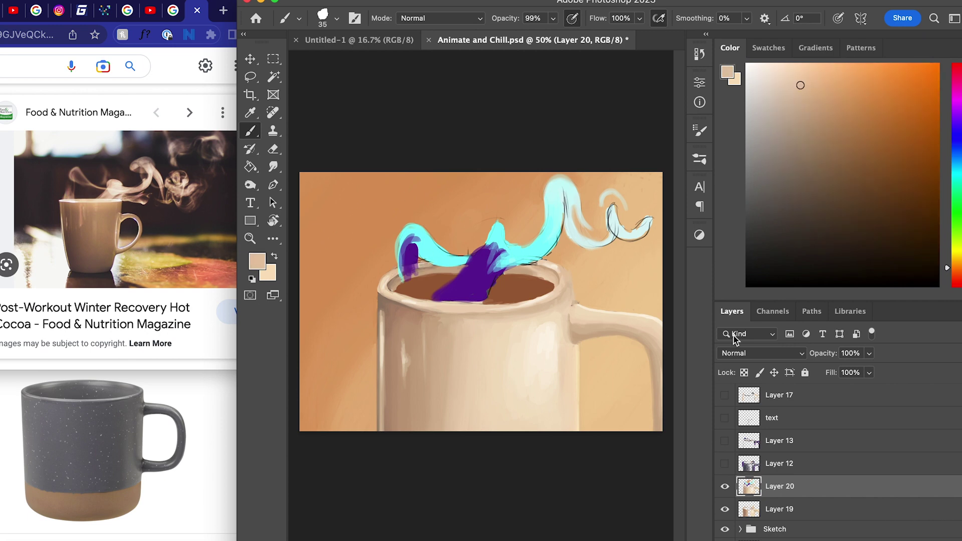
# Compare the painting with Layer 20 hidden and shown, sampling rim and background tones around the steam's left curl.
pyautogui.click(725, 486)
pyautogui.keyDown('alt'); pyautogui.click(412, 265); pyautogui.keyUp('alt')
pyautogui.click(725, 486)
pyautogui.keyDown('alt'); pyautogui.click(435, 270); pyautogui.keyUp('alt')
pyautogui.click(725, 487)
pyautogui.keyDown('alt'); pyautogui.click(429, 255); pyautogui.keyUp('alt')
pyautogui.click(725, 487)
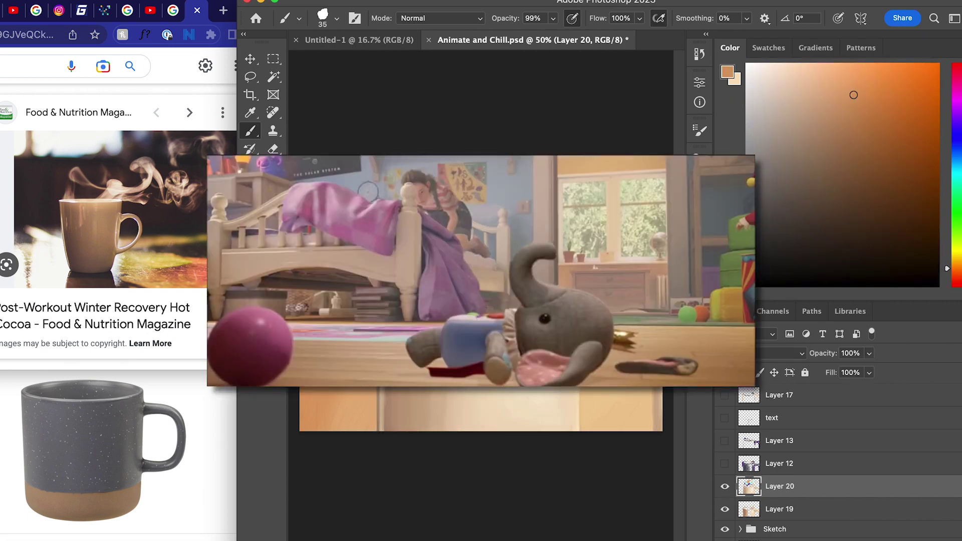
# Paint pale cyan steam over the sketched curl at the far right end of the steam trail.
pyautogui.keyDown('alt'); pyautogui.click(451, 235); pyautogui.keyUp('alt')
pyautogui.keyDown('alt'); pyautogui.click(435, 263); pyautogui.keyUp('alt')
pyautogui.keyDown('alt'); pyautogui.click(612, 231); pyautogui.keyUp('alt')
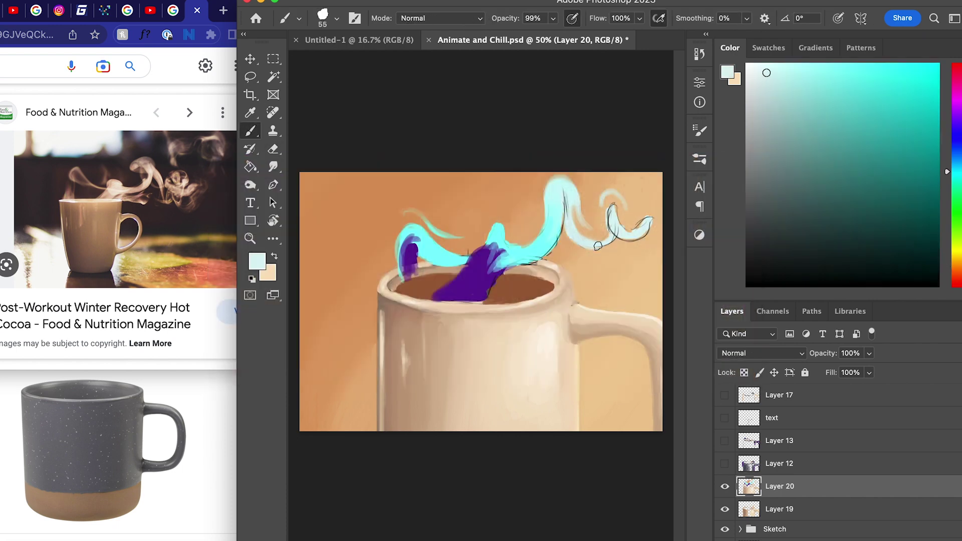
pyautogui.keyDown('alt'); pyautogui.click(625, 217); pyautogui.keyUp('alt')
pyautogui.moveTo(613, 231)
pyautogui.mouseDown()
pyautogui.moveTo(591, 245)
pyautogui.moveTo(638, 244)
pyautogui.moveTo(652, 223)
pyautogui.moveTo(630, 237)
pyautogui.moveTo(654, 215)
pyautogui.moveTo(647, 220)
pyautogui.mouseUp()
pyautogui.keyDown('alt'); pyautogui.click(624, 235); pyautogui.keyUp('alt')
pyautogui.keyDown('alt'); pyautogui.click(613, 251); pyautogui.keyUp('alt')
pyautogui.keyDown('alt'); pyautogui.click(618, 224); pyautogui.keyUp('alt')
pyautogui.keyDown('alt'); pyautogui.click(625, 225); pyautogui.keyUp('alt')
# Refine the edges of the steam's far right curl with sampled pale cyan and background orange.
pyautogui.keyDown('alt'); pyautogui.click(639, 236); pyautogui.keyUp('alt')
pyautogui.keyDown('alt'); pyautogui.click(635, 221); pyautogui.keyUp('alt')
pyautogui.keyDown('alt'); pyautogui.click(640, 232); pyautogui.keyUp('alt')
pyautogui.moveTo(635, 235)
pyautogui.mouseDown()
pyautogui.moveTo(653, 218)
pyautogui.moveTo(633, 226)
pyautogui.mouseUp()
pyautogui.keyDown('alt'); pyautogui.click(617, 215); pyautogui.keyUp('alt')
pyautogui.keyDown('alt'); pyautogui.click(616, 227); pyautogui.keyUp('alt')
pyautogui.keyDown('alt'); pyautogui.click(641, 211); pyautogui.keyUp('alt')
pyautogui.keyDown('alt'); pyautogui.click(619, 225); pyautogui.keyUp('alt')
pyautogui.keyDown('alt'); pyautogui.click(622, 191); pyautogui.keyUp('alt')
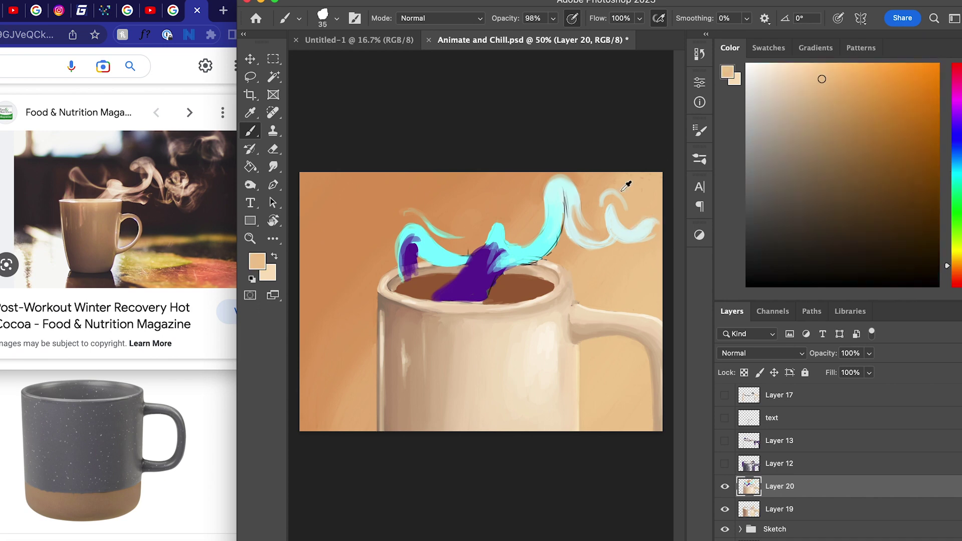
# Break up the purple steam's base with sampled coffee-brown strokes so it blends into the coffee.
pyautogui.keyDown('alt'); pyautogui.click(434, 294); pyautogui.keyUp('alt')
pyautogui.keyDown('alt'); pyautogui.click(469, 291); pyautogui.keyUp('alt')
pyautogui.moveTo(481, 302)
pyautogui.mouseDown()
pyautogui.moveTo(454, 300)
pyautogui.moveTo(485, 300)
pyautogui.moveTo(458, 290)
pyautogui.mouseUp()
pyautogui.keyDown('alt'); pyautogui.click(496, 294); pyautogui.keyUp('alt')
pyautogui.keyDown('alt'); pyautogui.click(476, 288); pyautogui.keyUp('alt')
pyautogui.keyDown('alt'); pyautogui.click(441, 287); pyautogui.keyUp('alt')
pyautogui.moveTo(518, 25); pyautogui.dragTo(526, 25)
pyautogui.moveTo(441, 296)
pyautogui.mouseDown()
pyautogui.moveTo(468, 295)
pyautogui.moveTo(466, 278)
pyautogui.moveTo(466, 291)
pyautogui.mouseUp()
pyautogui.keyDown('alt'); pyautogui.click(458, 292); pyautogui.keyUp('alt')
pyautogui.keyDown('alt'); pyautogui.click(474, 273); pyautogui.keyUp('alt')
# Lighten the tall bend of the steam with sampled pale cyan and smooth its inner edge.
pyautogui.press('x')
pyautogui.keyDown('alt'); pyautogui.click(471, 263); pyautogui.keyUp('alt')
pyautogui.keyDown('alt'); pyautogui.click(524, 259); pyautogui.keyUp('alt')
pyautogui.keyDown('alt'); pyautogui.click(557, 234); pyautogui.keyUp('alt')
pyautogui.moveTo(557, 231); pyautogui.dragTo(559, 197)
pyautogui.keyDown('alt'); pyautogui.click(568, 216); pyautogui.keyUp('alt')
pyautogui.keyDown('alt'); pyautogui.click(563, 207); pyautogui.keyUp('alt')
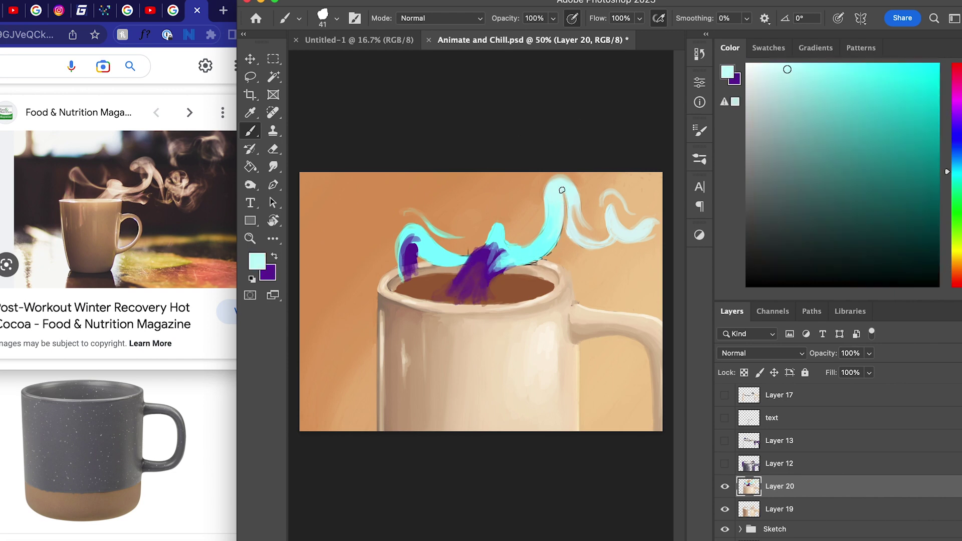
pyautogui.keyDown('alt'); pyautogui.click(567, 205); pyautogui.keyUp('alt')
pyautogui.keyDown('alt'); pyautogui.click(566, 206); pyautogui.keyUp('alt')
pyautogui.moveTo(566, 198); pyautogui.dragTo(570, 228)
# Clean up the sketch lines between the steam and the mug's back rim with sampled tan.
pyautogui.keyDown('alt'); pyautogui.click(546, 256); pyautogui.keyUp('alt')
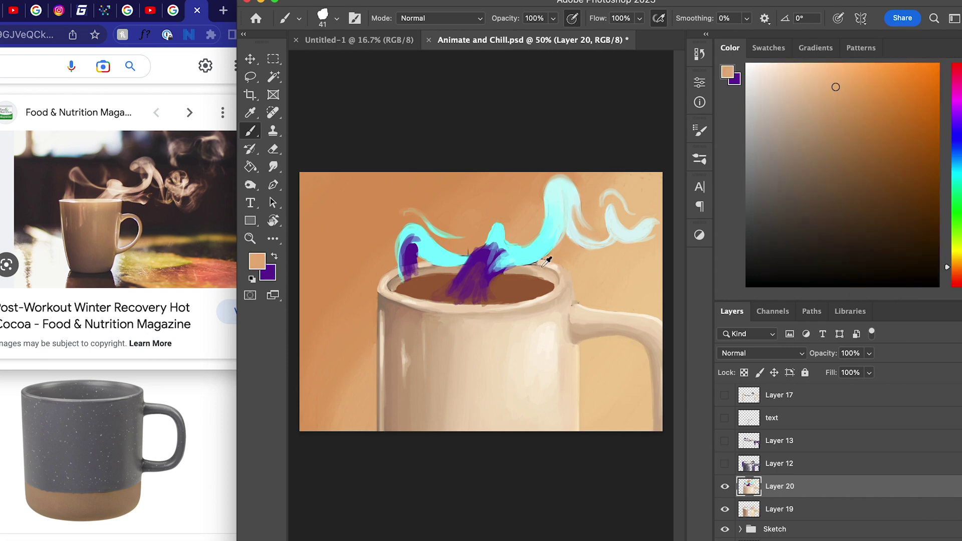
pyautogui.keyDown('alt'); pyautogui.click(548, 266); pyautogui.keyUp('alt')
pyautogui.moveTo(550, 259); pyautogui.dragTo(533, 261)
pyautogui.keyDown('alt'); pyautogui.click(468, 244); pyautogui.keyUp('alt')
pyautogui.keyDown('alt'); pyautogui.click(464, 257); pyautogui.keyUp('alt')
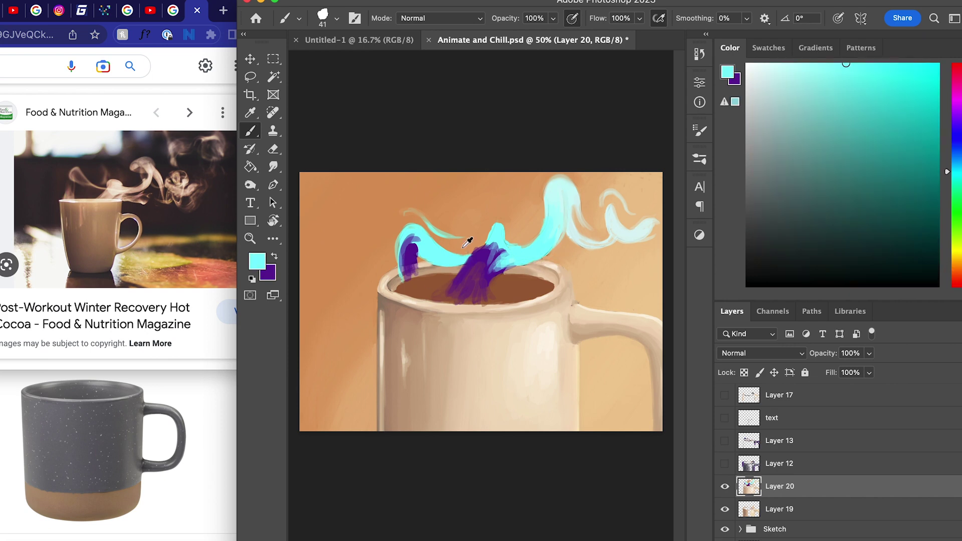
# Soften the steam's small middle peak and tall bend with a larger brush and sampled cyan and background tones.
pyautogui.keyDown('alt'); pyautogui.click(470, 233); pyautogui.keyUp('alt')
pyautogui.keyDown('alt'); pyautogui.click(562, 203); pyautogui.keyUp('alt')
pyautogui.press('super+z')
pyautogui.keyDown('alt'); pyautogui.click(642, 256); pyautogui.keyUp('alt')
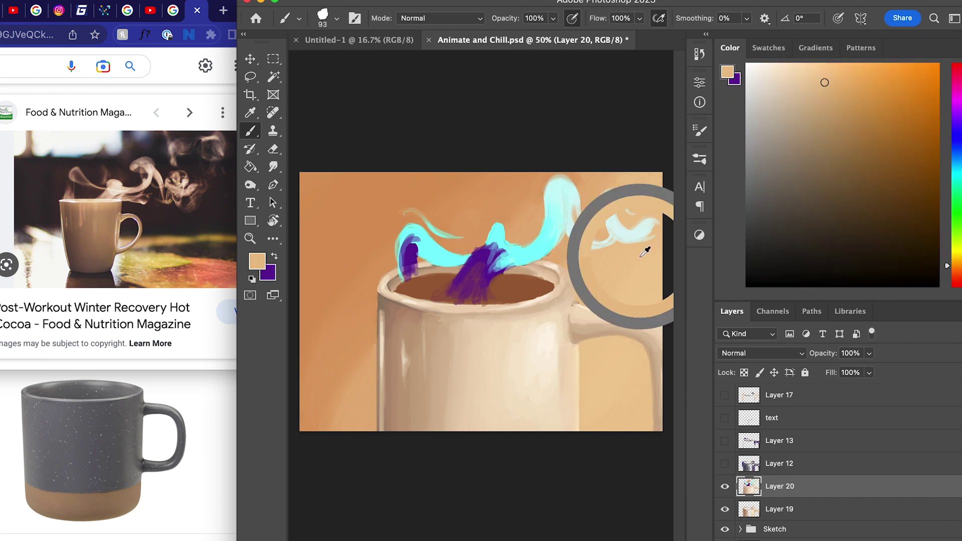
pyautogui.moveTo(613, 215); pyautogui.dragTo(617, 234)
pyautogui.keyDown('alt'); pyautogui.click(501, 237); pyautogui.keyUp('alt')
pyautogui.keyDown('alt'); pyautogui.click(493, 230); pyautogui.keyUp('alt')
pyautogui.keyDown('alt'); pyautogui.click(493, 236); pyautogui.keyUp('alt')
pyautogui.keyDown('alt'); pyautogui.click(531, 221); pyautogui.keyUp('alt')
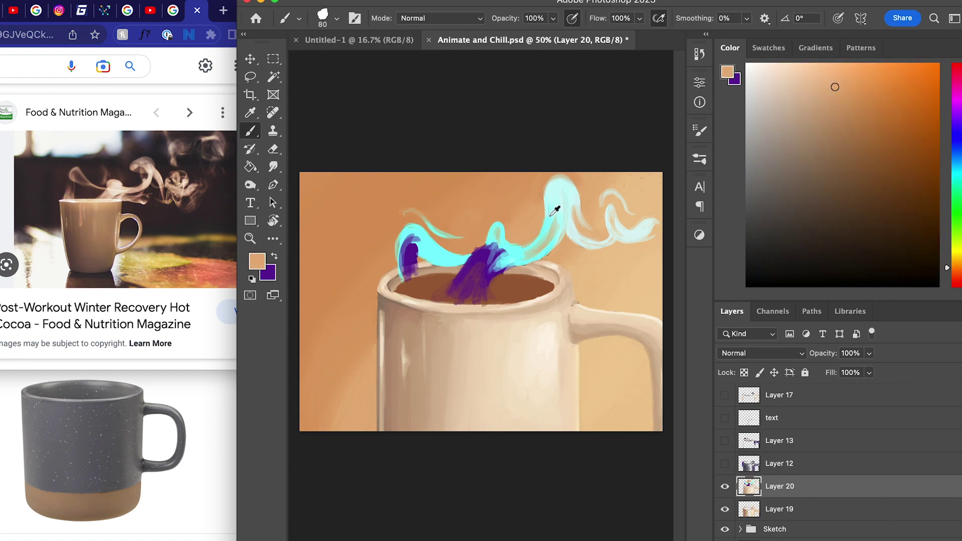
pyautogui.keyDown('alt'); pyautogui.click(501, 235); pyautogui.keyUp('alt')
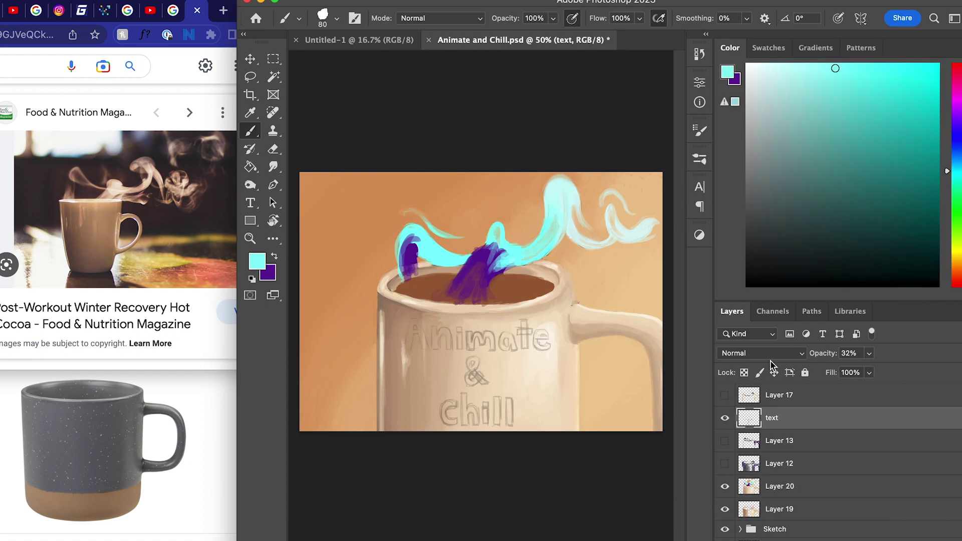
# Create a new layer above the text sketch, reset the colors to black and white, and save the document.
pyautogui.hotkey('ctrl', 'shift', 'alt', 'n')
pyautogui.press('d')
pyautogui.press('super+plus')
pyautogui.press('super+plus')
pyautogui.press('super+s')
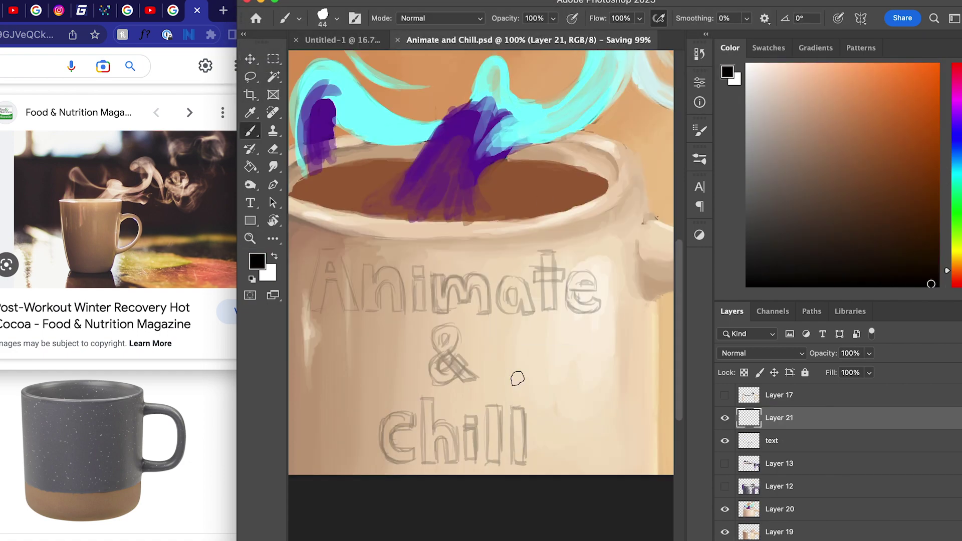
# Try a black test stroke beside the lettering sketch and inspect the brush's texture options in Brush Settings.
pyautogui.press('Tab')
pyautogui.press('super+plus')
pyautogui.moveTo(280, 341); pyautogui.dragTo(306, 342)
pyautogui.press('super+z')
pyautogui.press('Tab')
pyautogui.click(700, 159)
pyautogui.click(700, 130)
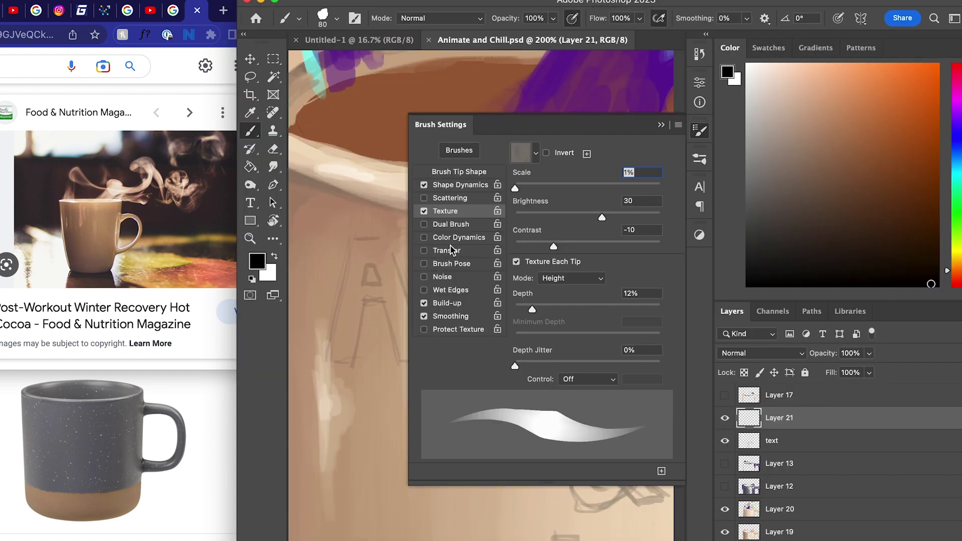
pyautogui.moveTo(362, 368); pyautogui.dragTo(378, 386)
# Change the brush and test it with thick black strokes over the "n" and "i" of Animate.
pyautogui.click(700, 158)
pyautogui.click(523, 250)
pyautogui.press('super+z')
pyautogui.click(445, 226)
pyautogui.moveTo(485, 302); pyautogui.dragTo(506, 391)
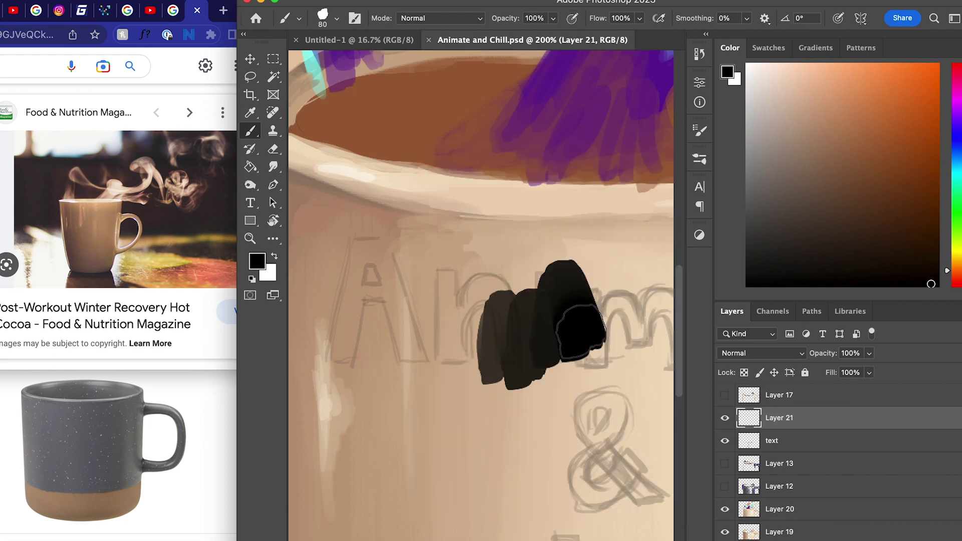
# Try to outline the capital A of Animate with straight black lines using a 7 px brush.
pyautogui.click(700, 159)
pyautogui.click(699, 130)
pyautogui.moveTo(370, 365)
pyautogui.mouseDown()
pyautogui.moveTo(370, 398)
pyautogui.moveTo(456, 337)
pyautogui.moveTo(400, 361)
pyautogui.moveTo(323, 364)
pyautogui.mouseUp()
pyautogui.click(699, 130)
pyautogui.press('super+z')
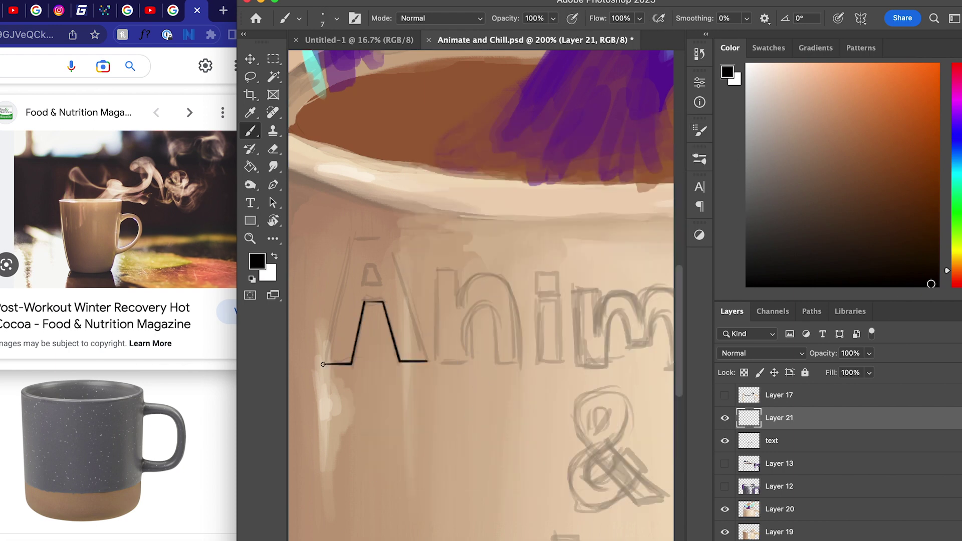
pyautogui.keyDown('shift'); pyautogui.click(352, 238); pyautogui.keyUp('shift')
pyautogui.keyDown('shift'); pyautogui.click(387, 237); pyautogui.keyUp('shift')
pyautogui.keyDown('shift'); pyautogui.click(427, 359); pyautogui.keyUp('shift')
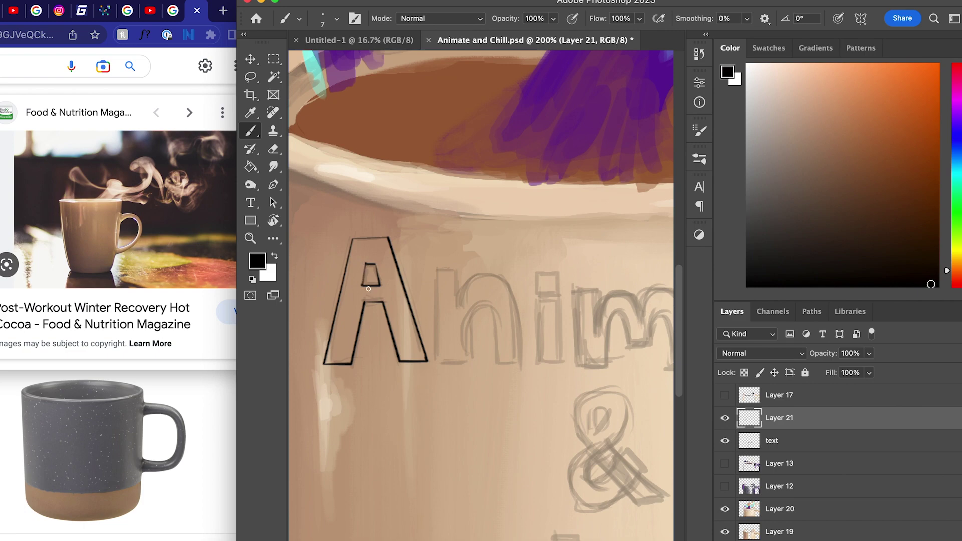
# Clear the black A outline from Layer 21 and deselect.
pyautogui.press('Tab')
pyautogui.press('super+minus')
pyautogui.moveTo(549, 258); pyautogui.dragTo(546, 265)
pyautogui.press('super+t')
pyautogui.press('Escape')
pyautogui.press('super+a')
pyautogui.press('BackSpace')
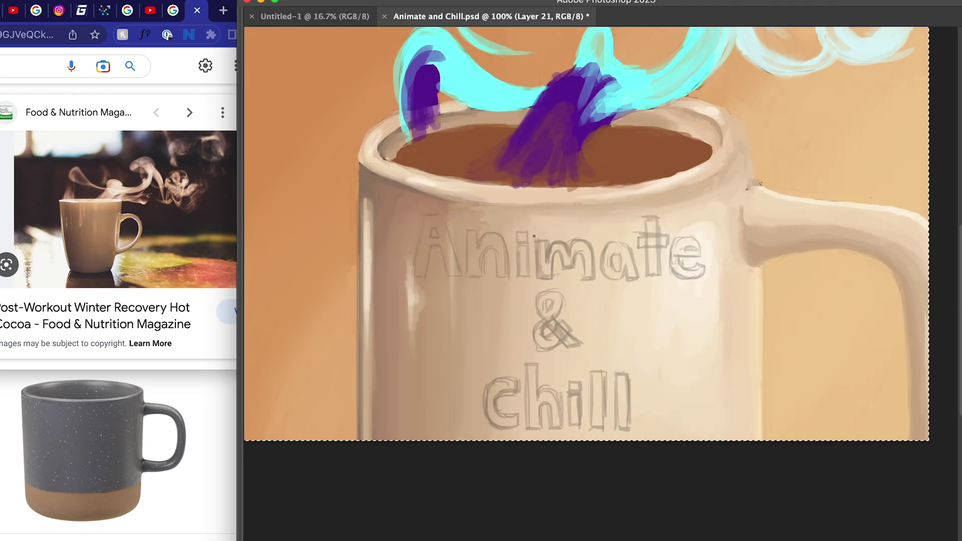
pyautogui.press('super+d')
# Adjust the brush options while testing black outline strokes on the left leg of the A.
pyautogui.press('super+plus')
pyautogui.moveTo(275, 202)
pyautogui.mouseDown()
pyautogui.moveTo(307, 208)
pyautogui.moveTo(316, 145)
pyautogui.mouseUp()
pyautogui.press('super+z')
pyautogui.press('Tab')
pyautogui.click(748, 19)
pyautogui.press('Tab')
pyautogui.press('super+z')
pyautogui.moveTo(317, 145); pyautogui.dragTo(333, 143)
pyautogui.press('Tab')
pyautogui.click(332, 20)
pyautogui.click(662, 127)
pyautogui.press('Tab')
# Try again to outline the capital A with straight black segments, and clear the attempt from Layer 21.
pyautogui.moveTo(275, 203); pyautogui.dragTo(308, 82)
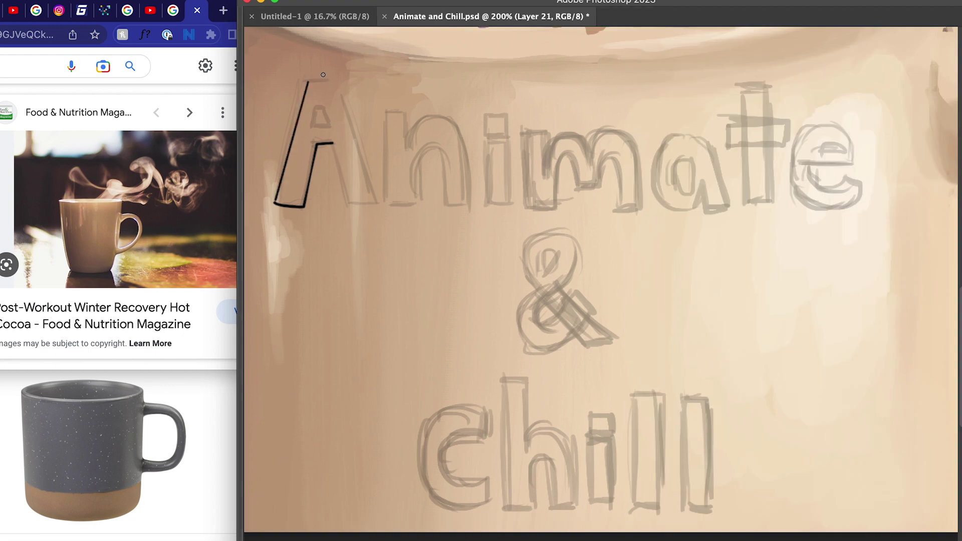
pyautogui.keyDown('shift'); pyautogui.click(378, 203); pyautogui.keyUp('shift')
pyautogui.click(333, 144)
pyautogui.keyDown('shift'); pyautogui.click(349, 205); pyautogui.keyUp('shift')
pyautogui.keyDown('shift'); pyautogui.click(378, 203); pyautogui.keyUp('shift')
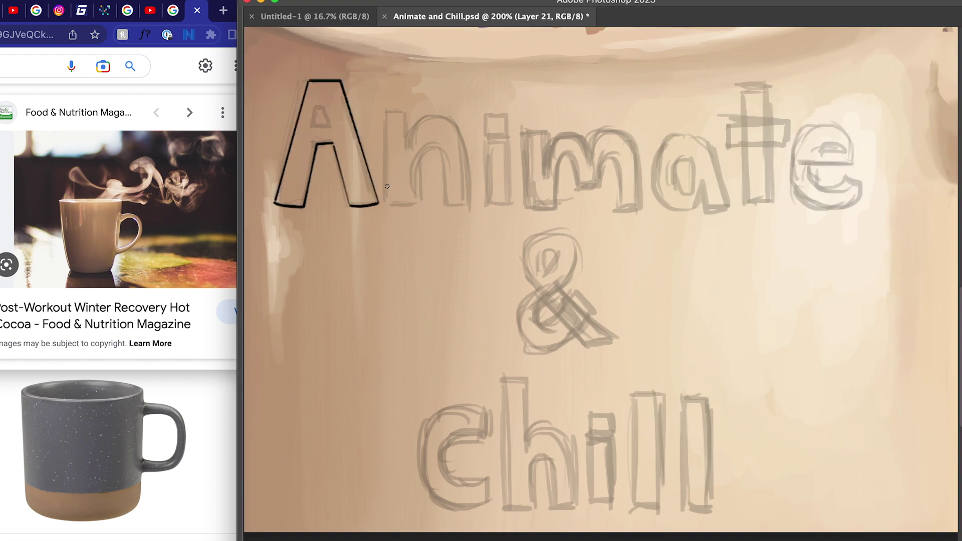
pyautogui.press('super+a')
pyautogui.press('Delete')
pyautogui.press('super+d')
# Try to outline the "c" of Chill with curved black strokes and clear them from the layer.
pyautogui.moveTo(479, 204); pyautogui.dragTo(488, 199)
pyautogui.moveTo(440, 436); pyautogui.dragTo(475, 492)
pyautogui.moveTo(452, 441)
pyautogui.mouseDown()
pyautogui.moveTo(498, 473)
pyautogui.moveTo(495, 501)
pyautogui.moveTo(487, 437)
pyautogui.mouseUp()
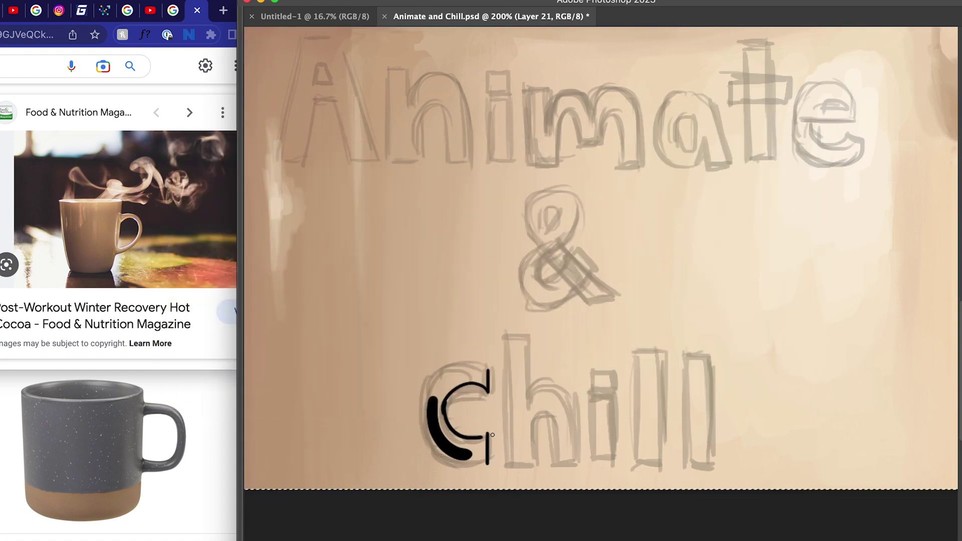
pyautogui.press('BackSpace')
# Outline the "h" of Chill in black over the sketch, undoing the misplaced strokes.
pyautogui.moveTo(504, 334)
pyautogui.mouseDown()
pyautogui.moveTo(504, 439)
pyautogui.moveTo(526, 467)
pyautogui.moveTo(532, 434)
pyautogui.moveTo(559, 468)
pyautogui.mouseUp()
pyautogui.moveTo(504, 338); pyautogui.dragTo(532, 337)
pyautogui.moveTo(533, 338); pyautogui.dragTo(533, 394)
pyautogui.moveTo(532, 391)
pyautogui.mouseDown()
pyautogui.moveTo(549, 379)
pyautogui.moveTo(579, 466)
pyautogui.moveTo(568, 385)
pyautogui.moveTo(584, 470)
pyautogui.mouseUp()
pyautogui.press('super+z')
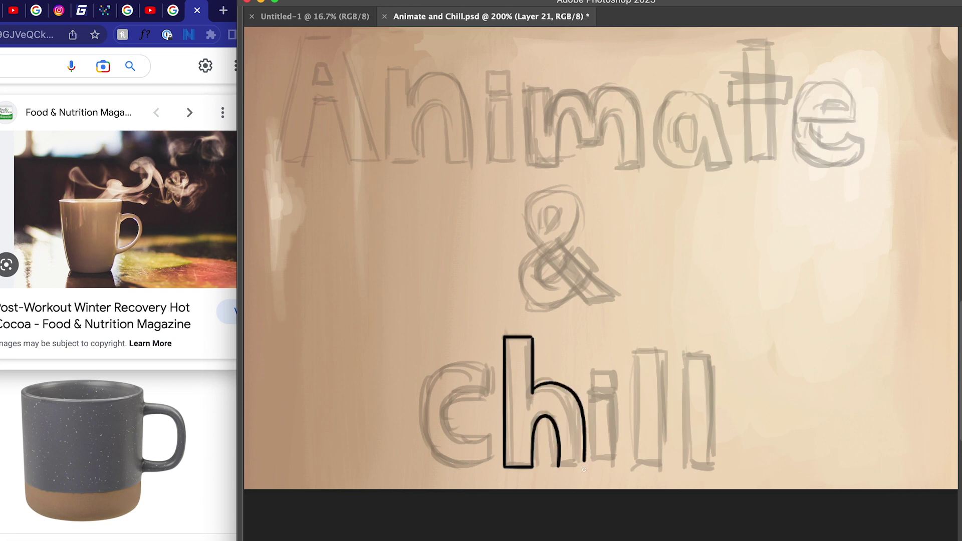
pyautogui.press('super+z')
# Outline the "i" of Chill as a stem with a square dot, and adjust the dot's placement with Free Transform.
pyautogui.moveTo(592, 397)
pyautogui.mouseDown()
pyautogui.moveTo(592, 467)
pyautogui.moveTo(617, 397)
pyautogui.mouseUp()
pyautogui.moveTo(592, 396); pyautogui.dragTo(619, 397)
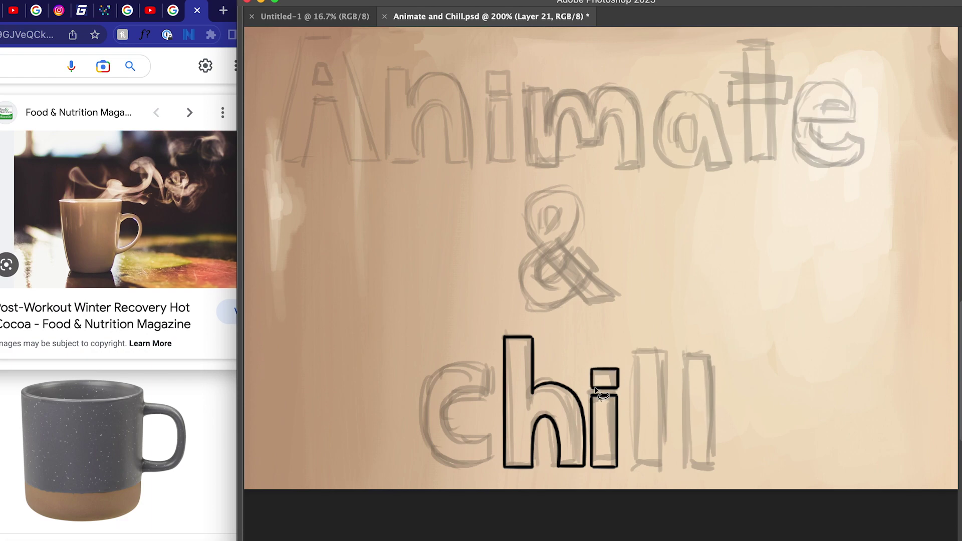
pyautogui.moveTo(603, 391); pyautogui.dragTo(590, 391)
pyautogui.keyDown('super'); pyautogui.click(623, 374); pyautogui.keyUp('super')
pyautogui.press('super+t')
pyautogui.moveTo(613, 386); pyautogui.dragTo(615, 386)
# Try to outline the first "l" of Chill by hand and undo the strokes.
pyautogui.moveTo(639, 343); pyautogui.dragTo(639, 515)
pyautogui.moveTo(639, 516); pyautogui.dragTo(695, 515)
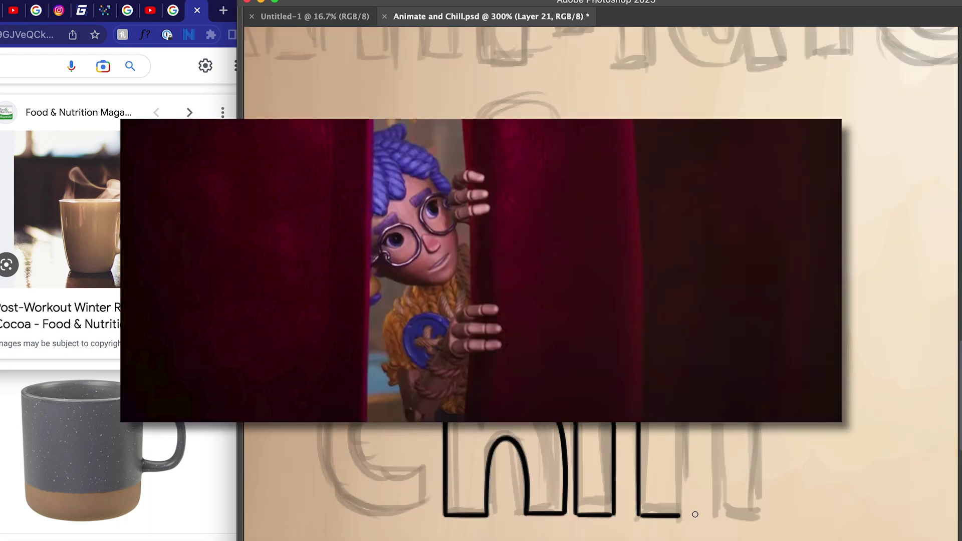
pyautogui.press('super+z')
pyautogui.moveTo(675, 343); pyautogui.dragTo(683, 522)
pyautogui.press('super+z')
pyautogui.press('super+z')
# Copy the stem of the "i" to a new layer, stretch it into a tall "l", and duplicate it for the second "l".
pyautogui.moveTo(573, 373); pyautogui.dragTo(569, 388)
pyautogui.moveTo(670, 447); pyautogui.dragTo(676, 448)
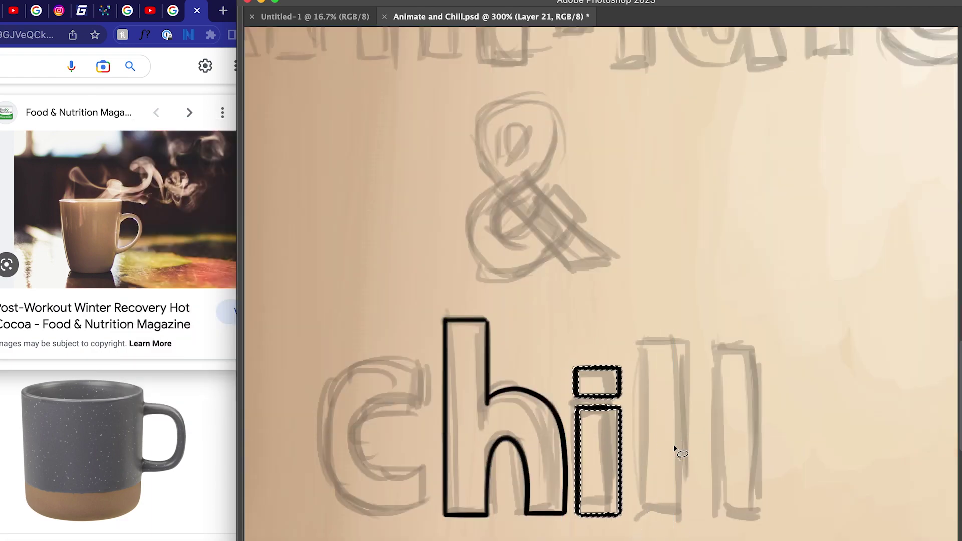
pyautogui.moveTo(572, 404)
pyautogui.mouseDown()
pyautogui.moveTo(566, 519)
pyautogui.moveTo(572, 405)
pyautogui.mouseUp()
pyautogui.press('super+j')
pyautogui.press('super+t')
pyautogui.moveTo(615, 441)
pyautogui.mouseDown()
pyautogui.moveTo(623, 454)
pyautogui.moveTo(676, 441)
pyautogui.mouseUp()
pyautogui.moveTo(661, 405); pyautogui.dragTo(662, 320)
pyautogui.moveTo(684, 421); pyautogui.dragTo(741, 415)
pyautogui.press('Return')
# Merge the copied "l" shapes down into Layer 21, check the layer's visibility, and switch to the Eraser.
pyautogui.press('super+e')
pyautogui.press('super+e')
pyautogui.press('Tab')
pyautogui.click(729, 419)
pyautogui.click(728, 420)
pyautogui.press('Tab')
pyautogui.press('e')
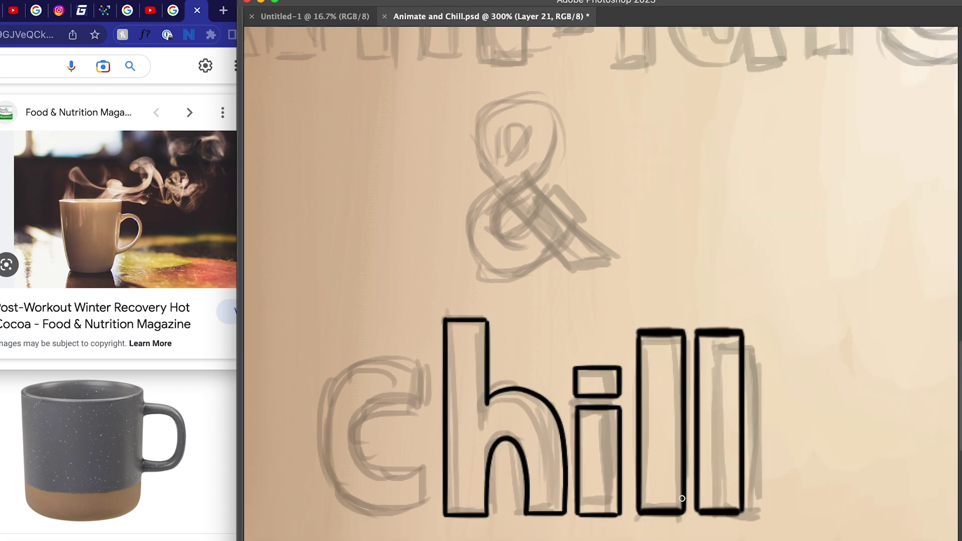
# Outline the "c" of Chill with black inner and outer curves, redoing the misplaced strokes.
pyautogui.moveTo(720, 466); pyautogui.dragTo(833, 436)
pyautogui.moveTo(534, 372)
pyautogui.mouseDown()
pyautogui.moveTo(468, 391)
pyautogui.moveTo(536, 438)
pyautogui.moveTo(536, 329)
pyautogui.mouseUp()
pyautogui.press('super+z')
pyautogui.moveTo(535, 376)
pyautogui.mouseDown()
pyautogui.moveTo(458, 408)
pyautogui.moveTo(466, 429)
pyautogui.moveTo(531, 435)
pyautogui.mouseUp()
pyautogui.press('super+z')
pyautogui.moveTo(535, 327)
pyautogui.mouseDown()
pyautogui.moveTo(405, 420)
pyautogui.moveTo(543, 447)
pyautogui.moveTo(529, 474)
pyautogui.mouseUp()
pyautogui.moveTo(532, 434); pyautogui.dragTo(531, 475)
# Outline the ampersand's upper loop, teardrop counter and inner curve in black over the sketch, discarding a misplaced lower-bowl stroke.
pyautogui.press('super+minus')
pyautogui.moveTo(639, 233); pyautogui.dragTo(571, 316)
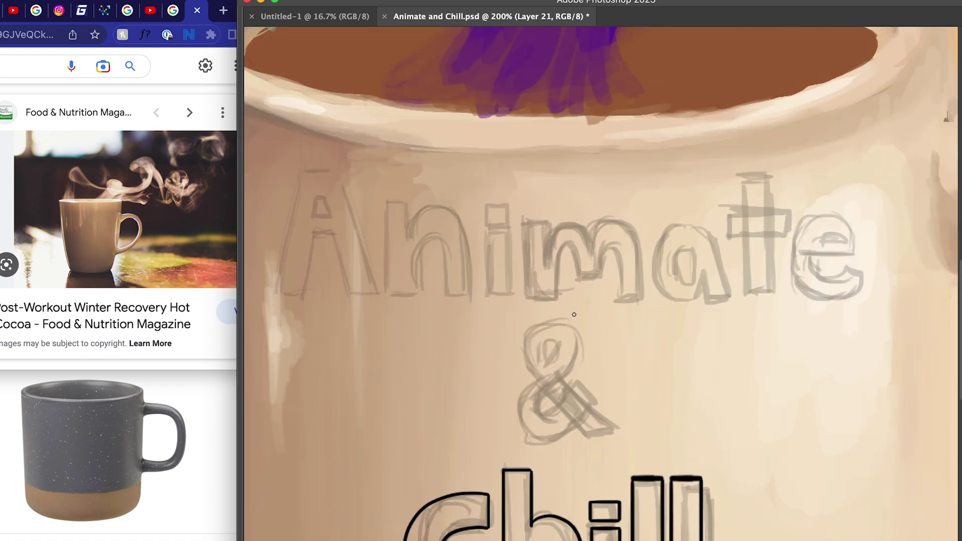
pyautogui.moveTo(540, 389); pyautogui.dragTo(532, 307)
pyautogui.moveTo(511, 250)
pyautogui.mouseDown()
pyautogui.moveTo(544, 311)
pyautogui.moveTo(584, 300)
pyautogui.mouseUp()
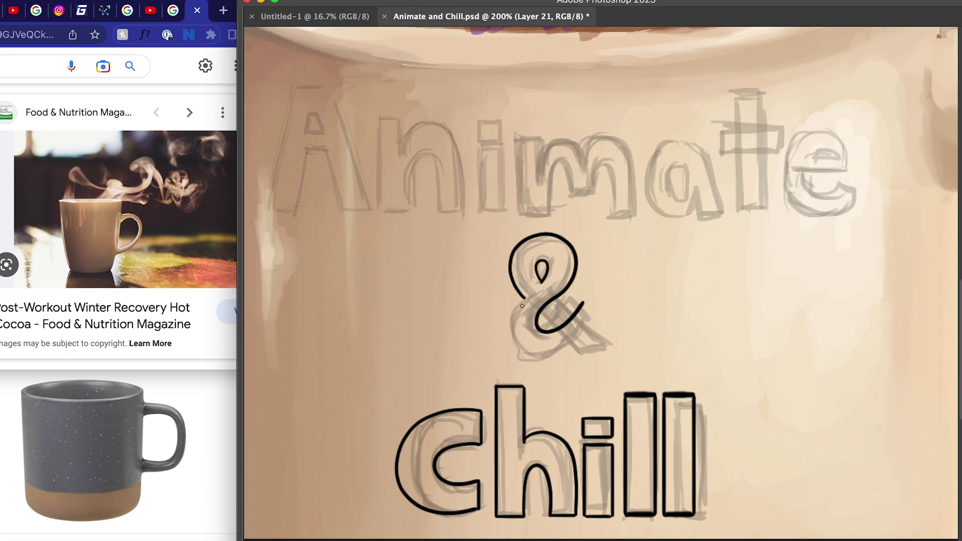
pyautogui.moveTo(522, 306)
pyautogui.mouseDown()
pyautogui.moveTo(511, 332)
pyautogui.moveTo(566, 357)
pyautogui.mouseUp()
pyautogui.press('super+z')
# Try to outline the ampersand's diagonal leg and undo the strokes.
pyautogui.moveTo(557, 298); pyautogui.dragTo(610, 345)
pyautogui.moveTo(541, 313); pyautogui.dragTo(604, 350)
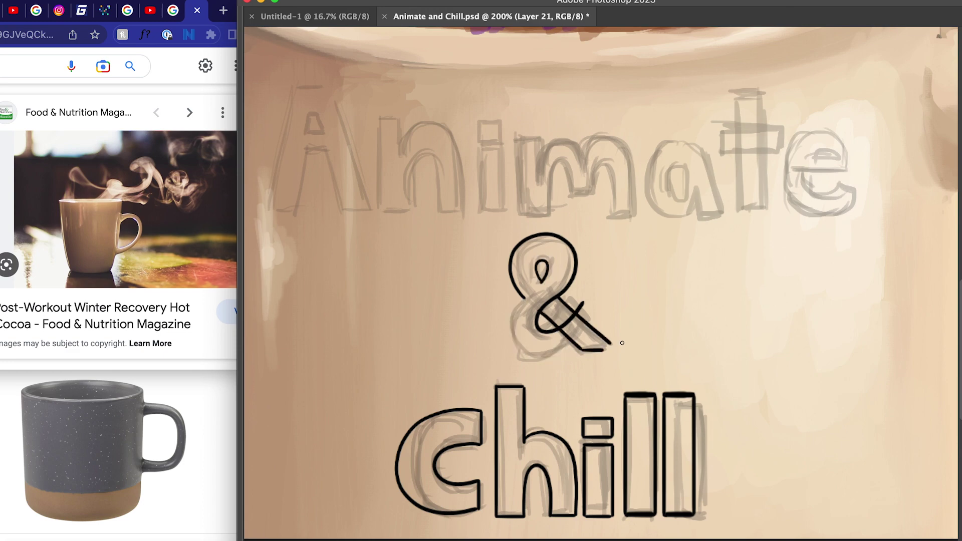
pyautogui.press('super+z')
pyautogui.press('super+z')
pyautogui.press('super+z')
# Outline the ampersand's diagonal leg and rounded lower bowl, and fine-tune the drawn shape with a lasso selection and transform.
pyautogui.moveTo(557, 298); pyautogui.dragTo(607, 344)
pyautogui.moveTo(541, 314); pyautogui.dragTo(576, 350)
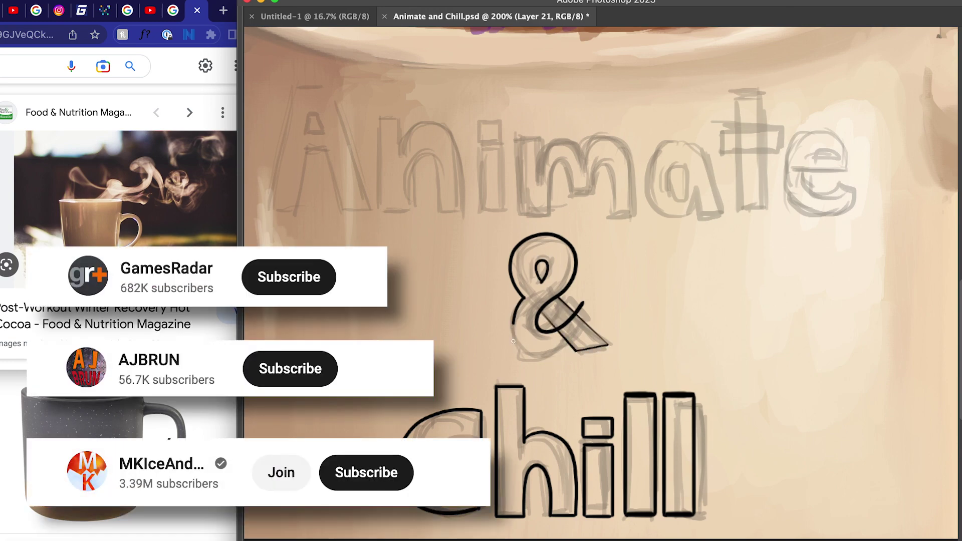
pyautogui.moveTo(513, 341); pyautogui.dragTo(598, 319)
pyautogui.moveTo(627, 299)
pyautogui.mouseDown()
pyautogui.moveTo(683, 419)
pyautogui.moveTo(396, 247)
pyautogui.moveTo(422, 303)
pyautogui.mouseUp()
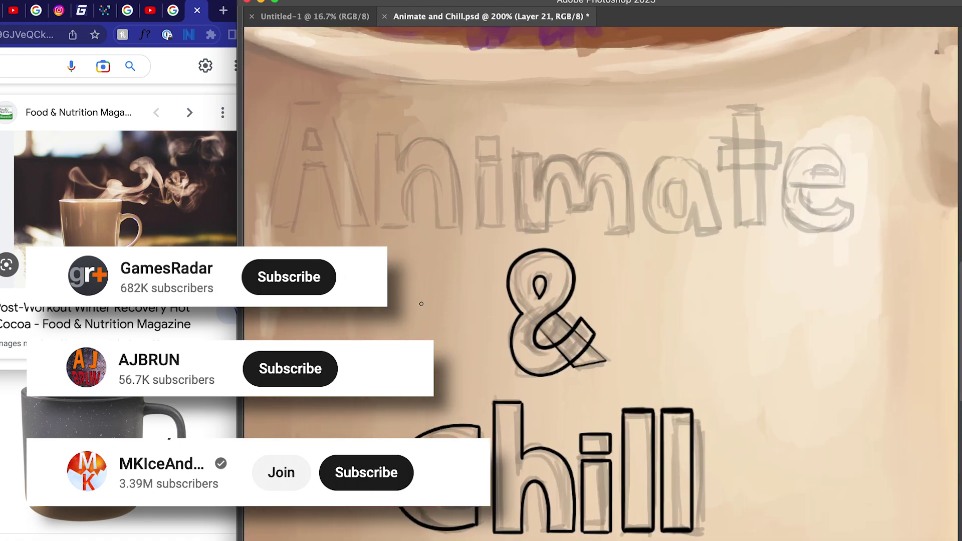
pyautogui.press('l')
pyautogui.moveTo(480, 346)
pyautogui.mouseDown()
pyautogui.moveTo(651, 355)
pyautogui.moveTo(482, 351)
pyautogui.mouseUp()
pyautogui.press('super+t')
pyautogui.press('super+d')
# Outline the "A" and "n" of Animate in black, including their inner shapes, undoing the misplaced strokes.
pyautogui.moveTo(261, 227)
pyautogui.mouseDown()
pyautogui.moveTo(294, 105)
pyautogui.moveTo(368, 228)
pyautogui.mouseUp()
pyautogui.press('super+z')
pyautogui.press('super+z')
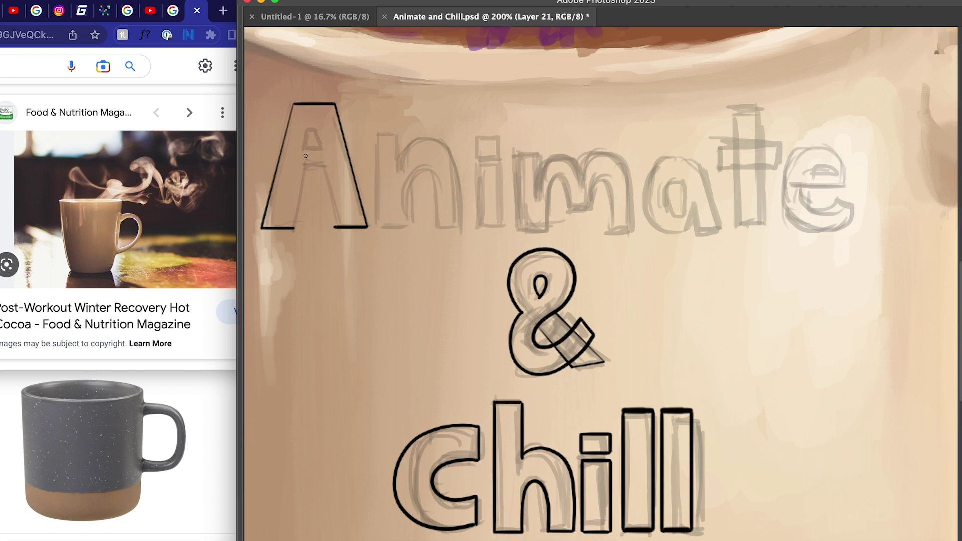
pyautogui.press('super+z')
pyautogui.moveTo(335, 227); pyautogui.dragTo(307, 166)
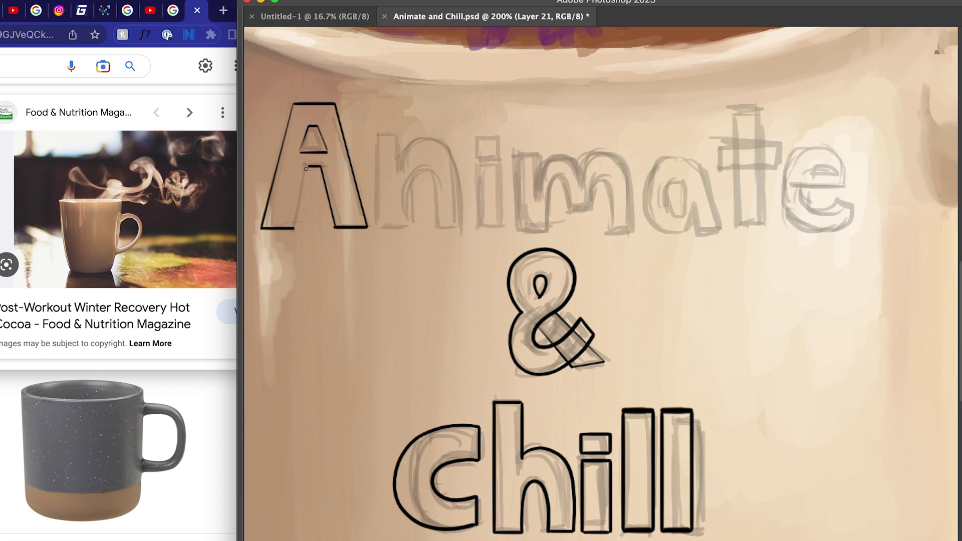
pyautogui.moveTo(375, 135)
pyautogui.mouseDown()
pyautogui.moveTo(377, 222)
pyautogui.moveTo(444, 227)
pyautogui.mouseUp()
pyautogui.moveTo(401, 153); pyautogui.dragTo(471, 224)
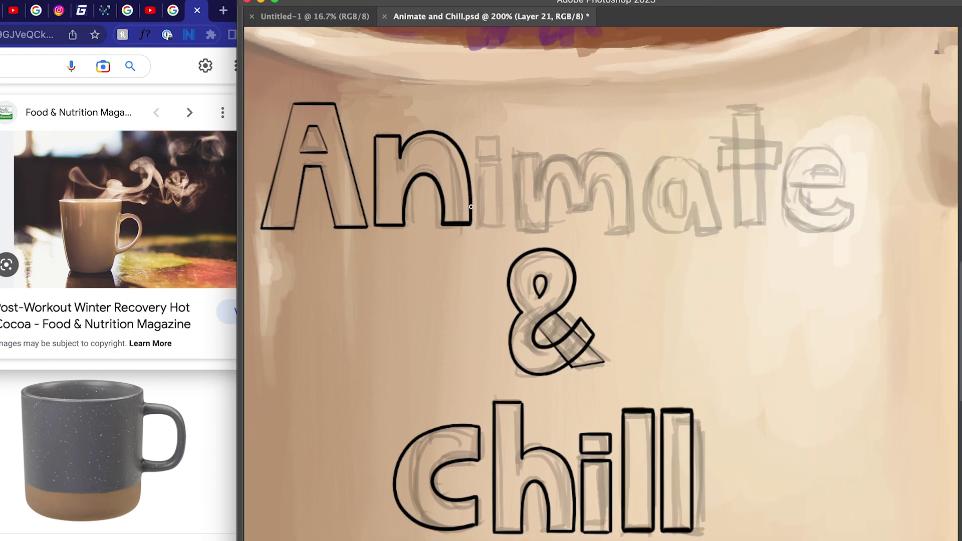
# Copy the "i" of Chill to a new layer and place it after the "n" of Animate.
pyautogui.press('l')
pyautogui.moveTo(575, 443)
pyautogui.mouseDown()
pyautogui.moveTo(616, 460)
pyautogui.moveTo(579, 531)
pyautogui.moveTo(520, 187)
pyautogui.moveTo(494, 159)
pyautogui.moveTo(516, 224)
pyautogui.mouseUp()
pyautogui.press('super+j')
pyautogui.press('super+t')
pyautogui.press('Return')
pyautogui.press('b')
# Add a new layer and outline the outer arches, sides and baseline of the "m" in Animate.
pyautogui.press('super+shift+alt+n')
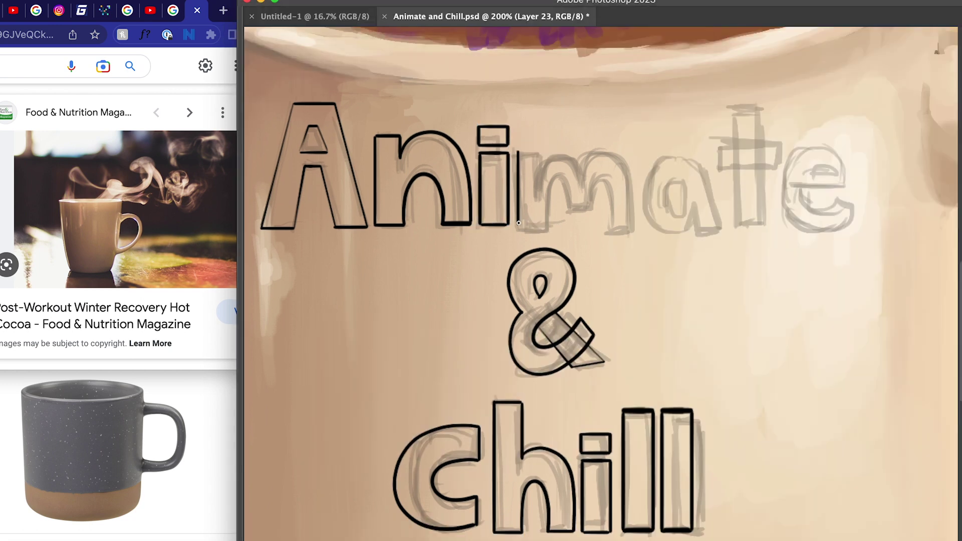
pyautogui.keyDown('shift'); pyautogui.click(633, 225); pyautogui.keyUp('shift')
pyautogui.moveTo(517, 151)
pyautogui.mouseDown()
pyautogui.moveTo(547, 151)
pyautogui.moveTo(628, 225)
pyautogui.mouseUp()
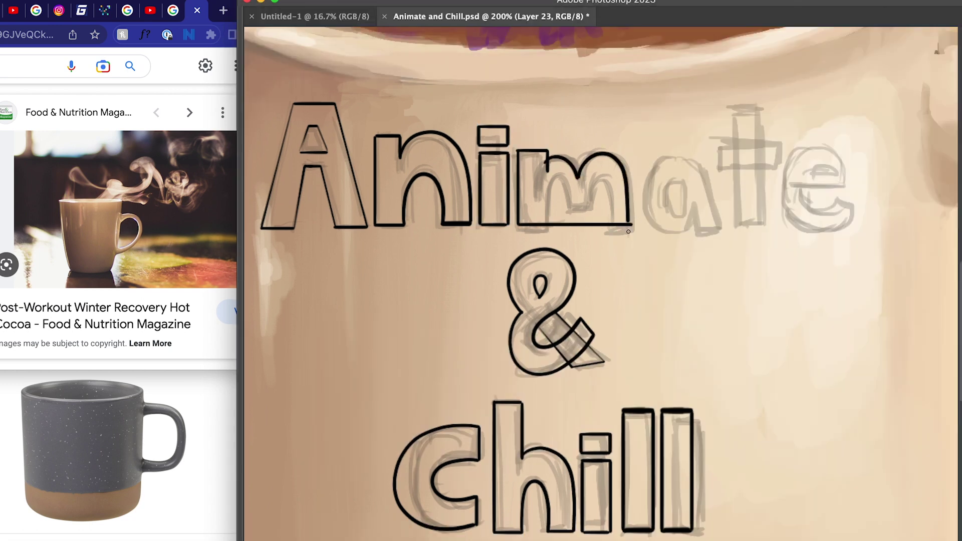
# Draw the inner arches of the "m", redoing misplaced strokes, and clean up the baseline between its legs.
pyautogui.moveTo(590, 199); pyautogui.dragTo(593, 198)
pyautogui.moveTo(591, 197)
pyautogui.mouseDown()
pyautogui.moveTo(604, 223)
pyautogui.moveTo(560, 187)
pyautogui.mouseUp()
pyautogui.press('super+z')
pyautogui.press('super+z')
pyautogui.press('super+z')
pyautogui.moveTo(542, 221)
pyautogui.mouseDown()
pyautogui.moveTo(587, 184)
pyautogui.moveTo(609, 219)
pyautogui.mouseUp()
pyautogui.press('super+z')
pyautogui.press('super+z')
pyautogui.press('super+z')
pyautogui.moveTo(543, 221)
pyautogui.mouseDown()
pyautogui.moveTo(588, 194)
pyautogui.moveTo(574, 211)
pyautogui.moveTo(608, 224)
pyautogui.moveTo(597, 225)
pyautogui.mouseUp()
pyautogui.press('super+z')
pyautogui.press('super+z')
pyautogui.press('e')
# Try to outline the "a" of Animate with a rounded body and straight leg, and undo the strokes.
pyautogui.moveTo(661, 162)
pyautogui.mouseDown()
pyautogui.moveTo(692, 225)
pyautogui.moveTo(727, 228)
pyautogui.mouseUp()
pyautogui.moveTo(656, 163)
pyautogui.mouseDown()
pyautogui.moveTo(725, 204)
pyautogui.moveTo(730, 229)
pyautogui.mouseUp()
pyautogui.moveTo(670, 176)
pyautogui.mouseDown()
pyautogui.moveTo(669, 216)
pyautogui.moveTo(686, 193)
pyautogui.mouseUp()
pyautogui.press('super+z')
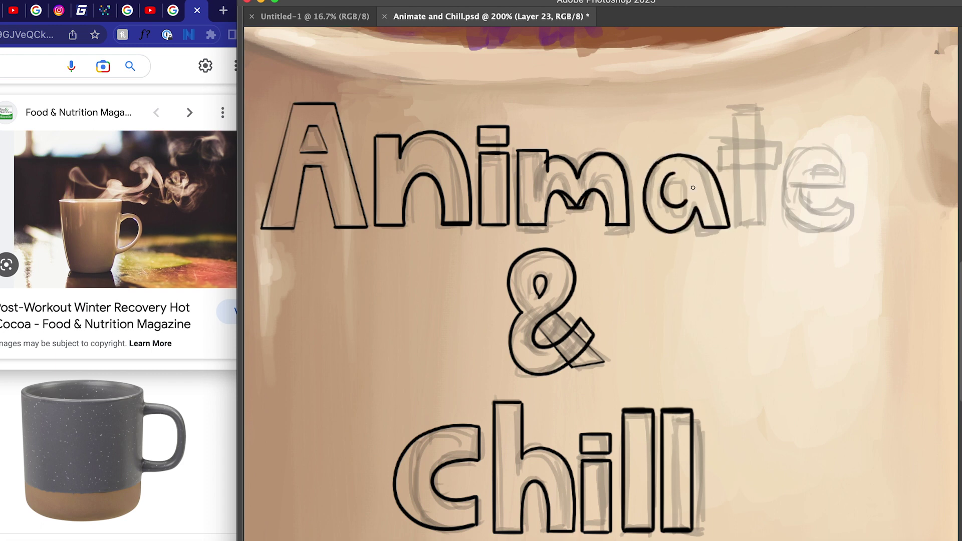
pyautogui.press('super+z')
pyautogui.press('super+z')
pyautogui.press('super+z')
pyautogui.press('super+z')
# Retry the "a" outline as an open bowl with a separate stem, and undo the strokes.
pyautogui.moveTo(663, 159)
pyautogui.mouseDown()
pyautogui.moveTo(645, 175)
pyautogui.moveTo(695, 203)
pyautogui.mouseUp()
pyautogui.moveTo(661, 160); pyautogui.dragTo(706, 163)
pyautogui.moveTo(709, 161); pyautogui.dragTo(710, 236)
pyautogui.press('super+z')
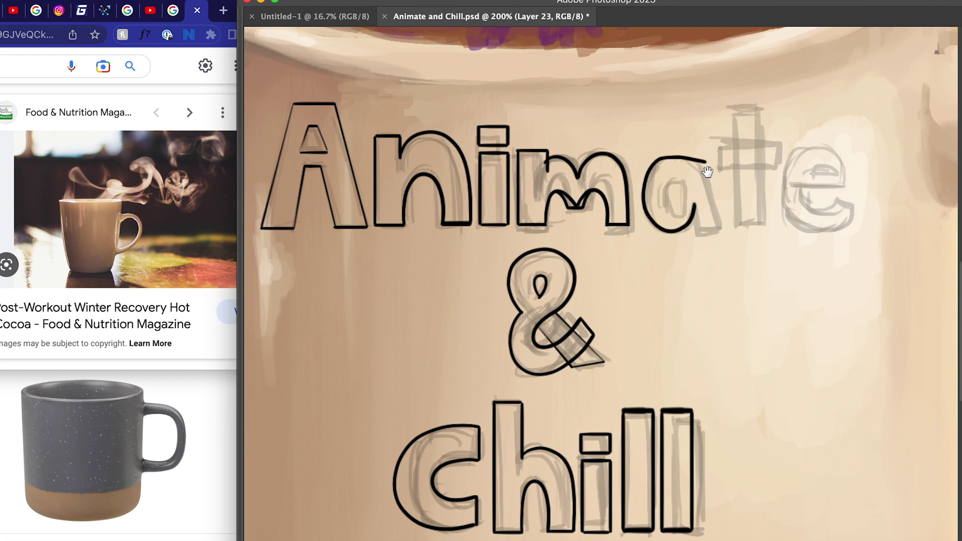
pyautogui.press('super+z')
pyautogui.press('super+z')
pyautogui.moveTo(683, 157); pyautogui.dragTo(708, 205)
pyautogui.press('super+z')
pyautogui.click(103, 1)
# Outline the "a" of Animate with an open curved bowl and flared tail, using a small white "a" doodle as a guide.
pyautogui.moveTo(684, 157); pyautogui.dragTo(708, 204)
pyautogui.moveTo(685, 158)
pyautogui.mouseDown()
pyautogui.moveTo(709, 160)
pyautogui.moveTo(700, 207)
pyautogui.moveTo(756, 238)
pyautogui.mouseUp()
pyautogui.press('super+z')
pyautogui.moveTo(707, 210); pyautogui.dragTo(721, 240)
pyautogui.press('super+z')
pyautogui.press('super+z')
pyautogui.press('super+z')
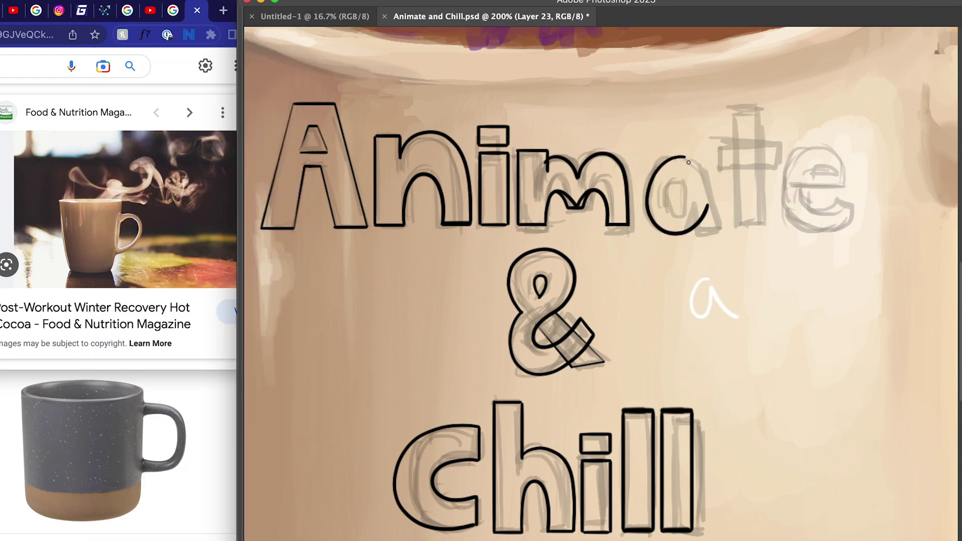
pyautogui.moveTo(687, 158); pyautogui.dragTo(744, 219)
pyautogui.moveTo(707, 206)
pyautogui.mouseDown()
pyautogui.moveTo(732, 231)
pyautogui.moveTo(744, 219)
pyautogui.mouseUp()
pyautogui.press('super+z')
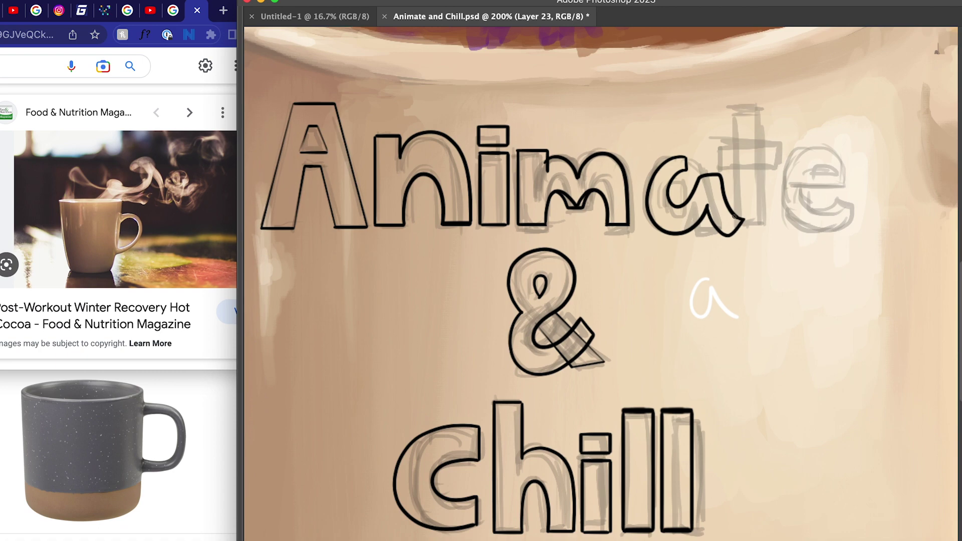
# Transform the outlined "a" to sit closer to the "m", and delete the white guide "a" below it.
pyautogui.press('l')
pyautogui.moveTo(654, 240); pyautogui.dragTo(662, 246)
pyautogui.press('super+t')
pyautogui.moveTo(712, 208); pyautogui.dragTo(702, 202)
pyautogui.press('Return')
pyautogui.moveTo(674, 329); pyautogui.dragTo(694, 354)
pyautogui.press('Delete')
# Copy the last "l" of Chill into place as the stem of the "t" in Animate, and outline its crossbar.
pyautogui.moveTo(747, 229); pyautogui.dragTo(782, 229)
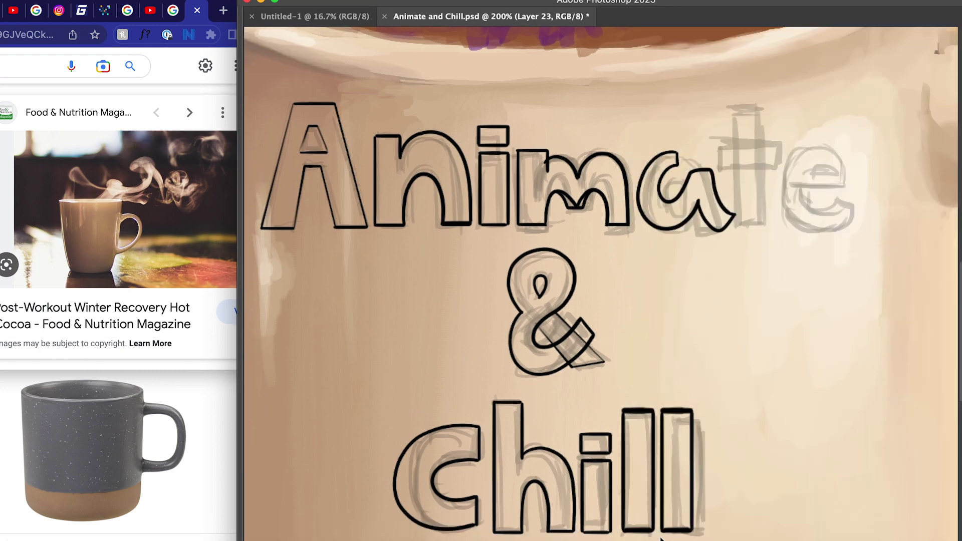
pyautogui.moveTo(708, 345)
pyautogui.mouseDown()
pyautogui.moveTo(662, 536)
pyautogui.moveTo(712, 539)
pyautogui.mouseUp()
pyautogui.press('super+c')
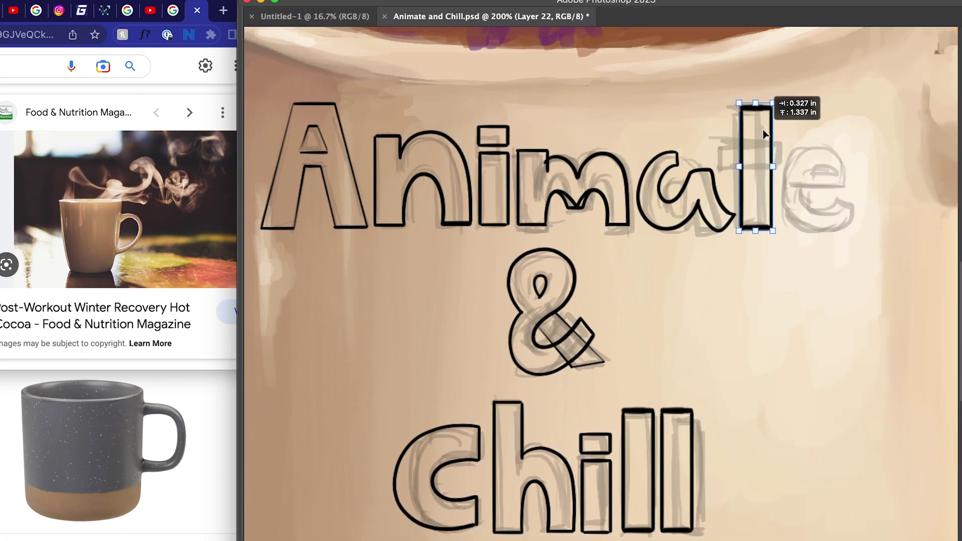
pyautogui.moveTo(755, 103); pyautogui.dragTo(757, 100)
pyautogui.moveTo(727, 144)
pyautogui.mouseDown()
pyautogui.moveTo(772, 144)
pyautogui.moveTo(784, 165)
pyautogui.mouseUp()
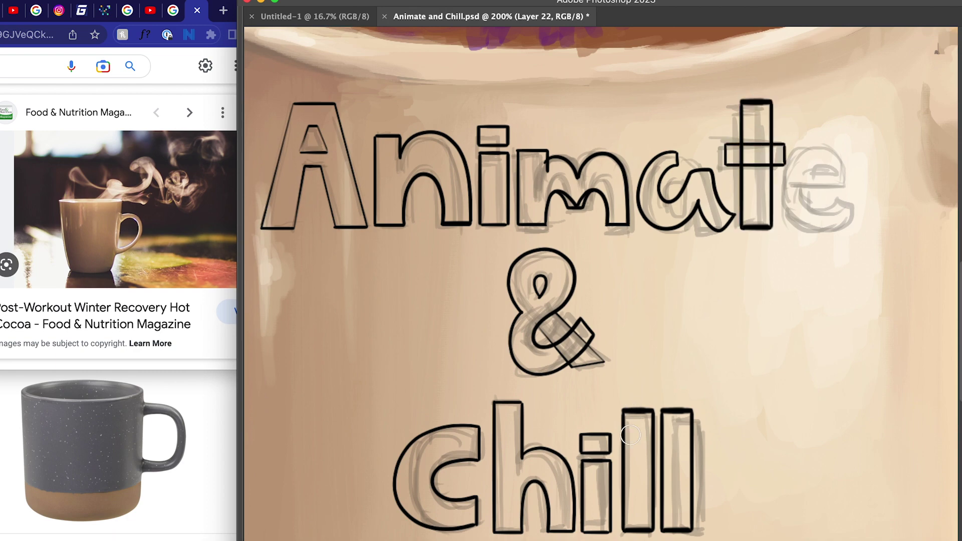
# Dim Layer 21 and redraw the outlines of the two "l"s of Chill on Layer 22 with straight lines.
pyautogui.press('Tab')
pyautogui.click(802, 441)
pyautogui.moveTo(867, 352); pyautogui.dragTo(839, 357)
pyautogui.click(801, 418)
pyautogui.press('Tab')
pyautogui.moveTo(653, 411); pyautogui.dragTo(653, 531)
pyautogui.moveTo(623, 411)
pyautogui.mouseDown()
pyautogui.moveTo(623, 532)
pyautogui.moveTo(653, 531)
pyautogui.mouseUp()
pyautogui.moveTo(662, 411)
pyautogui.mouseDown()
pyautogui.moveTo(672, 522)
pyautogui.moveTo(663, 530)
pyautogui.mouseUp()
pyautogui.moveTo(663, 530); pyautogui.dragTo(694, 529)
pyautogui.moveTo(662, 411); pyautogui.dragTo(694, 410)
pyautogui.moveTo(694, 410); pyautogui.dragTo(700, 535)
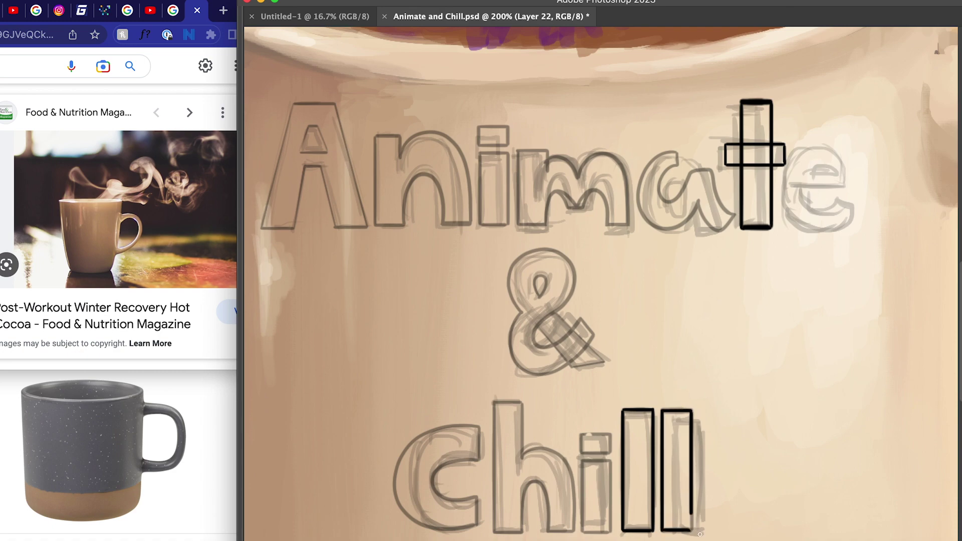
# Erase stray marks around the Chill lettering on Layer 21, restore that layer to full opacity and reselect Layer 22.
pyautogui.press('Tab')
pyautogui.click(802, 440)
pyautogui.press('e')
pyautogui.moveTo(563, 339); pyautogui.dragTo(525, 416)
pyautogui.moveTo(840, 353); pyautogui.dragTo(874, 353)
pyautogui.click(802, 418)
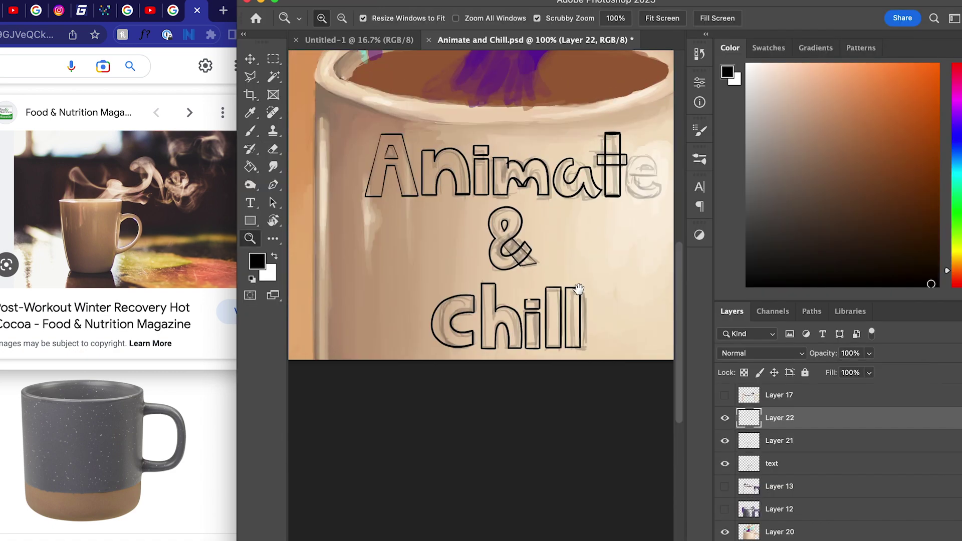
# Outline the "e" of Animate on a new layer, starting from its middle bar and undoing misplaced strokes.
pyautogui.press('super+shift+alt+n')
pyautogui.press('Tab')
pyautogui.moveTo(549, 387); pyautogui.dragTo(647, 188)
pyautogui.moveTo(626, 156); pyautogui.dragTo(675, 155)
pyautogui.moveTo(675, 156); pyautogui.dragTo(673, 103)
pyautogui.press('super+z')
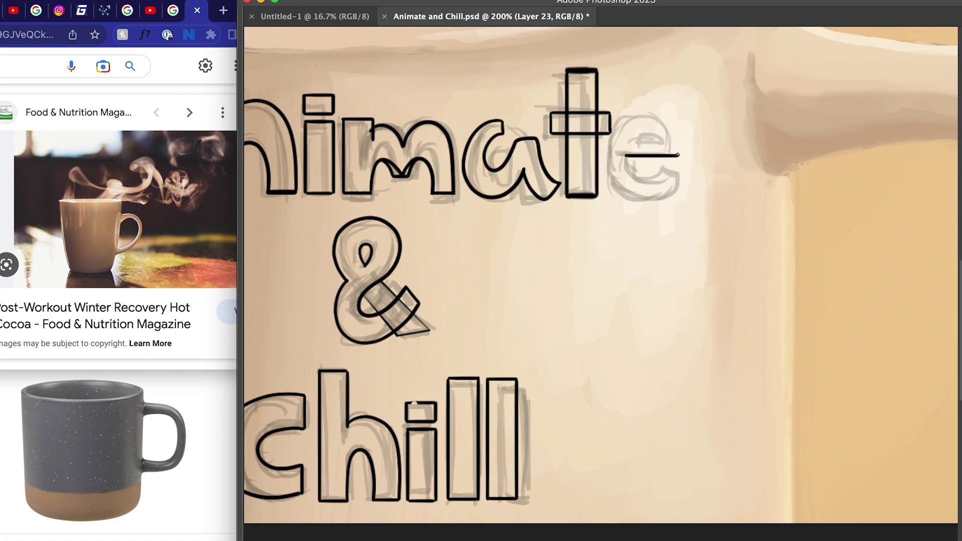
pyautogui.moveTo(677, 155)
pyautogui.mouseDown()
pyautogui.moveTo(622, 113)
pyautogui.moveTo(680, 173)
pyautogui.mouseUp()
pyautogui.moveTo(625, 156)
pyautogui.mouseDown()
pyautogui.moveTo(639, 178)
pyautogui.moveTo(669, 170)
pyautogui.moveTo(622, 142)
pyautogui.mouseUp()
pyautogui.press('super+z')
# Hide the "text" sketch layer and shift the outlined "e" slightly with a transform.
pyautogui.press('Tab')
pyautogui.keyDown('alt'); pyautogui.keyDown('super'); pyautogui.click(537, 352); pyautogui.keyUp('super'); pyautogui.keyUp('alt')
pyautogui.click(725, 486)
pyautogui.press('super+t')
pyautogui.moveTo(611, 258); pyautogui.dragTo(617, 258)
pyautogui.press('Return')
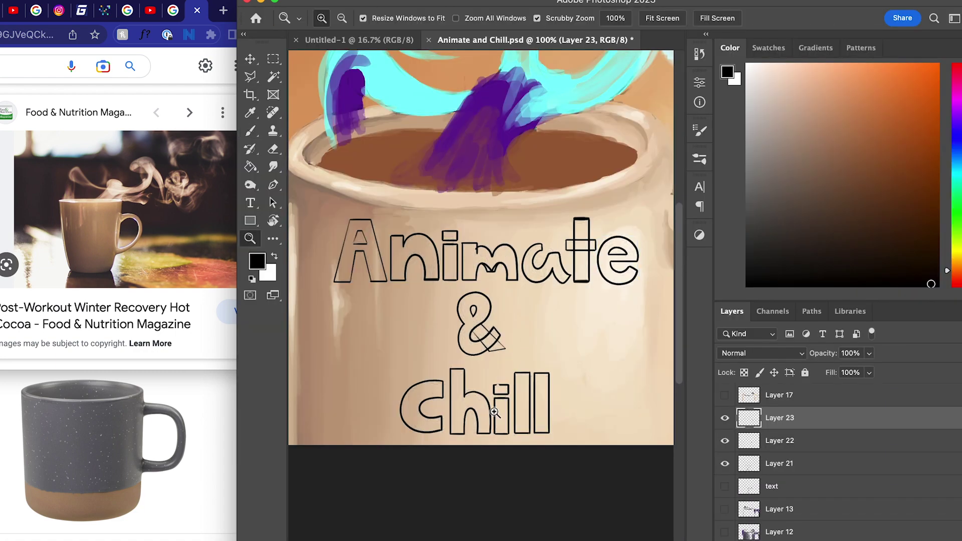
# Paint a thick black stroke down the left leg of the "A" on new Layer 24.
pyautogui.keyDown('super'); pyautogui.click(495, 404); pyautogui.keyUp('super')
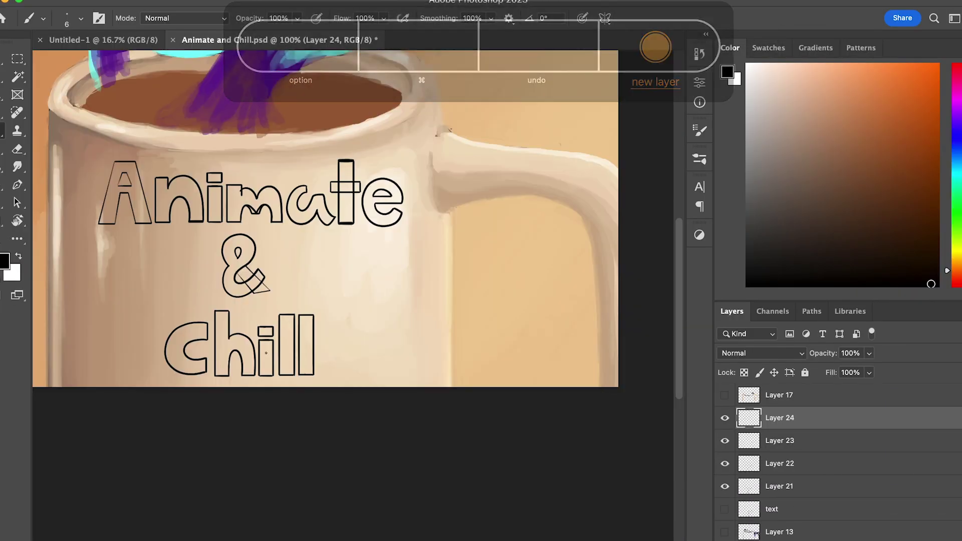
pyautogui.press('super+plus')
pyautogui.moveTo(270, 173); pyautogui.dragTo(245, 266)
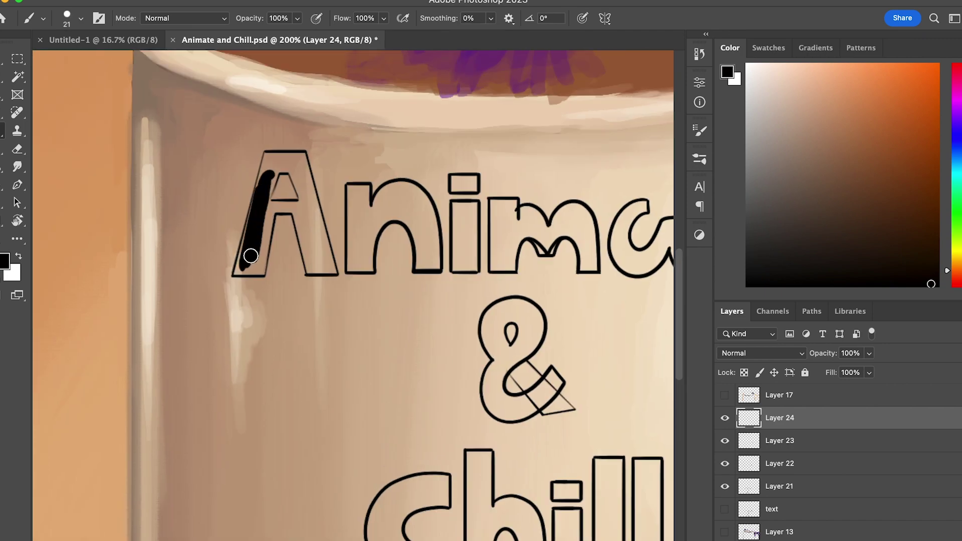
# Check the visibility of the lettering layers and merge Layers 23 and 22 down into Layer 21.
pyautogui.hotkey('alt', '[')
pyautogui.press('w')
pyautogui.click(725, 418)
pyautogui.click(725, 418)
pyautogui.click(725, 464)
pyautogui.click(725, 464)
pyautogui.press('super+e')
pyautogui.press('super+e')
# Select the interiors of all the outlined letters and the ampersand with the Magic Wand.
pyautogui.keyDown('shift'); pyautogui.click(319, 236); pyautogui.keyUp('shift')
pyautogui.moveTo(533, 322); pyautogui.dragTo(453, 269)
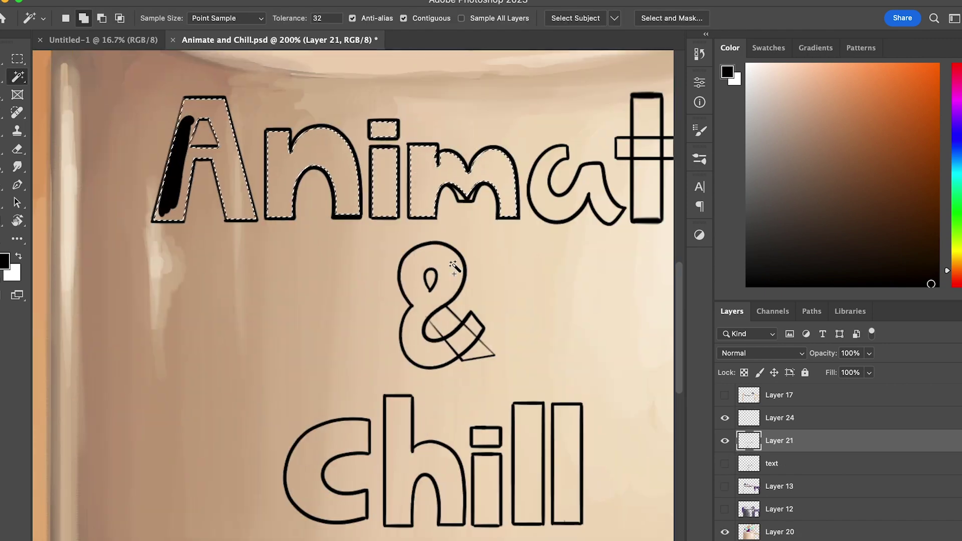
pyautogui.keyDown('shift'); pyautogui.click(454, 326); pyautogui.keyUp('shift')
pyautogui.keyDown('shift'); pyautogui.click(544, 197); pyautogui.keyUp('shift')
pyautogui.keyDown('shift'); pyautogui.click(647, 190); pyautogui.keyUp('shift')
pyautogui.moveTo(651, 191); pyautogui.dragTo(353, 269)
pyautogui.press('super+minus')
# Expand the letter selection and paint the lettering solid black on Layer 24 with an enlarged brush.
pyautogui.click(256, 1)
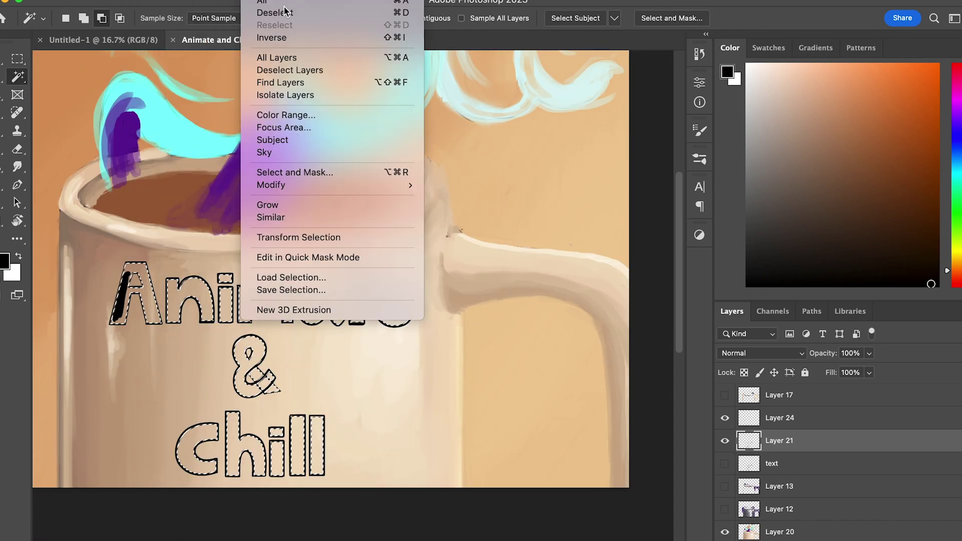
pyautogui.click(443, 209)
pyautogui.click(780, 418)
pyautogui.press('b')
pyautogui.press(']')
pyautogui.press(']')
pyautogui.press(']')
pyautogui.moveTo(306, 441); pyautogui.dragTo(224, 262)
# Deselect the lettering and prepare a 16 px brush with black sampled from the letters.
pyautogui.press('super+d')
pyautogui.press('super+plus')
pyautogui.press('super+plus')
pyautogui.press('[')
pyautogui.press('[')
pyautogui.press('[')
pyautogui.keyDown('alt'); pyautogui.click(335, 350); pyautogui.keyUp('alt')
pyautogui.press('super+minus')
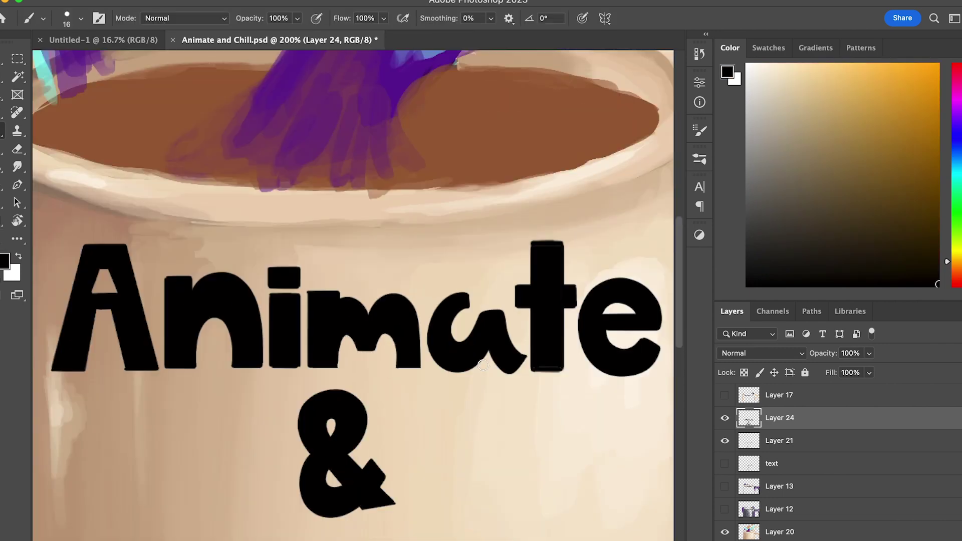
# Merge Layer 24 down into Layer 21, then lasso the ampersand and adjust its placement with Free Transform.
pyautogui.press('super+e')
pyautogui.press('super+minus')
pyautogui.press('l')
pyautogui.press('super+t')
pyautogui.moveTo(519, 345); pyautogui.dragTo(522, 350)
pyautogui.moveTo(475, 394); pyautogui.dragTo(486, 401)
pyautogui.press('Return')
pyautogui.press('super+d')
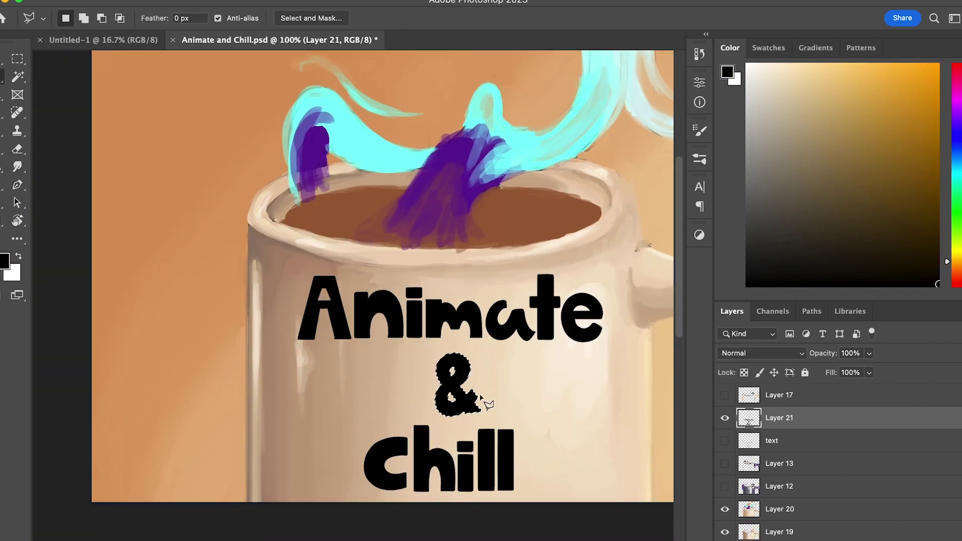
# Lasso the word "Chill" and move it slightly right to sit centred beneath the ampersand.
pyautogui.click(382, 423)
pyautogui.click(381, 423)
pyautogui.moveTo(440, 461); pyautogui.dragTo(452, 461)
# Create Layer 22 clipped to lettering Layer 21 and prepare a small textured brush with pressure-controlled opacity.
pyautogui.press('super+shift+n')
pyautogui.click(414, 403)
pyautogui.click(638, 385)
pyautogui.click(700, 131)
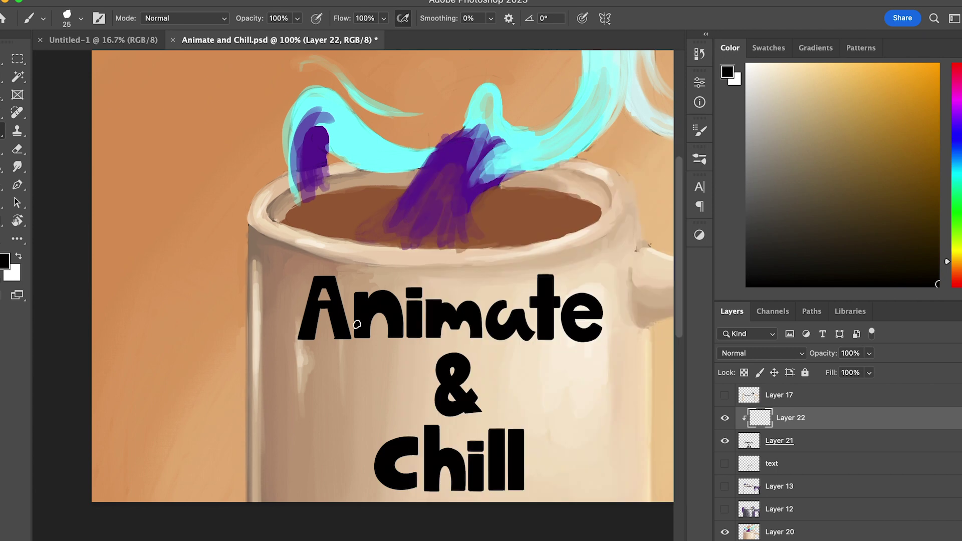
pyautogui.keyDown('alt'); pyautogui.click(311, 343); pyautogui.keyUp('alt')
pyautogui.moveTo(418, 319); pyautogui.dragTo(419, 337)
pyautogui.press('super+z')
pyautogui.click(316, 18)
pyautogui.press('[')
# Paint lighter grey bevel edges along the left and lower sides of the letters in "Animate".
pyautogui.moveTo(302, 338)
pyautogui.mouseDown()
pyautogui.moveTo(314, 278)
pyautogui.moveTo(357, 336)
pyautogui.moveTo(390, 336)
pyautogui.mouseUp()
pyautogui.keyDown('alt'); pyautogui.click(303, 330); pyautogui.keyUp('alt')
pyautogui.keyDown('alt'); pyautogui.click(302, 334); pyautogui.keyUp('alt')
pyautogui.moveTo(357, 336); pyautogui.dragTo(369, 337)
pyautogui.moveTo(408, 297); pyautogui.dragTo(421, 296)
pyautogui.moveTo(409, 303)
pyautogui.mouseDown()
pyautogui.moveTo(409, 336)
pyautogui.moveTo(420, 337)
pyautogui.mouseUp()
pyautogui.moveTo(428, 302)
pyautogui.mouseDown()
pyautogui.moveTo(428, 336)
pyautogui.moveTo(457, 328)
pyautogui.moveTo(465, 303)
pyautogui.moveTo(505, 338)
pyautogui.mouseUp()
pyautogui.moveTo(514, 328); pyautogui.dragTo(553, 339)
pyautogui.moveTo(532, 297)
pyautogui.mouseDown()
pyautogui.moveTo(532, 307)
pyautogui.moveTo(538, 299)
pyautogui.mouseUp()
pyautogui.moveTo(566, 302)
pyautogui.mouseDown()
pyautogui.moveTo(581, 338)
pyautogui.moveTo(597, 338)
pyautogui.mouseUp()
pyautogui.moveTo(574, 316); pyautogui.dragTo(573, 310)
# Paint matching grey bevel edges on the ampersand and the letters of "Chill".
pyautogui.moveTo(440, 368)
pyautogui.mouseDown()
pyautogui.moveTo(438, 383)
pyautogui.moveTo(461, 413)
pyautogui.moveTo(454, 376)
pyautogui.moveTo(467, 413)
pyautogui.mouseUp()
pyautogui.moveTo(409, 439)
pyautogui.mouseDown()
pyautogui.moveTo(377, 476)
pyautogui.moveTo(405, 488)
pyautogui.moveTo(485, 491)
pyautogui.mouseUp()
pyautogui.moveTo(490, 431)
pyautogui.mouseDown()
pyautogui.moveTo(491, 490)
pyautogui.moveTo(510, 490)
pyautogui.mouseUp()
pyautogui.moveTo(469, 443)
pyautogui.mouseDown()
pyautogui.moveTo(482, 451)
pyautogui.moveTo(460, 479)
pyautogui.moveTo(496, 449)
pyautogui.mouseUp()
# Choose a soft brush and a very dark brown, and tint the faces of the letters in "Animate".
pyautogui.click(699, 159)
pyautogui.scroll(-20, 612, 323)
pyautogui.click(522, 477)
pyautogui.click(662, 154)
pyautogui.click(923, 267)
pyautogui.click(956, 258)
pyautogui.moveTo(311, 318); pyautogui.dragTo(310, 331)
pyautogui.moveTo(366, 328); pyautogui.dragTo(391, 303)
pyautogui.moveTo(416, 331)
pyautogui.mouseDown()
pyautogui.moveTo(417, 296)
pyautogui.moveTo(474, 329)
pyautogui.mouseUp()
pyautogui.moveTo(508, 308); pyautogui.dragTo(523, 328)
pyautogui.moveTo(546, 328)
pyautogui.mouseDown()
pyautogui.moveTo(545, 296)
pyautogui.moveTo(584, 334)
pyautogui.mouseUp()
# Reduce the brush to 34 px and shade the letters "A", "n" and "i" with adjusted near-black tones.
pyautogui.press('[')
pyautogui.press('[')
pyautogui.press('[')
pyautogui.press('[')
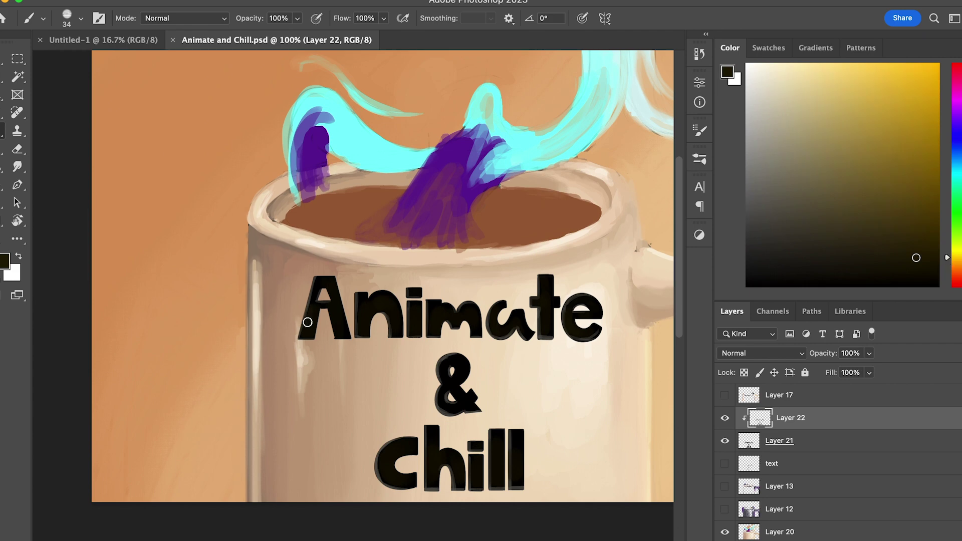
pyautogui.click(909, 251)
pyautogui.moveTo(307, 322)
pyautogui.mouseDown()
pyautogui.moveTo(313, 304)
pyautogui.moveTo(342, 326)
pyautogui.mouseUp()
pyautogui.click(831, 254)
pyautogui.moveTo(394, 308)
pyautogui.mouseDown()
pyautogui.moveTo(394, 320)
pyautogui.moveTo(431, 326)
pyautogui.mouseUp()
# Create Layer 23 and brush a cream colour sampled from the mug softly over the lettering.
pyautogui.keyDown('alt'); pyautogui.keyDown('super'); pyautogui.click(454, 335); pyautogui.keyUp('super'); pyautogui.keyUp('alt')
pyautogui.press('alt+shift+super+n')
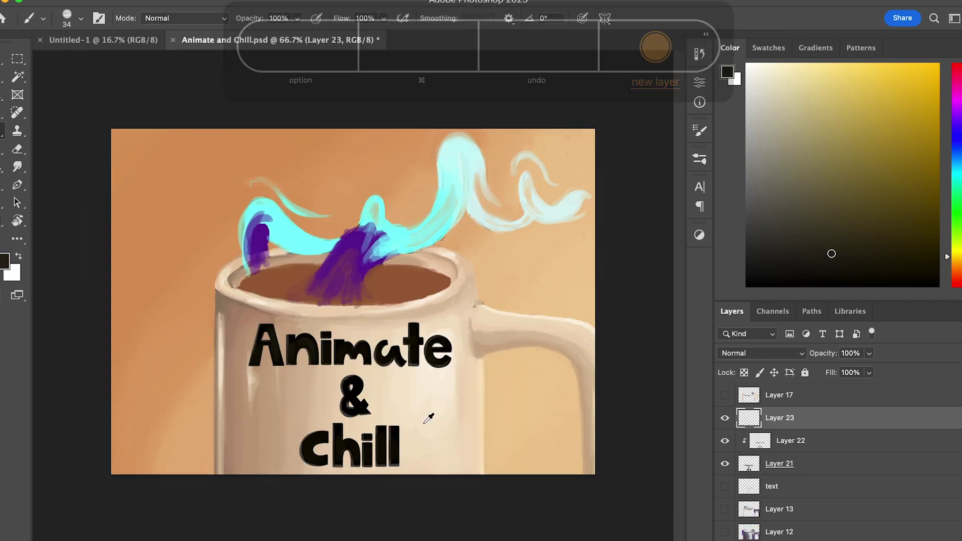
pyautogui.keyDown('alt'); pyautogui.click(425, 424); pyautogui.keyUp('alt')
pyautogui.moveTo(300, 346); pyautogui.dragTo(370, 451)
# Clip Layer 23 to the lettering and lower its opacity to soften the cream glaze.
pyautogui.click(869, 354)
pyautogui.moveTo(788, 419)
pyautogui.mouseDown()
pyautogui.moveTo(787, 450)
pyautogui.moveTo(791, 408)
pyautogui.mouseUp()
pyautogui.click(869, 353)
pyautogui.moveTo(870, 371); pyautogui.dragTo(848, 373)
# Create Layer 24 and dot tan speckles sampled from the mug over the letters with a 9 px textured brush.
pyautogui.press('alt+shift+super+n')
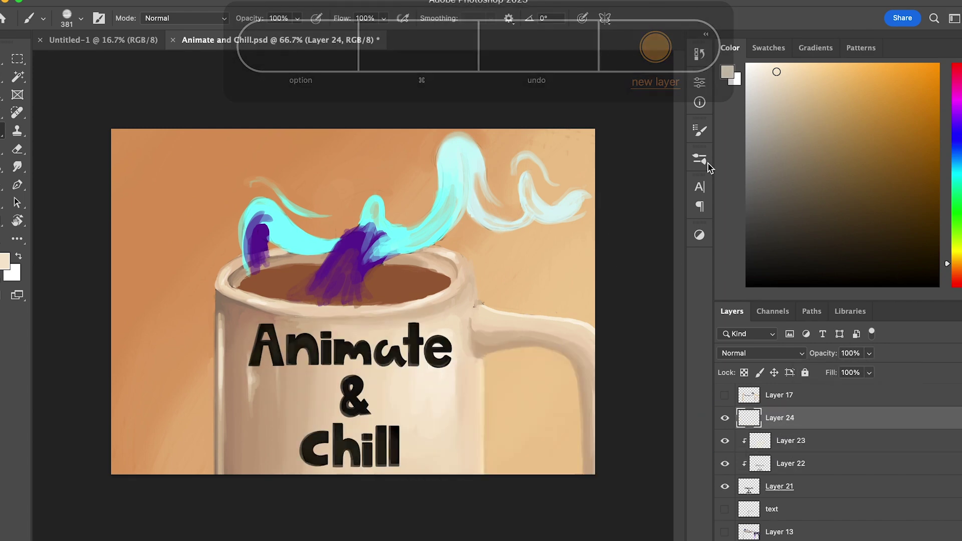
pyautogui.click(700, 159)
pyautogui.click(455, 250)
pyautogui.click(317, 18)
pyautogui.moveTo(321, 348); pyautogui.dragTo(309, 348)
pyautogui.keyDown('super'); pyautogui.click(288, 407); pyautogui.keyUp('super')
pyautogui.click(364, 522)
pyautogui.keyDown('alt'); pyautogui.keyDown('super'); pyautogui.click(389, 509); pyautogui.keyUp('super'); pyautogui.keyUp('alt')
pyautogui.keyDown('super'); pyautogui.click(404, 451); pyautogui.keyUp('super')
pyautogui.keyDown('alt'); pyautogui.click(225, 436); pyautogui.keyUp('alt')
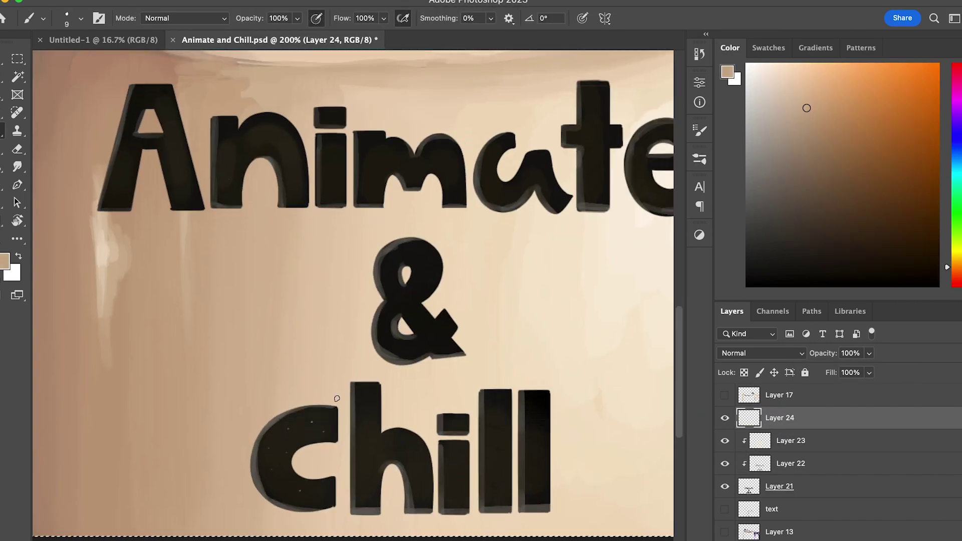
pyautogui.click(328, 430)
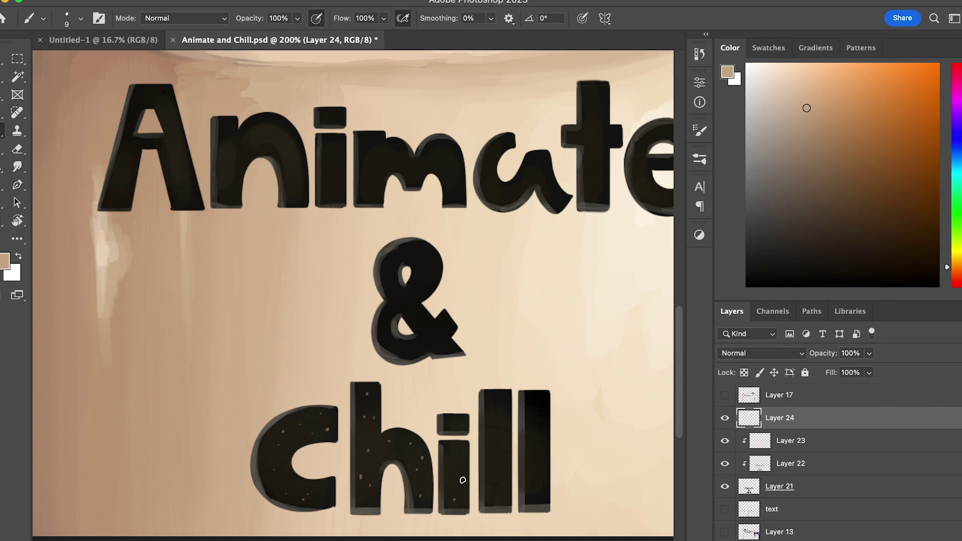
pyautogui.hotkey('ctrl', '-')
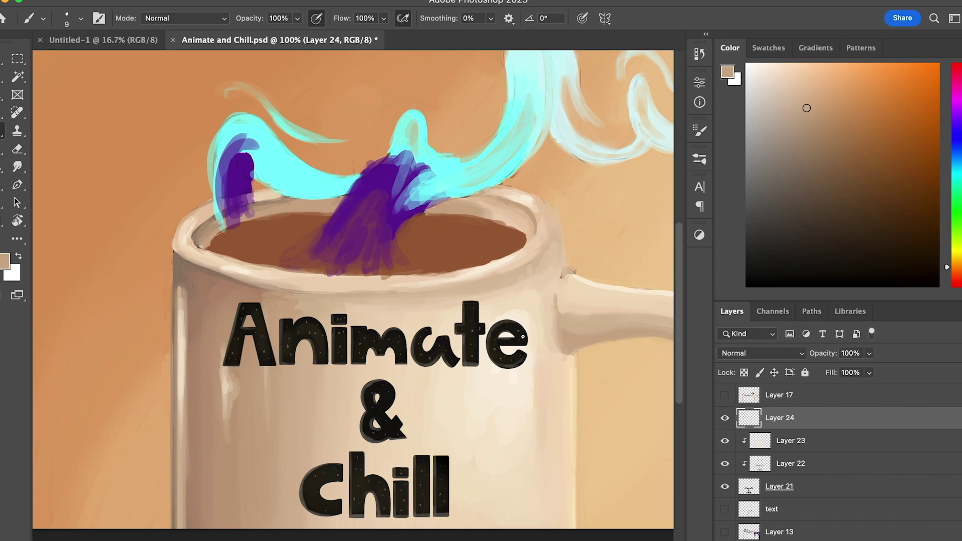
# Lower the opacity of speckle Layer 24 so the dots blend into the lettering.
pyautogui.click(869, 353)
pyautogui.moveTo(857, 371); pyautogui.dragTo(823, 373)
pyautogui.hotkey('ctrl', '-')
# Create Layer 25 and sample a pale cream from the mug as the brush colour.
pyautogui.hotkey('ctrl', 'shift', 'alt', 'n')
pyautogui.keyDown('alt'); pyautogui.click(534, 311); pyautogui.keyUp('alt')
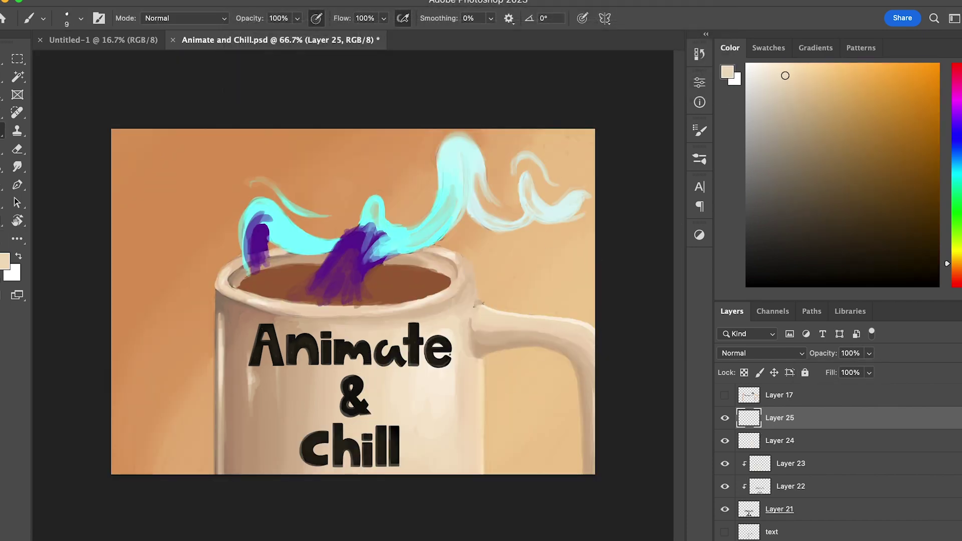
pyautogui.hotkey('ctrl', '=')
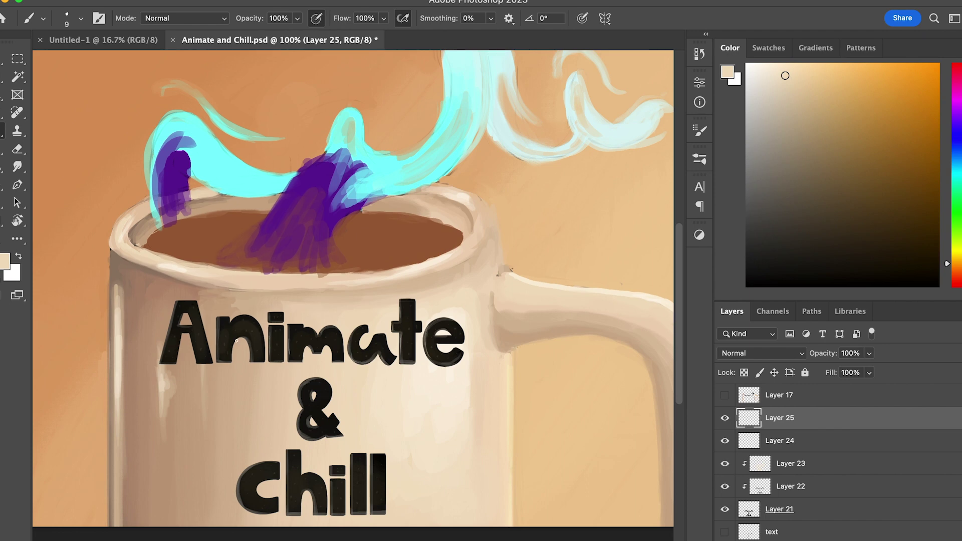
pyautogui.keyDown('alt'); pyautogui.click(304, 432); pyautogui.keyUp('alt')
pyautogui.keyDown('alt'); pyautogui.click(304, 432); pyautogui.keyUp('alt')
pyautogui.scroll(-2, 763, 456)
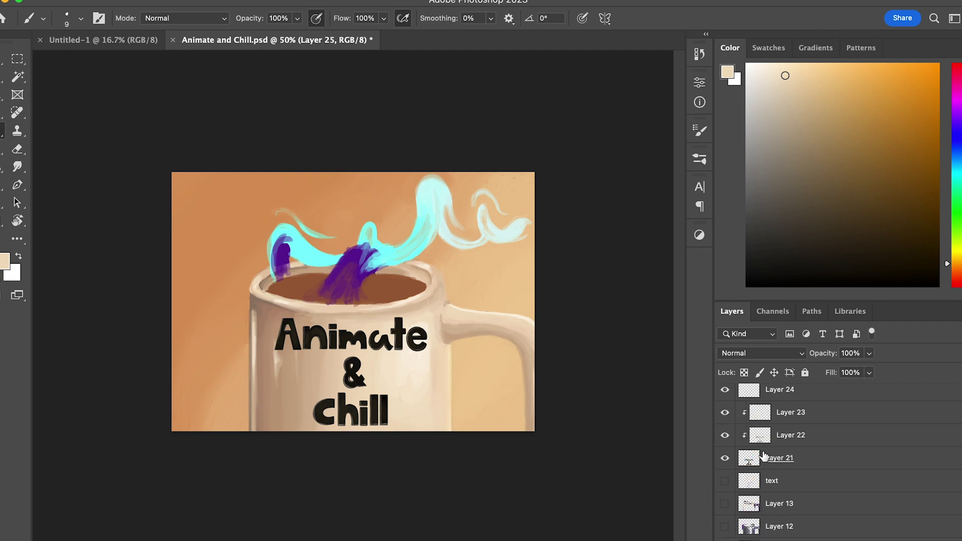
# Create Layer 26 in Color Dodge mode and prepare a large soft brush with a warm colour sampled from the painting.
pyautogui.press('super+shift+n')
pyautogui.press('Return')
pyautogui.click(762, 353)
pyautogui.click(771, 490)
pyautogui.click(700, 159)
pyautogui.click(535, 388)
pyautogui.click(699, 158)
pyautogui.keyDown('alt'); pyautogui.click(477, 372); pyautogui.keyUp('alt')
# Add Layer 27 above Layer 25 and lower the opacity of its soft shading.
pyautogui.click(781, 441)
pyautogui.press('super+shift+n')
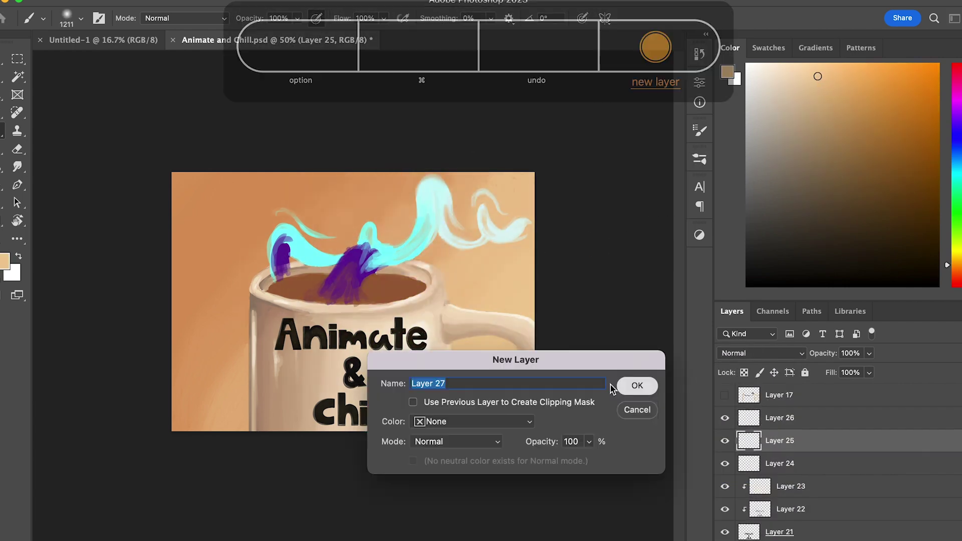
pyautogui.press('Return')
pyautogui.click(870, 354)
pyautogui.moveTo(869, 368); pyautogui.dragTo(826, 372)
# Create Layer 28 and brush background brown softly over the mug's shaded left side.
pyautogui.press('super+shift+n')
pyautogui.press('Return')
pyautogui.keyDown('alt'); pyautogui.click(195, 372); pyautogui.keyUp('alt')
pyautogui.moveTo(251, 408); pyautogui.dragTo(296, 370)
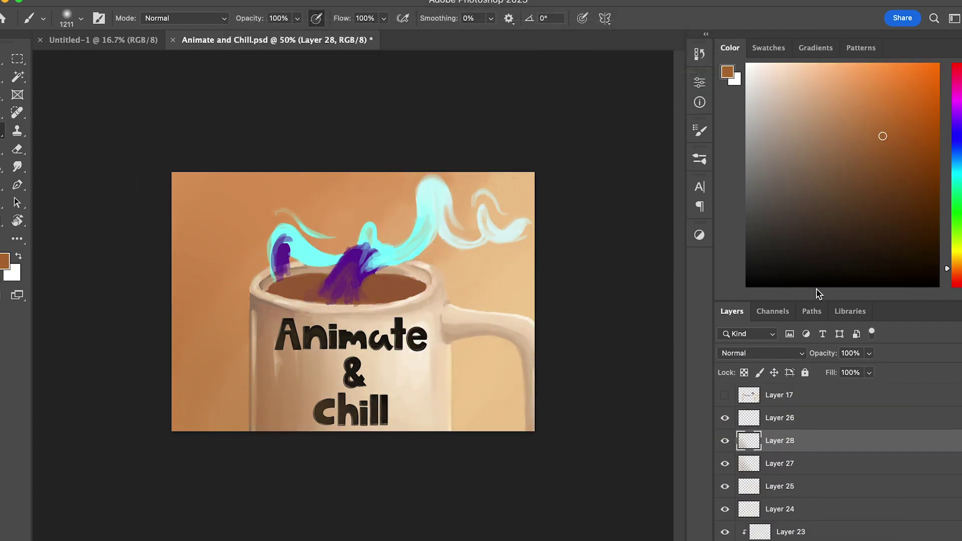
# Brush a warm glow around the mug's upper right on Layer 26, set its opacity to 79%, and hide the shading layers.
pyautogui.click(779, 418)
pyautogui.keyDown('alt'); pyautogui.click(514, 321); pyautogui.keyUp('alt')
pyautogui.keyDown('alt'); pyautogui.click(400, 289); pyautogui.keyUp('alt')
pyautogui.moveTo(431, 256); pyautogui.dragTo(463, 270)
pyautogui.click(870, 353)
pyautogui.moveTo(870, 371); pyautogui.dragTo(857, 375)
pyautogui.moveTo(724, 392); pyautogui.dragTo(725, 413)
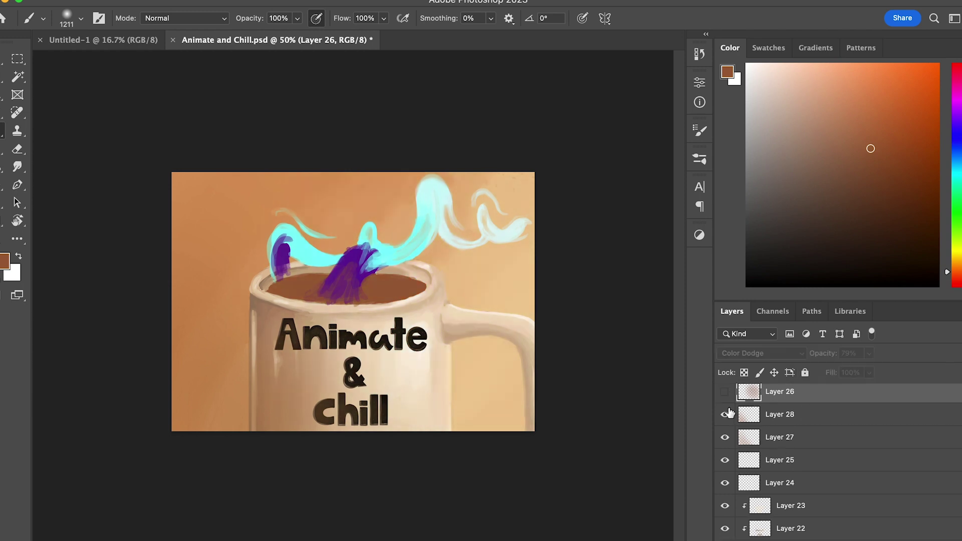
# Create Layer 29 above Layer 25 and blend the central steam plume into the coffee with sampled colours.
pyautogui.click(780, 460)
pyautogui.press('super+shift+n')
pyautogui.press('Return')
pyautogui.keyDown('alt'); pyautogui.click(446, 244); pyautogui.keyUp('alt')
pyautogui.moveTo(446, 245)
pyautogui.mouseDown()
pyautogui.moveTo(353, 261)
pyautogui.moveTo(359, 296)
pyautogui.mouseUp()
pyautogui.keyDown('alt'); pyautogui.click(379, 262); pyautogui.keyUp('alt')
pyautogui.keyDown('alt'); pyautogui.click(363, 287); pyautogui.keyUp('alt')
pyautogui.keyDown('alt'); pyautogui.click(360, 272); pyautogui.keyUp('alt')
# Blend purple into cyan on the left steam plume using colours sampled from it.
pyautogui.keyDown('alt'); pyautogui.click(291, 239); pyautogui.keyUp('alt')
pyautogui.moveTo(282, 261)
pyautogui.mouseDown()
pyautogui.moveTo(293, 291)
pyautogui.moveTo(325, 261)
pyautogui.moveTo(283, 243)
pyautogui.mouseUp()
pyautogui.keyDown('alt'); pyautogui.click(296, 240); pyautogui.keyUp('alt')
pyautogui.keyDown('alt'); pyautogui.click(287, 251); pyautogui.keyUp('alt')
# Smooth the central plume's tip and right-hand steam with sampled colours, and select the 48 px textured brush for its edges.
pyautogui.keyDown('alt'); pyautogui.click(373, 264); pyautogui.keyUp('alt')
pyautogui.moveTo(380, 264); pyautogui.dragTo(419, 249)
pyautogui.keyDown('alt'); pyautogui.click(370, 229); pyautogui.keyUp('alt')
pyautogui.moveTo(356, 252)
pyautogui.mouseDown()
pyautogui.moveTo(363, 232)
pyautogui.moveTo(376, 236)
pyautogui.moveTo(363, 226)
pyautogui.mouseUp()
pyautogui.keyDown('alt'); pyautogui.click(386, 244); pyautogui.keyUp('alt')
pyautogui.keyDown('alt'); pyautogui.click(360, 246); pyautogui.keyUp('alt')
pyautogui.keyDown('alt'); pyautogui.click(349, 232); pyautogui.keyUp('alt')
pyautogui.click(700, 159)
pyautogui.click(485, 229)
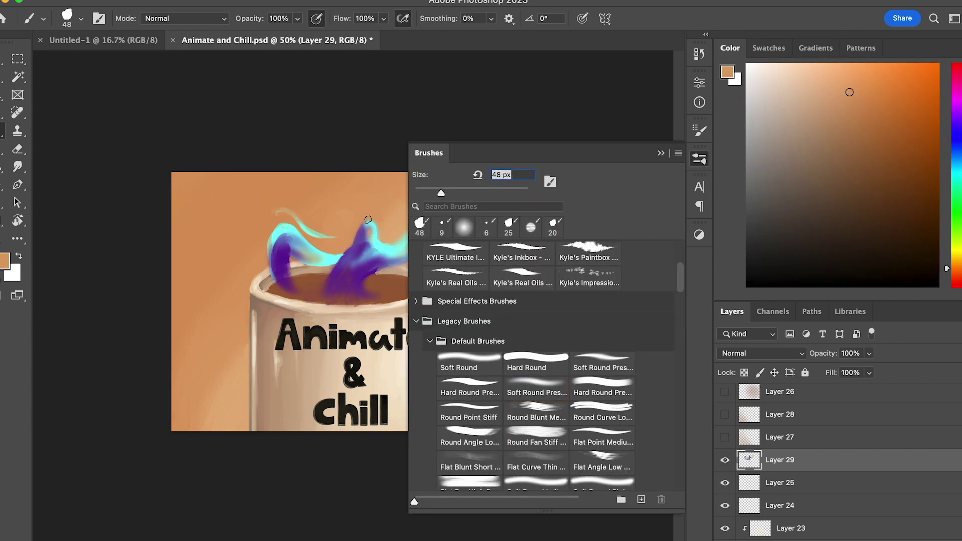
pyautogui.click(699, 159)
# Create Layer 30 and spread soft purple steam across the coffee surface, undoing the last stroke.
pyautogui.press('super+shift+n')
pyautogui.click(637, 385)
pyautogui.click(699, 159)
pyautogui.click(486, 210)
pyautogui.keyDown('alt'); pyautogui.click(362, 265); pyautogui.keyUp('alt')
pyautogui.keyDown('alt'); pyautogui.click(394, 246); pyautogui.keyUp('alt')
pyautogui.keyDown('alt'); pyautogui.click(329, 284); pyautogui.keyUp('alt')
pyautogui.moveTo(323, 280); pyautogui.dragTo(296, 275)
pyautogui.press('super+z')
# Show Layers 26, 28 and 27 again and create Layer 31 in Color Dodge mode.
pyautogui.moveTo(725, 438); pyautogui.dragTo(725, 392)
pyautogui.press('super+shift+n')
pyautogui.click(431, 430)
pyautogui.click(426, 501)
pyautogui.click(637, 386)
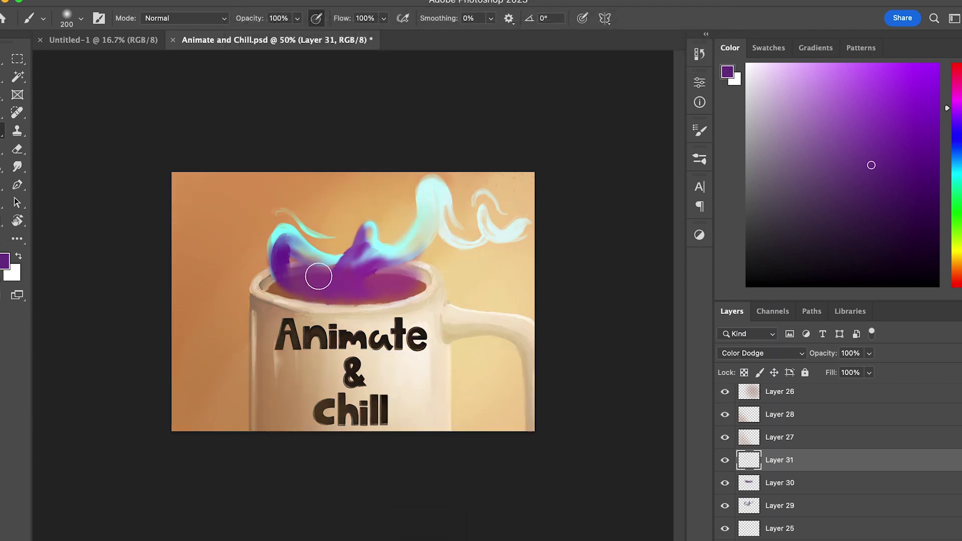
# Paint a bright purple glow on the central and left steam plumes, and sample cyan from the steam.
pyautogui.moveTo(361, 271)
pyautogui.mouseDown()
pyautogui.moveTo(346, 271)
pyautogui.moveTo(382, 261)
pyautogui.mouseUp()
pyautogui.moveTo(365, 244); pyautogui.dragTo(352, 258)
pyautogui.moveTo(284, 242); pyautogui.dragTo(280, 258)
pyautogui.keyDown('alt'); pyautogui.click(382, 247); pyautogui.keyUp('alt')
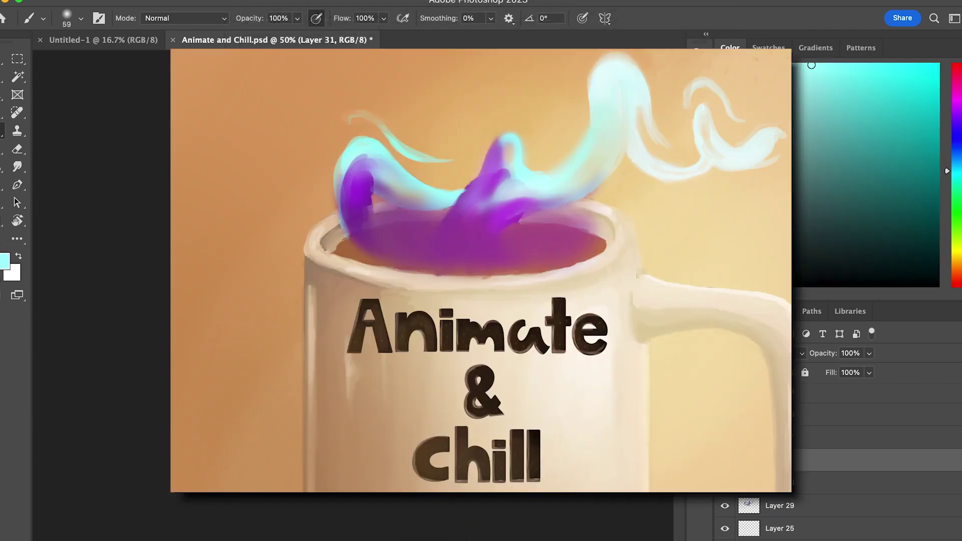